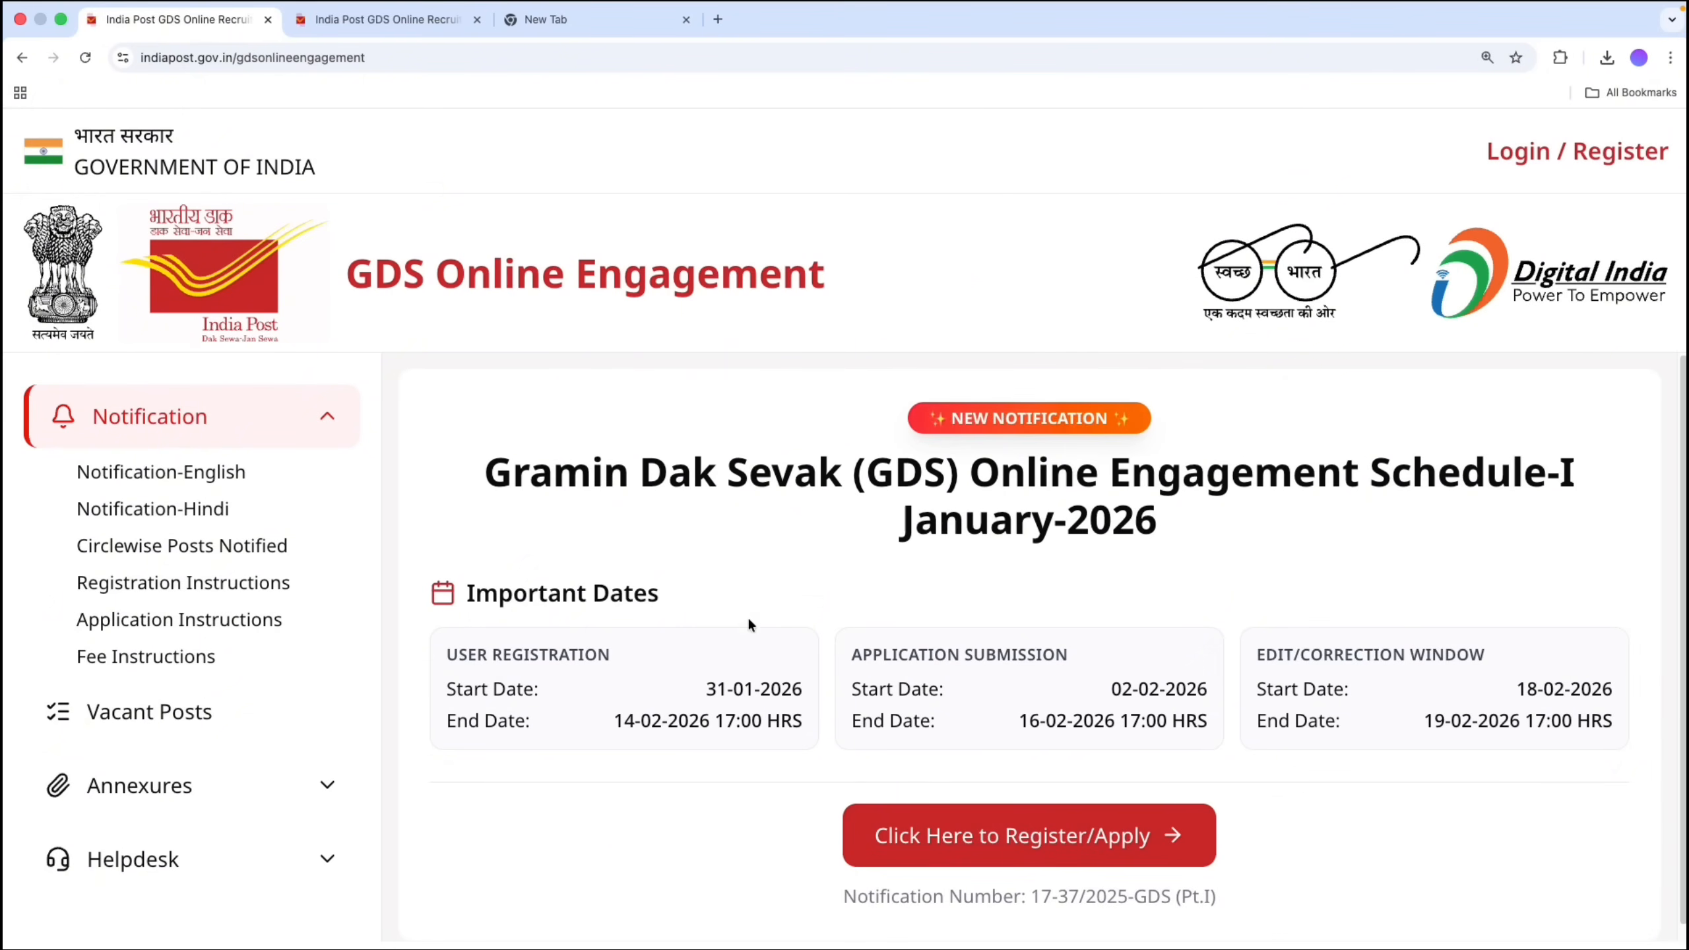
Note the registration end date, collapse Notification, and start a New Candidate Registration.
left_click_drag(600, 724, 803, 724)
left_click(688, 812)
left_click(203, 432)
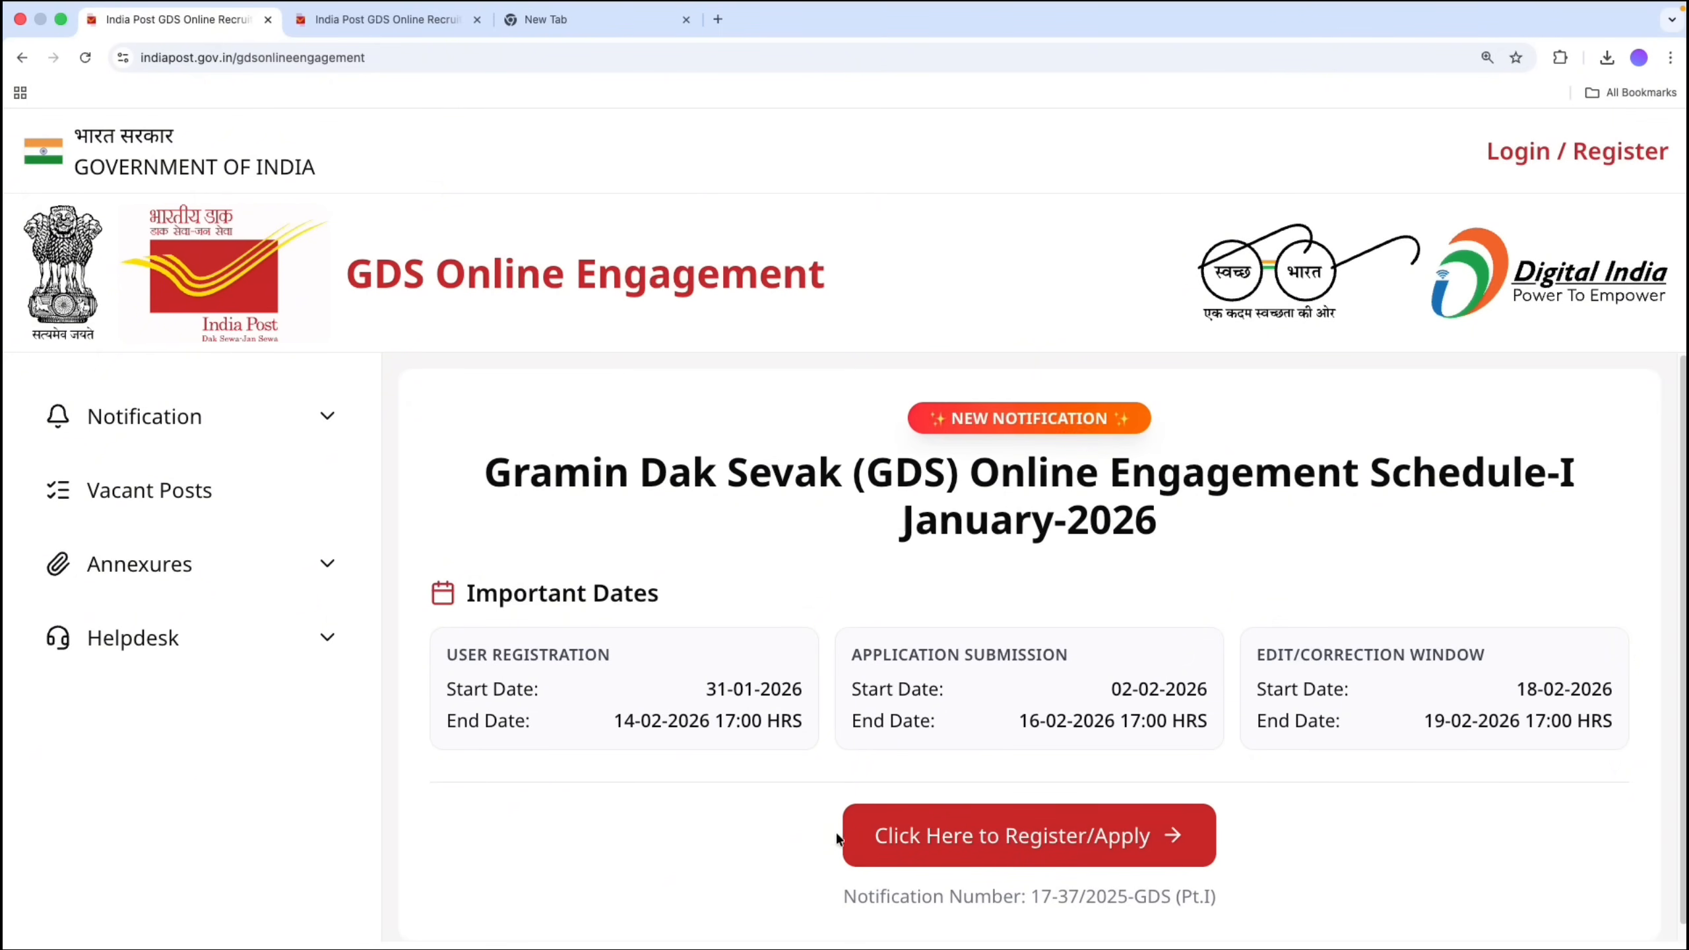
left_click(957, 855)
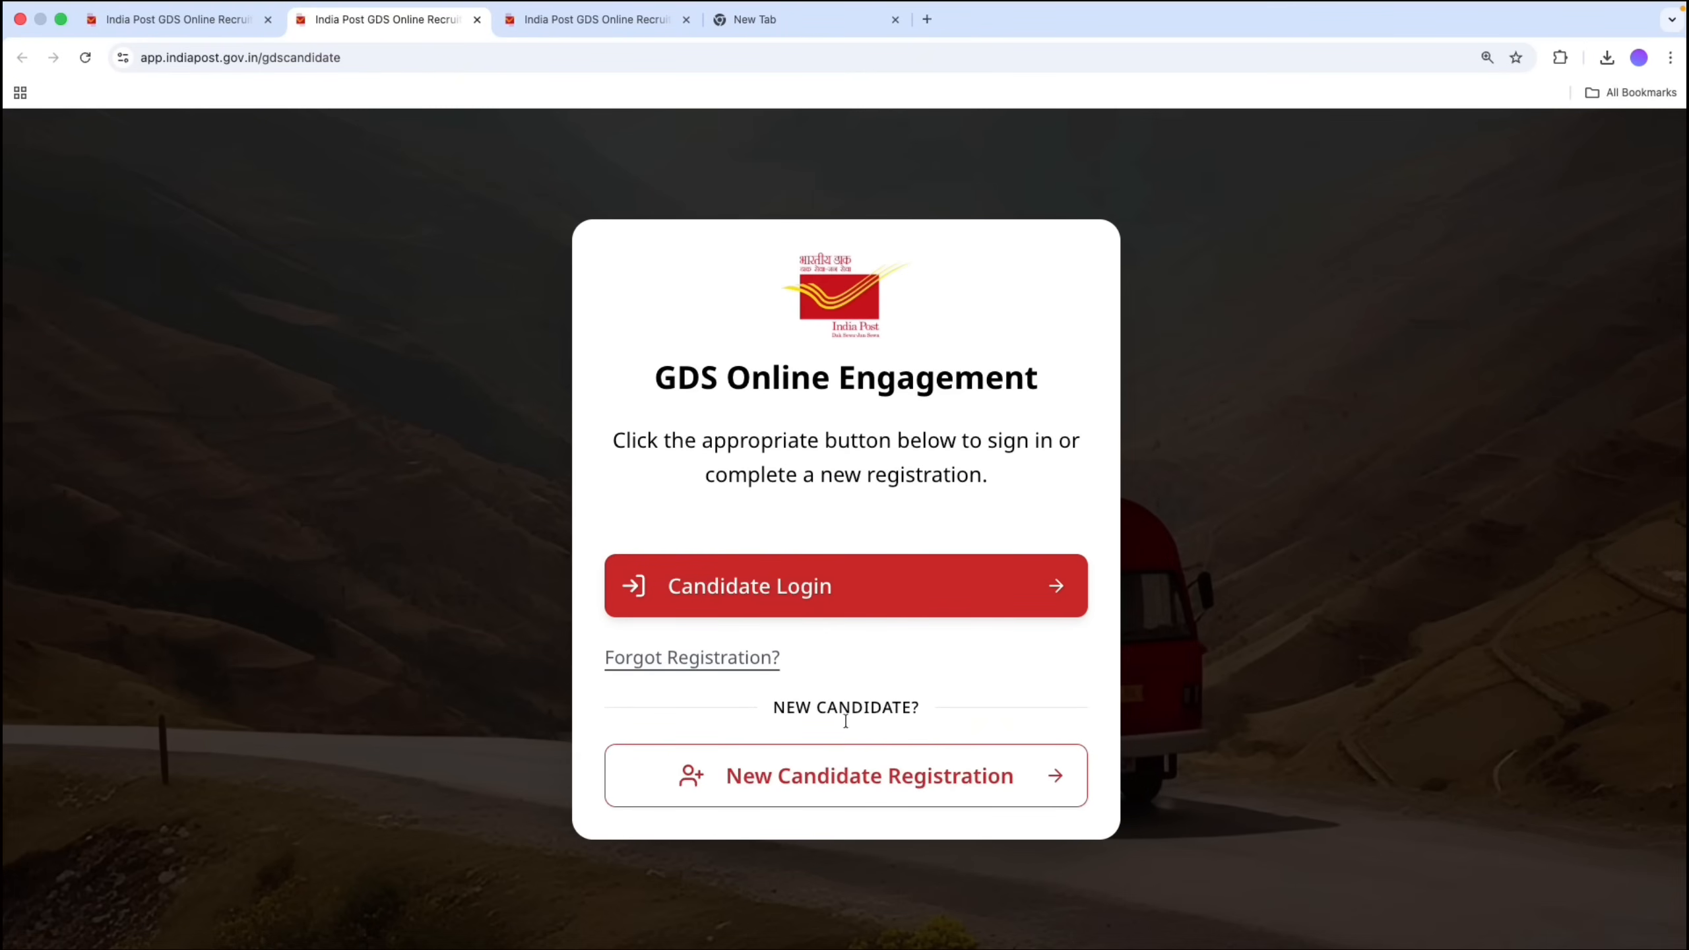
left_click(855, 792)
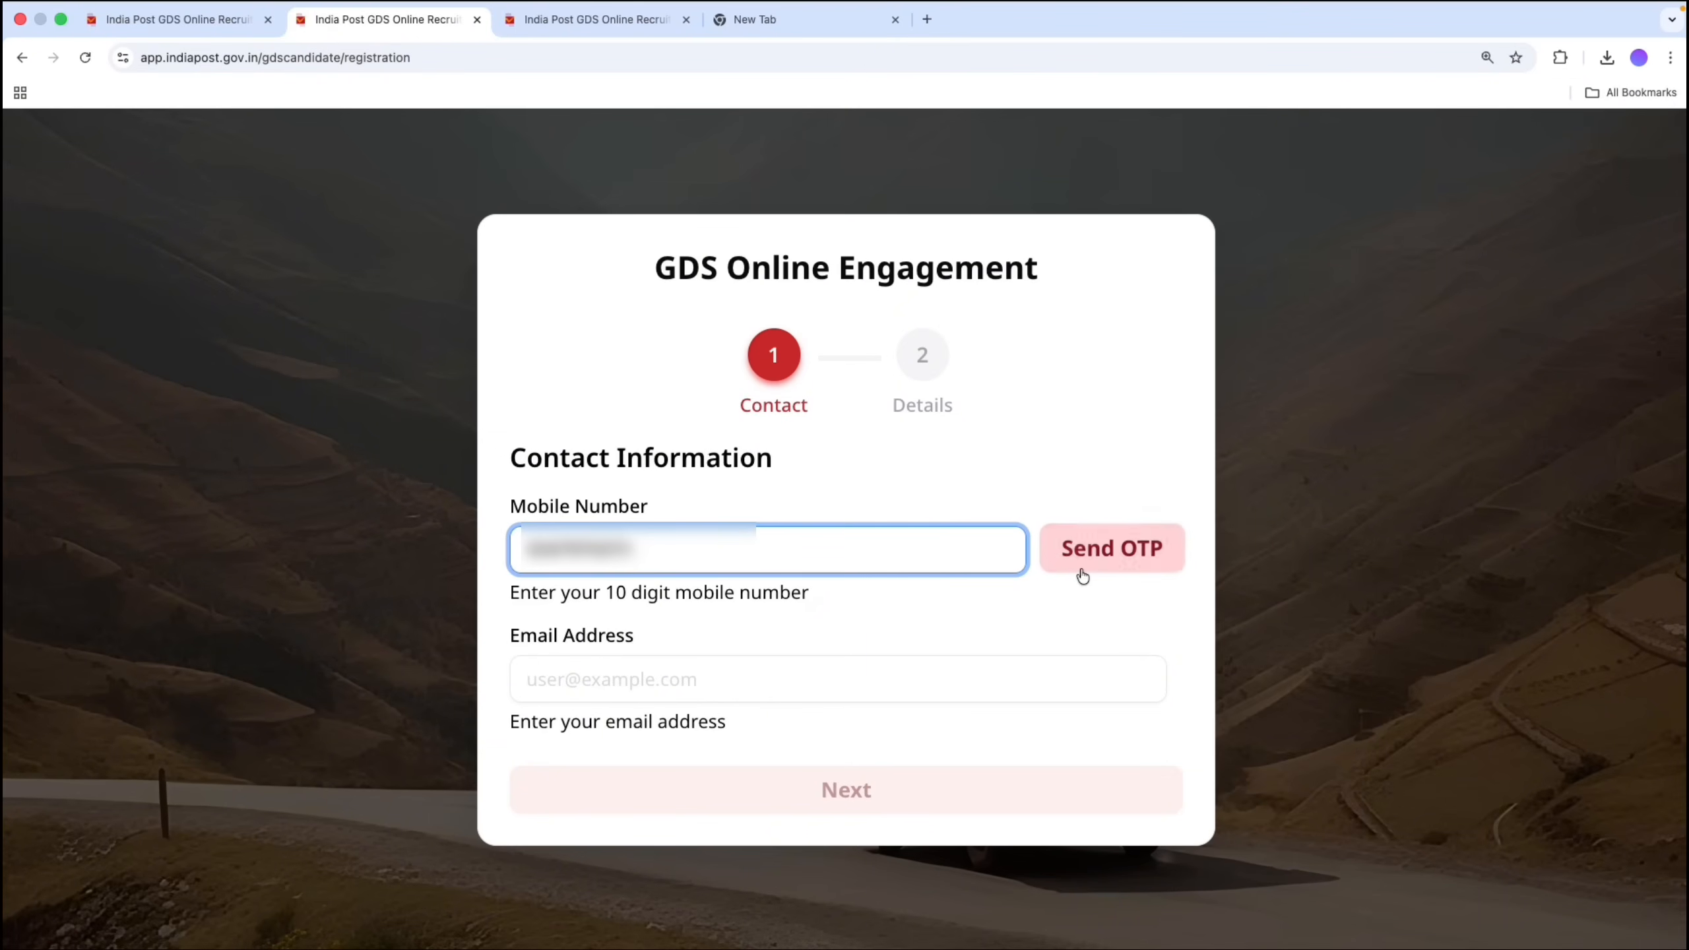
Send an OTP to the mobile number and enter the received code.
left_click(1082, 570)
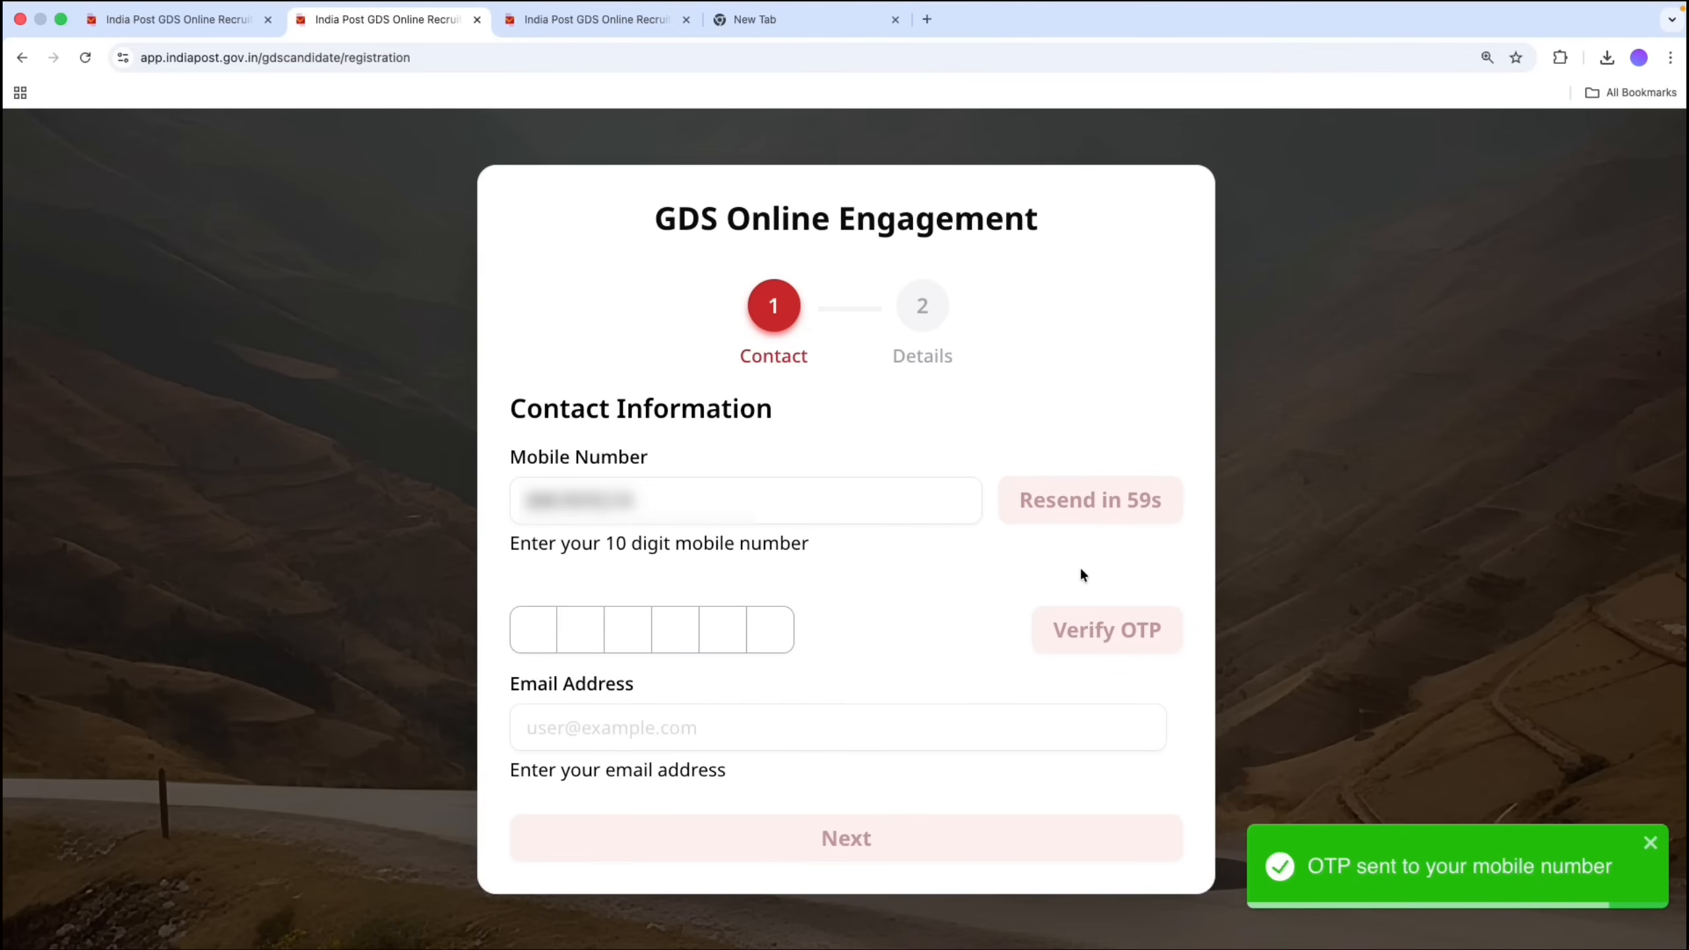
left_click(544, 632)
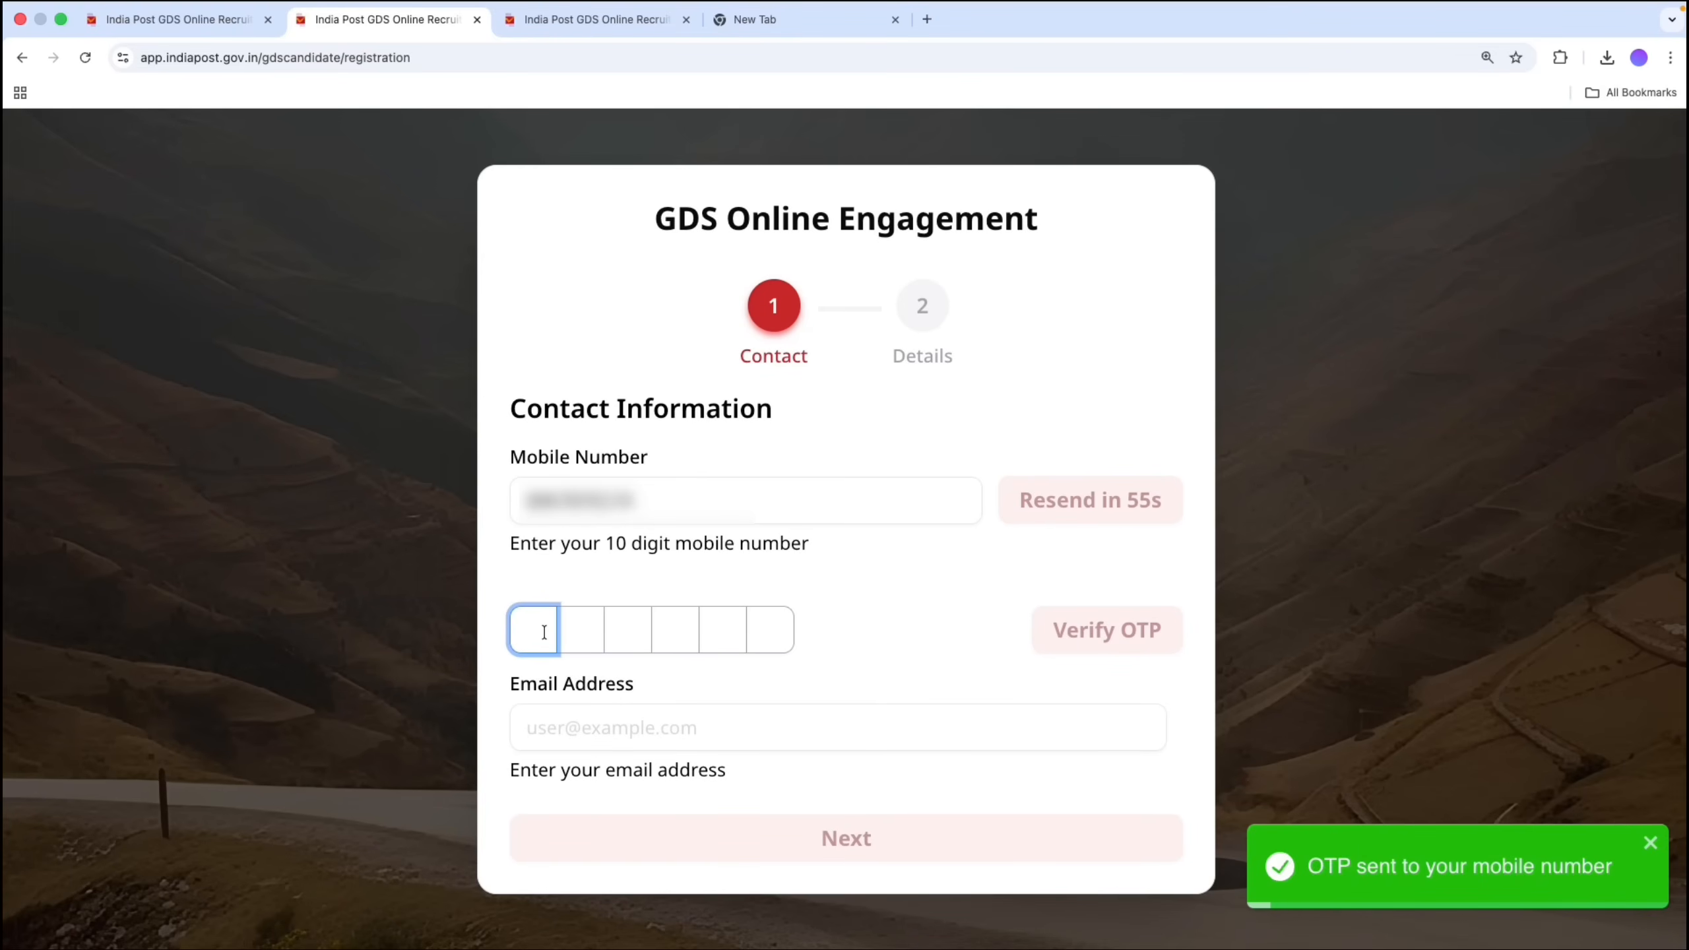
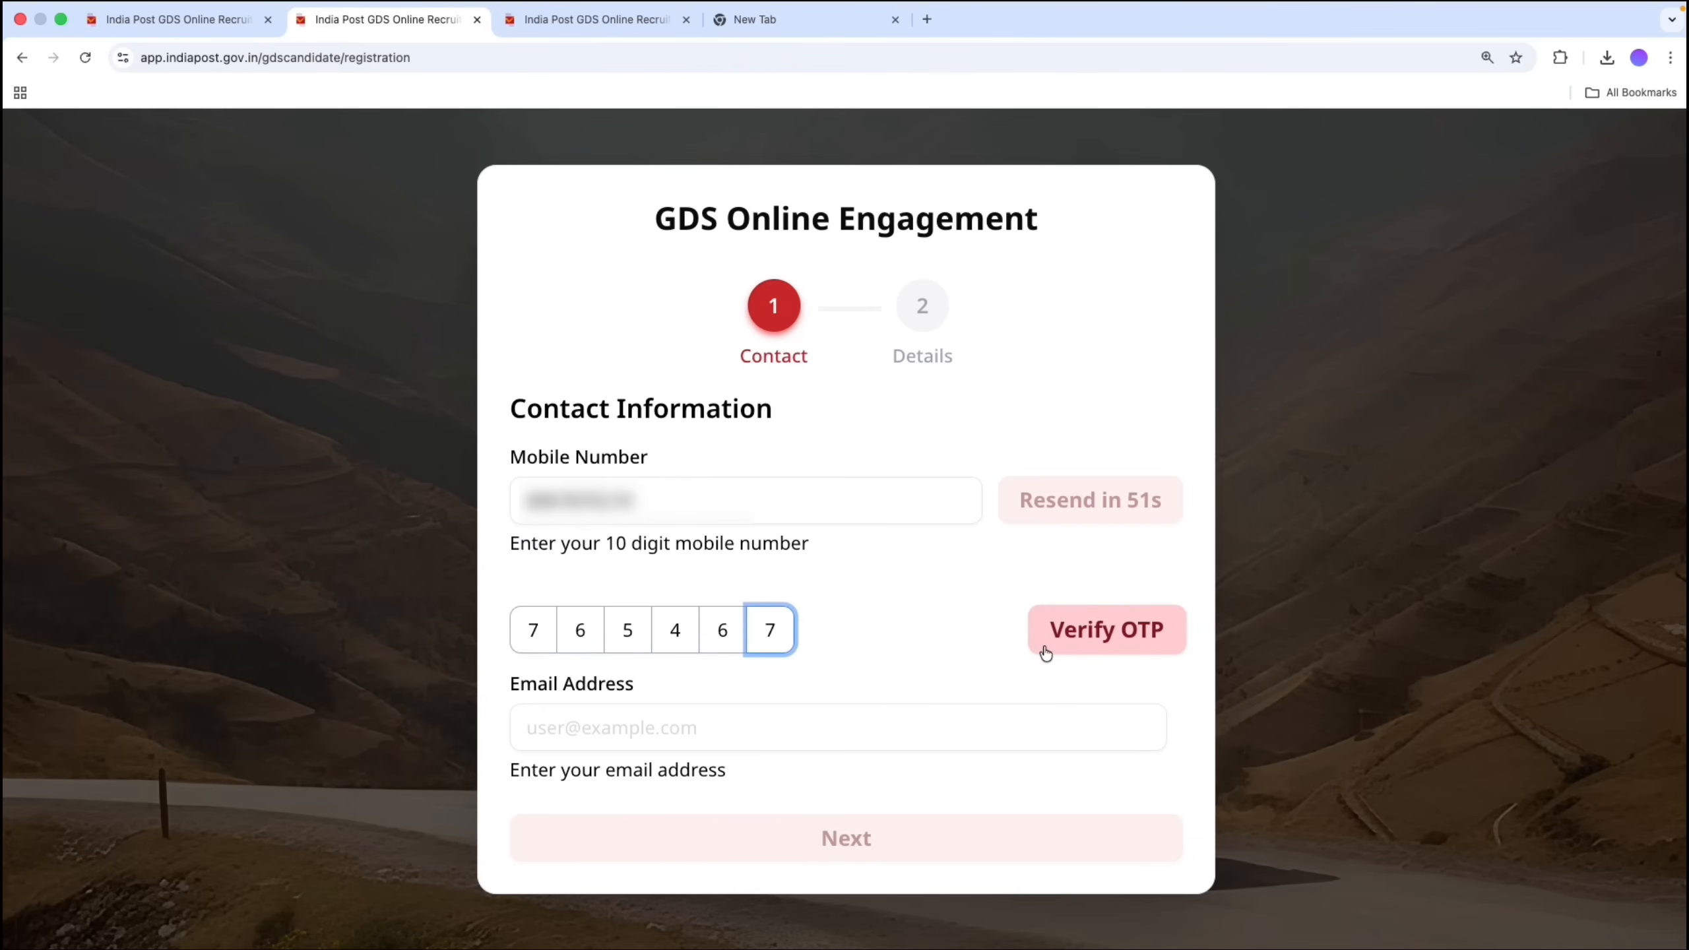
Enter the email address and verify it with the emailed OTP.
left_click(576, 721)
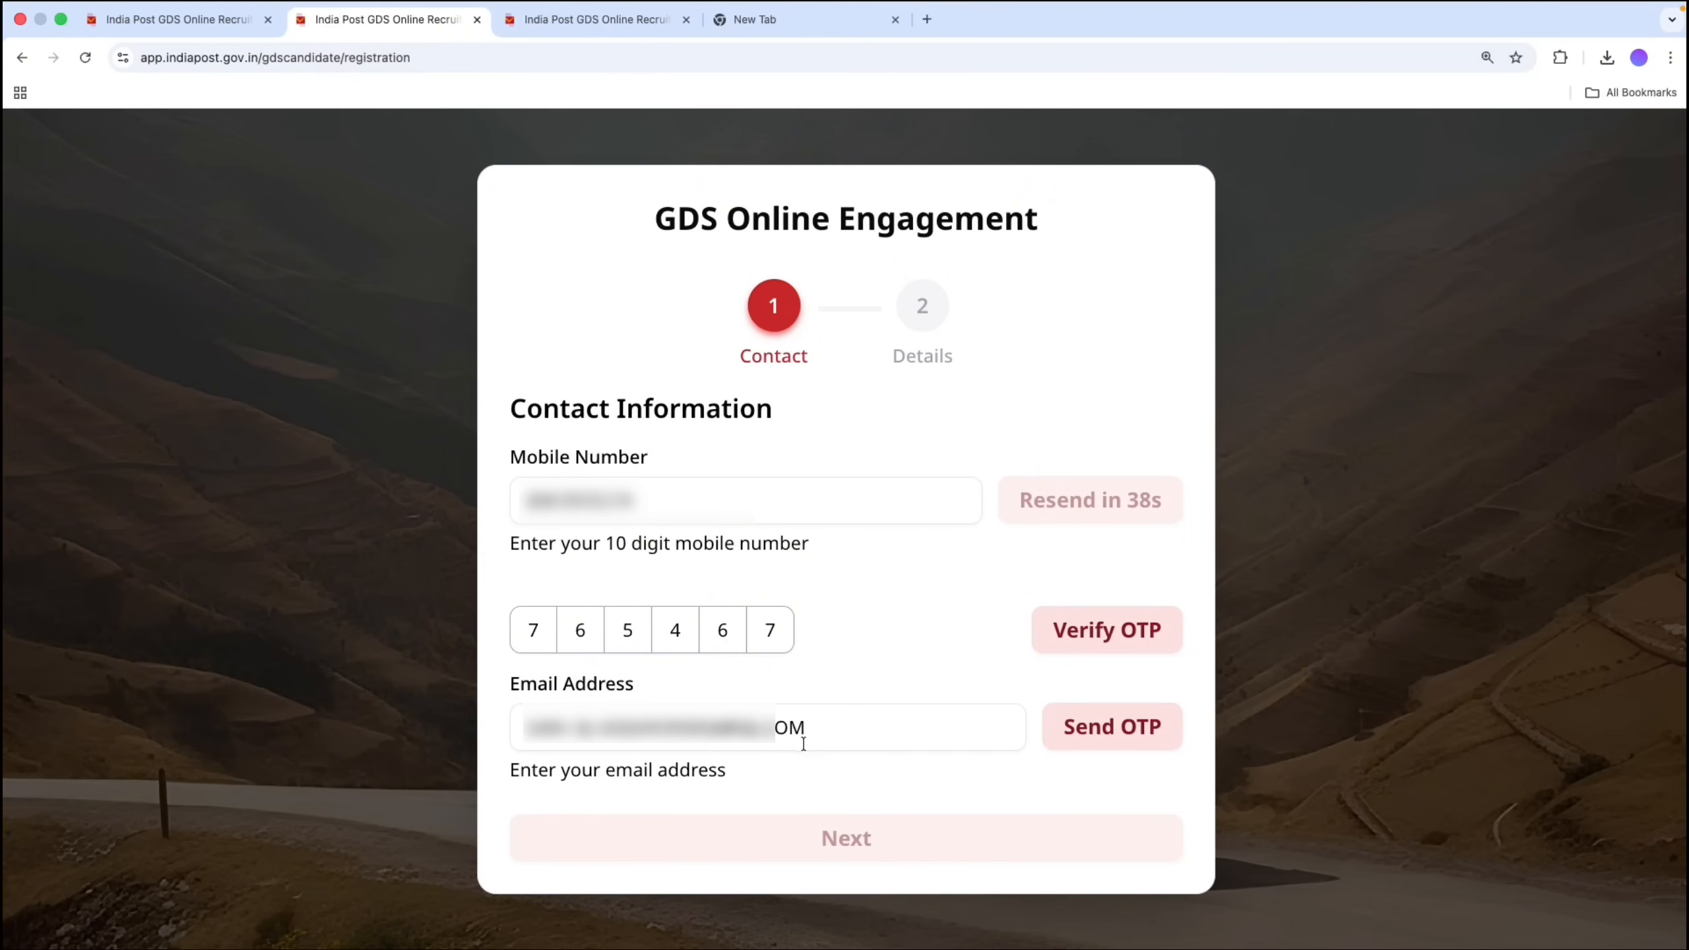
left_click(1067, 745)
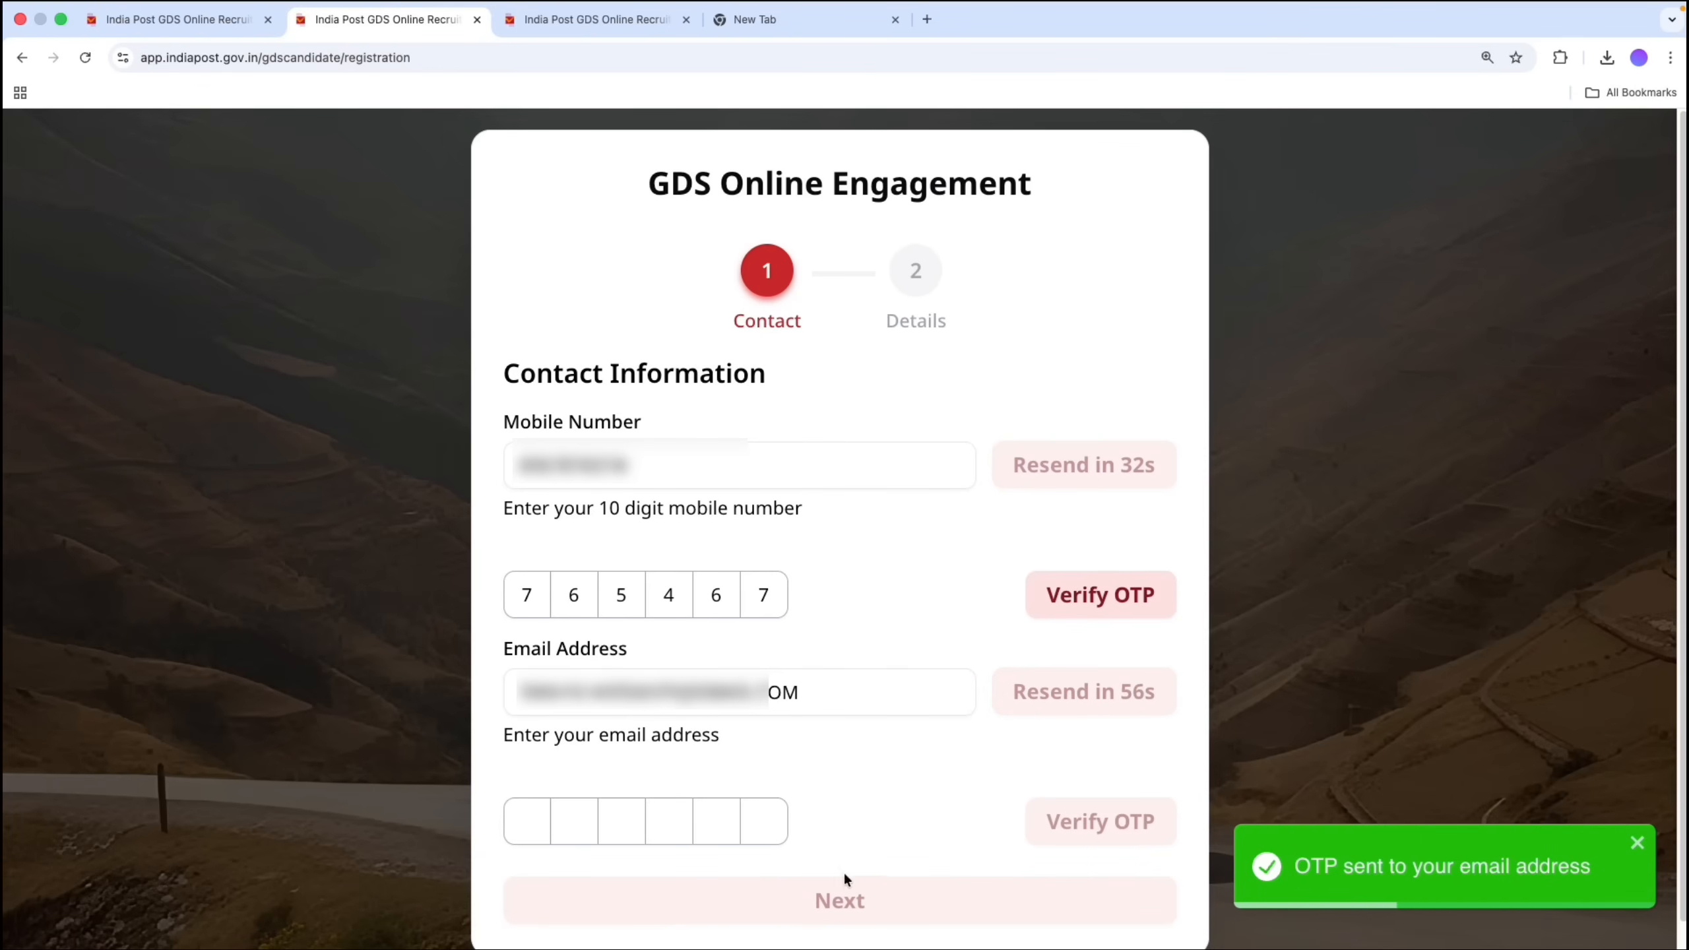
left_click(538, 830)
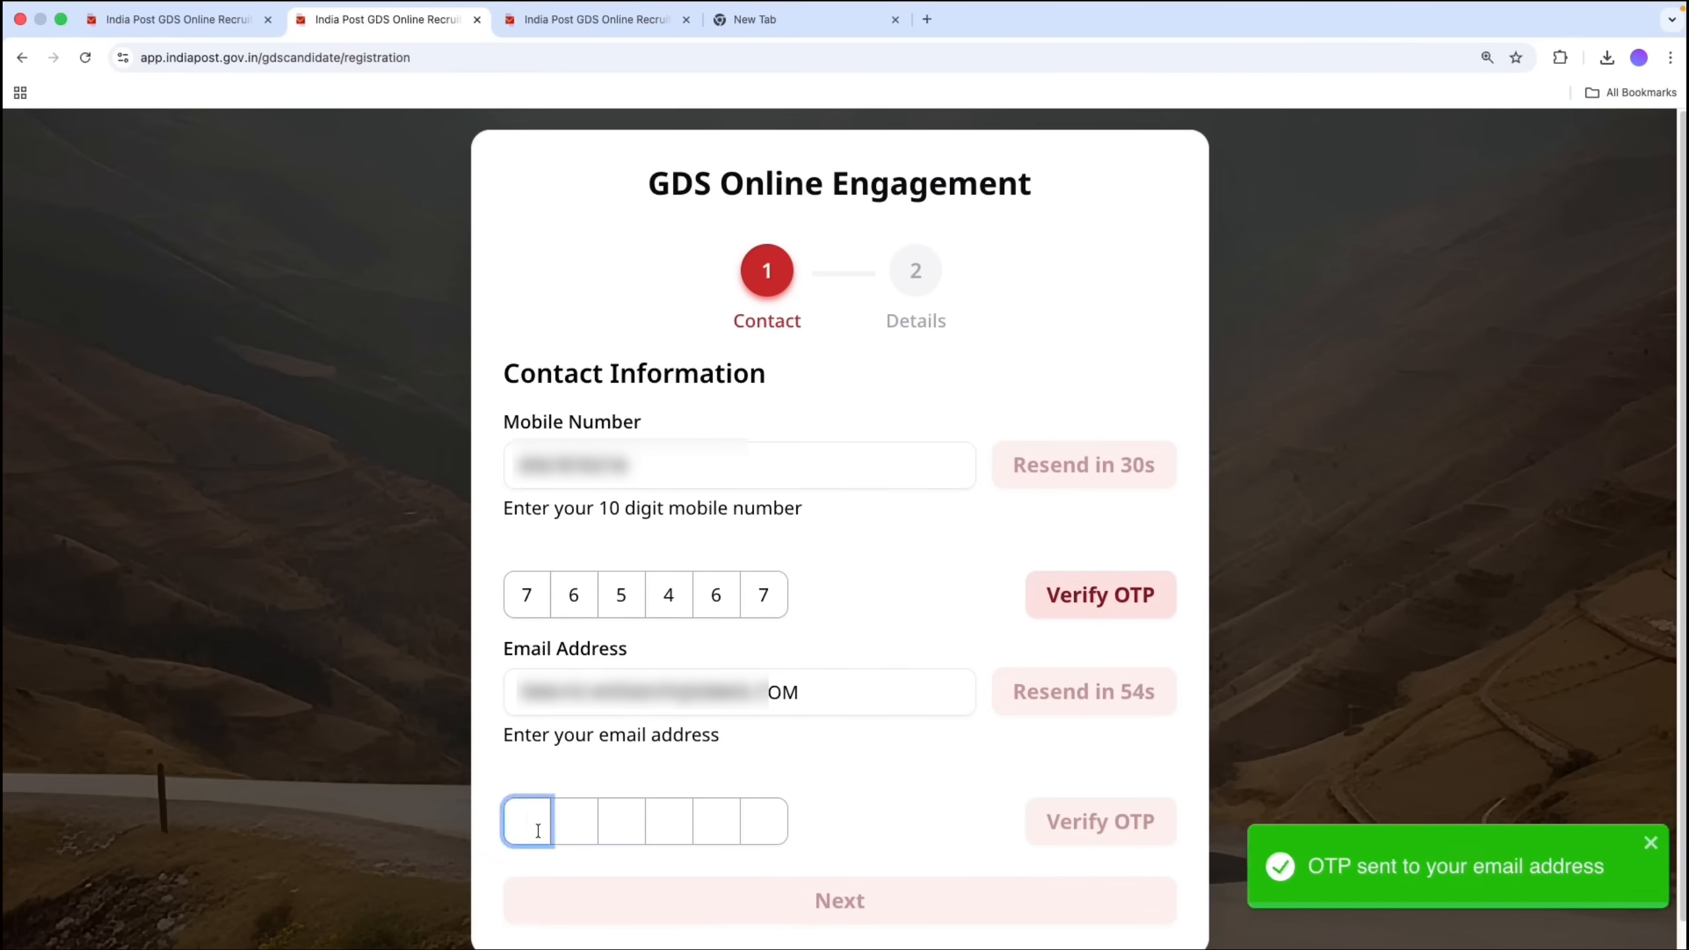
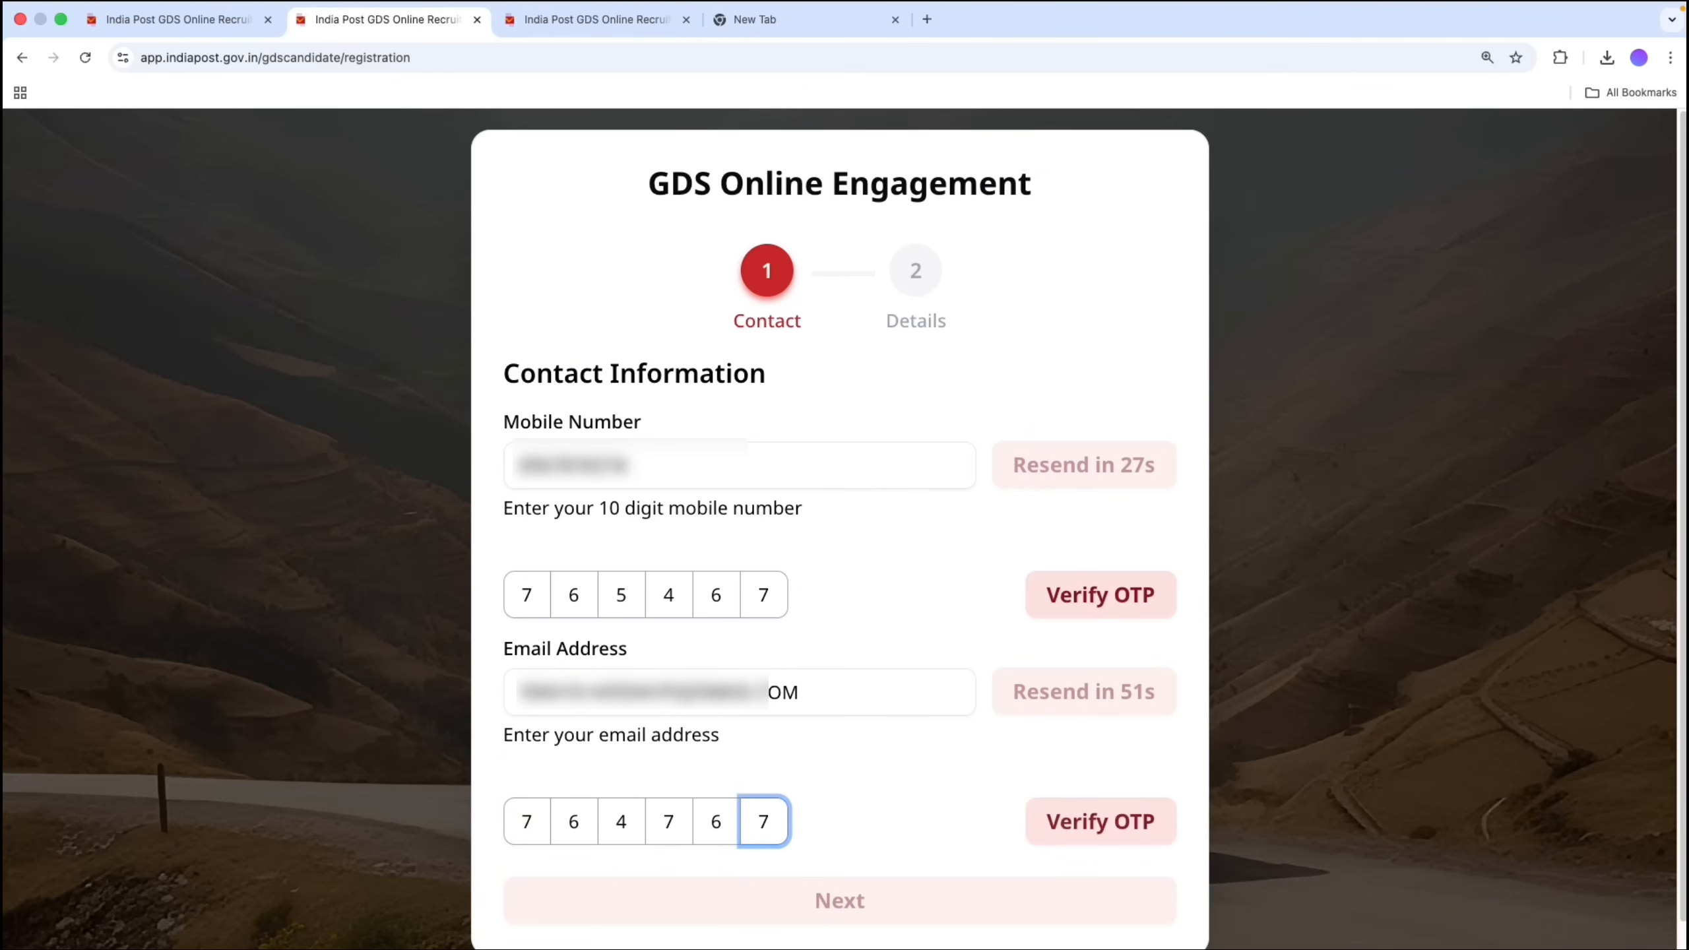
left_click(1128, 848)
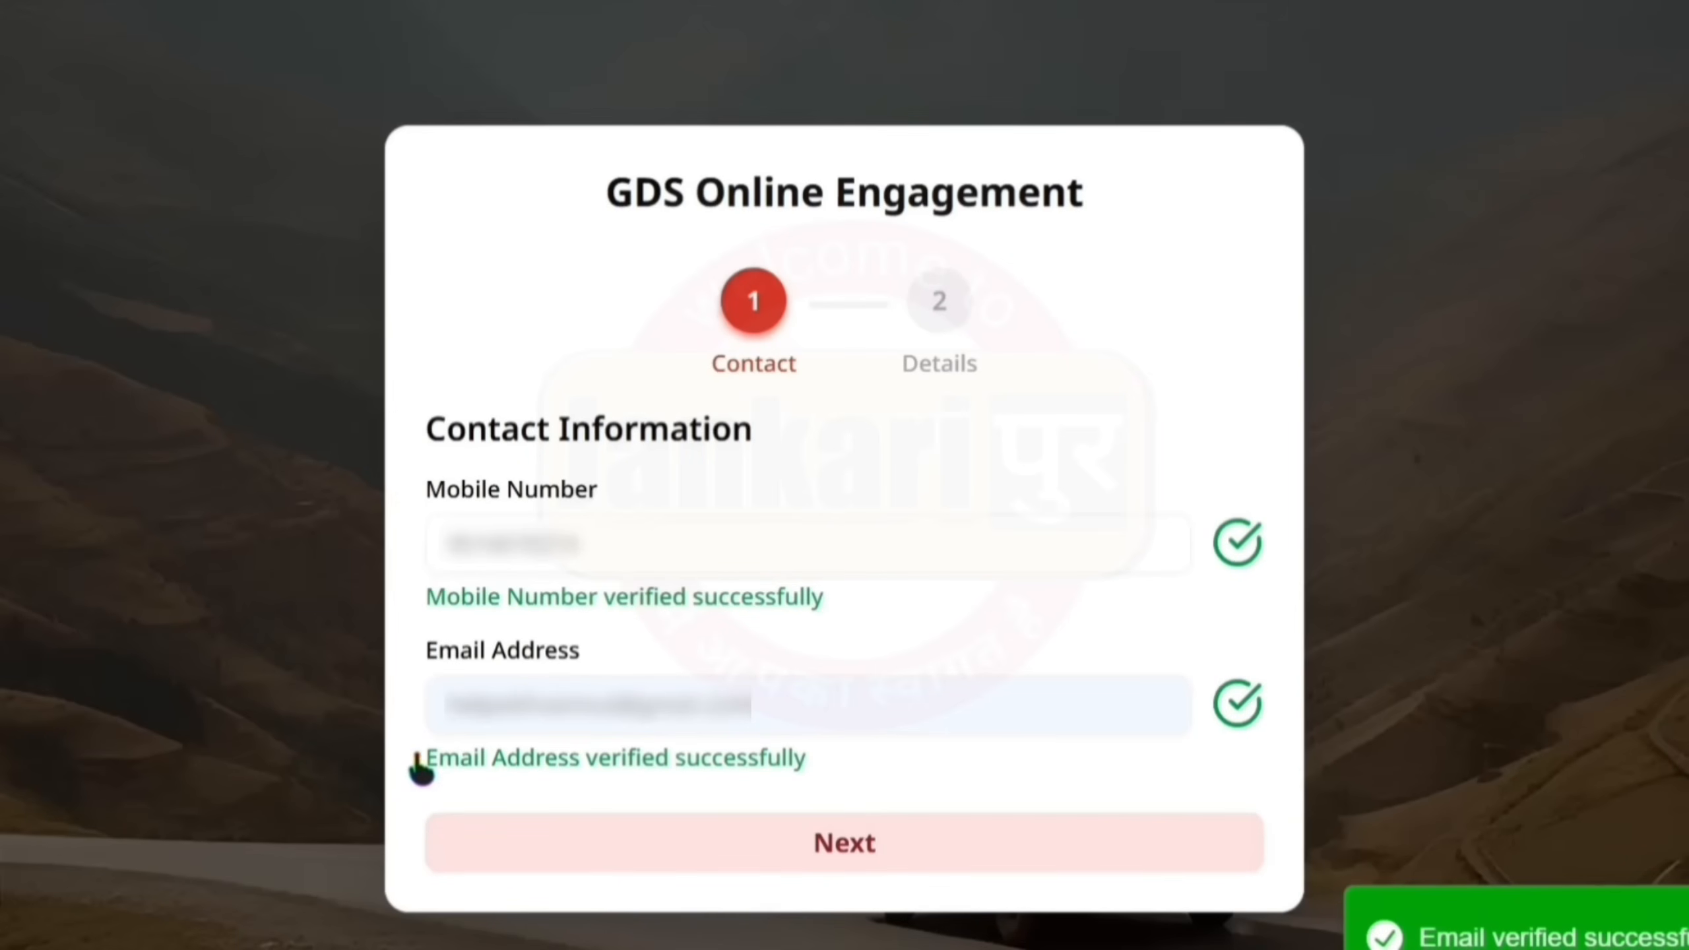
left_click_drag(419, 768, 950, 788)
left_click(950, 788)
On Basic Details, set the date of birth and choose Male as gender.
left_click(878, 846)
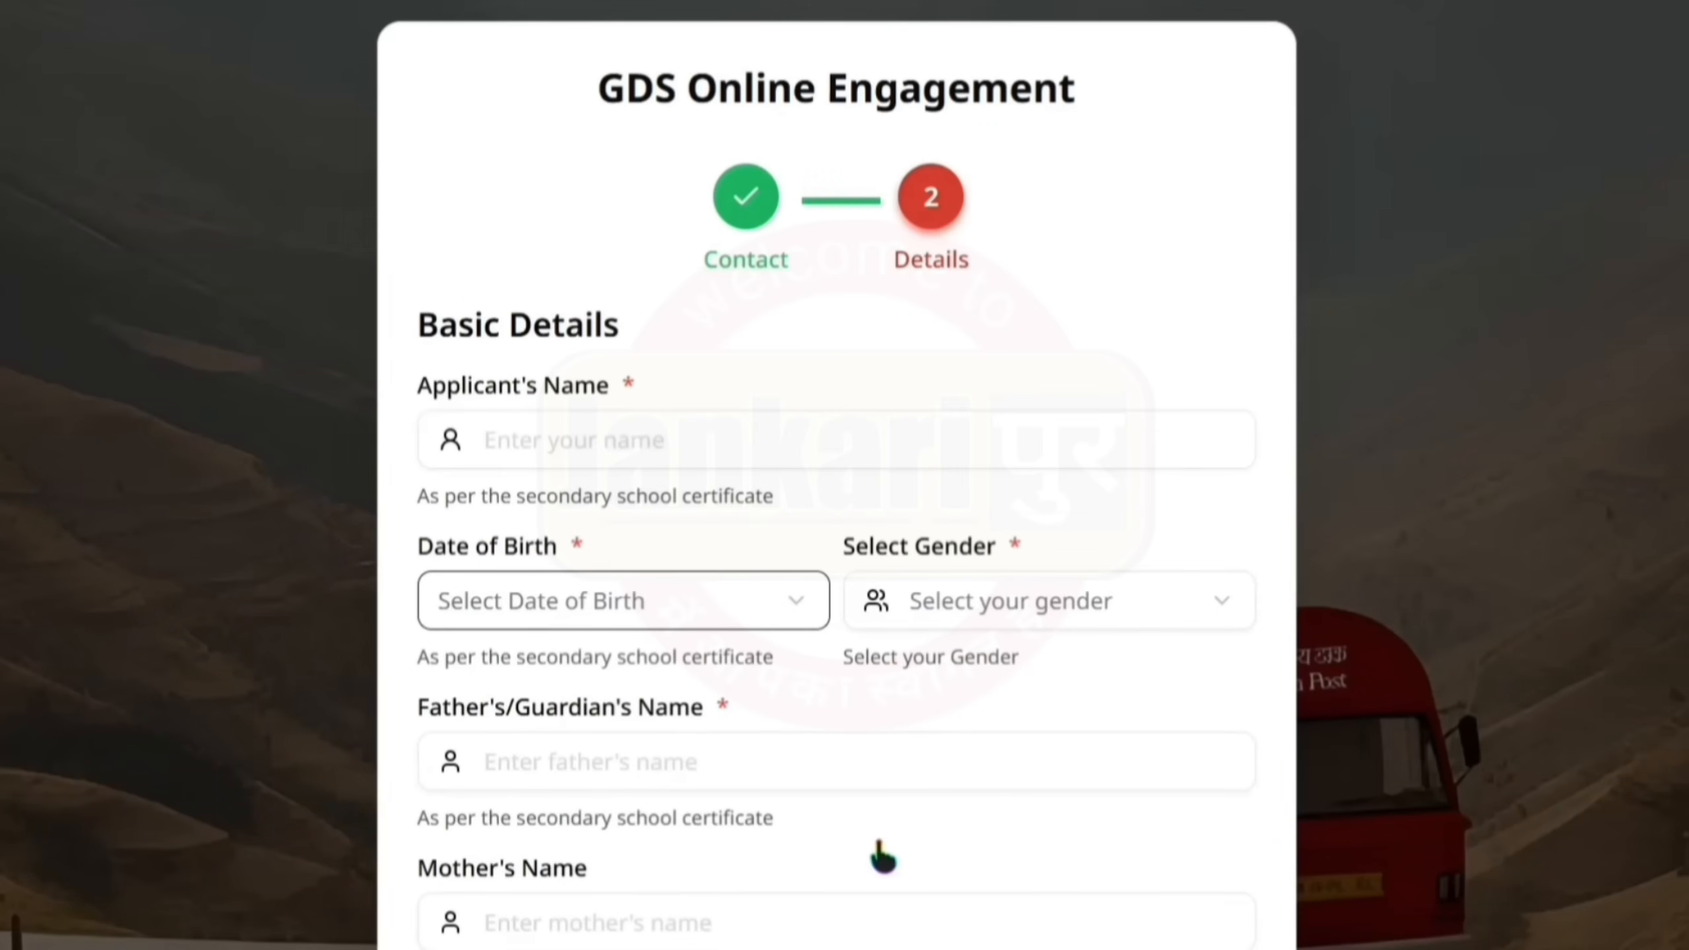
left_click_drag(403, 347, 535, 366)
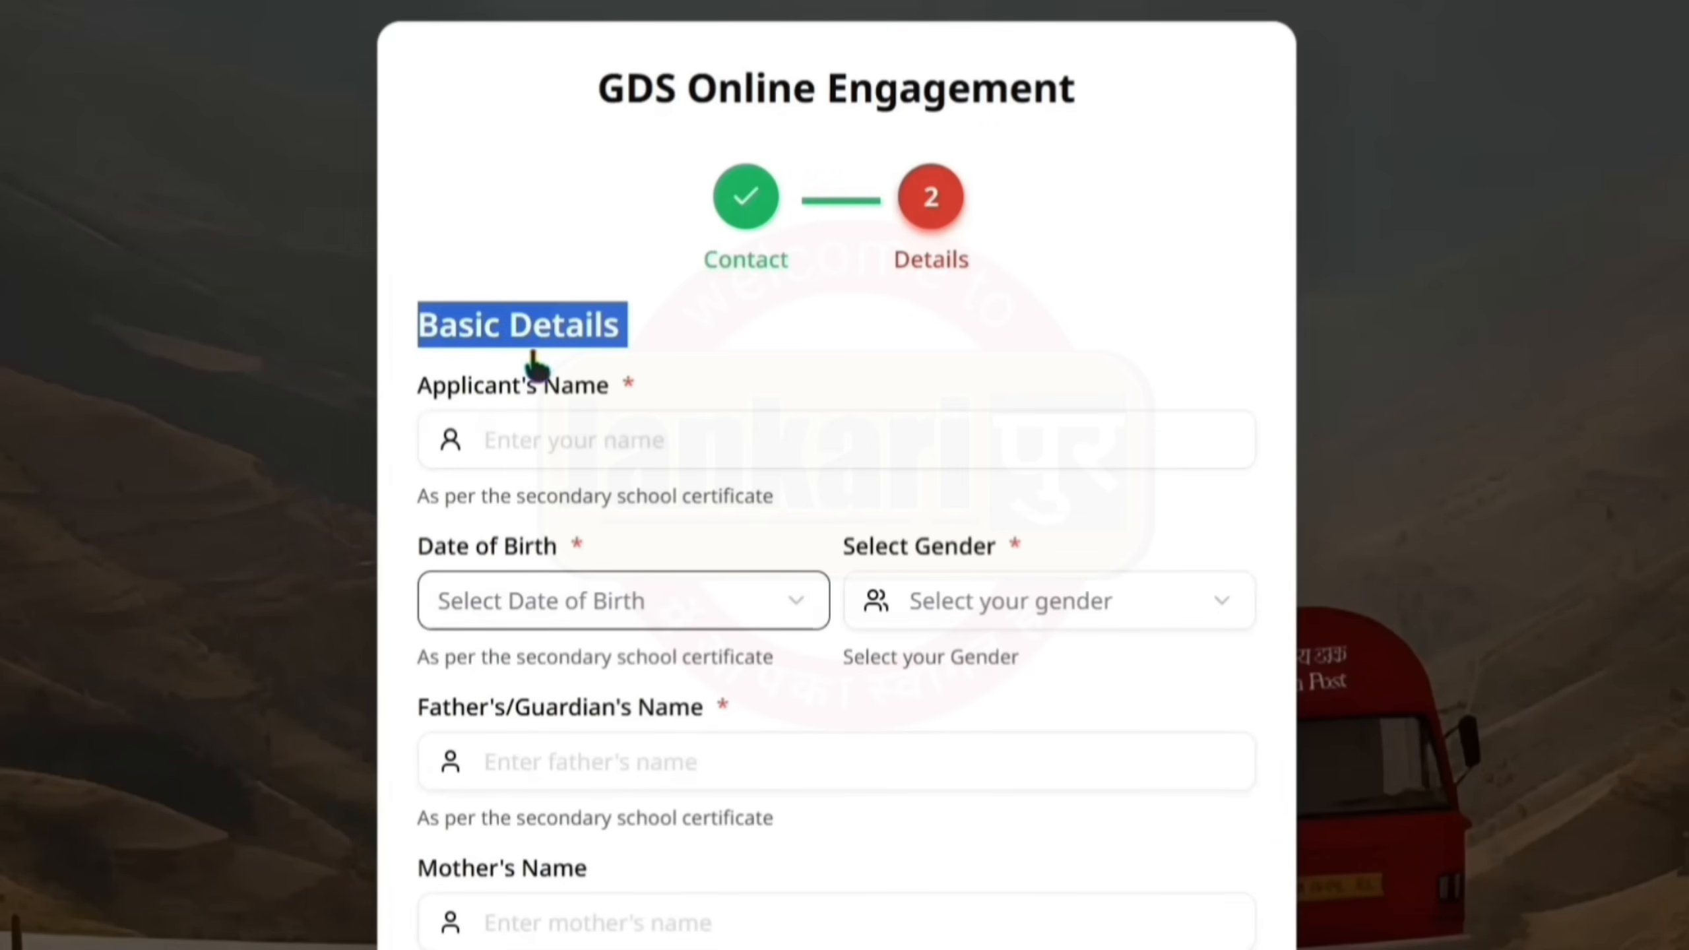
left_click(766, 344)
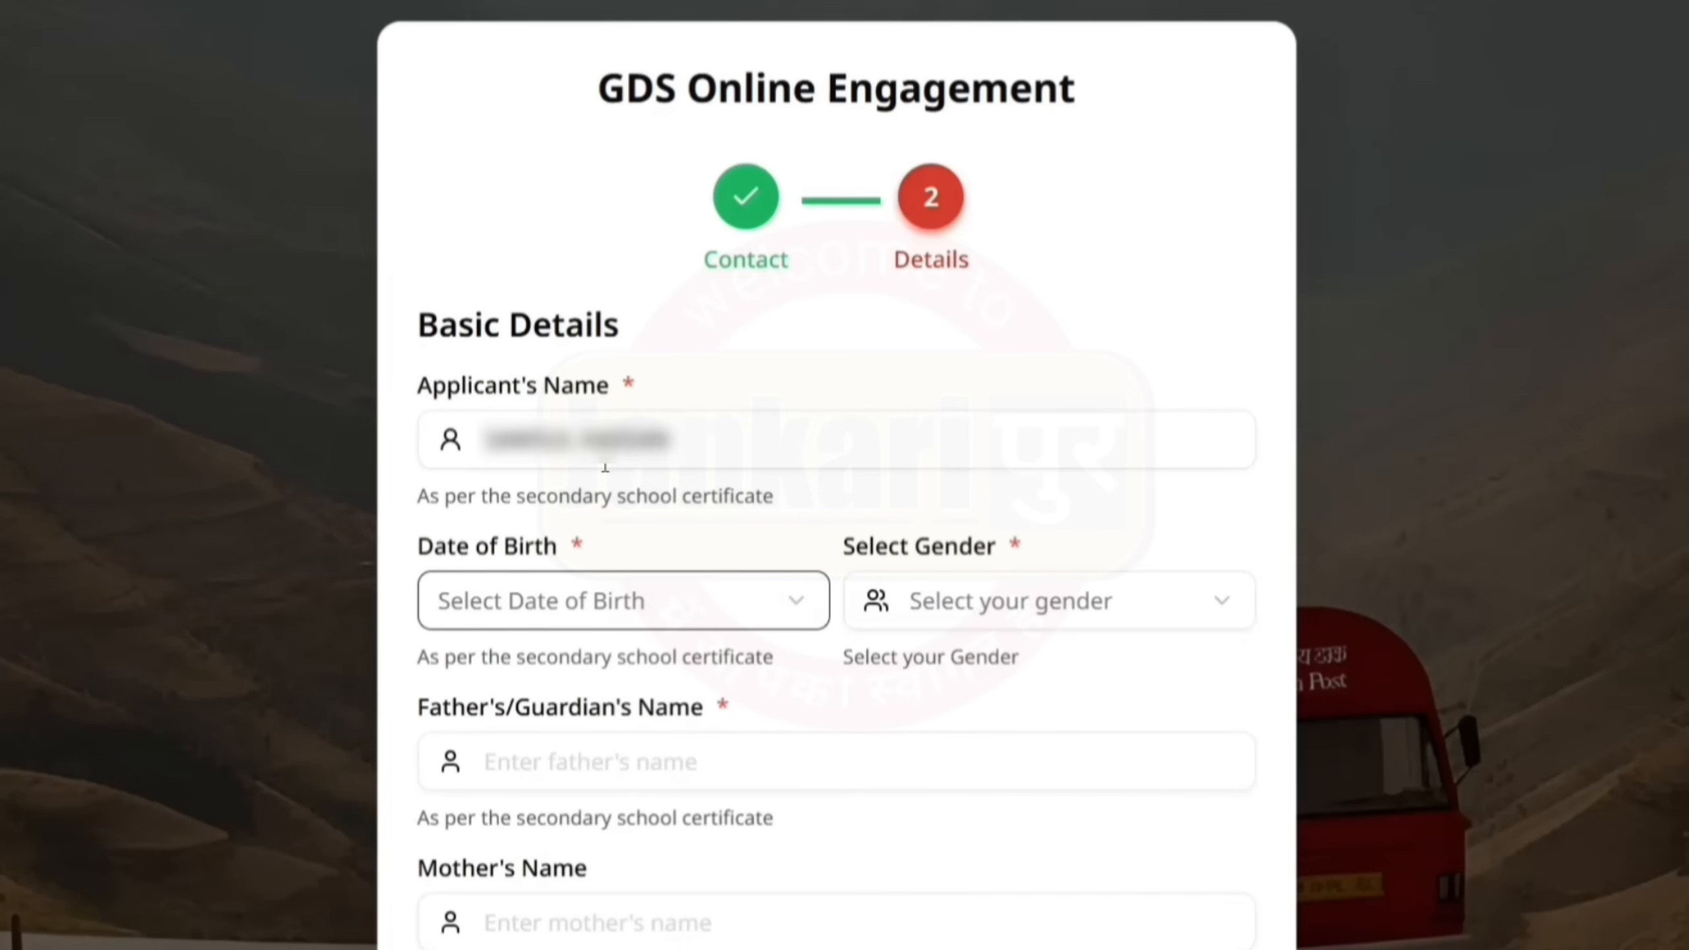
left_click(641, 603)
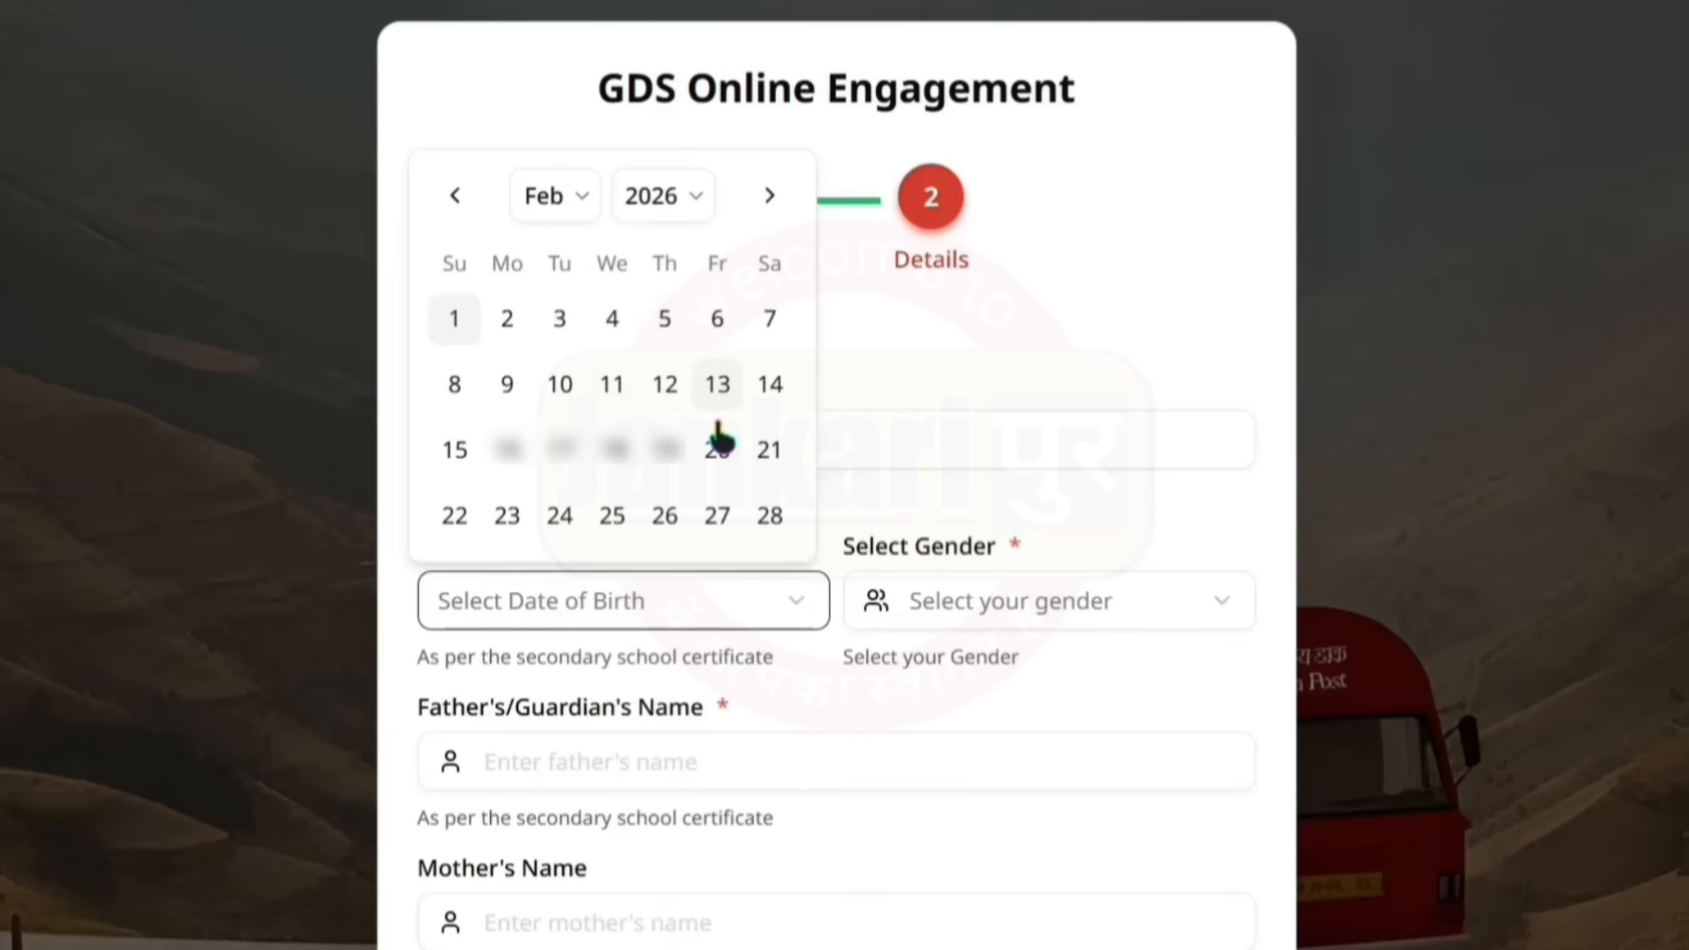
left_click(722, 445)
left_click(992, 610)
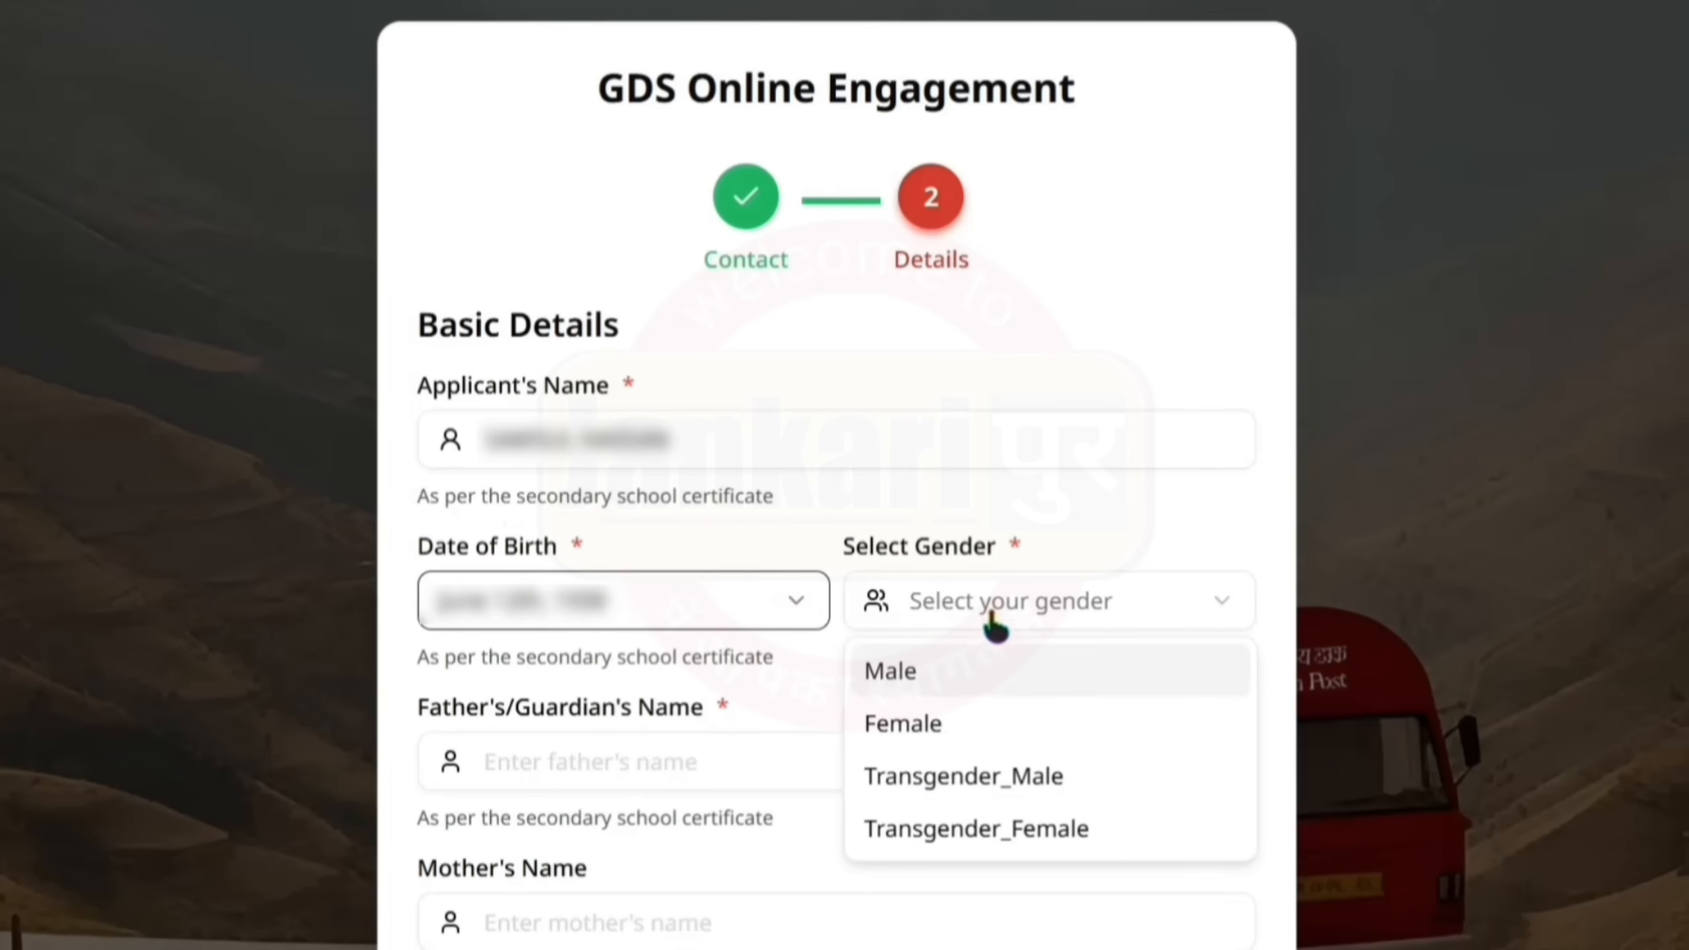
left_click(992, 680)
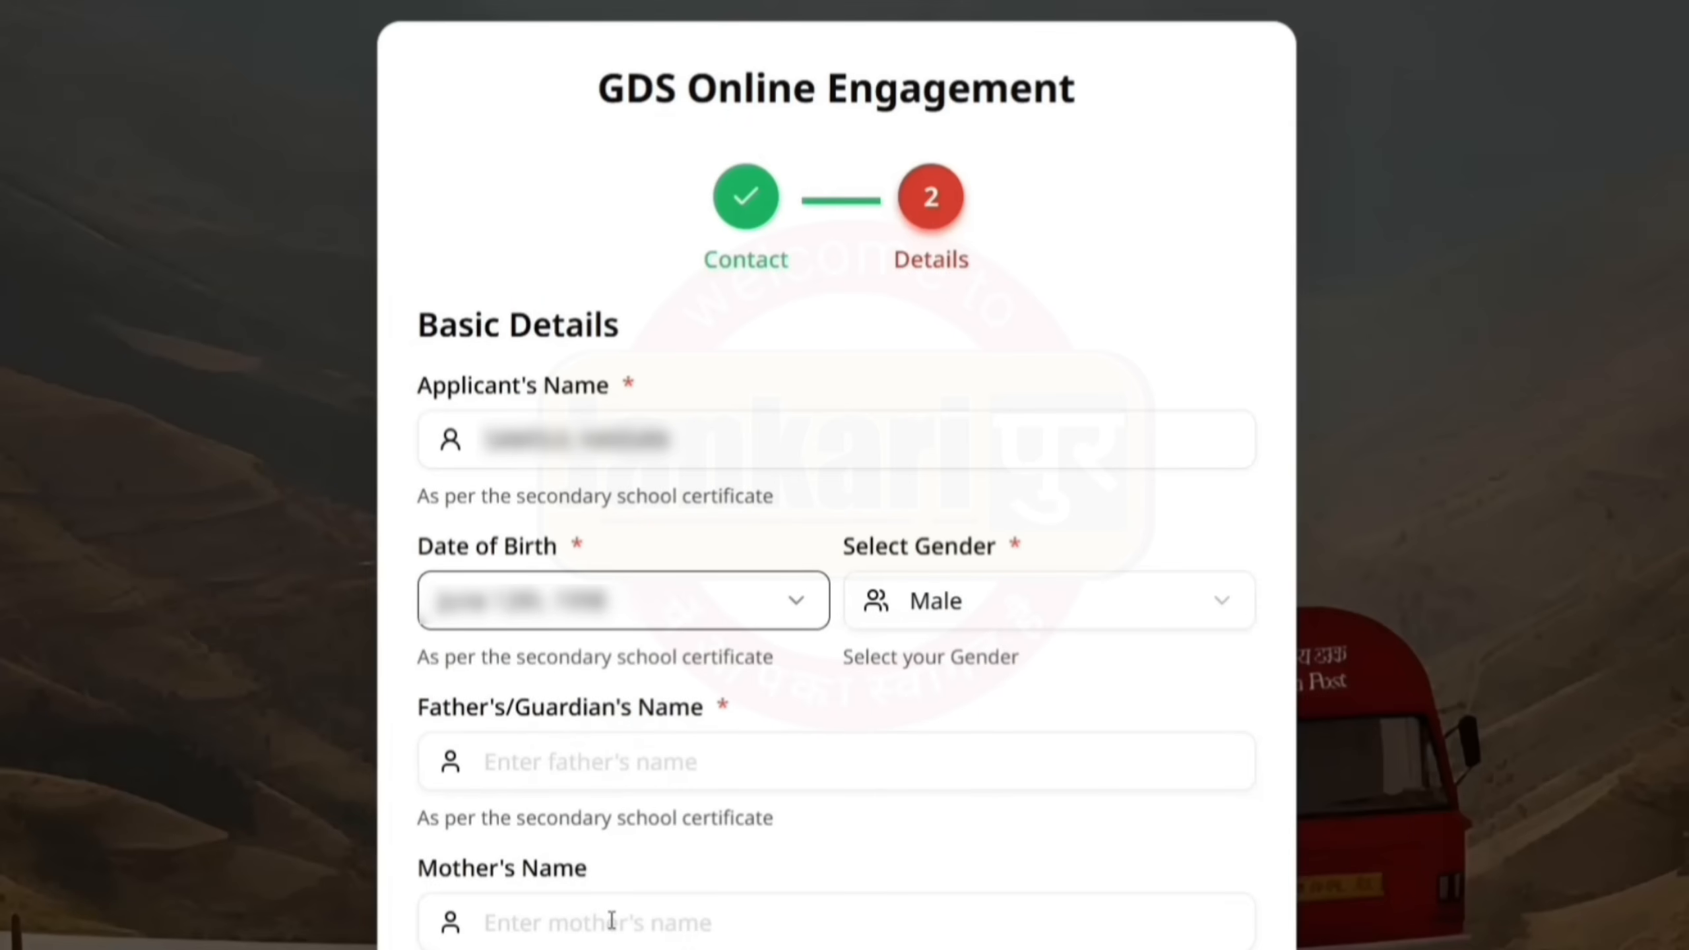
Choose OBC as the community and complete the registration.
scroll(759, 896, "down", 5)
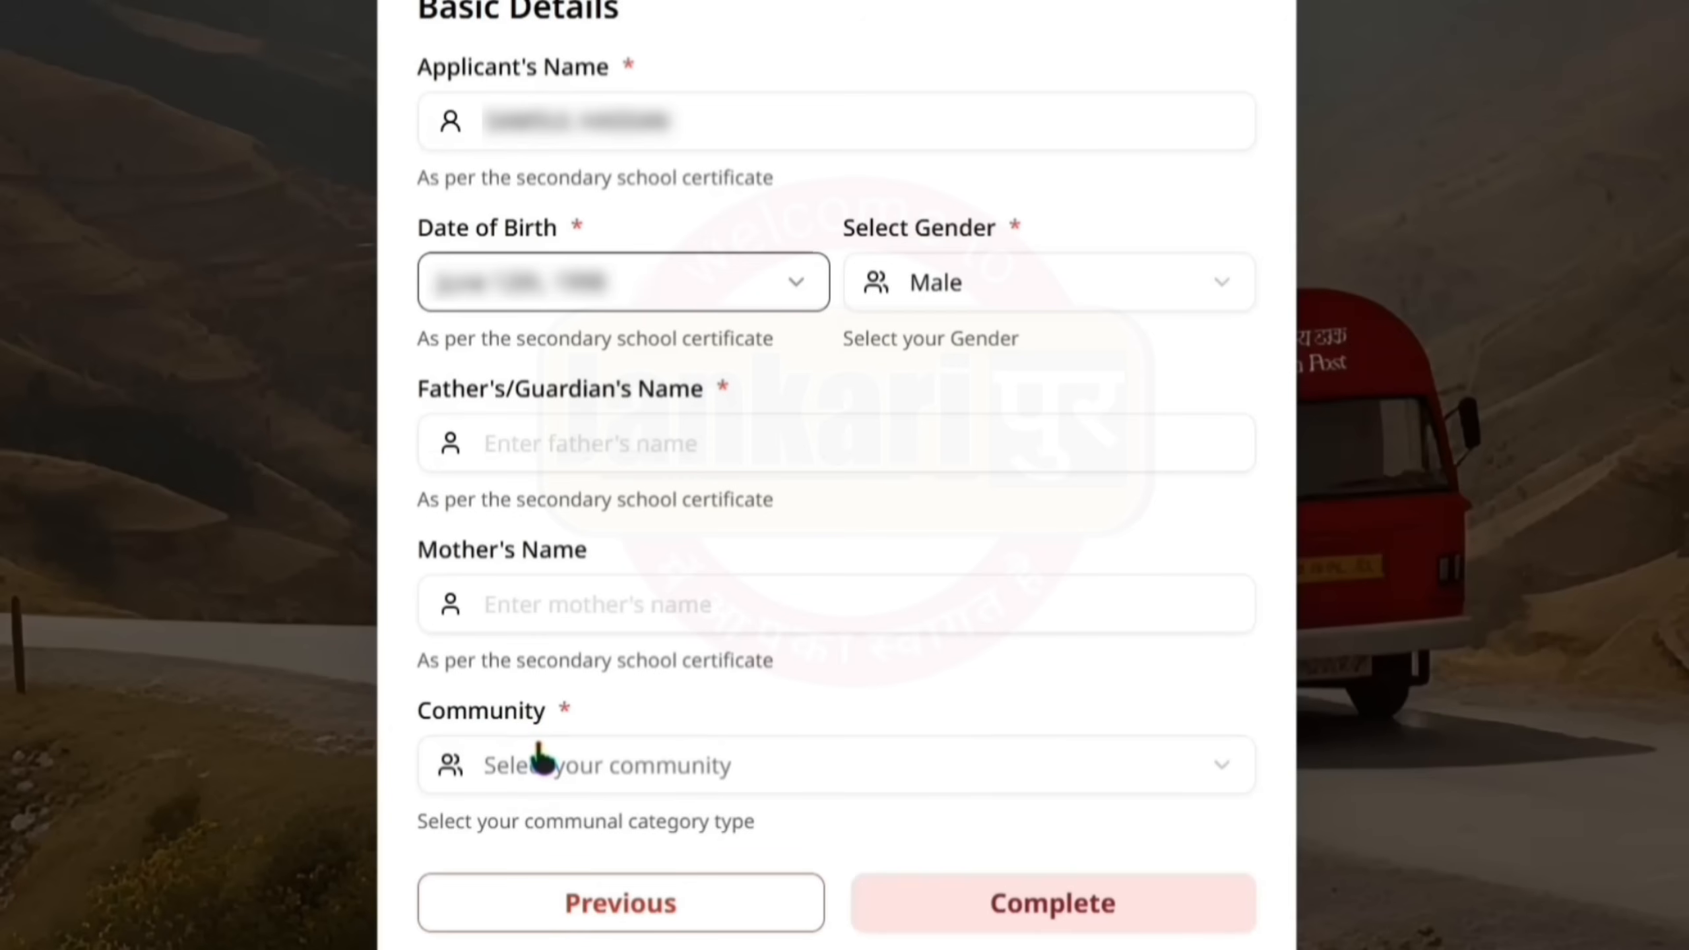
left_click(624, 786)
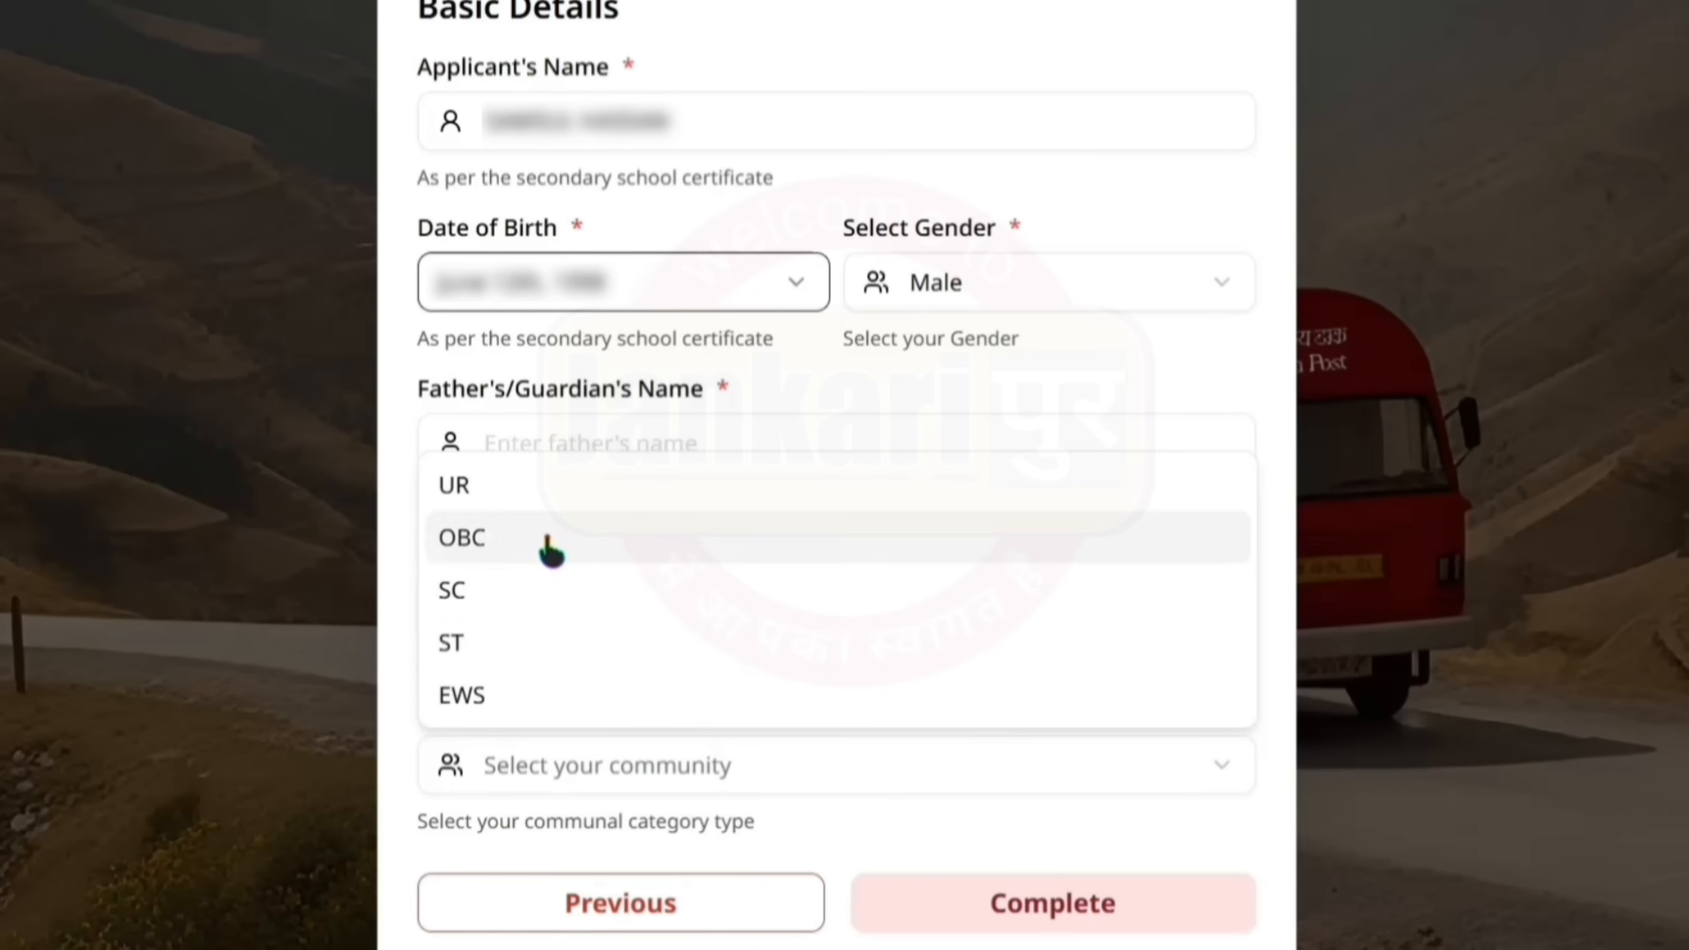
left_click(548, 540)
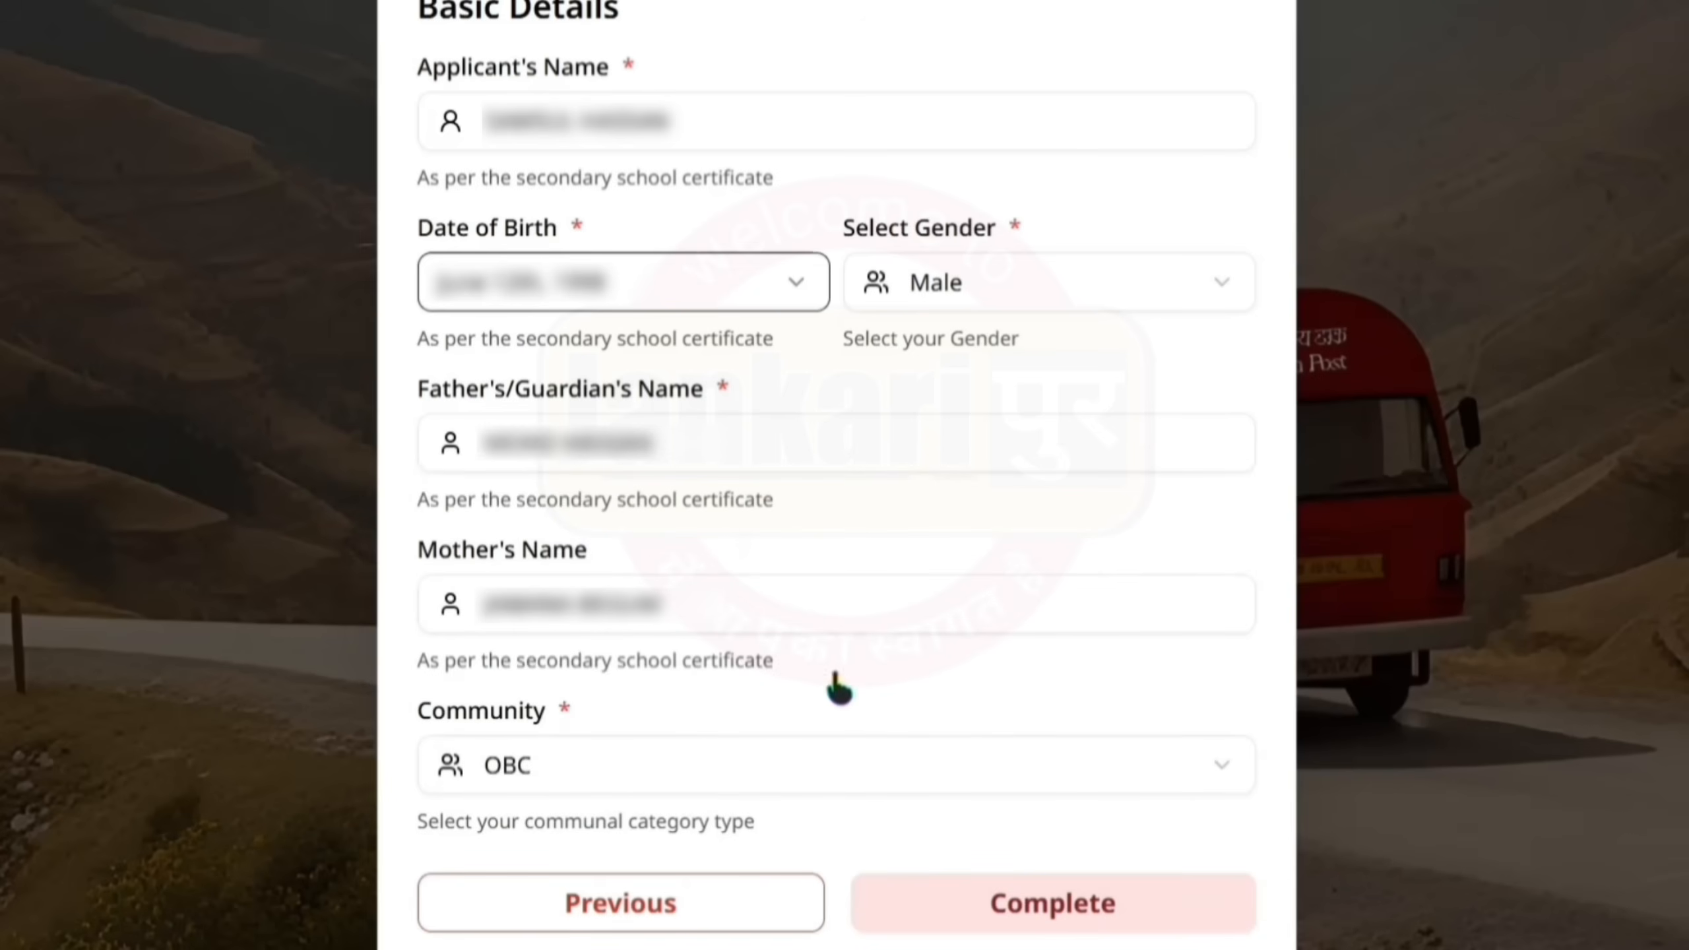
left_click(1018, 919)
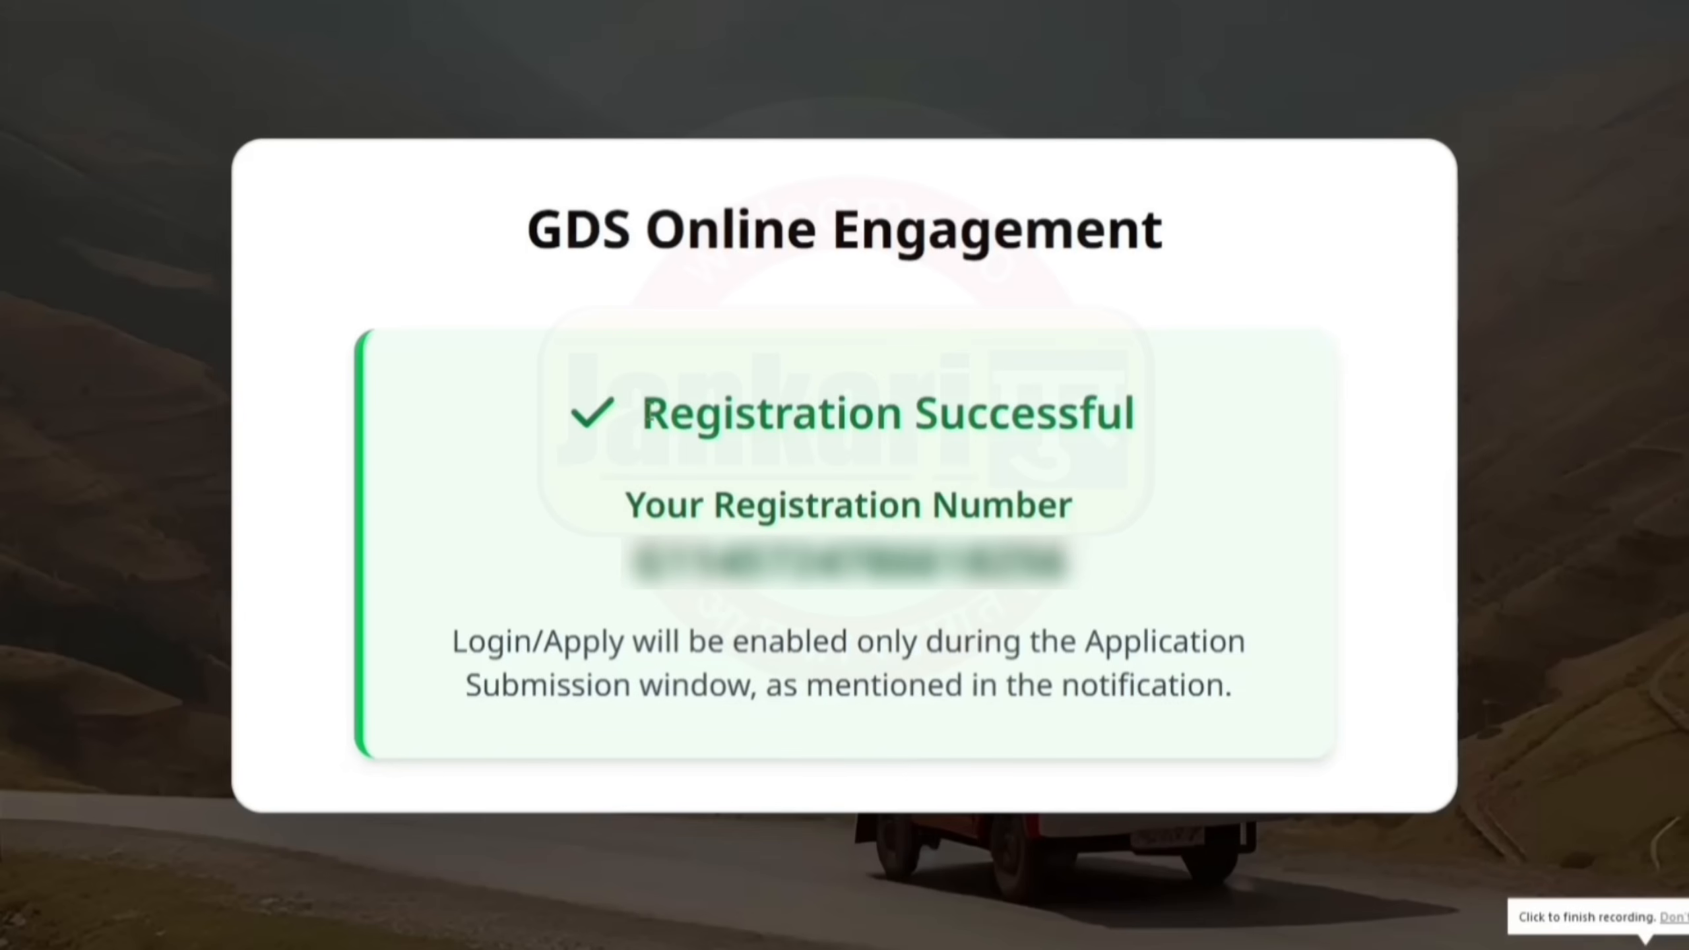
Note the Registration Successful message with the issued registration number.
left_click_drag(641, 414, 1095, 414)
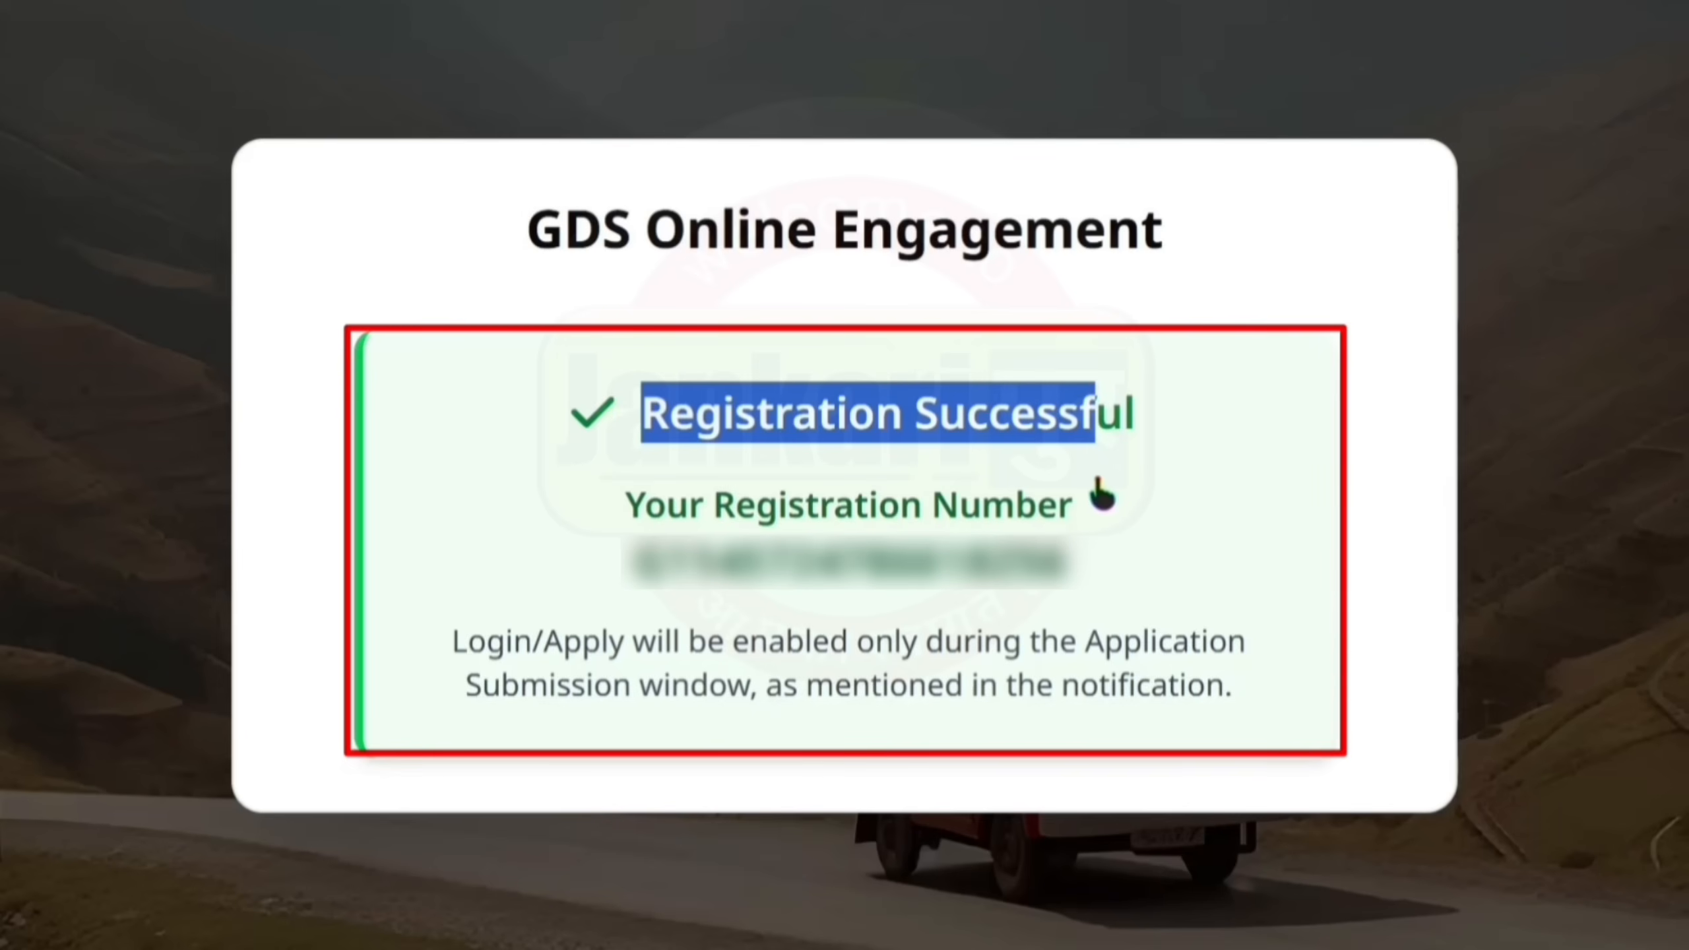
left_click(1130, 498)
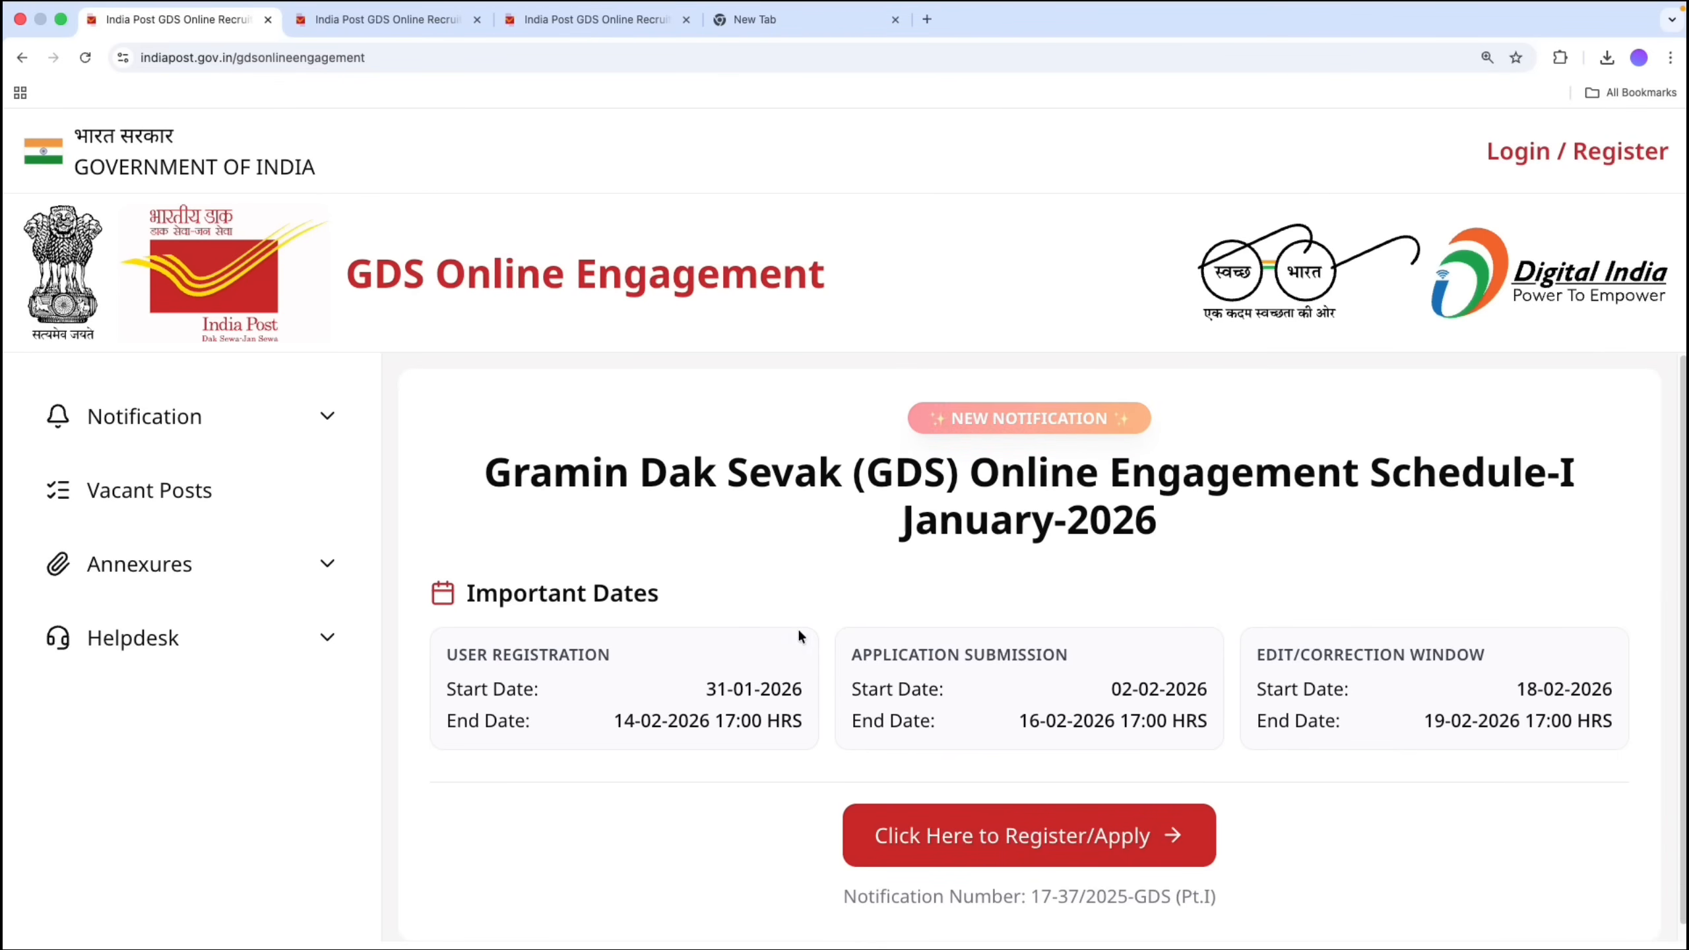
Go to Candidate Login and log in with the registration number and password.
left_click(927, 859)
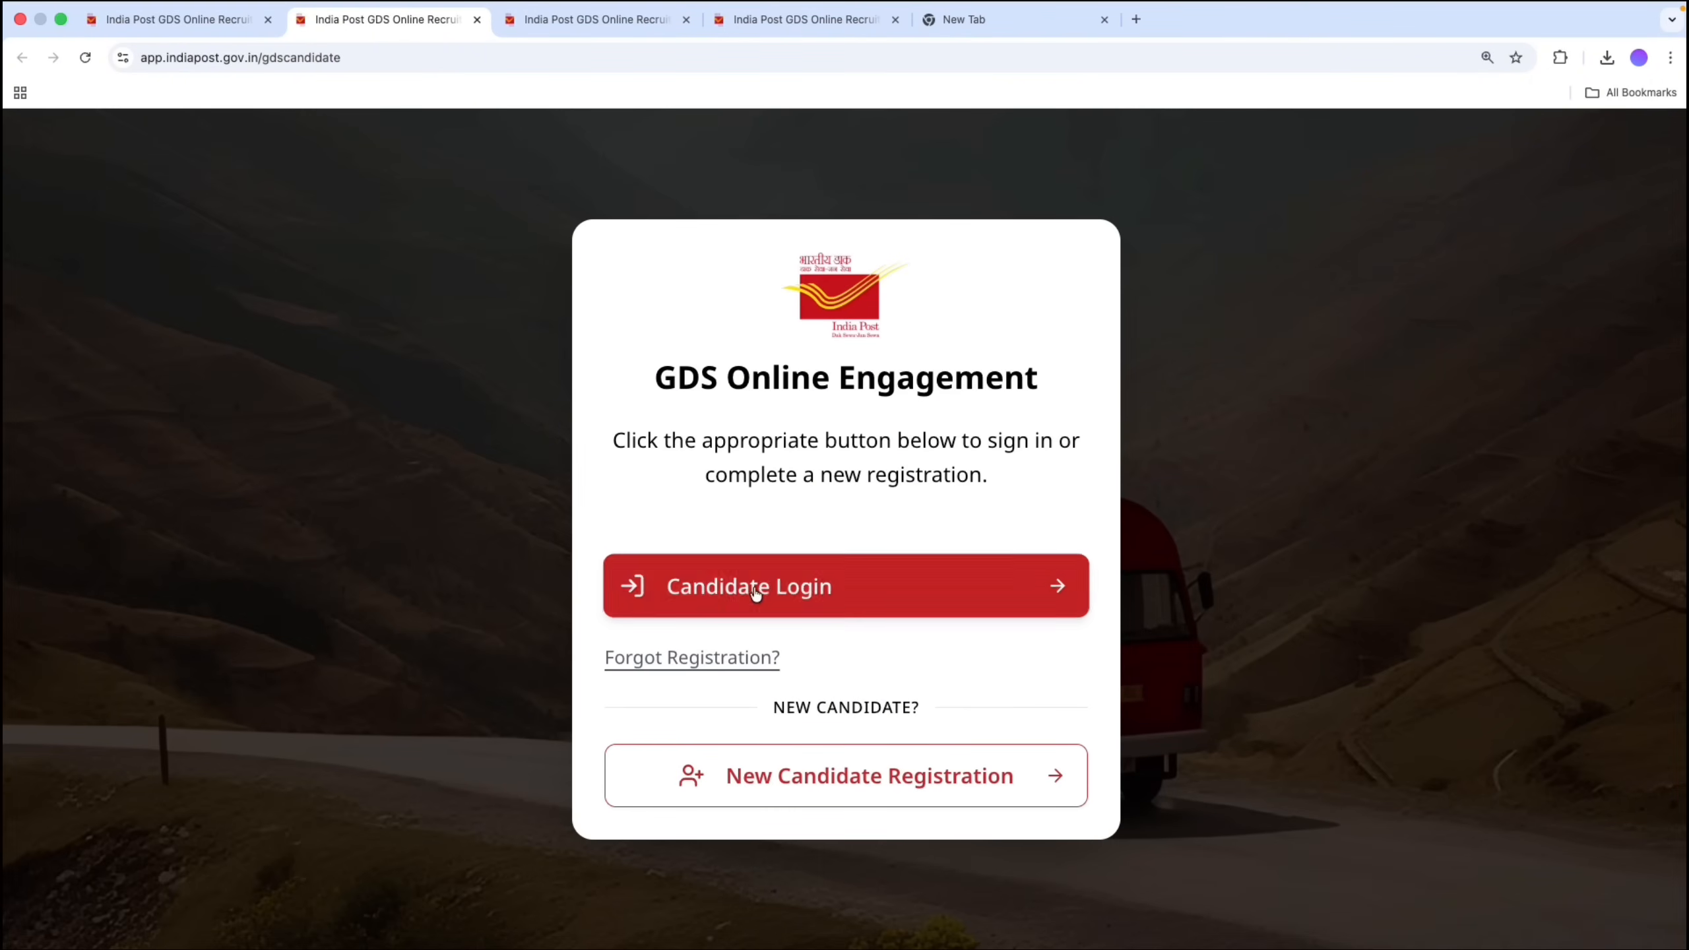
left_click(756, 596)
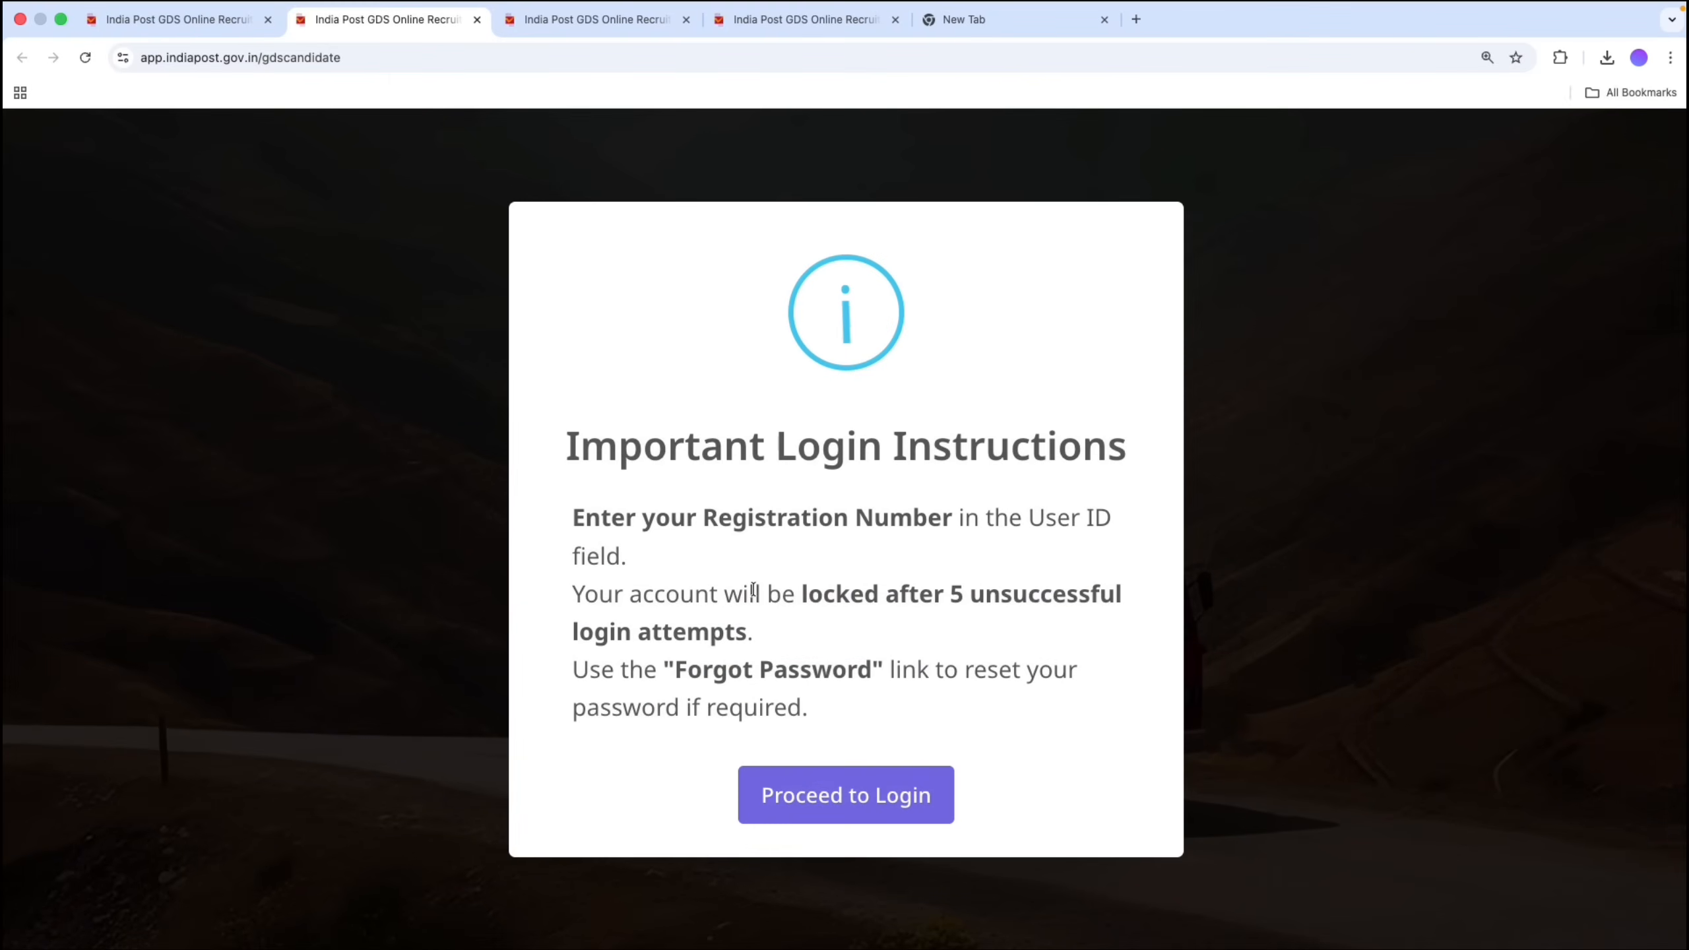
left_click(812, 777)
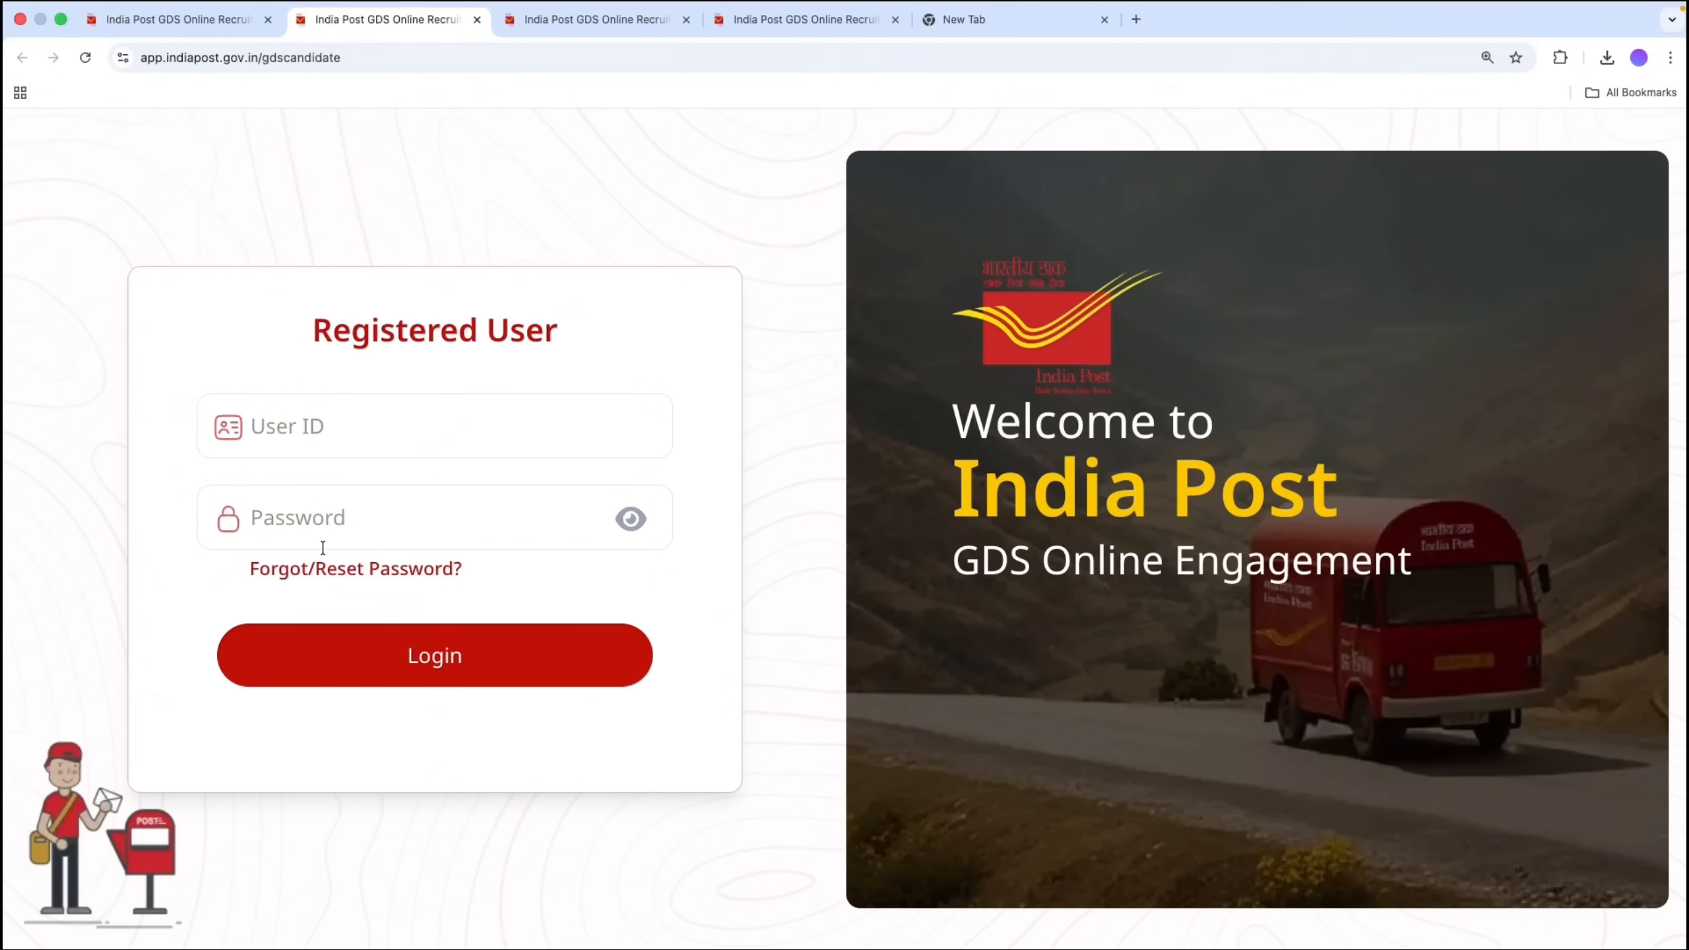
left_click(353, 570)
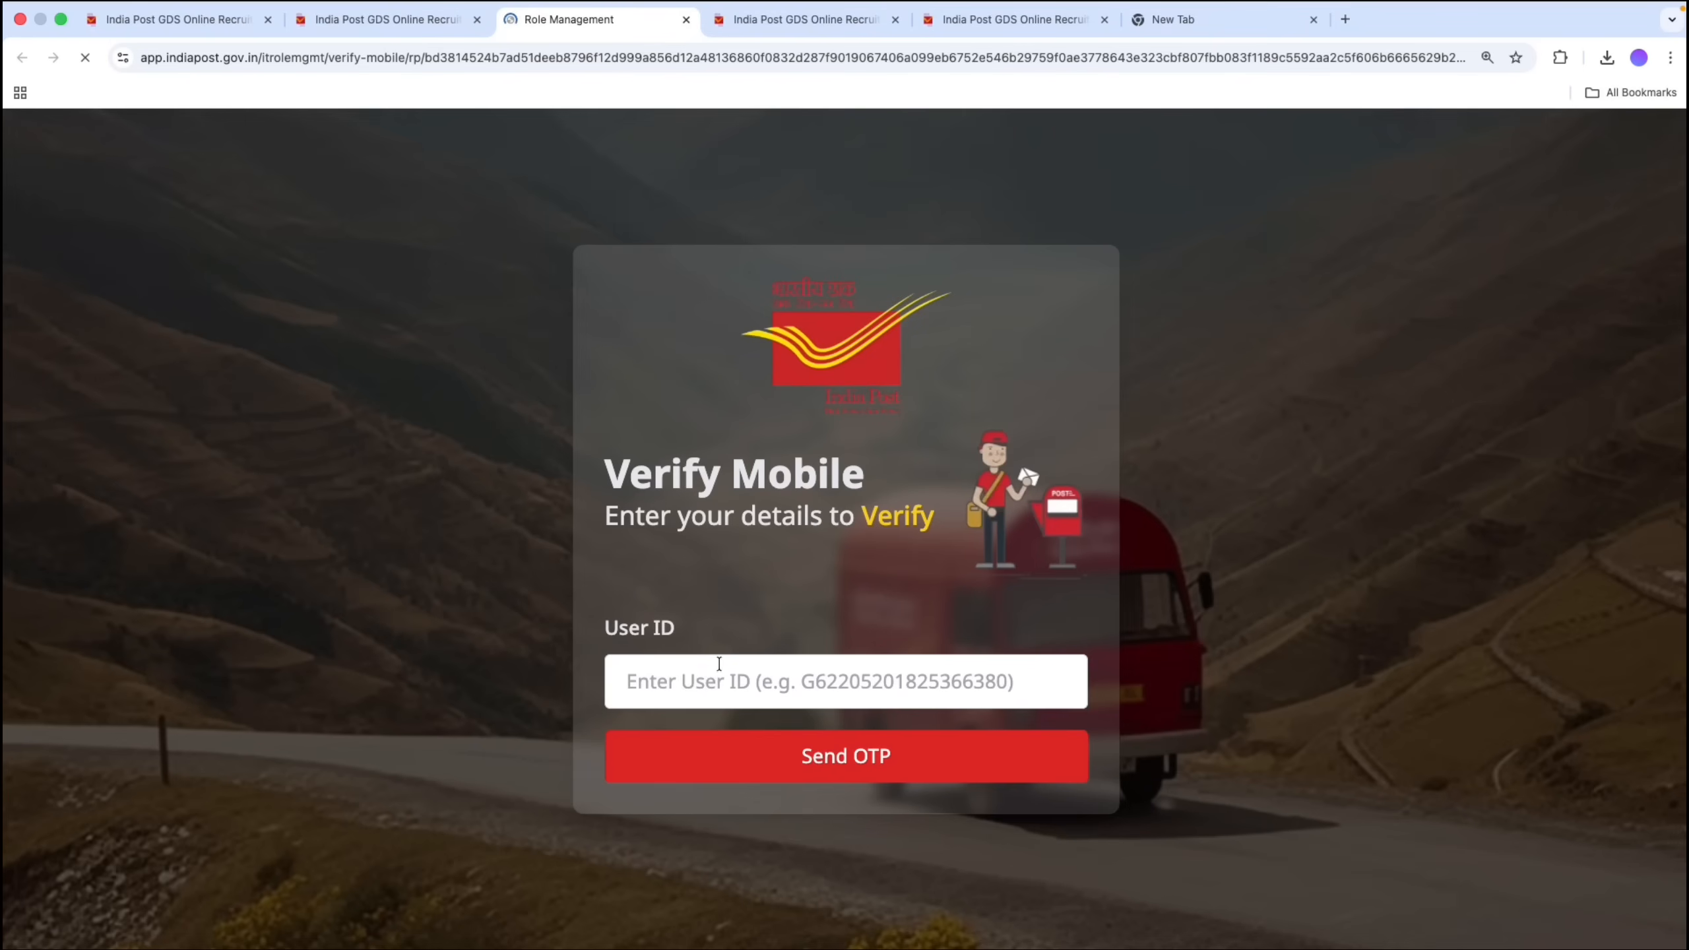
left_click(716, 665)
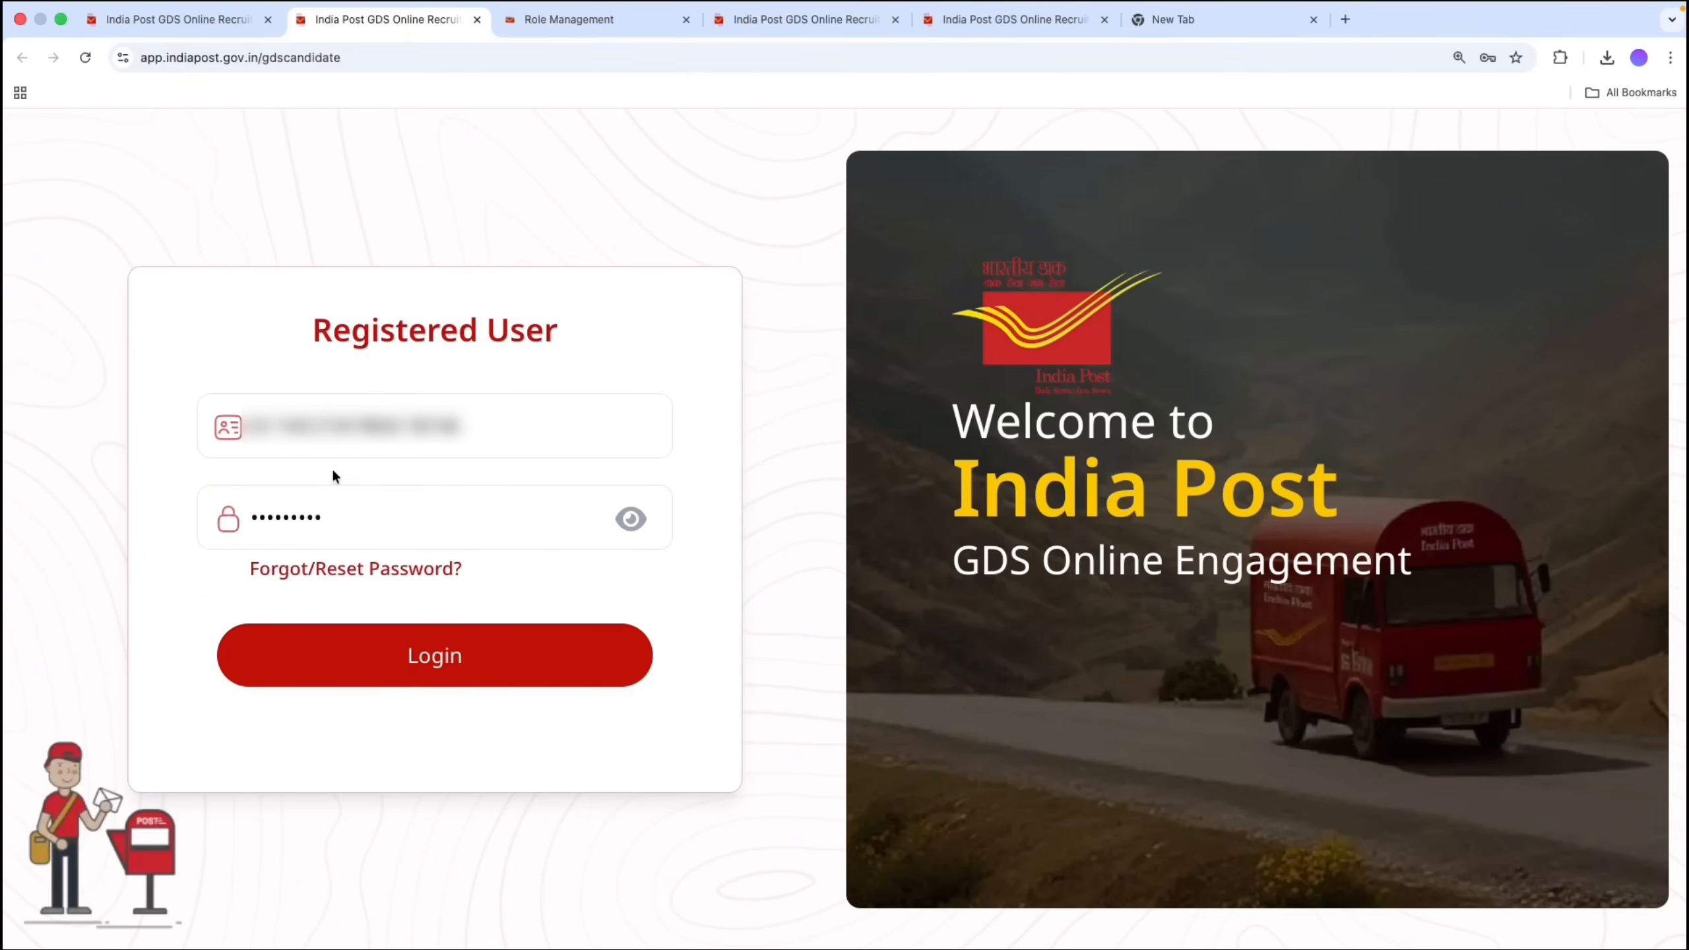
left_click(384, 645)
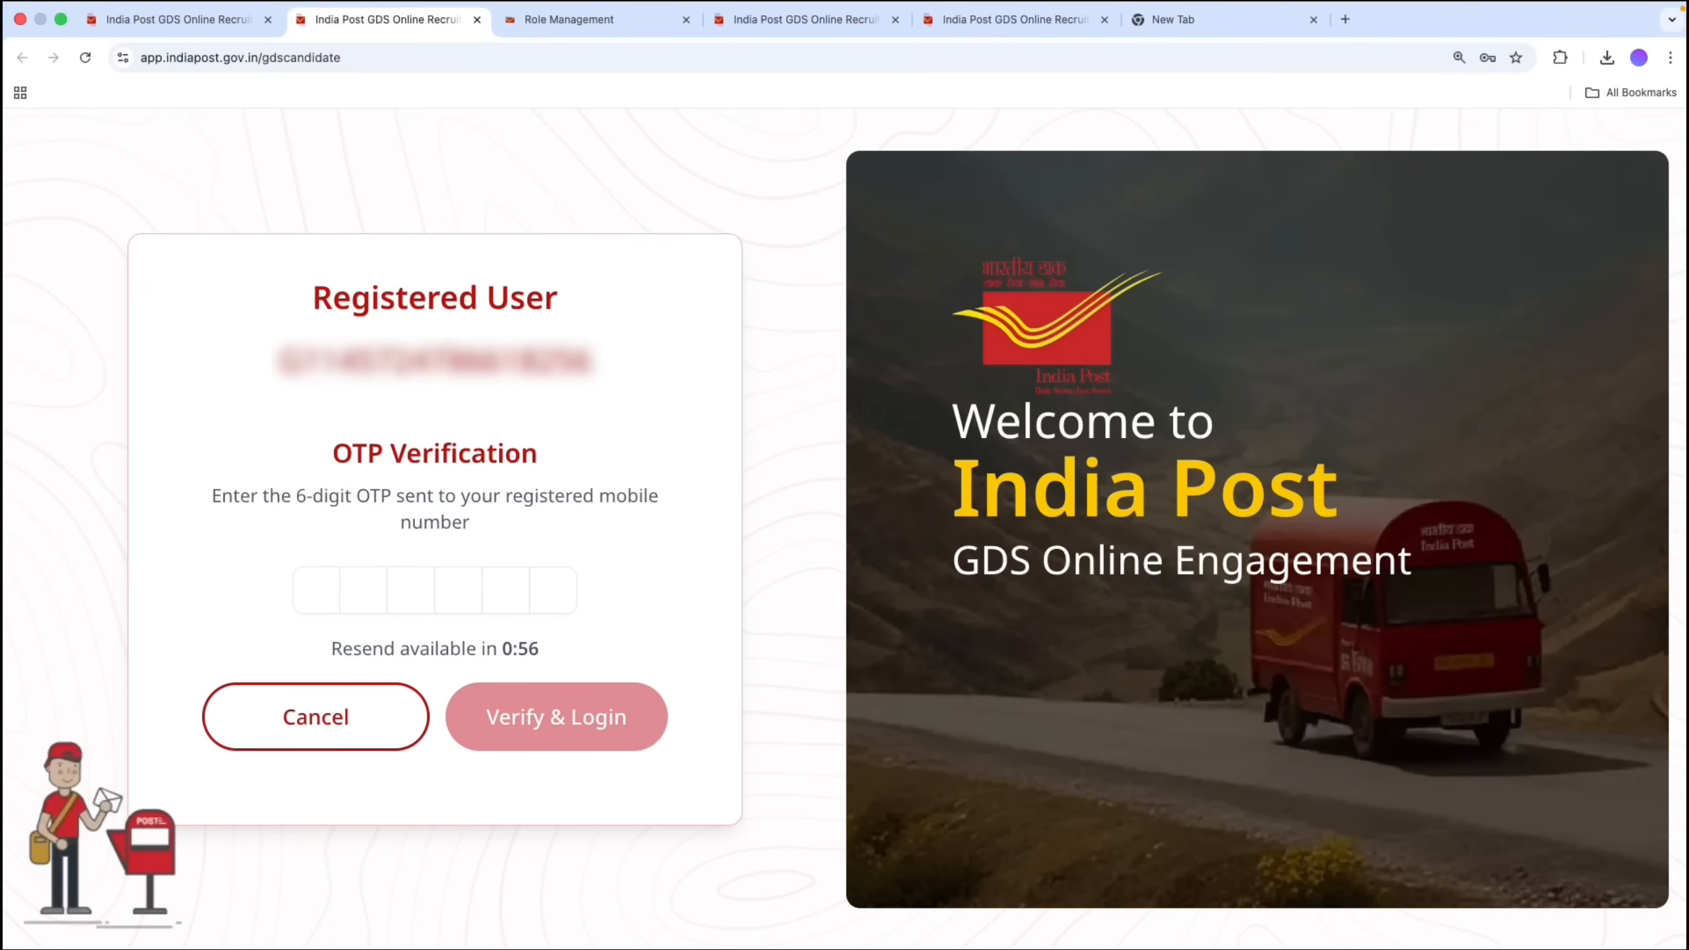
Enter the 6-digit SMS OTP and verify it to reach the candidate dashboard.
left_click(313, 576)
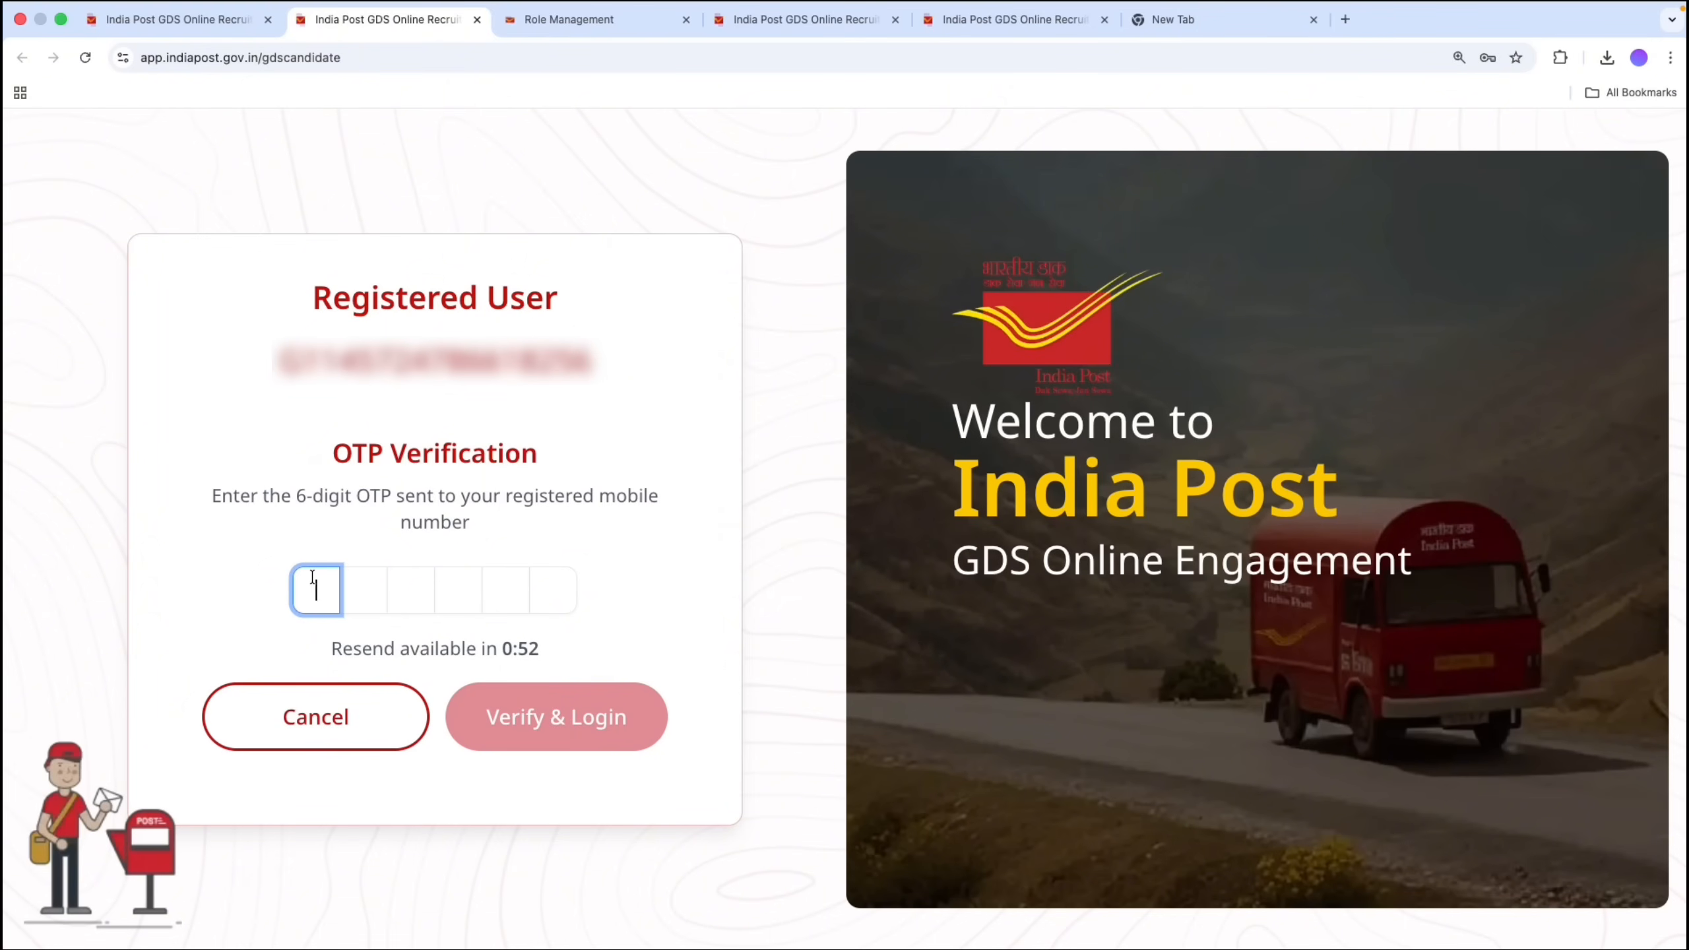
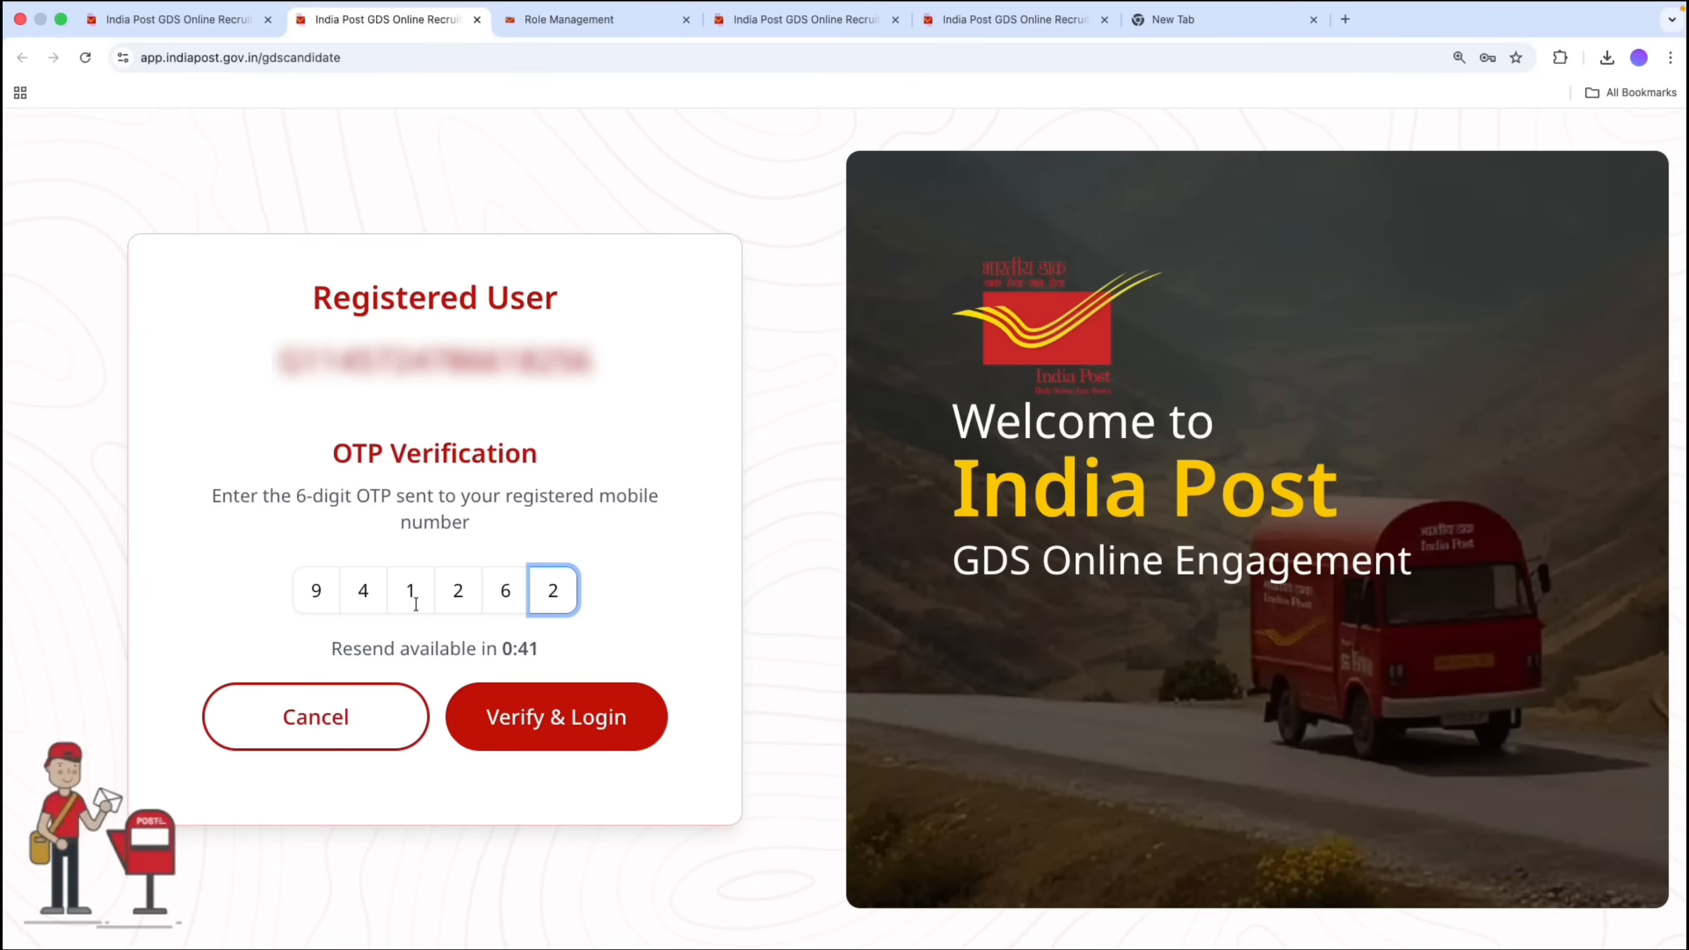
left_click(546, 731)
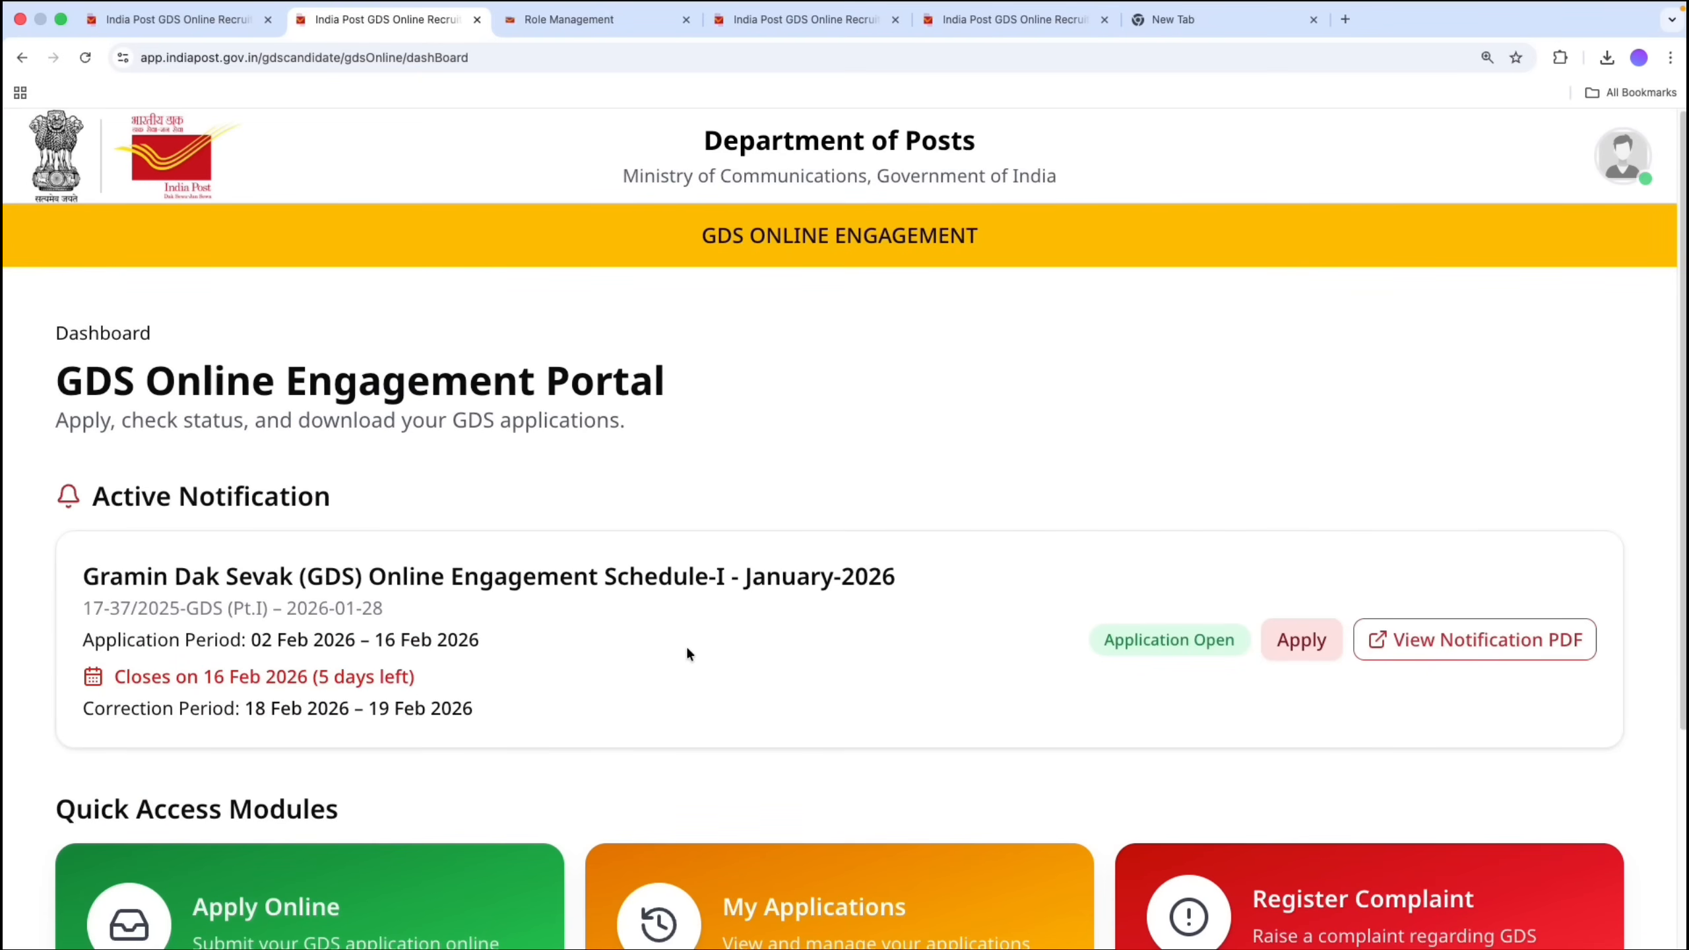
scroll(686, 644, "down", 5)
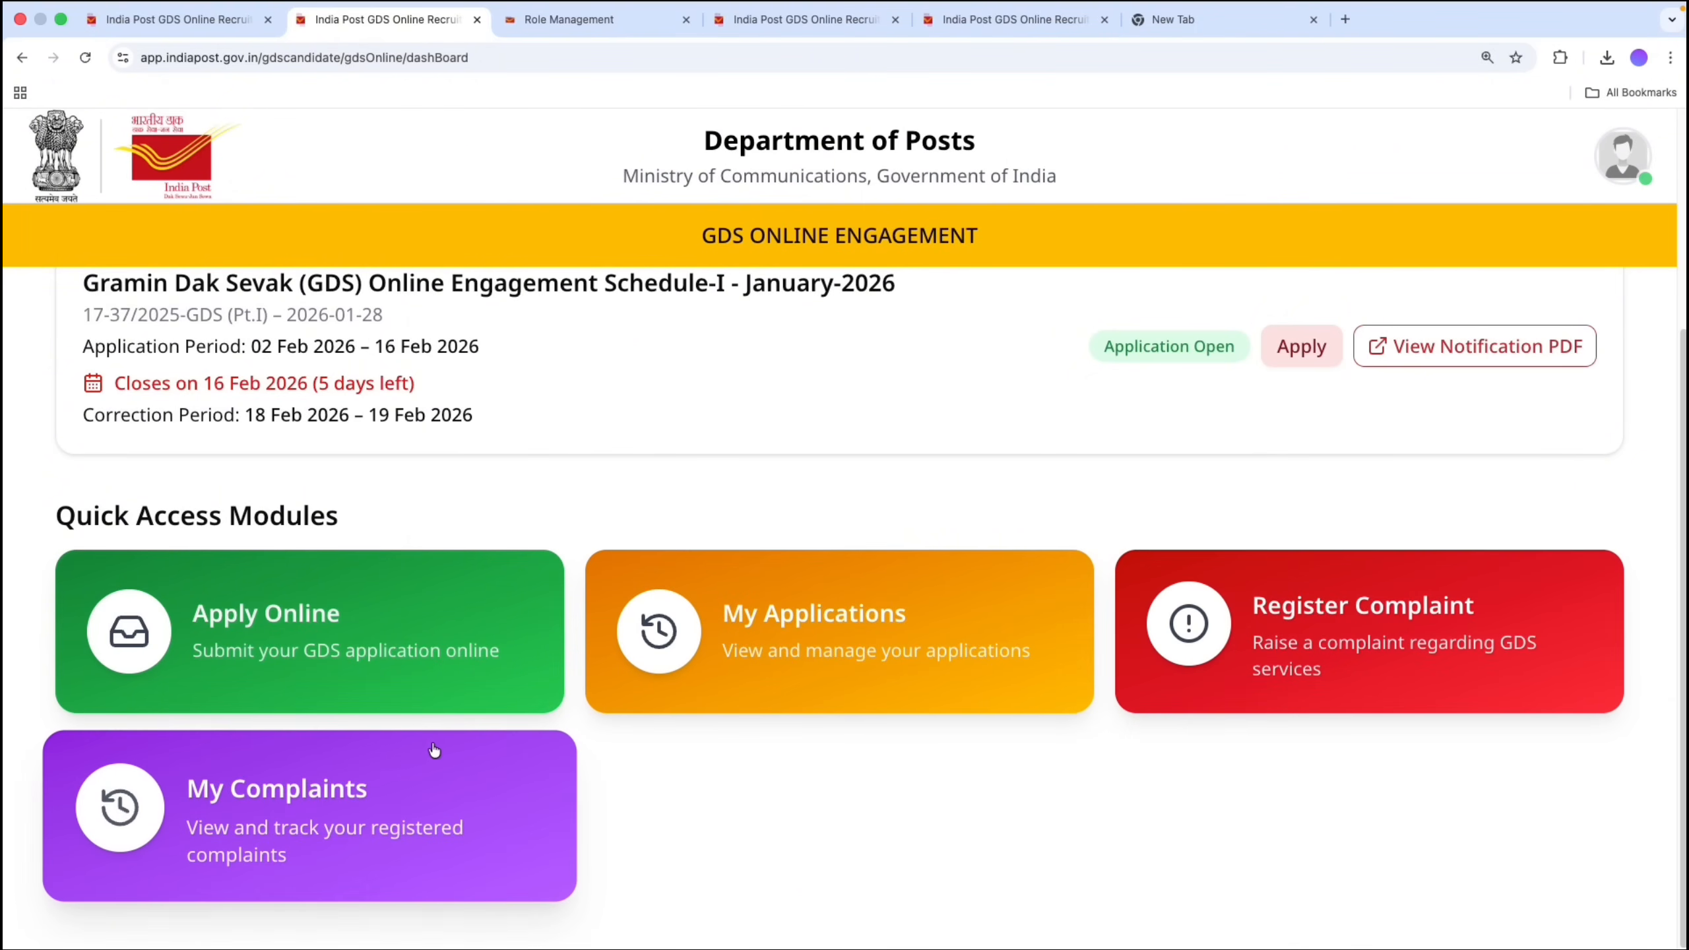
In Apply Online, select the January-2026 GDS Schedule-I notification.
left_click(288, 669)
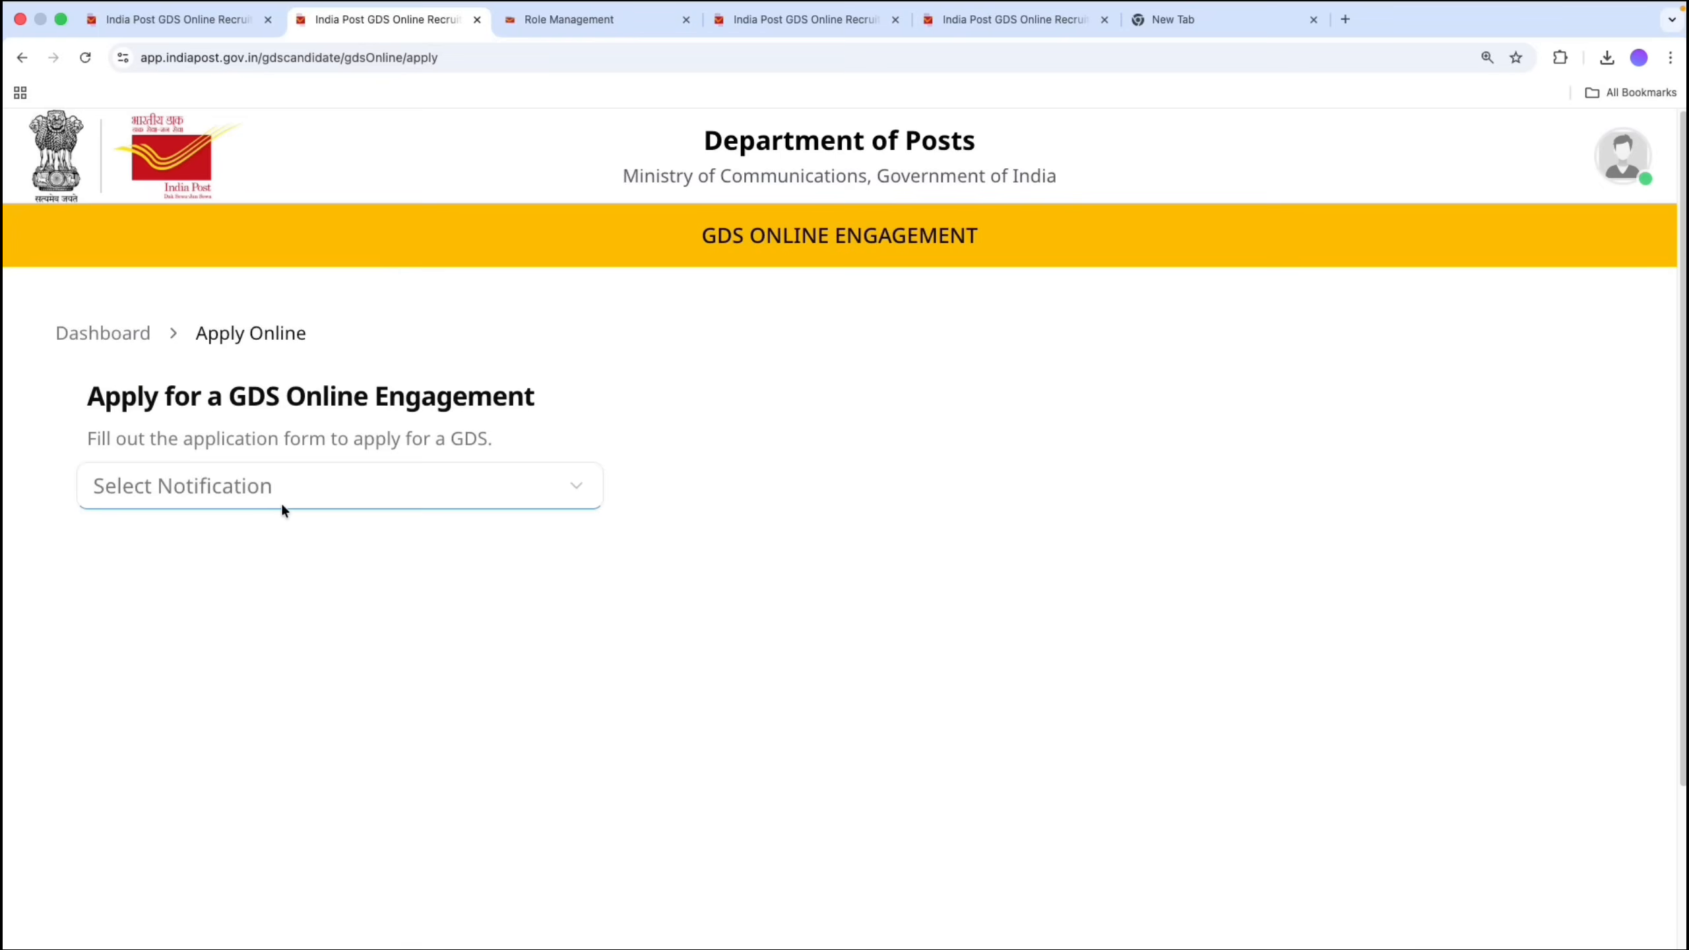
left_click(284, 500)
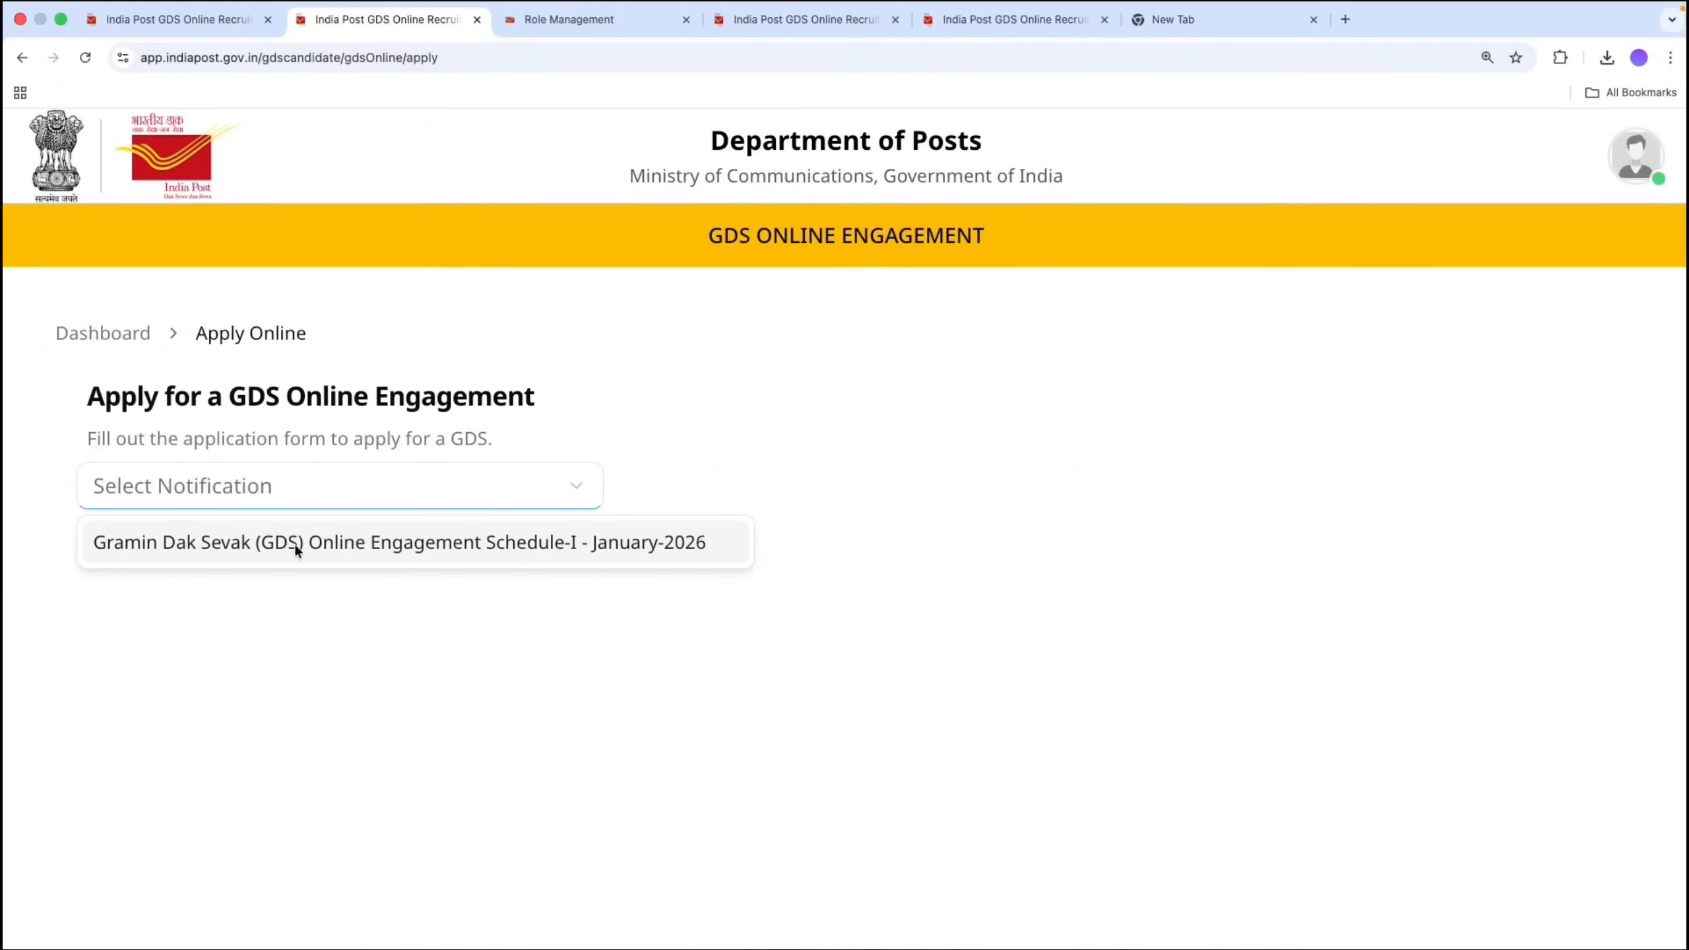
left_click(388, 543)
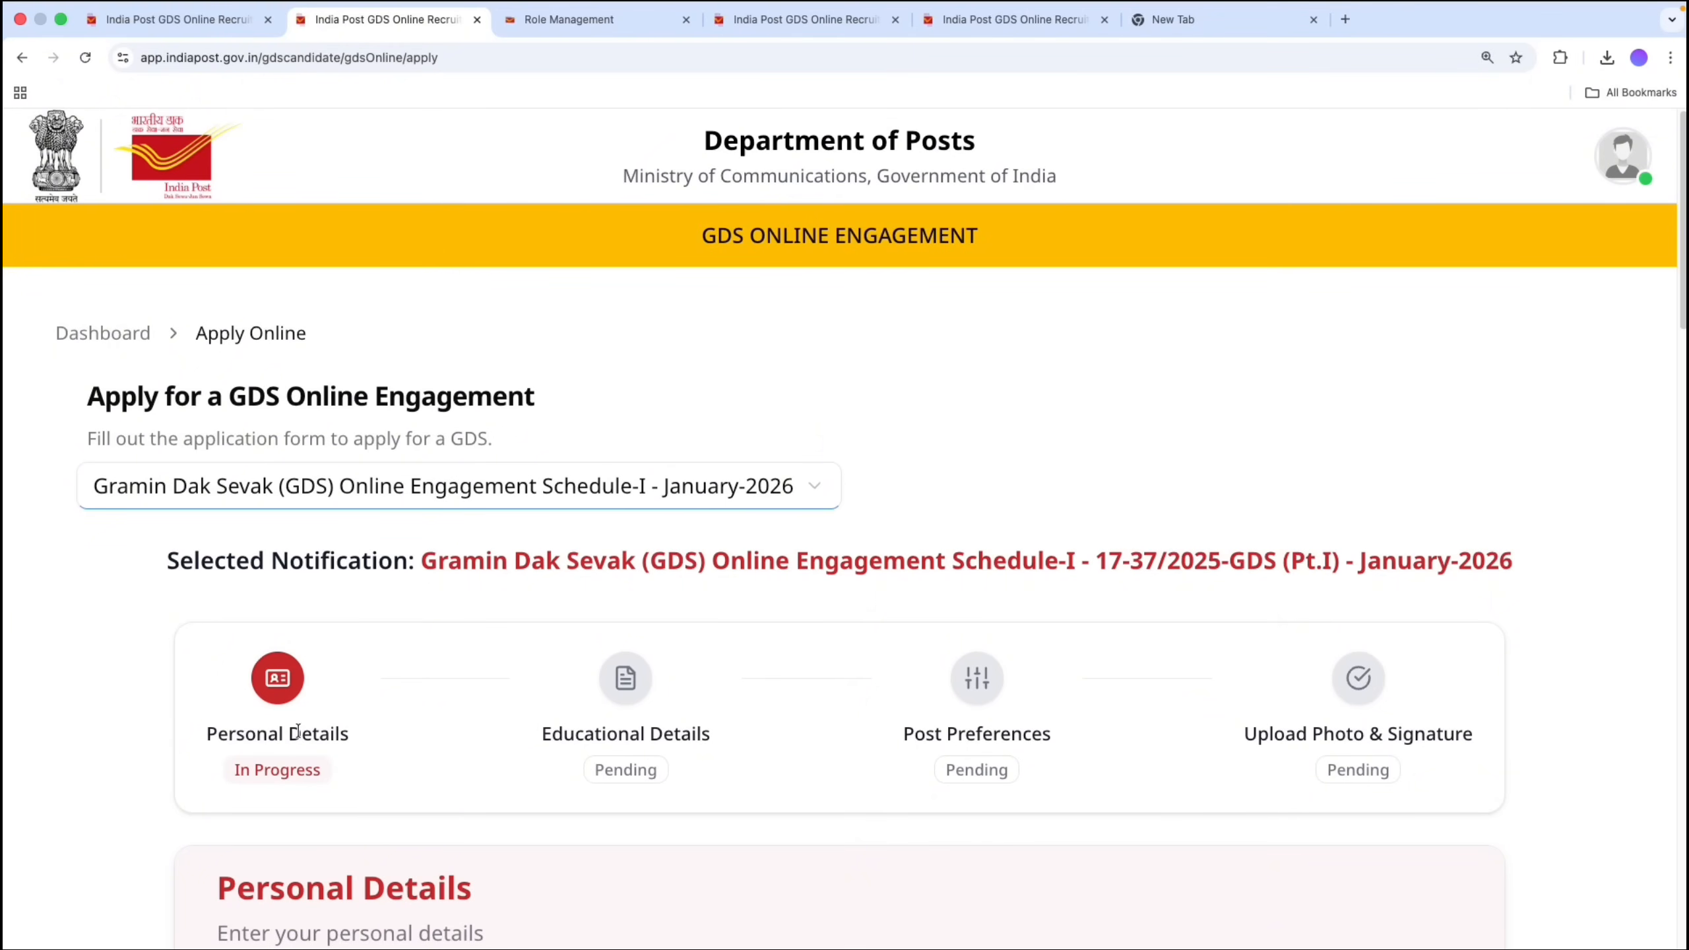
left_click_drag(553, 737, 680, 737)
left_click_drag(923, 736, 1022, 738)
left_click_drag(1246, 739, 1456, 741)
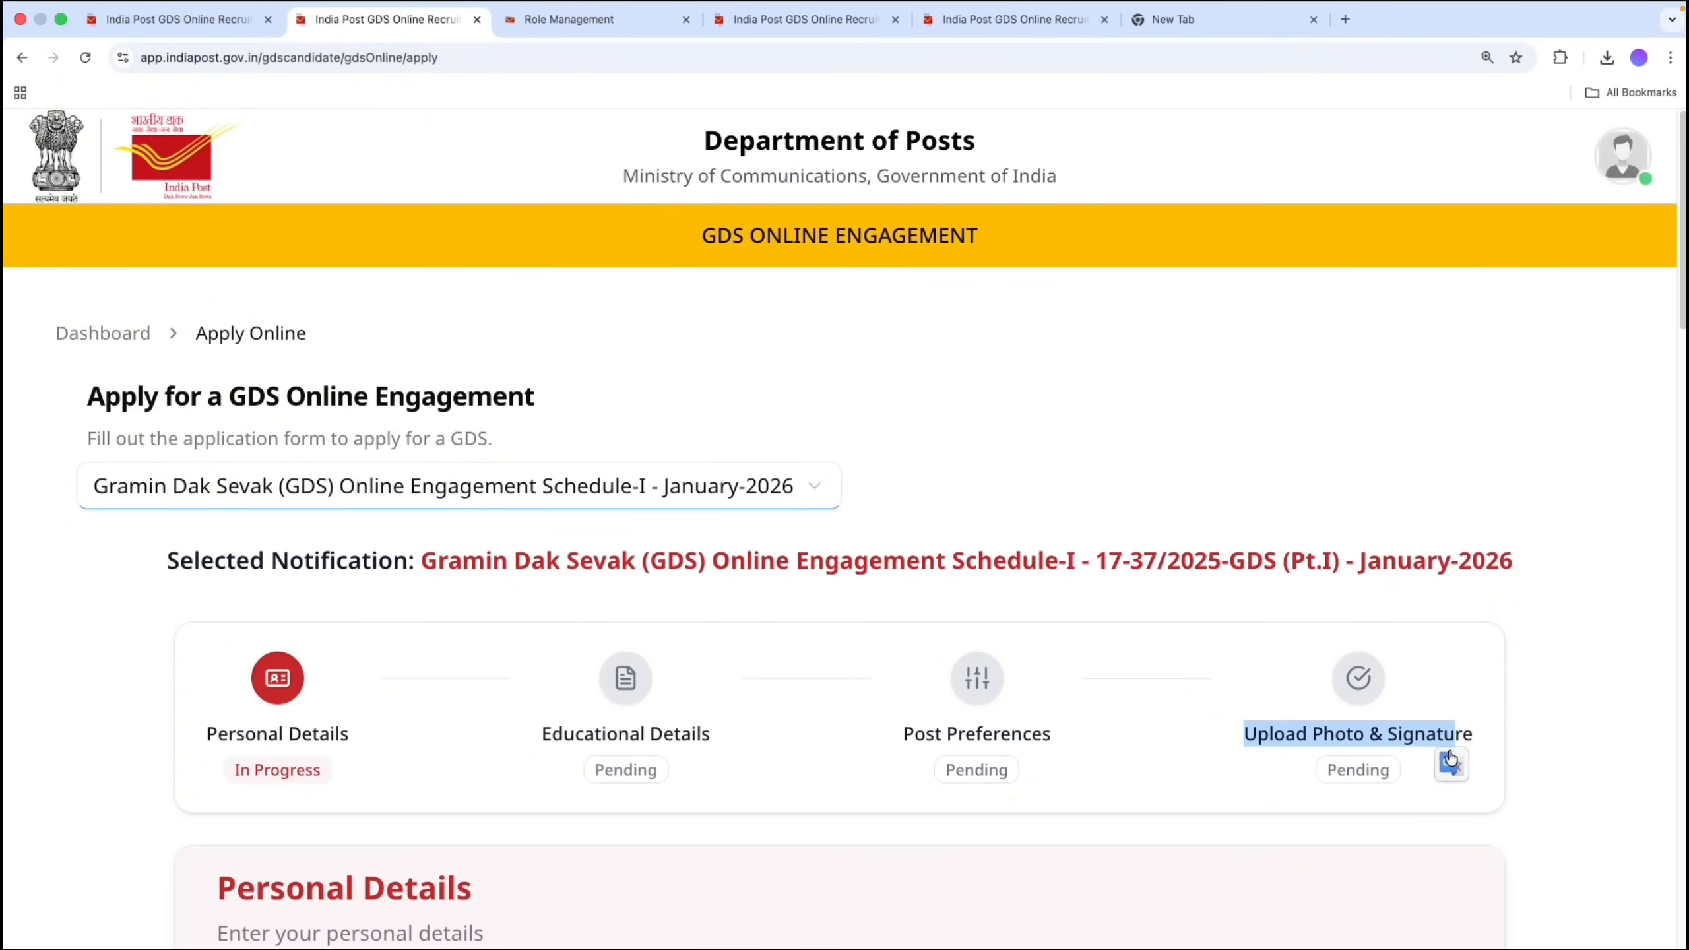
left_click(1426, 786)
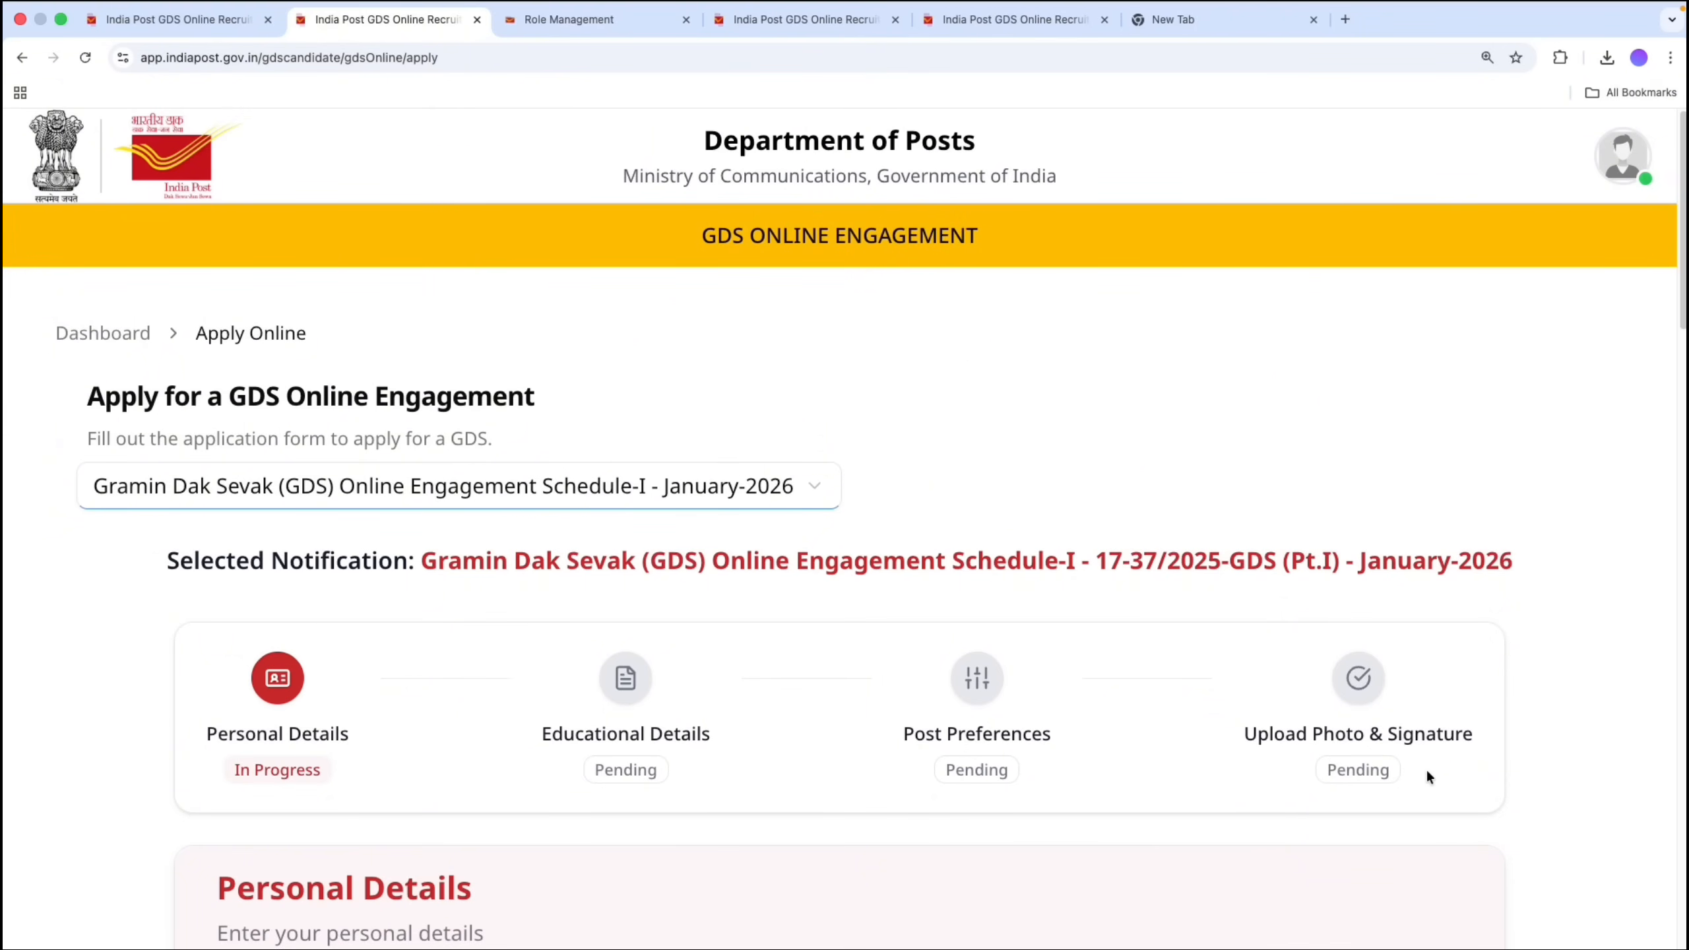
scroll(343, 518, "down", 9)
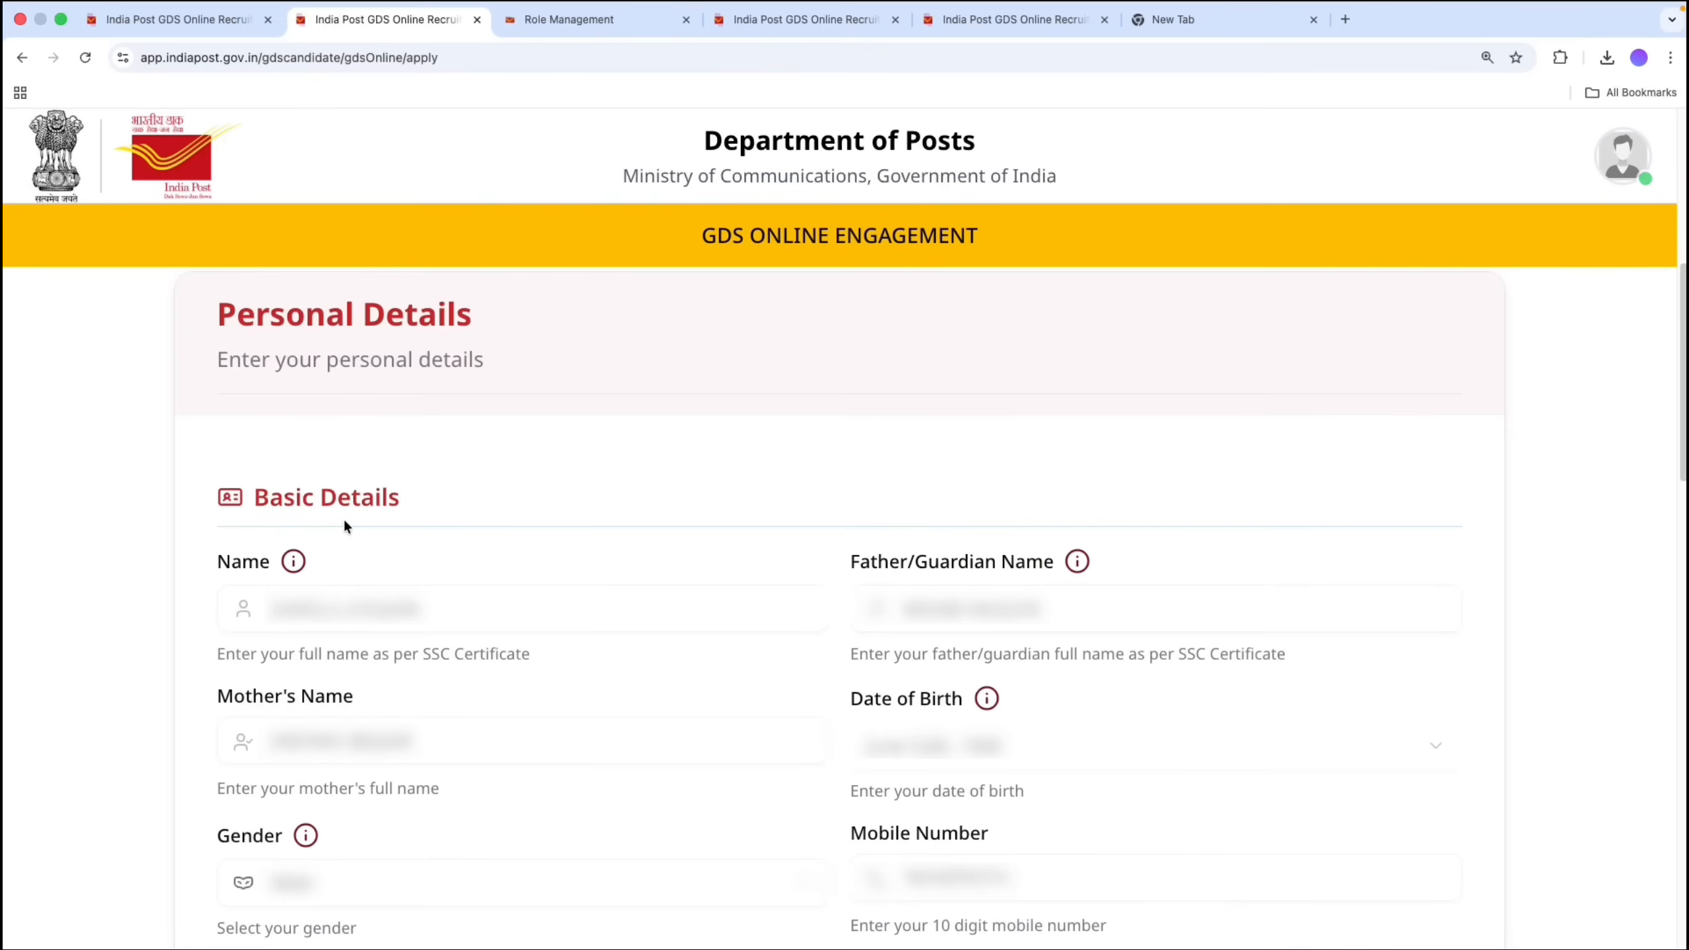
left_click_drag(269, 497, 399, 507)
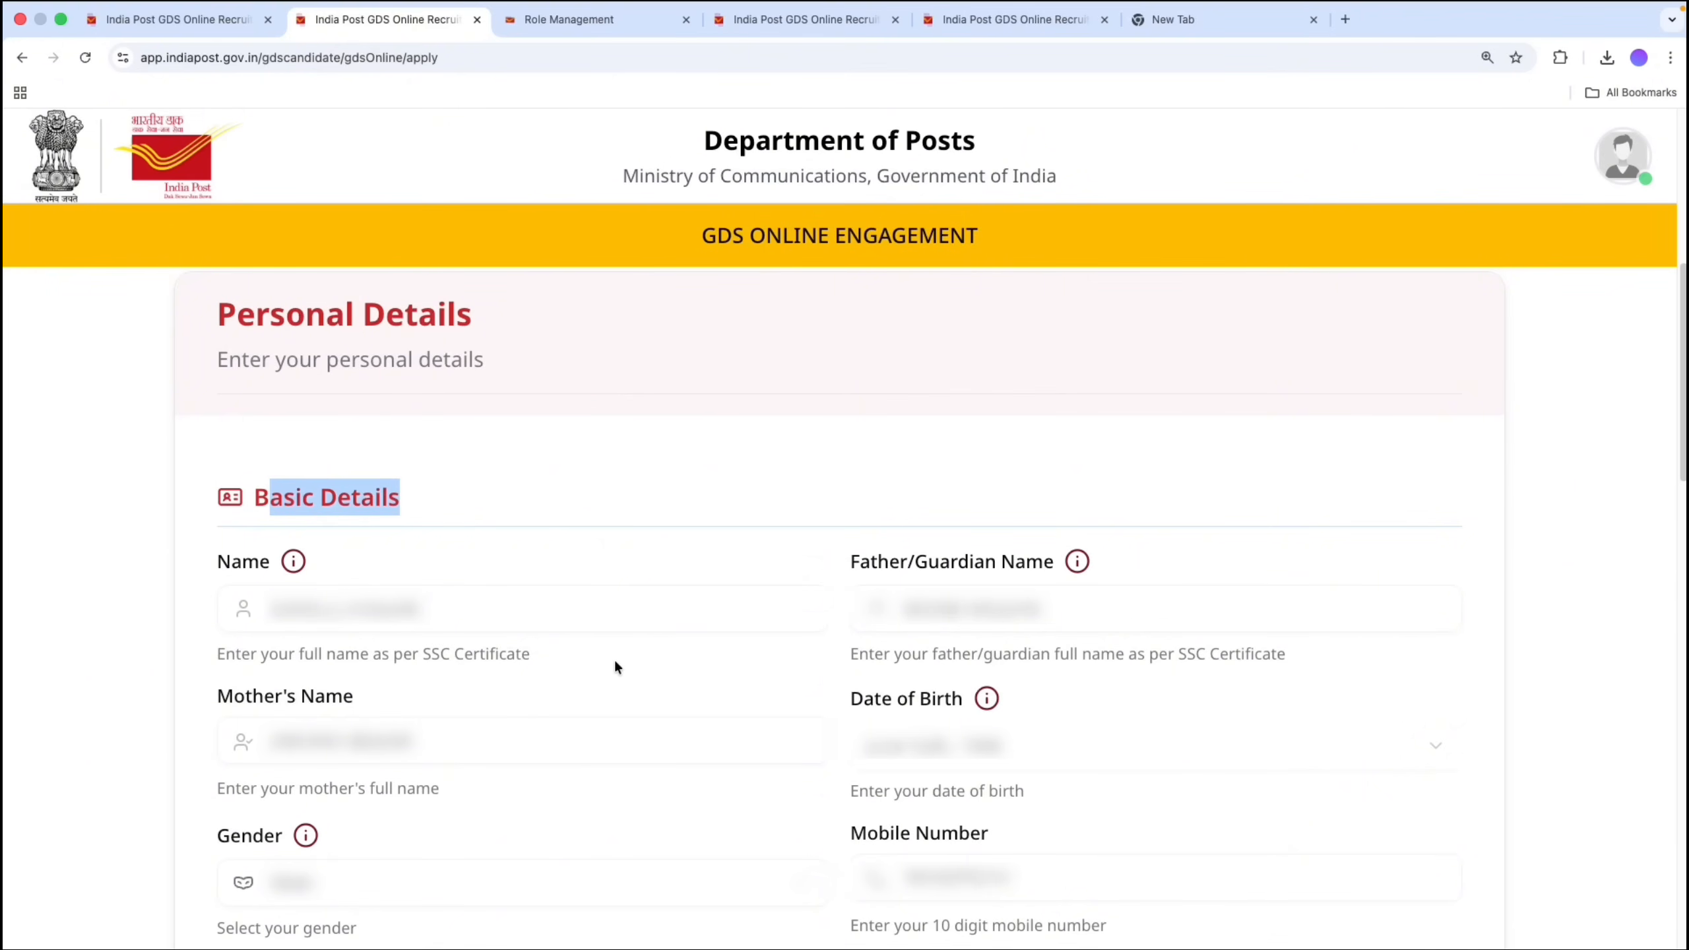
scroll(436, 489, "down", 10)
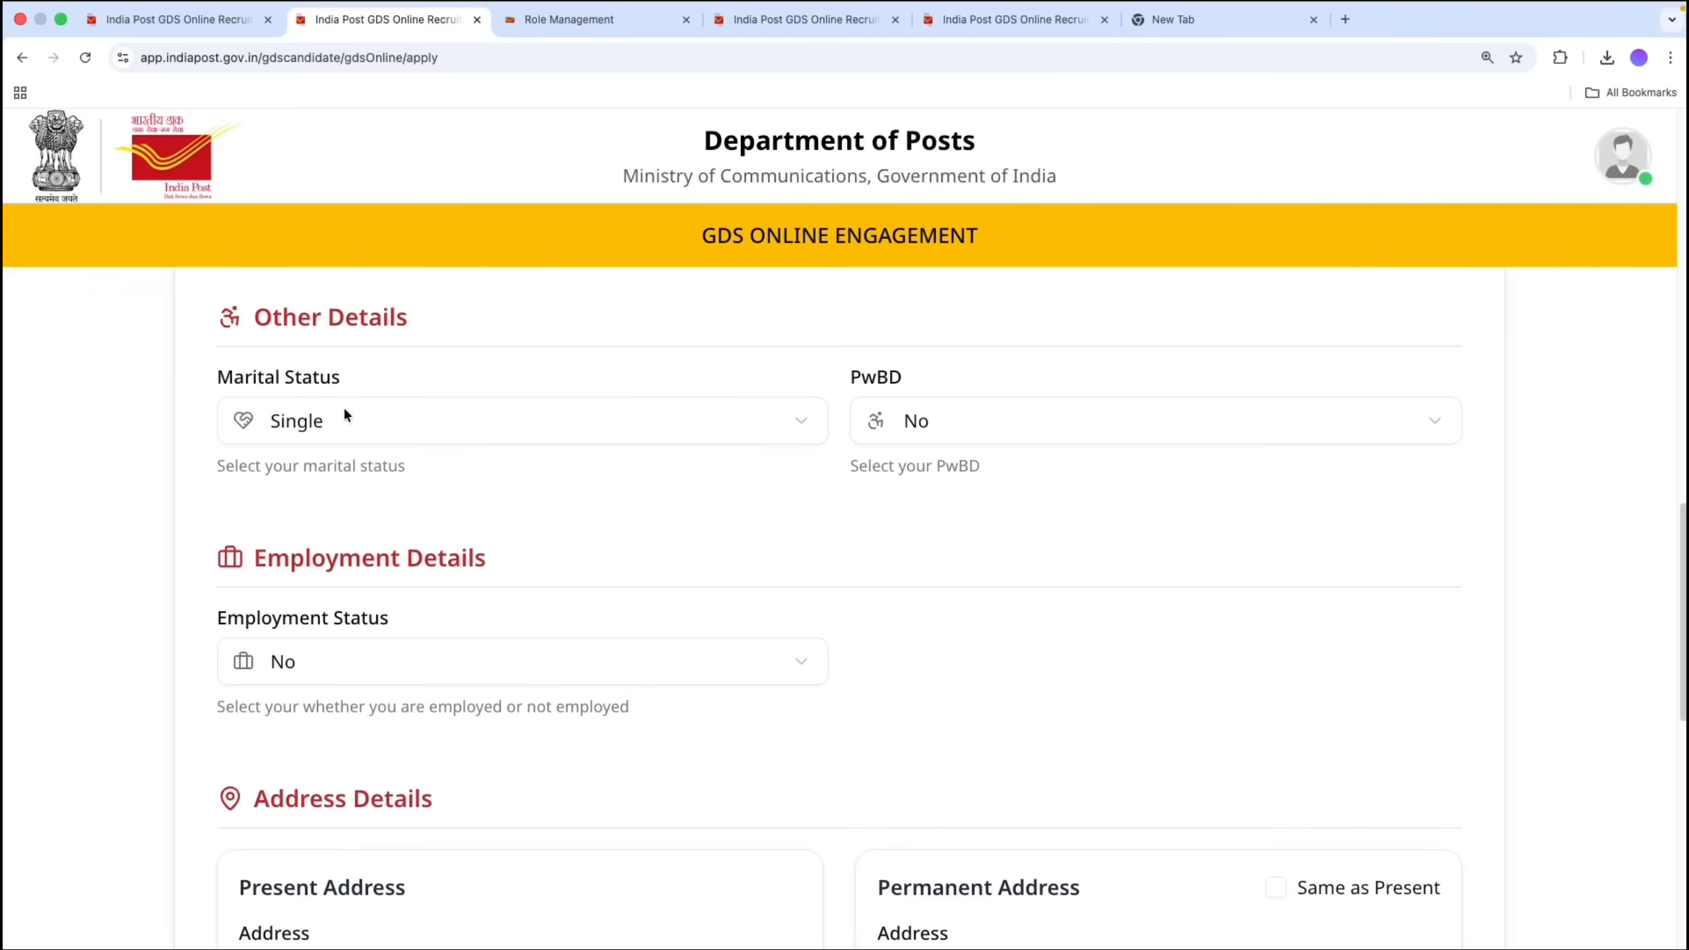
left_click_drag(254, 325, 391, 346)
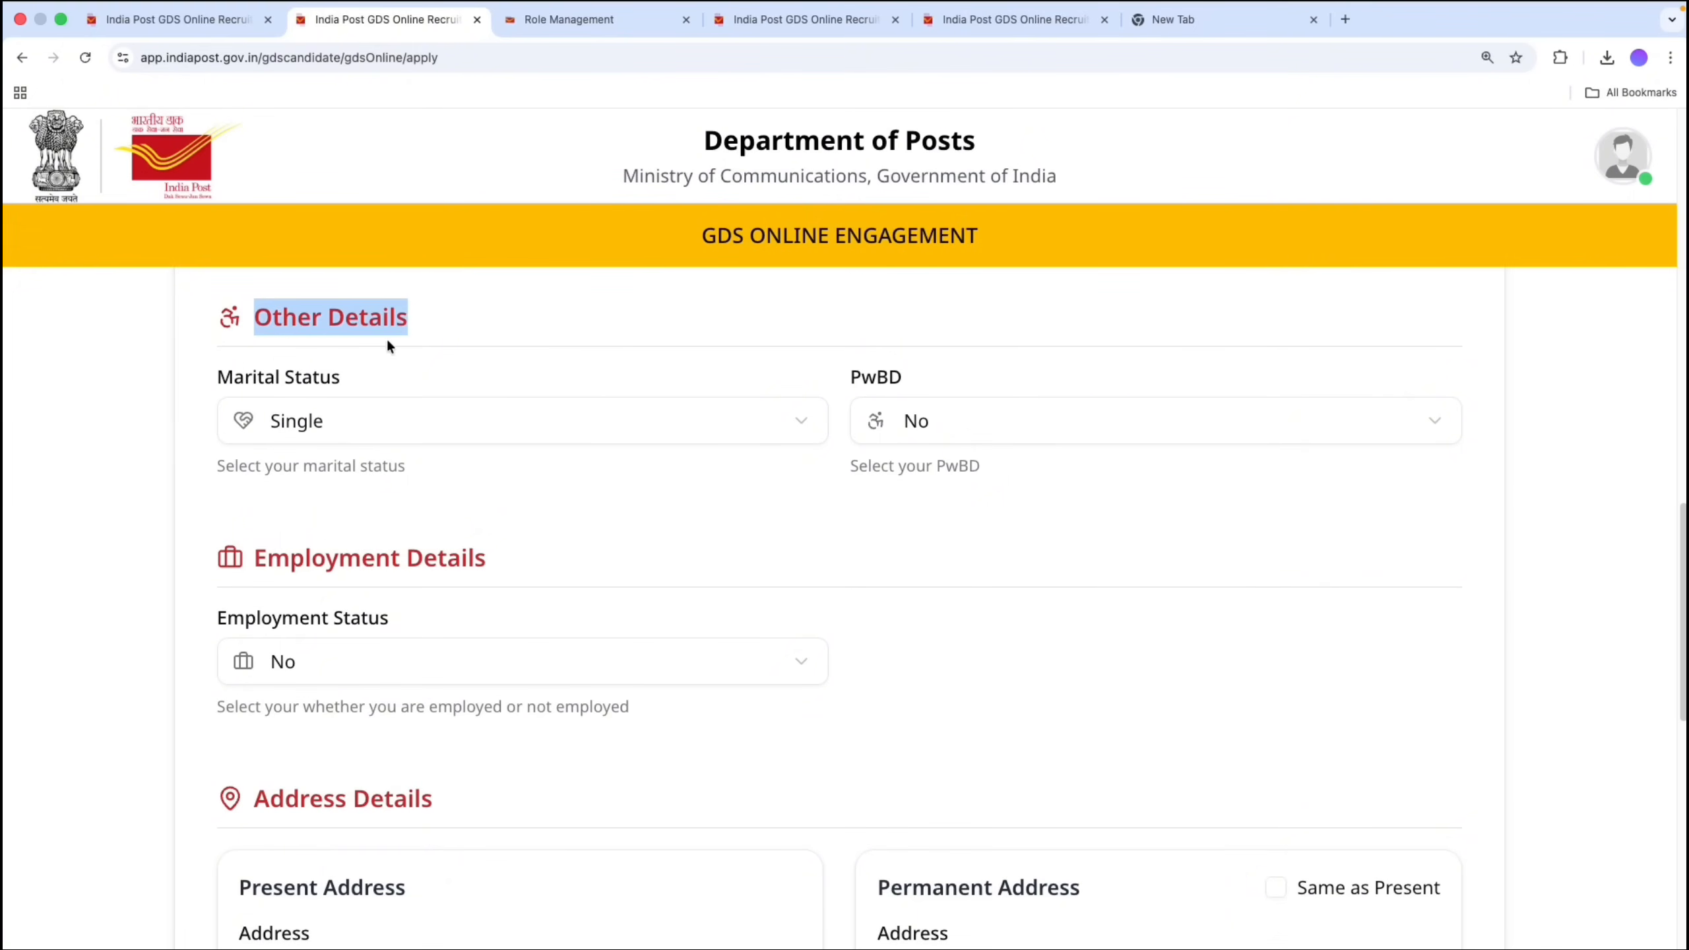
left_click(456, 332)
left_click(442, 436)
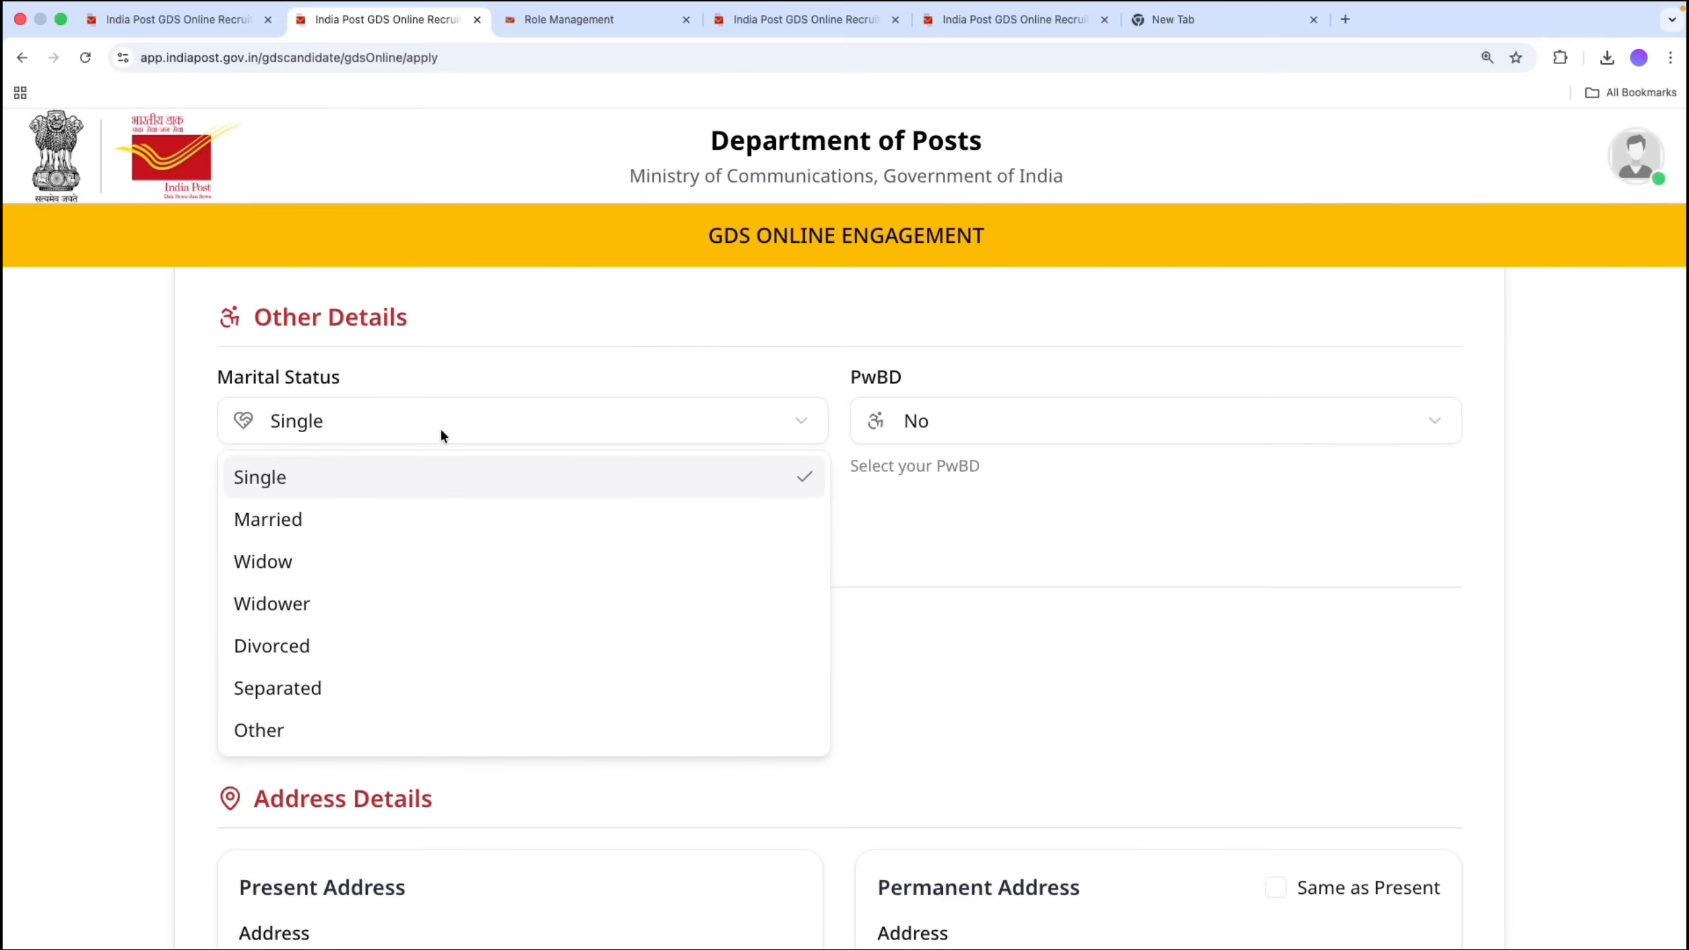
left_click(371, 477)
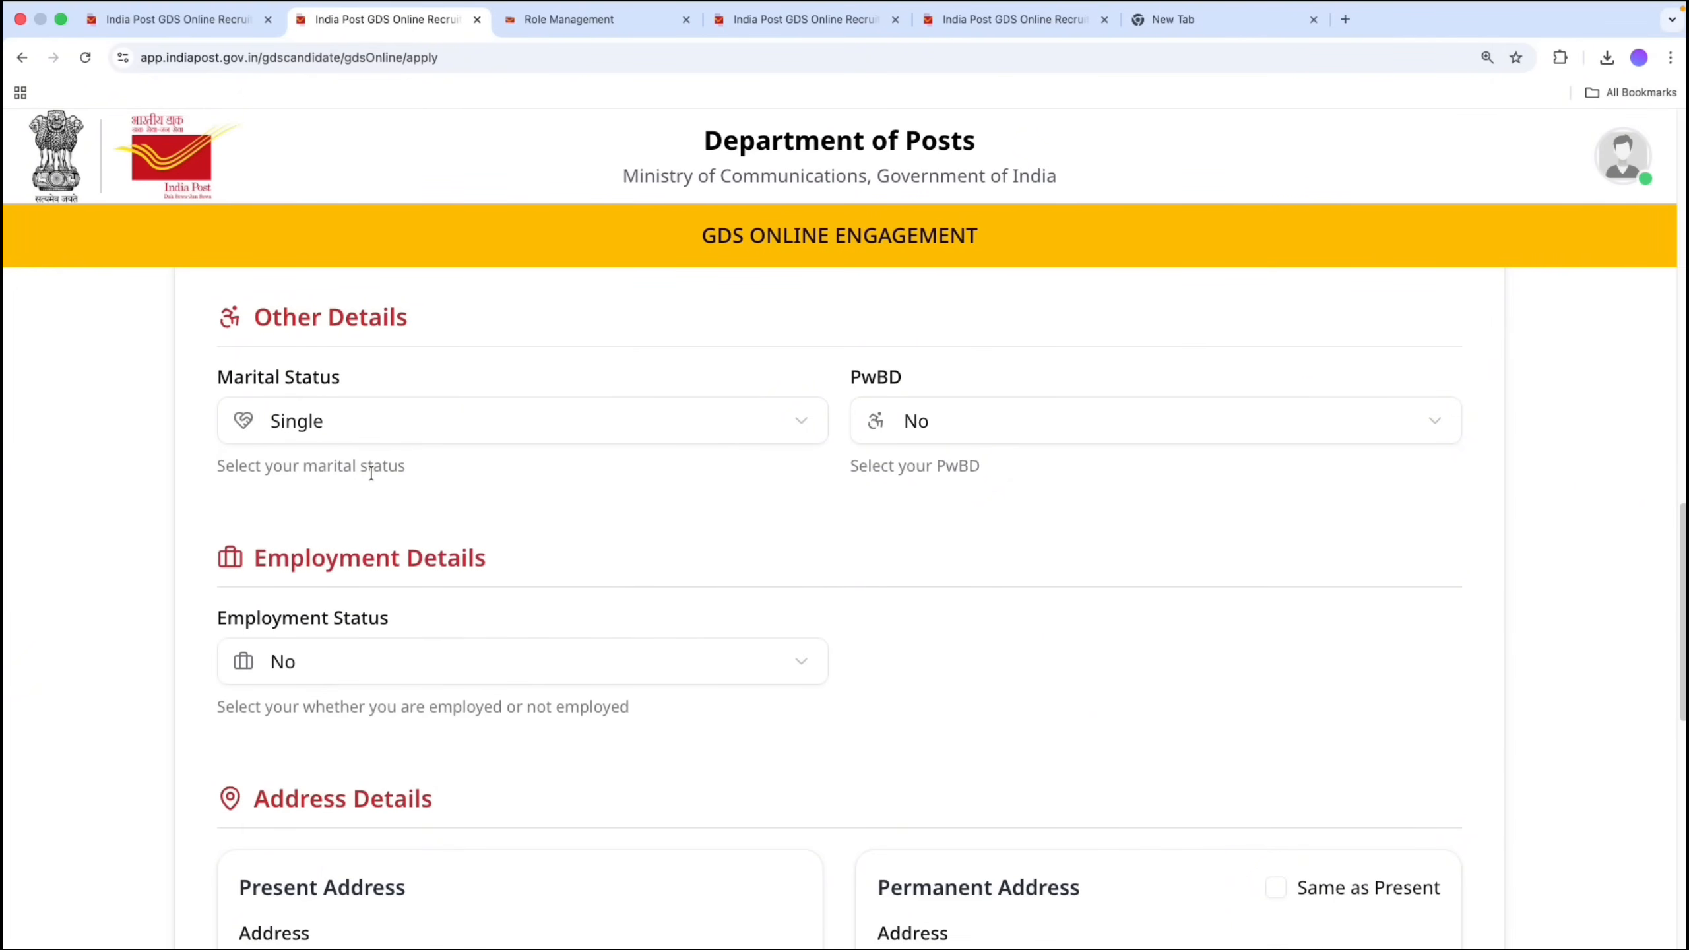
left_click(988, 423)
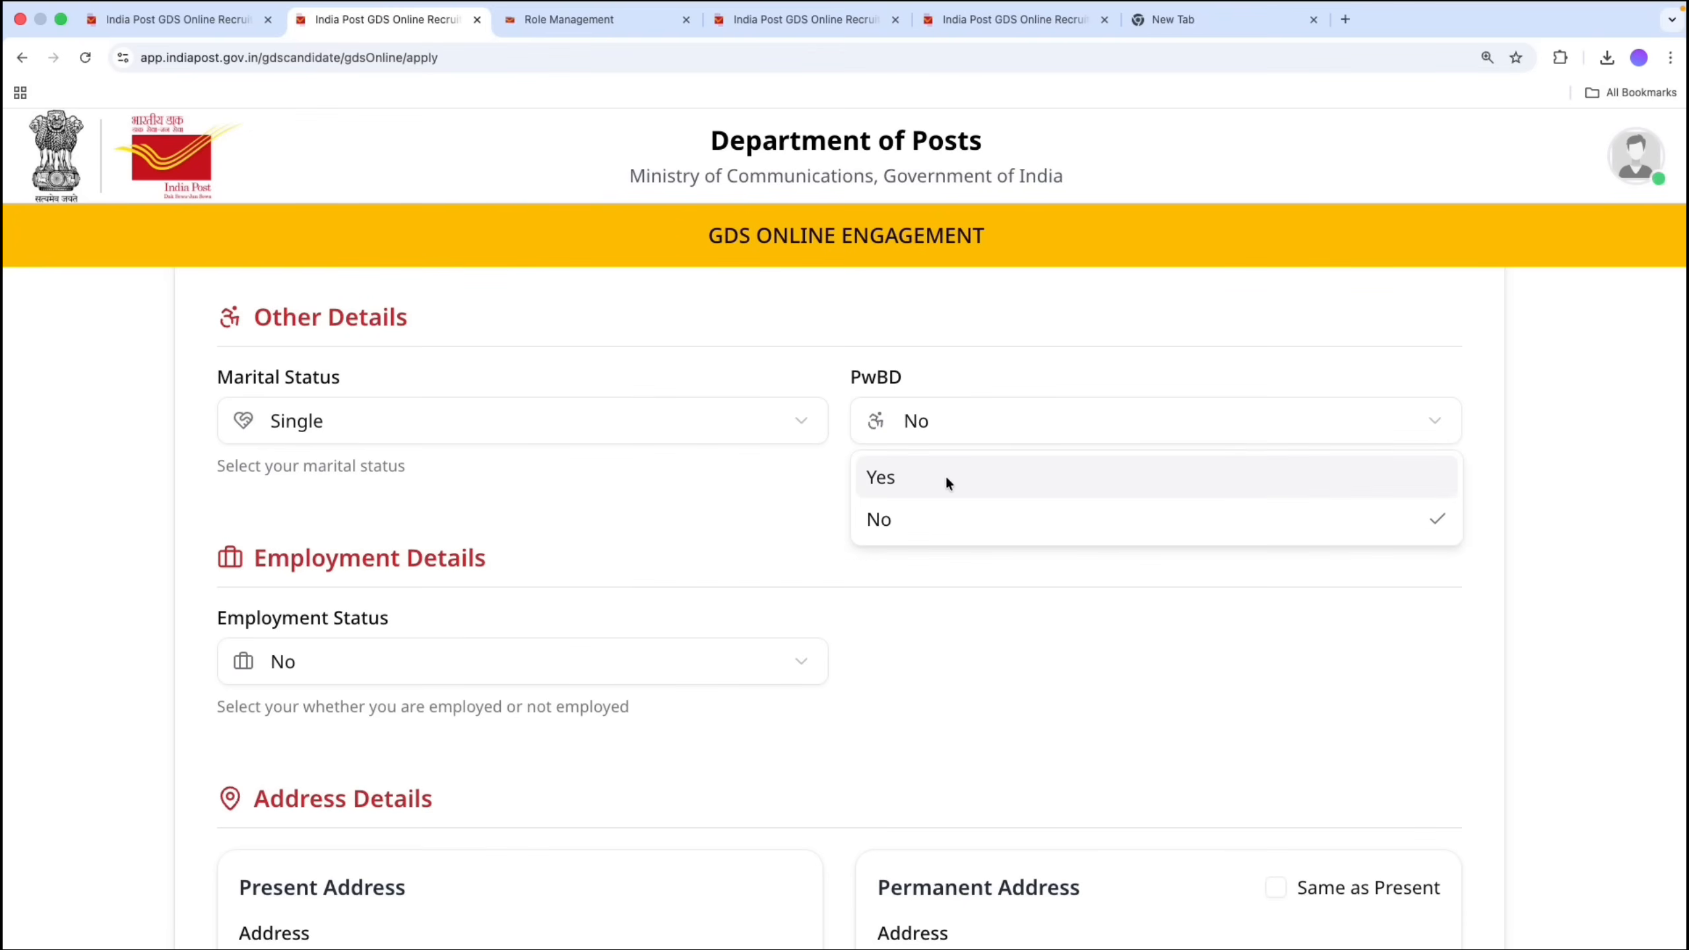
left_click(945, 473)
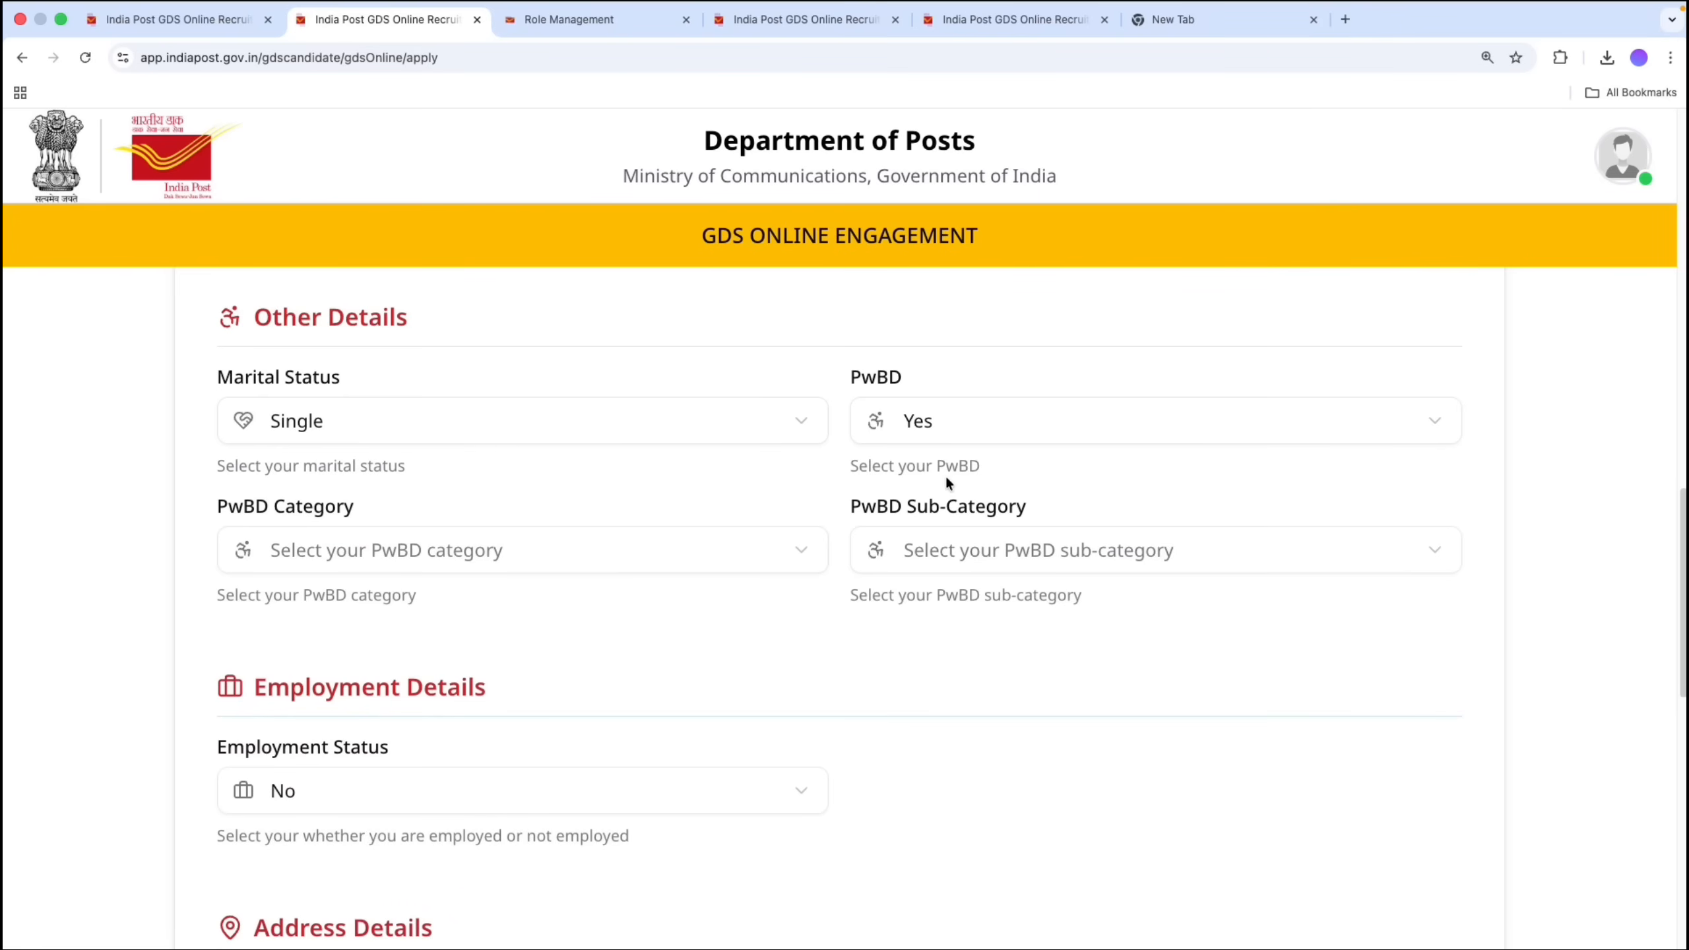
left_click(496, 539)
left_click(539, 520)
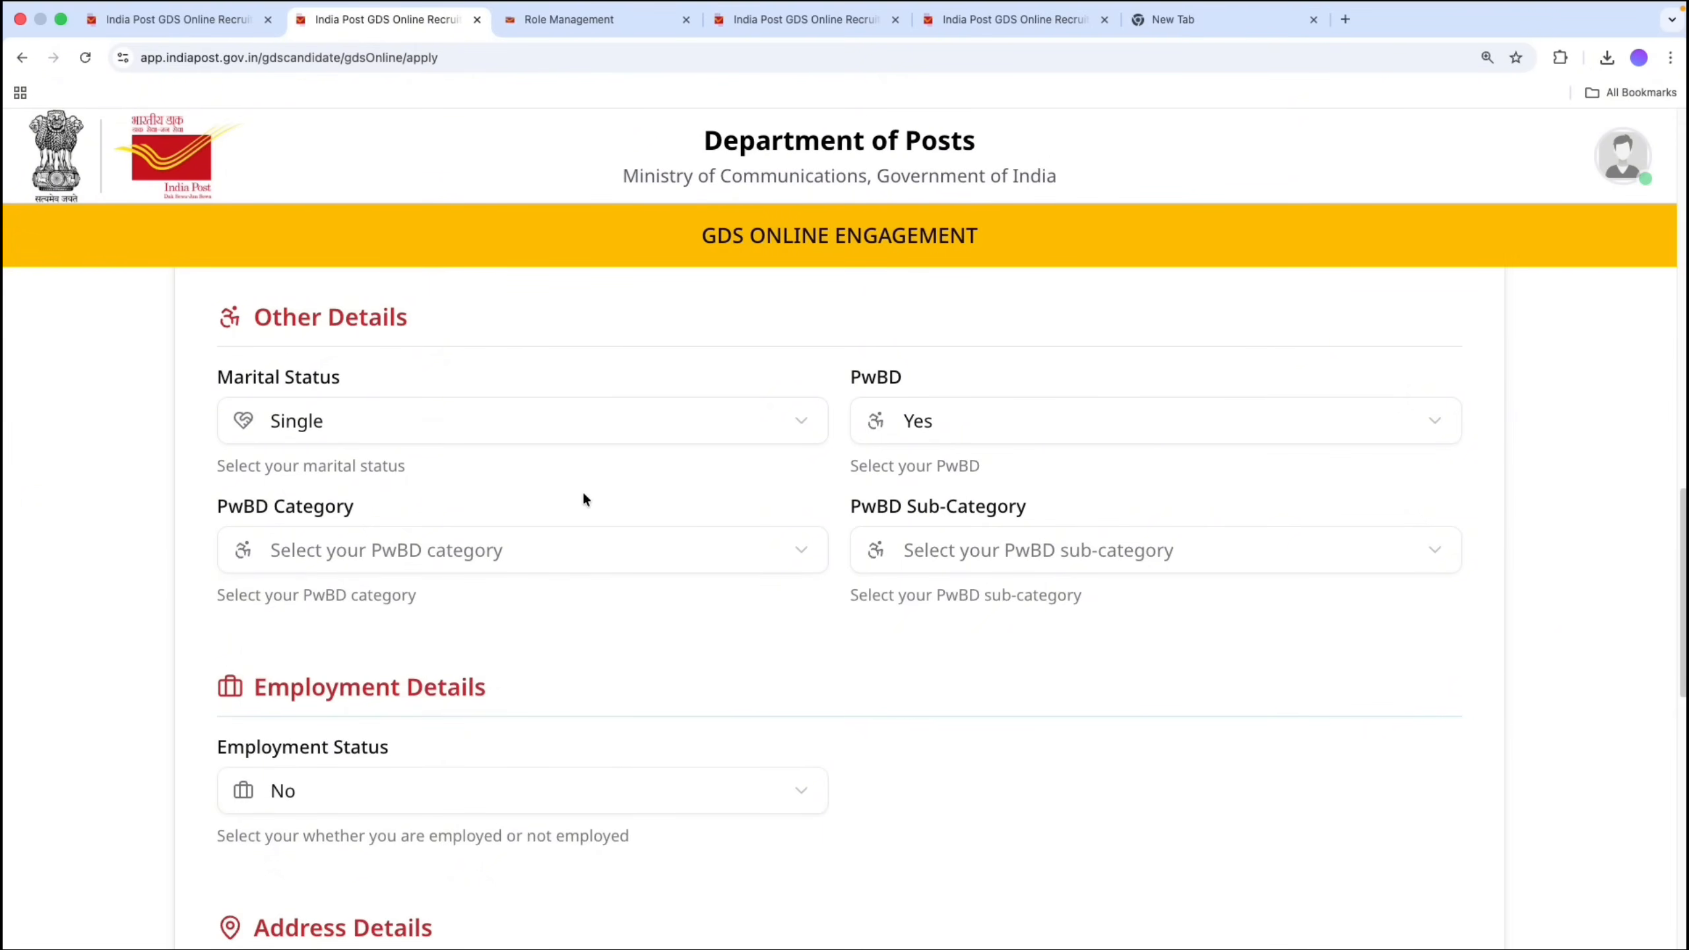
left_click(941, 424)
left_click(898, 518)
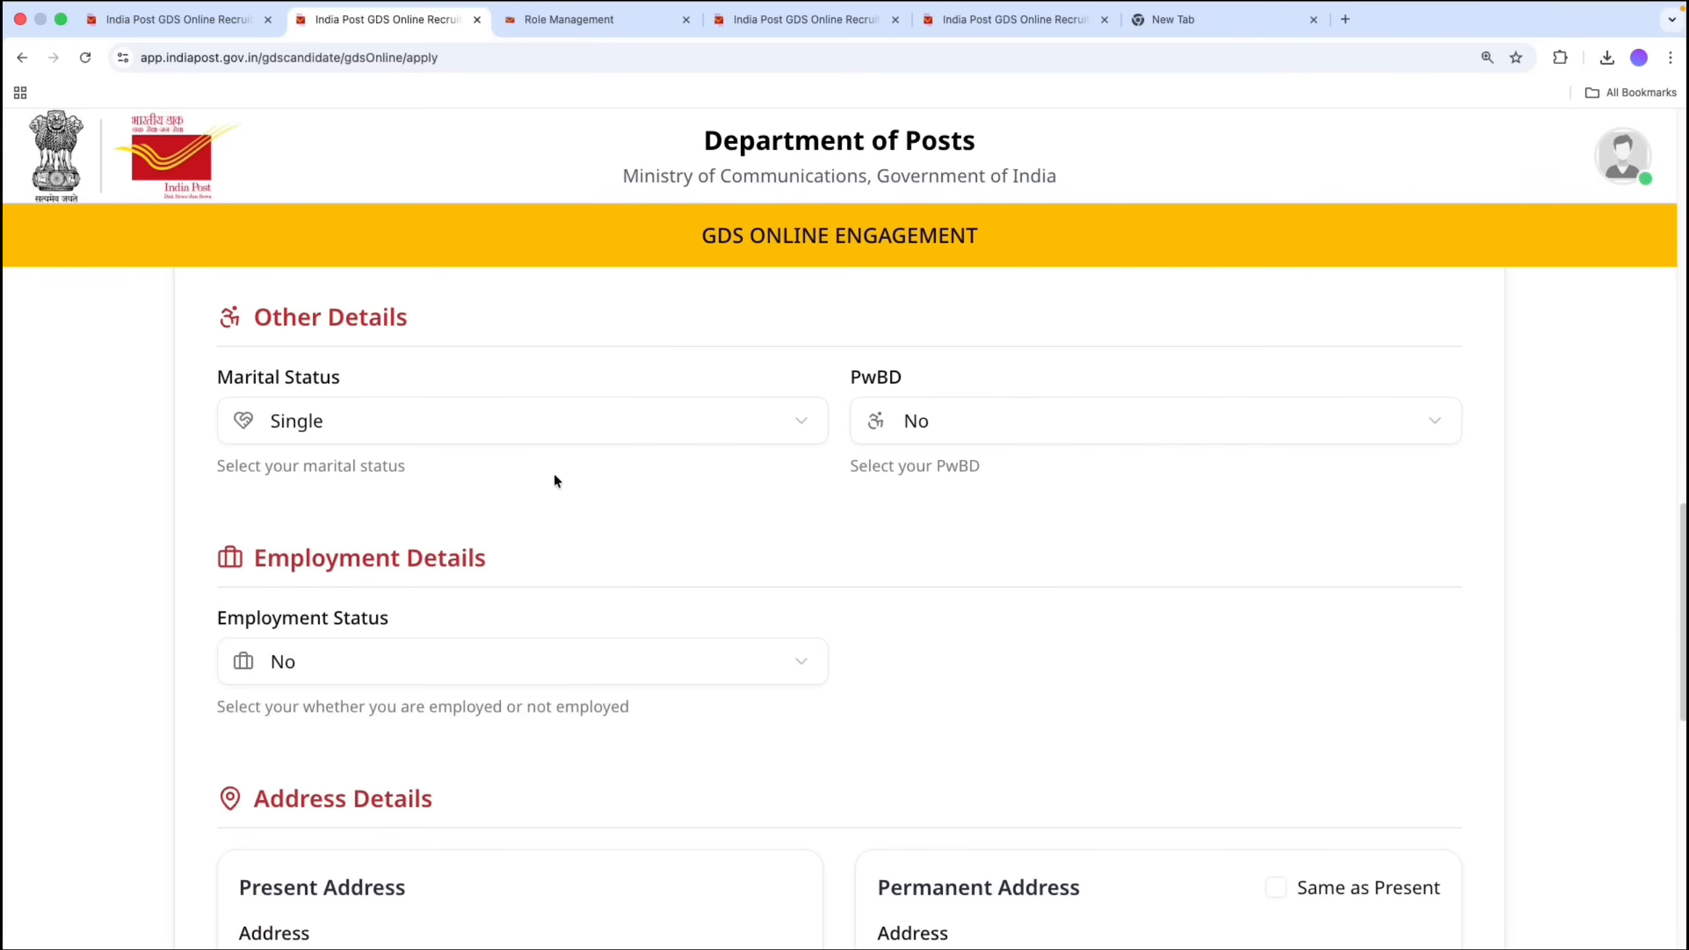
left_click(369, 657)
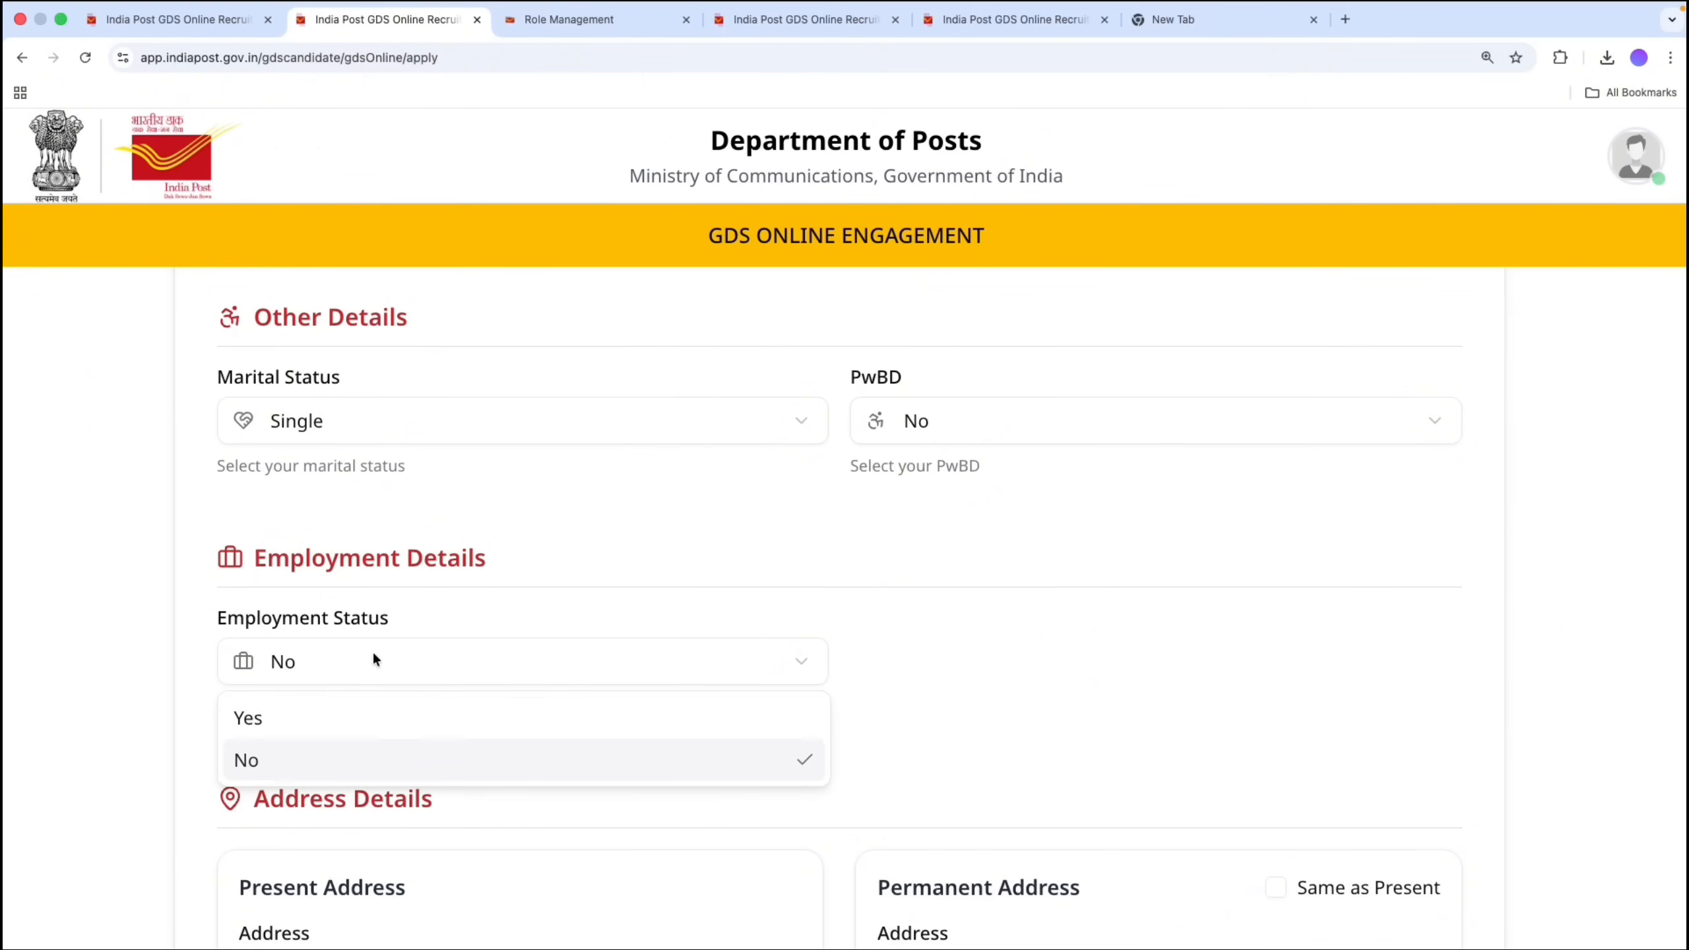
left_click(314, 713)
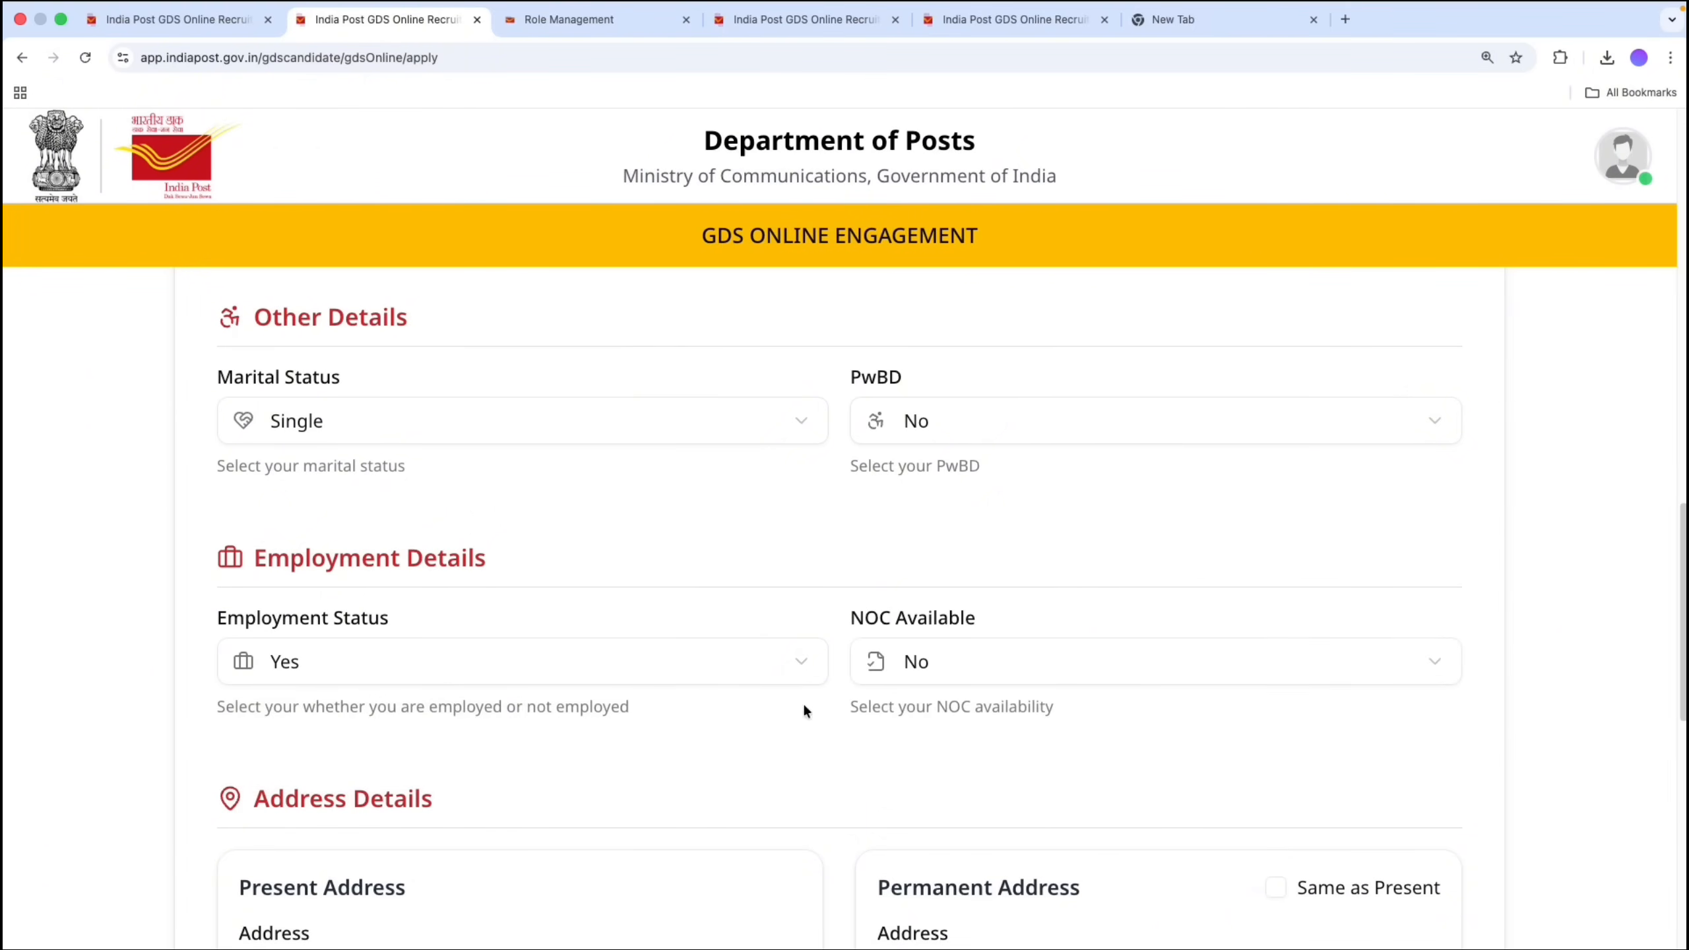
left_click(991, 669)
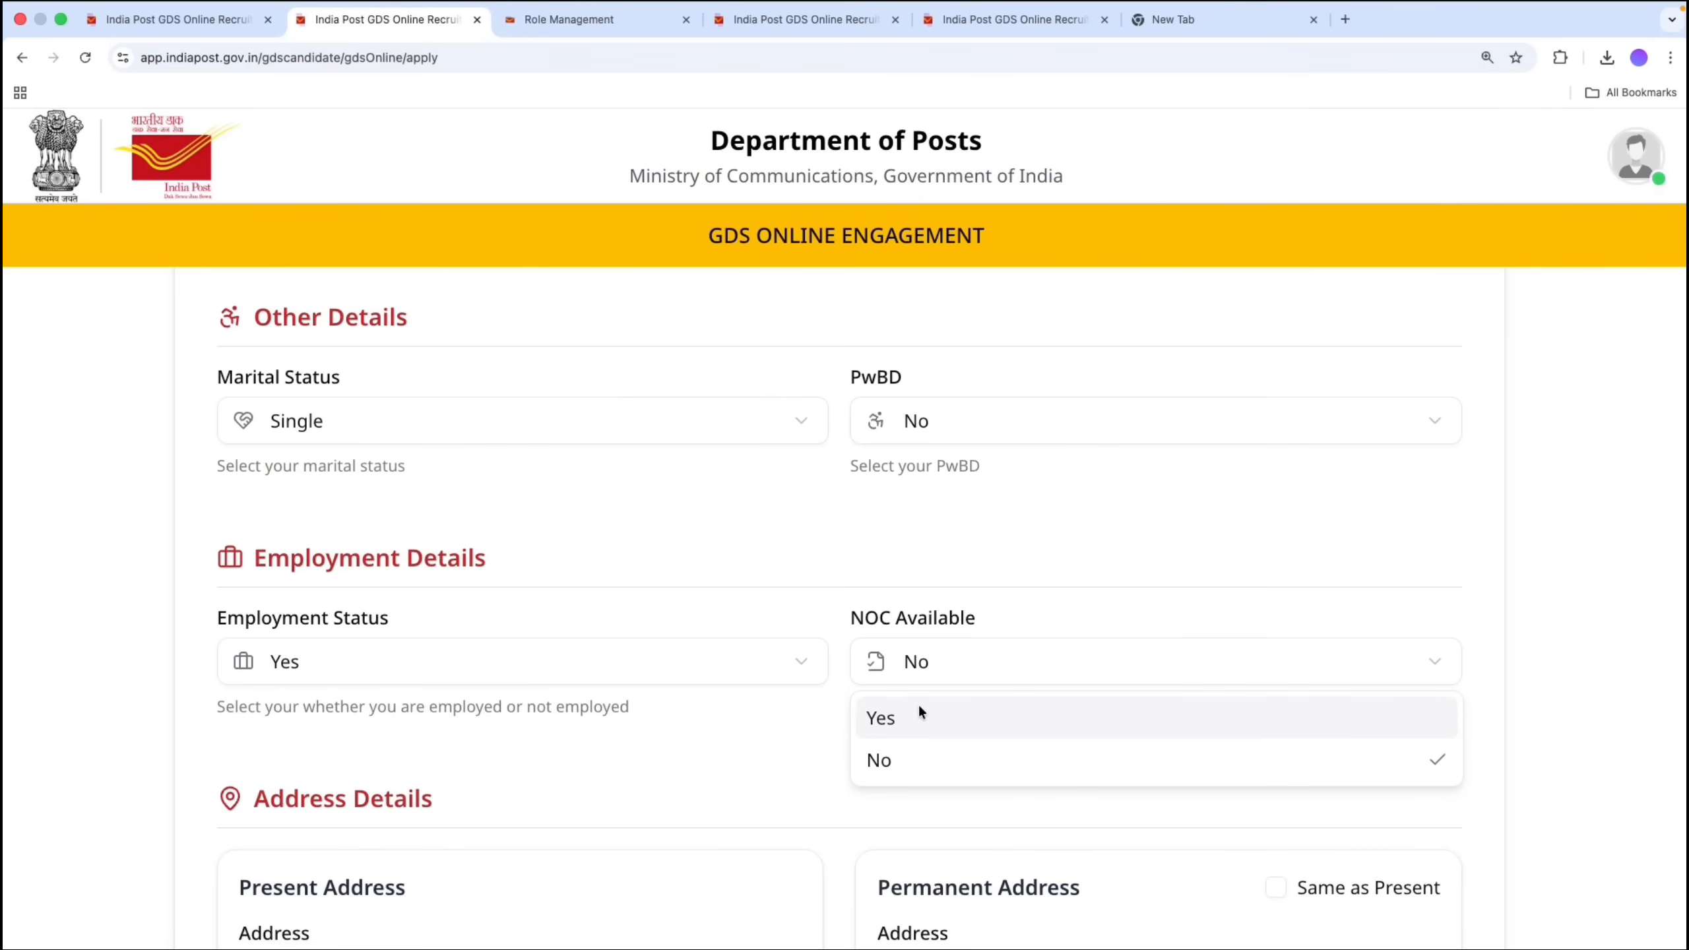
left_click(904, 750)
left_click(733, 664)
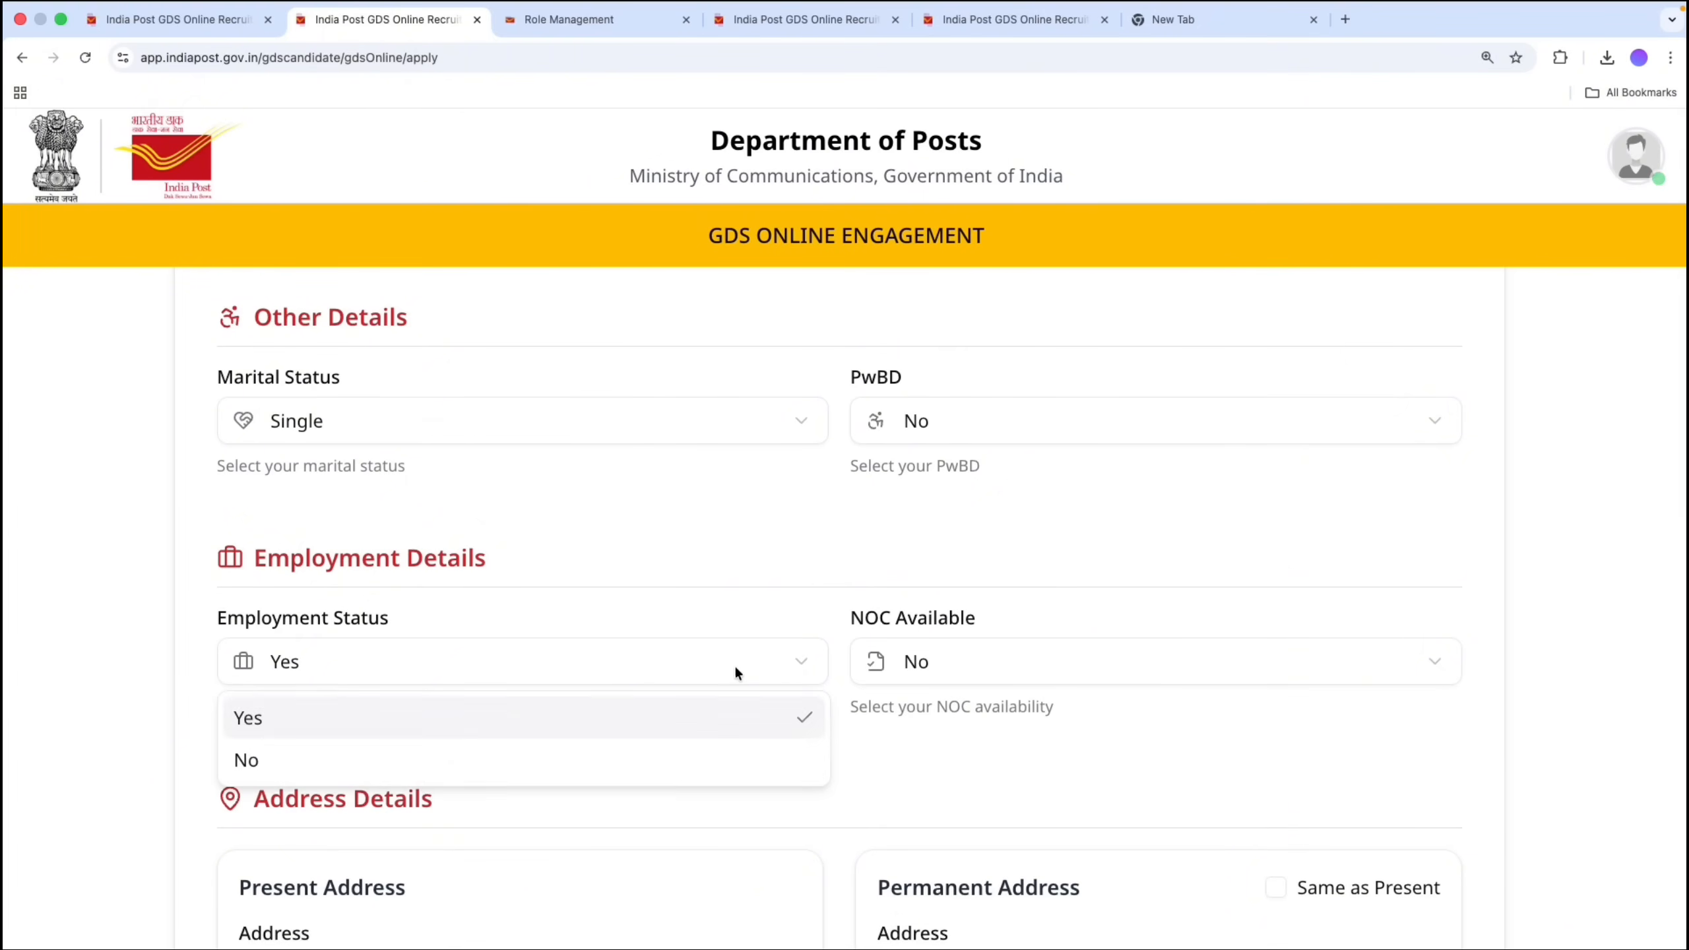
left_click(374, 771)
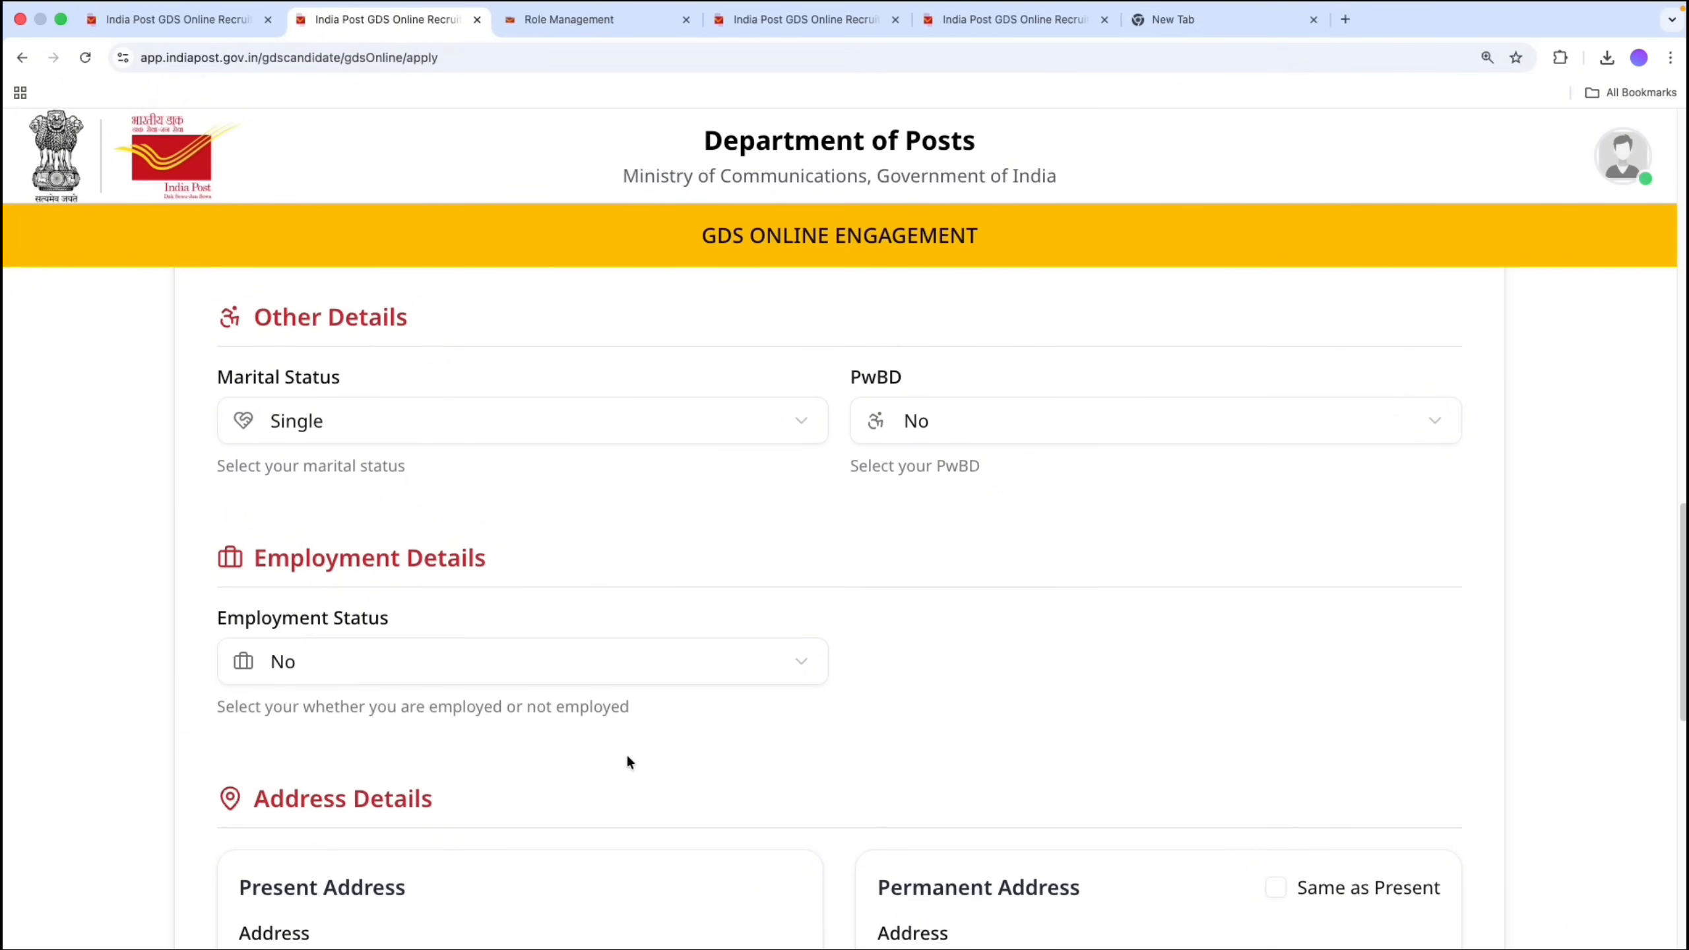
scroll(817, 721, "down", 8)
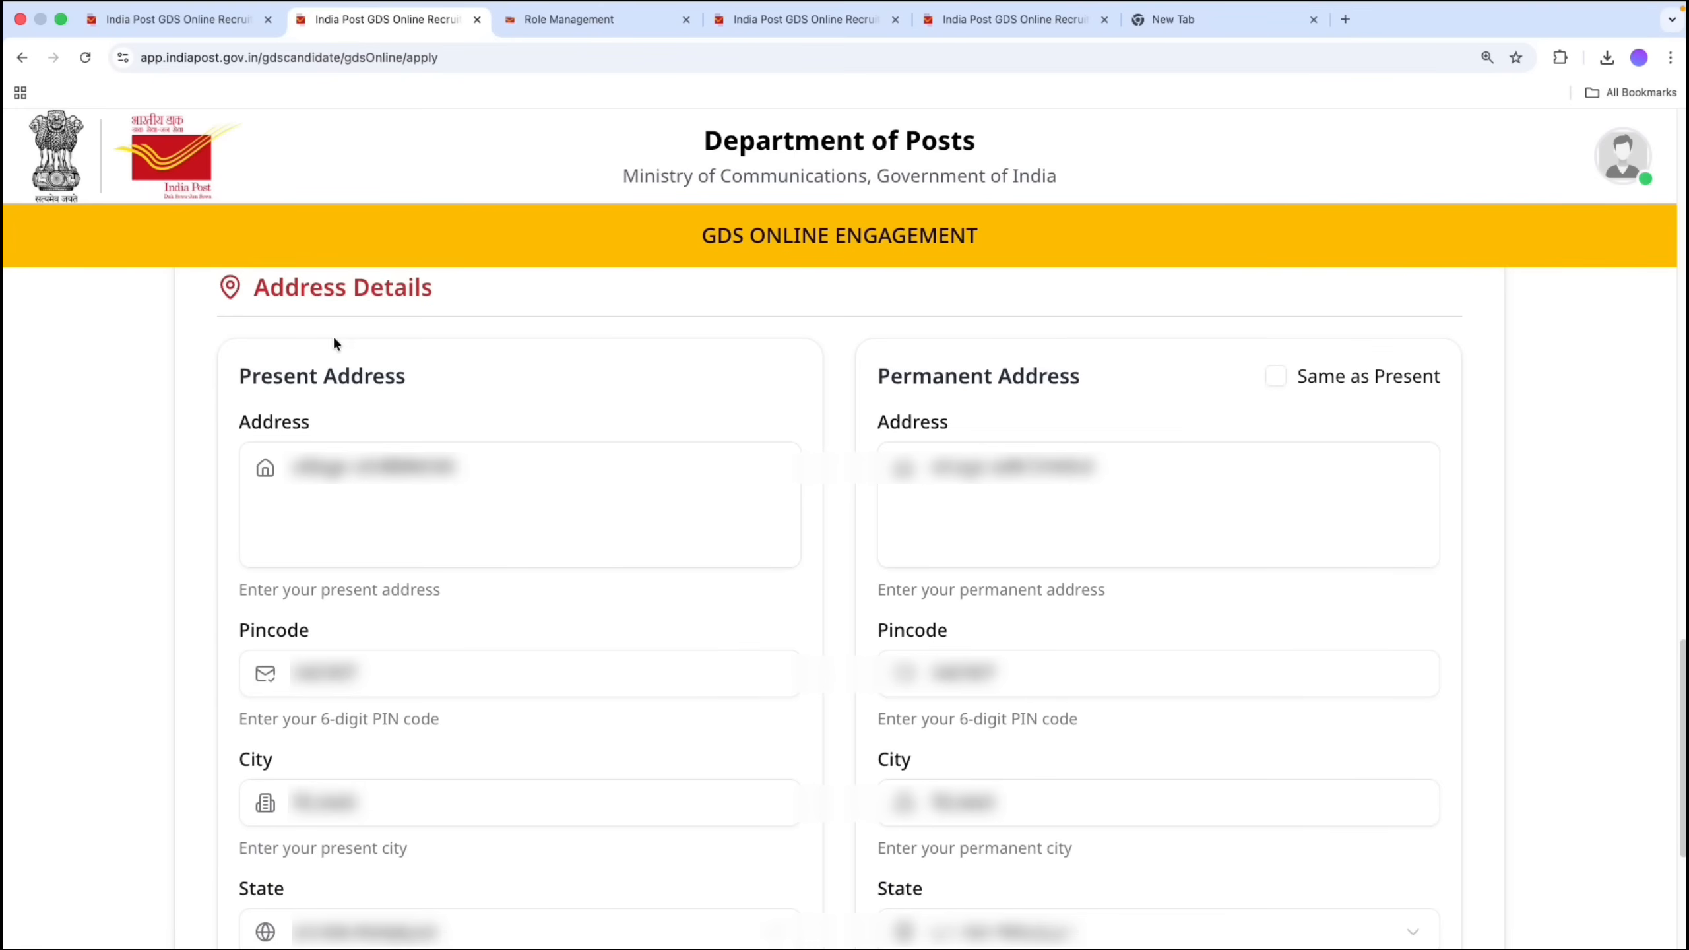
Tick Same as Present so the permanent address copies the present address.
left_click_drag(254, 293, 382, 306)
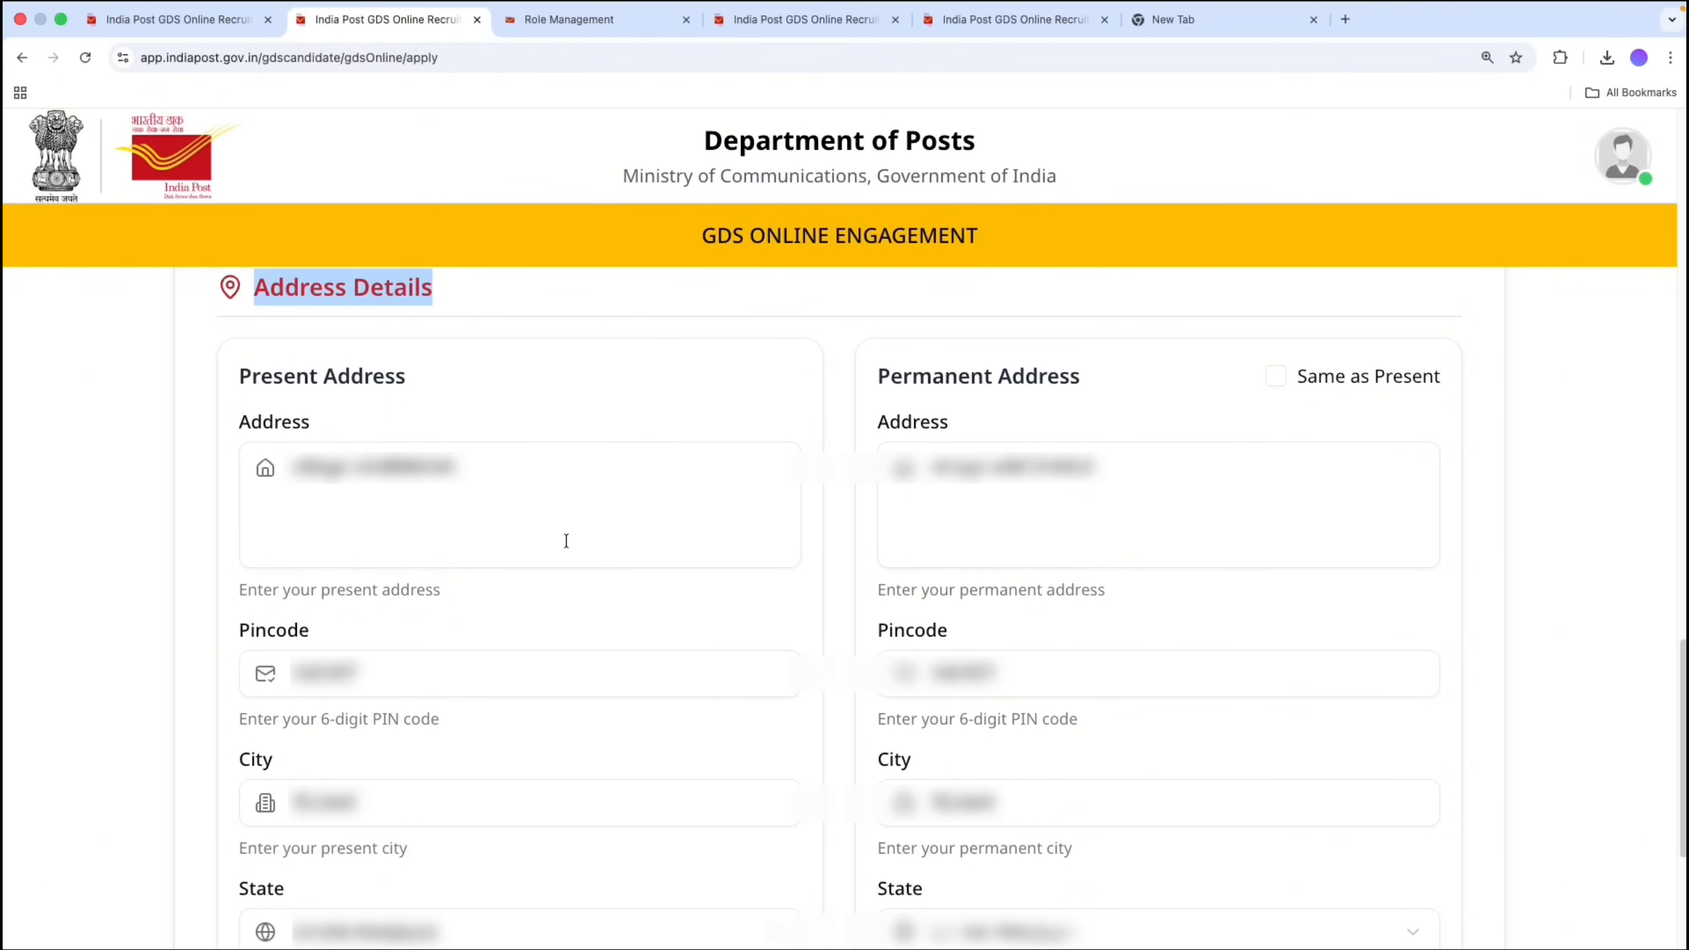
left_click_drag(243, 378, 408, 384)
left_click_drag(863, 377, 1081, 379)
left_click(755, 385)
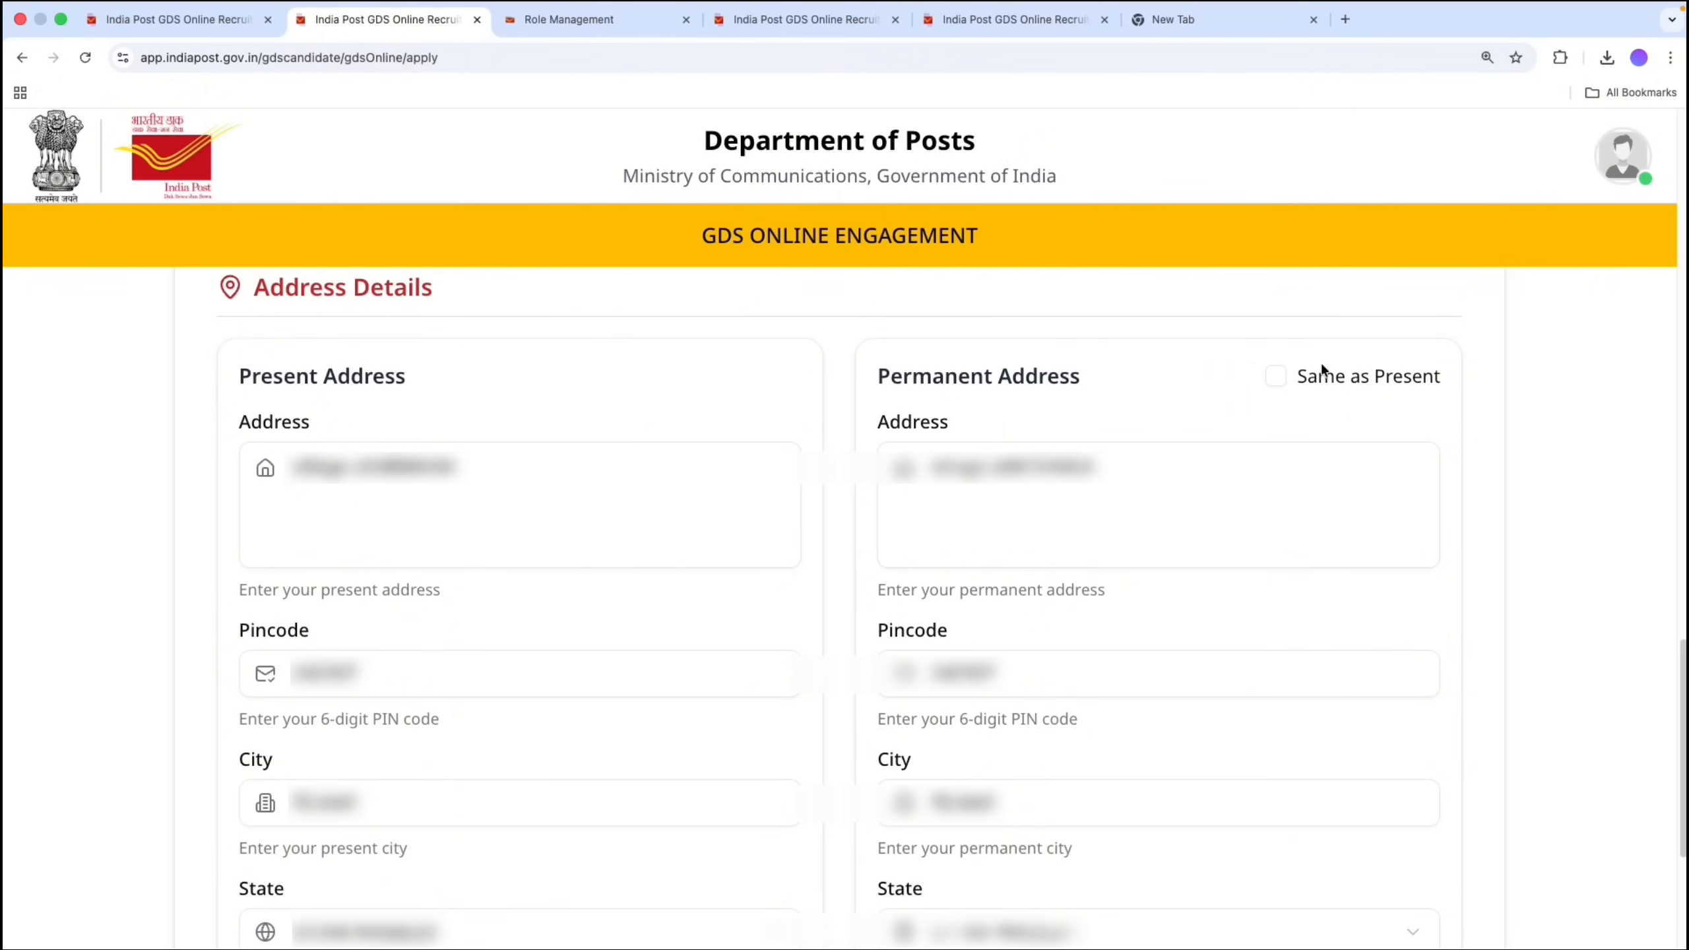
left_click(1275, 378)
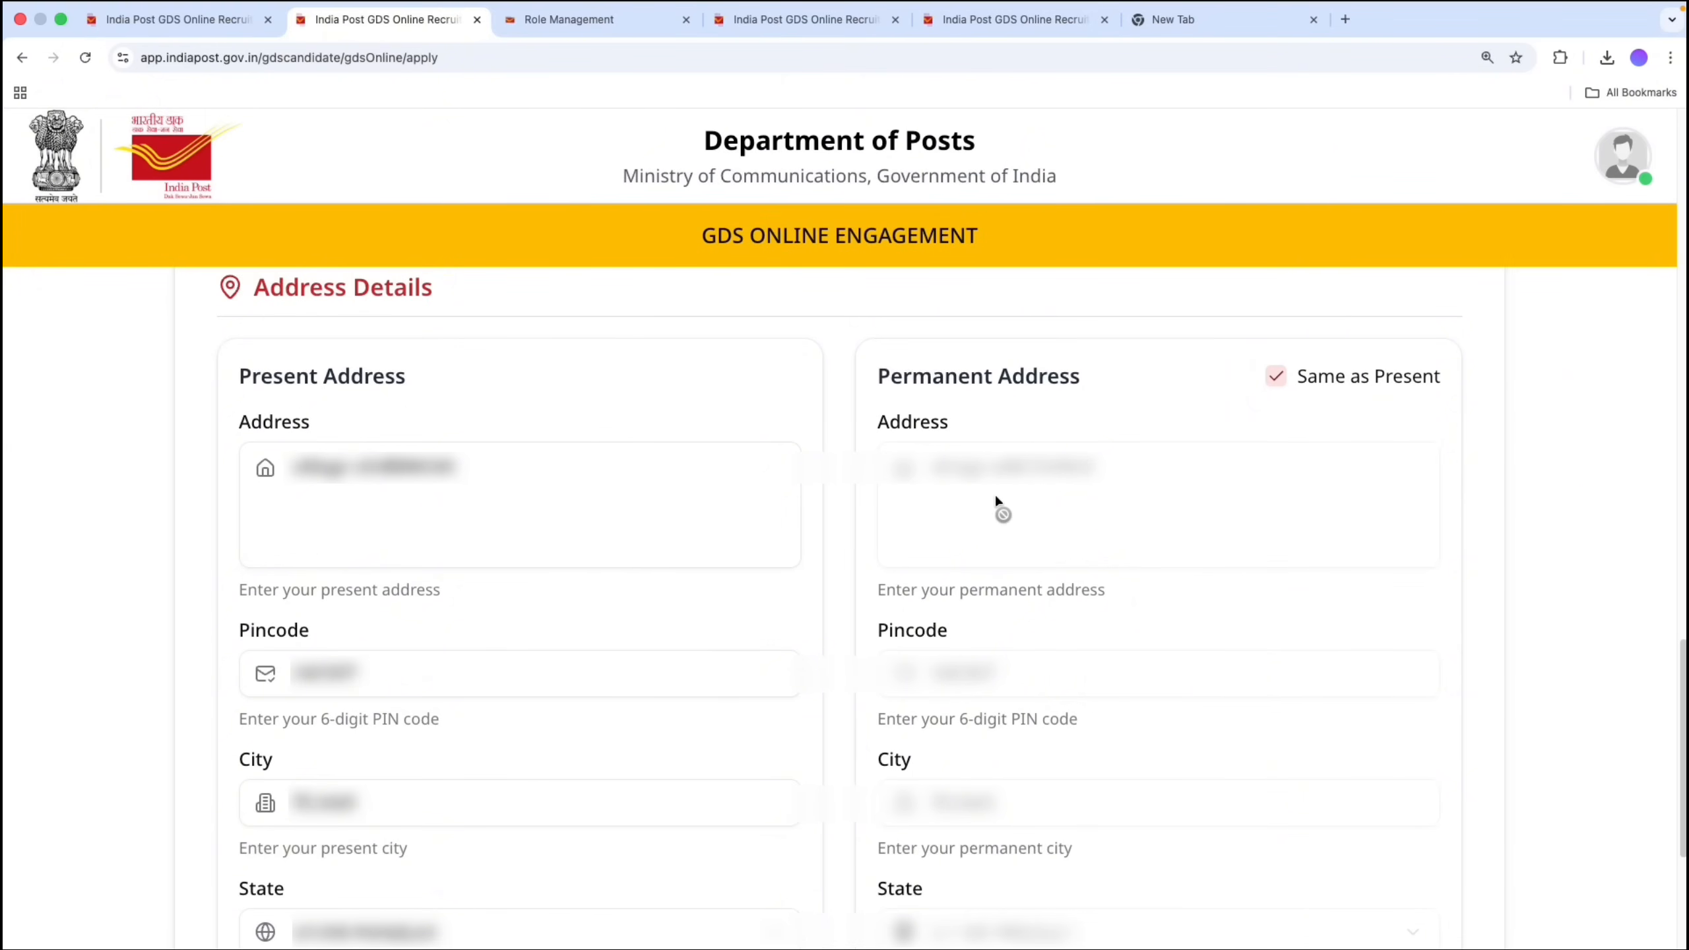
scroll(594, 717, "down", 5)
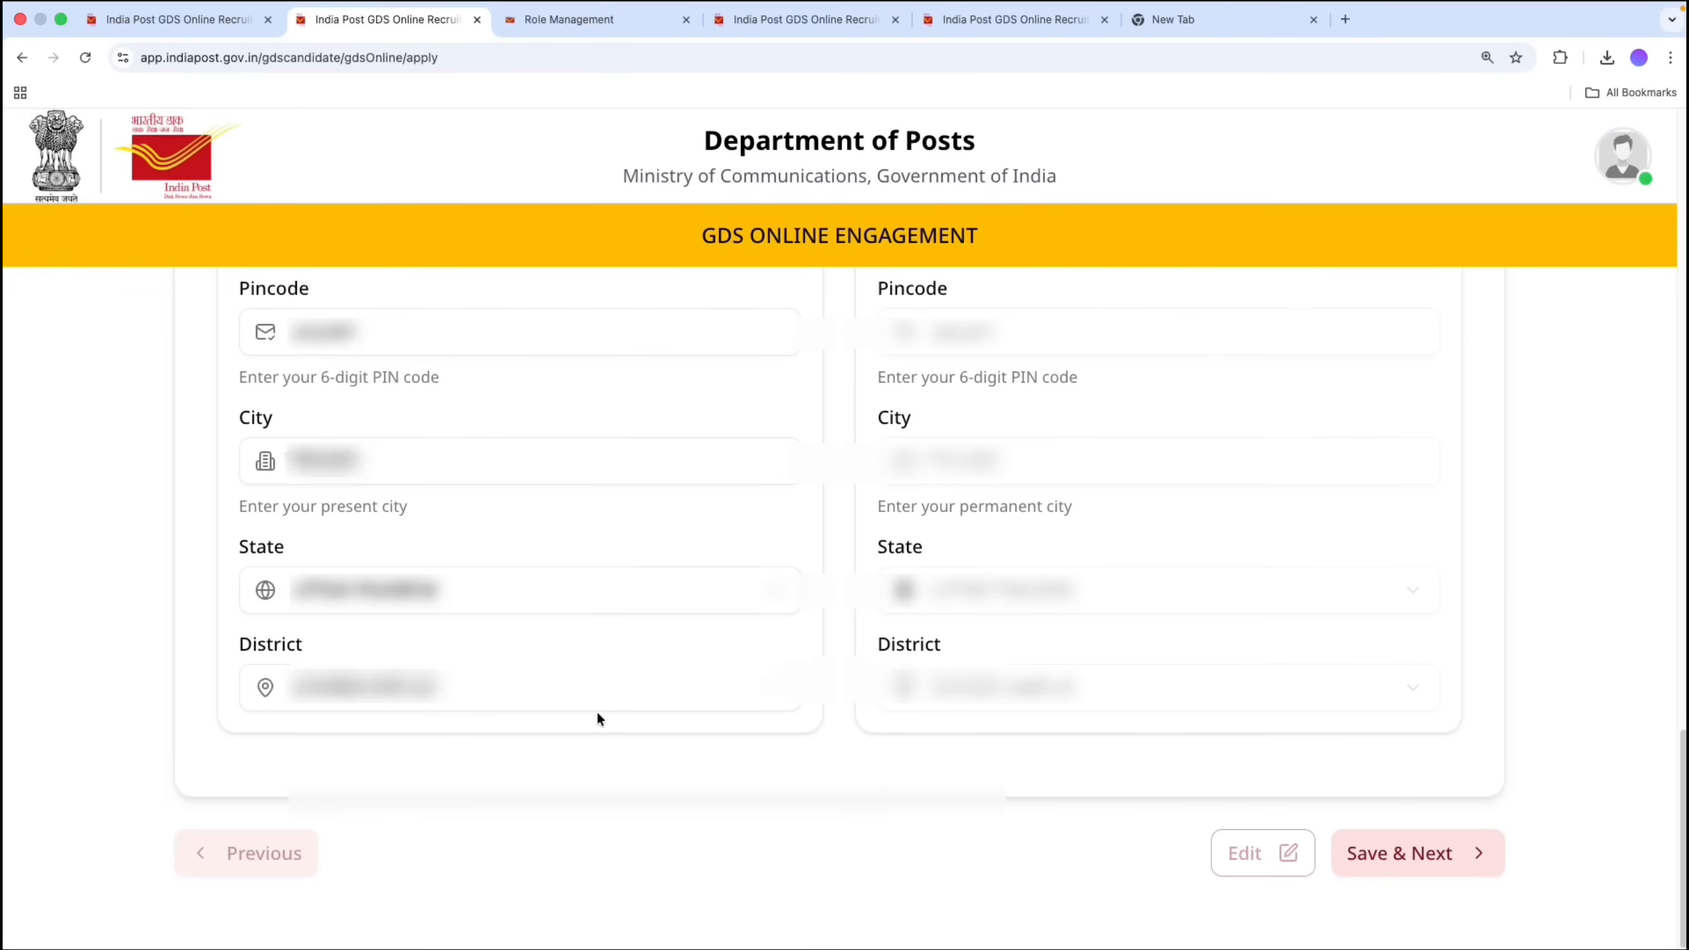
Save the personal details and accept the reset warning to continue.
left_click(1366, 858)
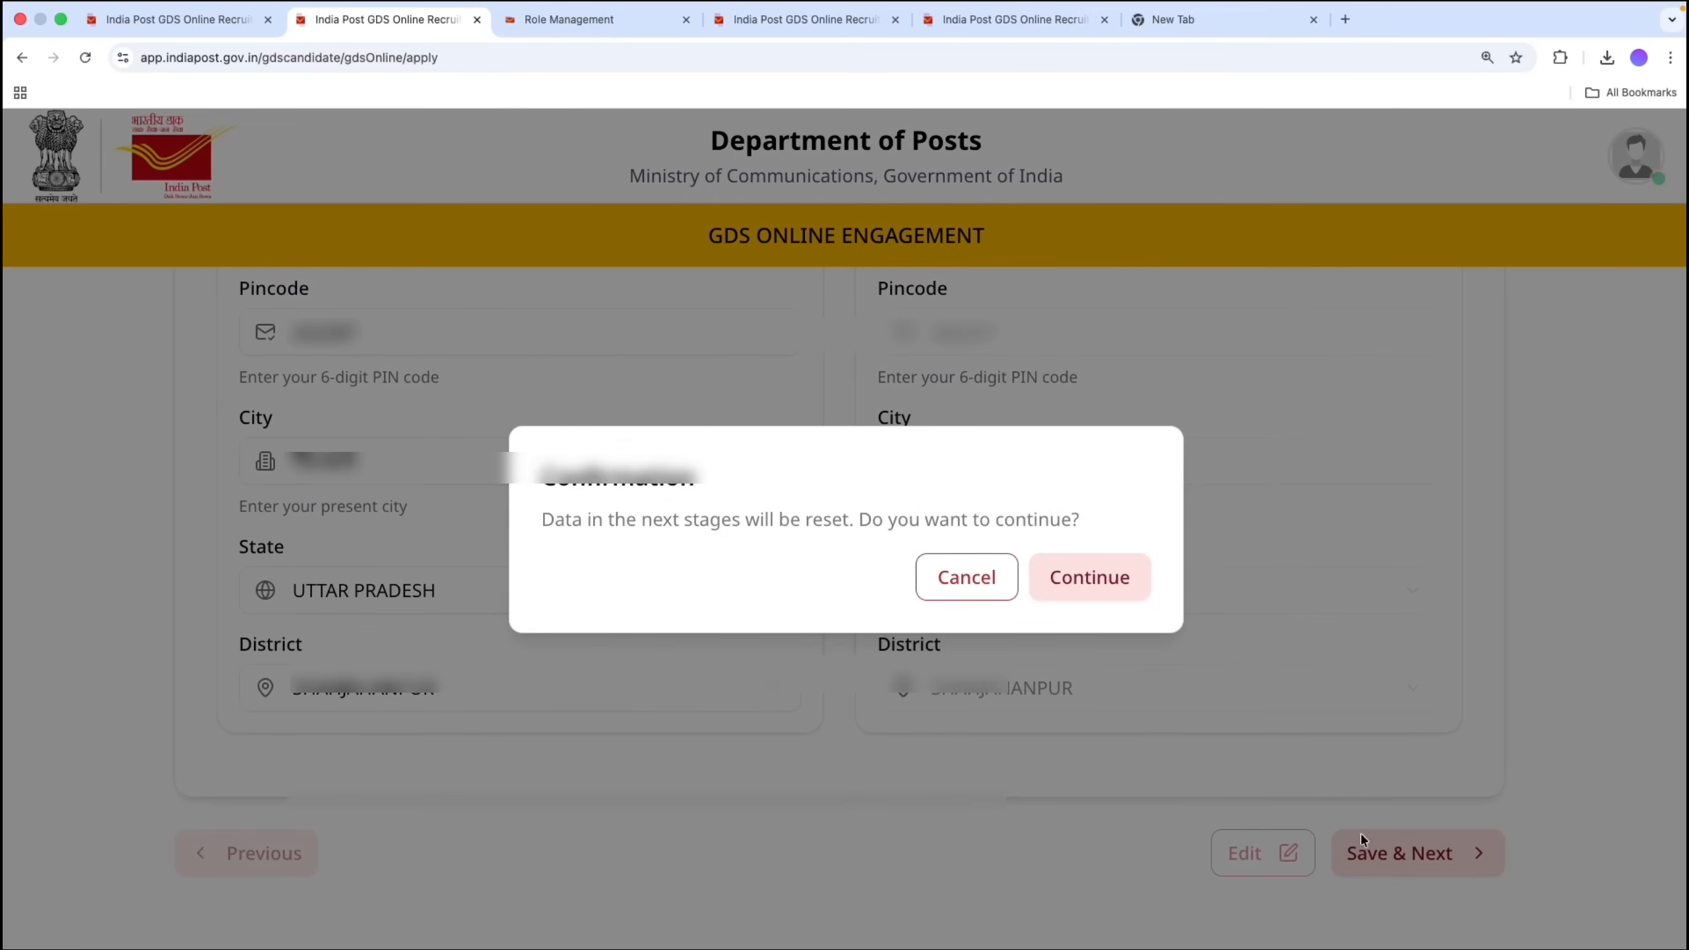
left_click(1126, 590)
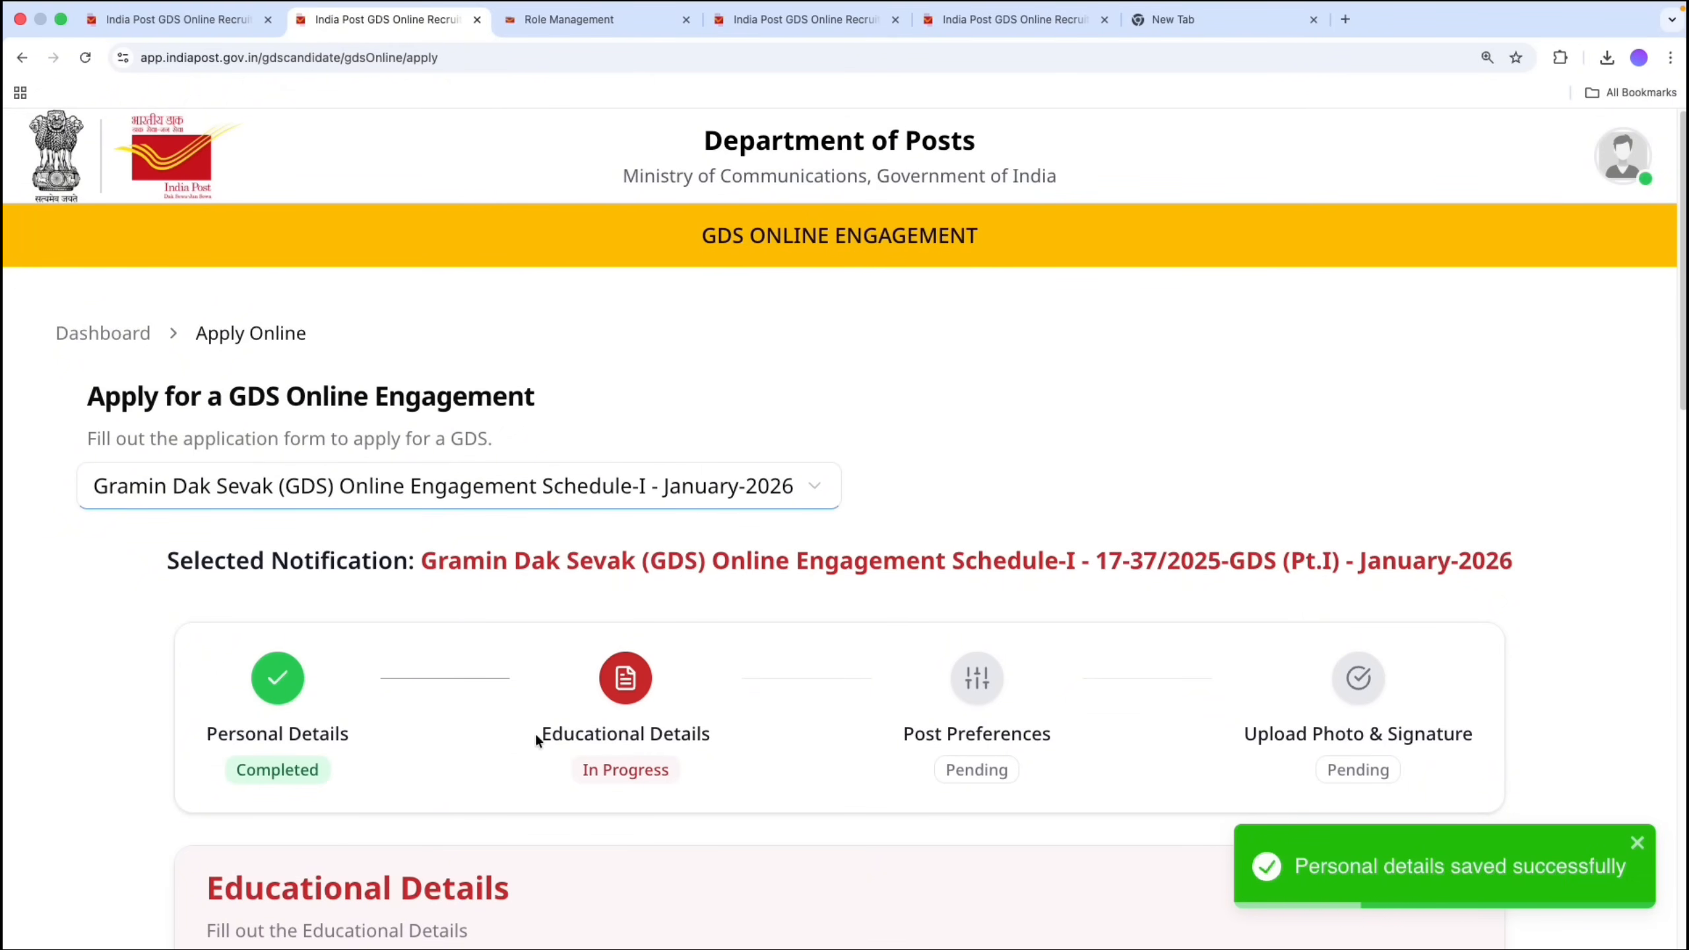
left_click_drag(539, 731, 699, 743)
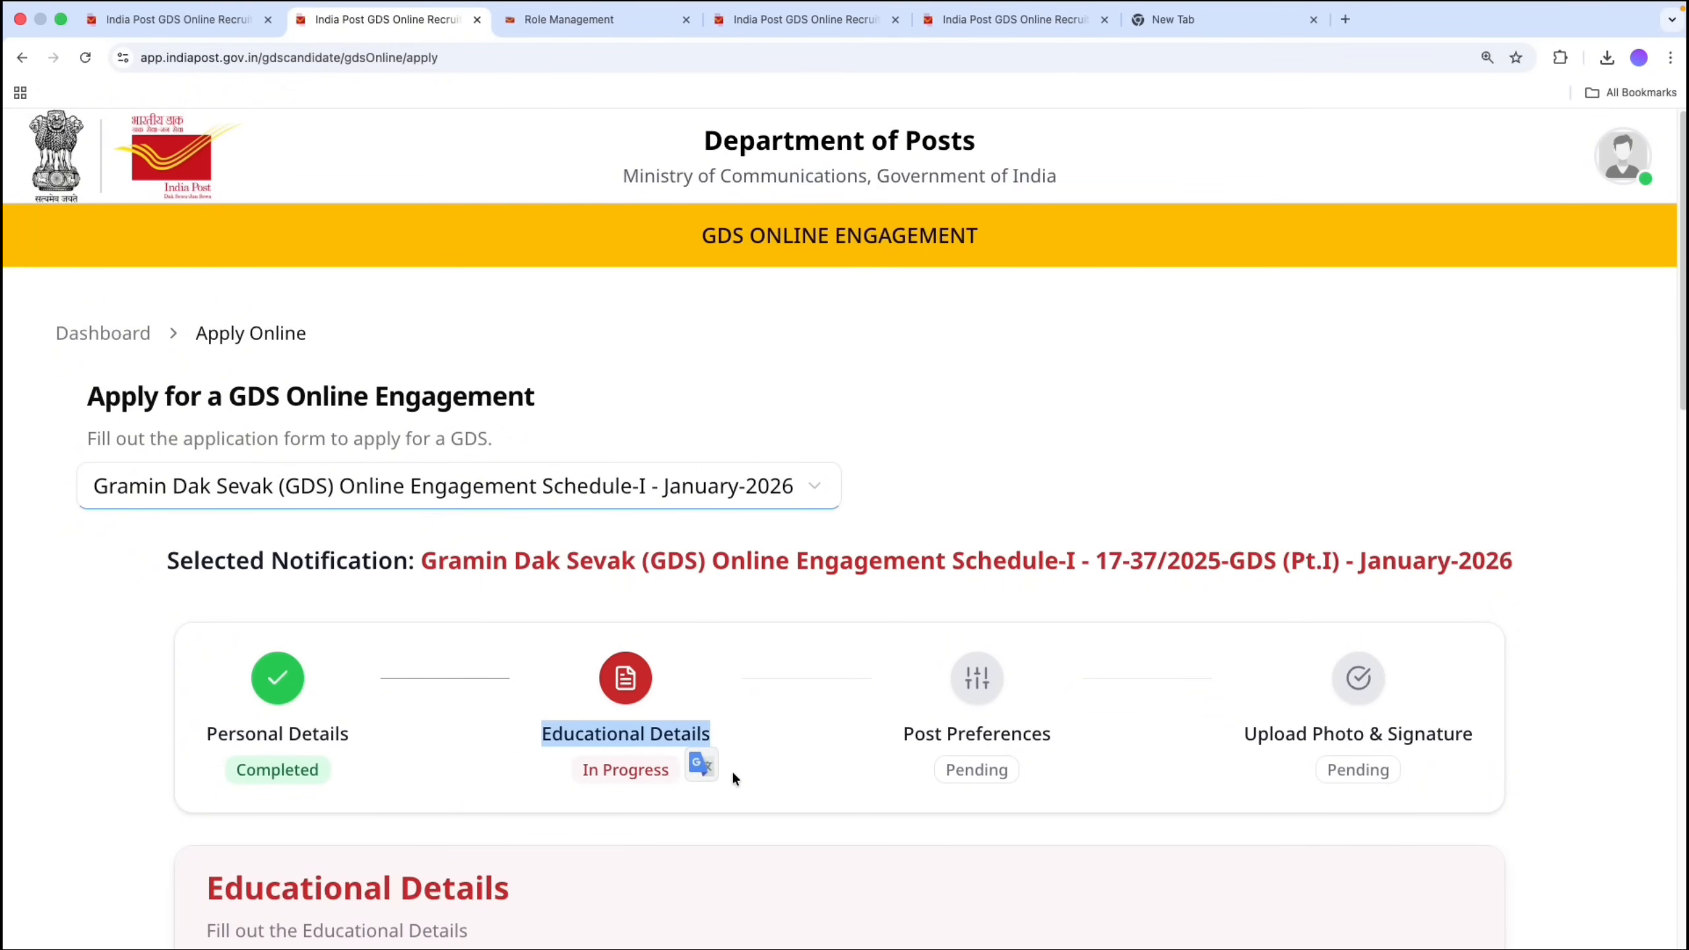
left_click(924, 776)
scroll(905, 500, "down", 6)
scroll(908, 500, "down", 2)
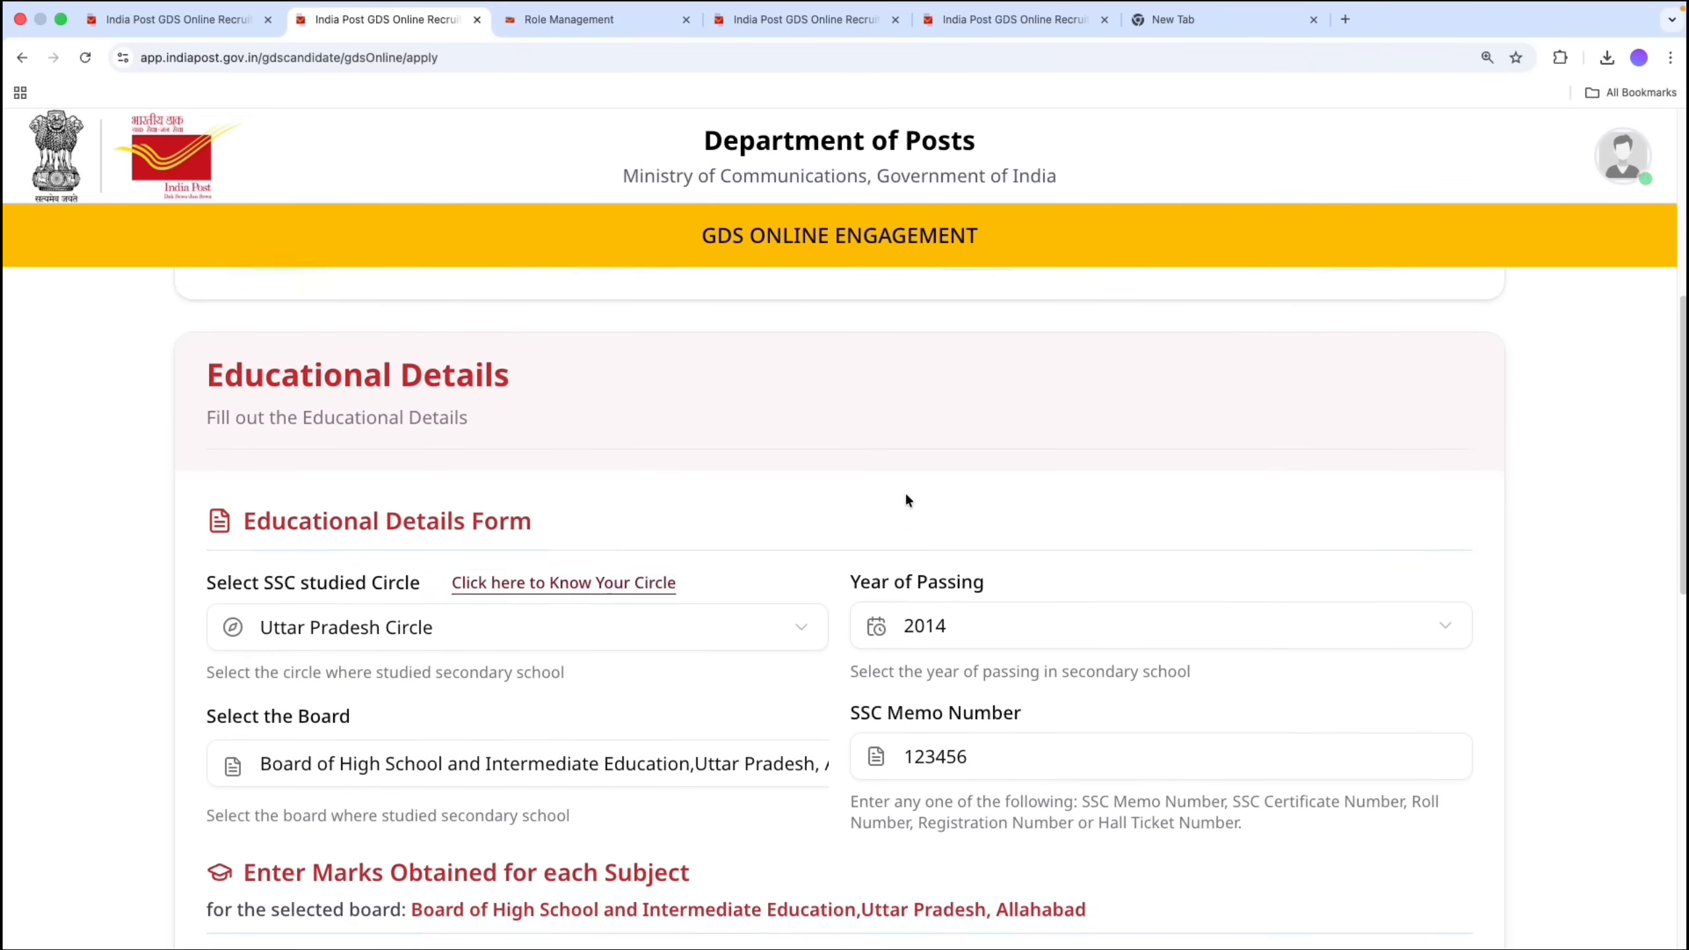
scroll(906, 495, "down", 1)
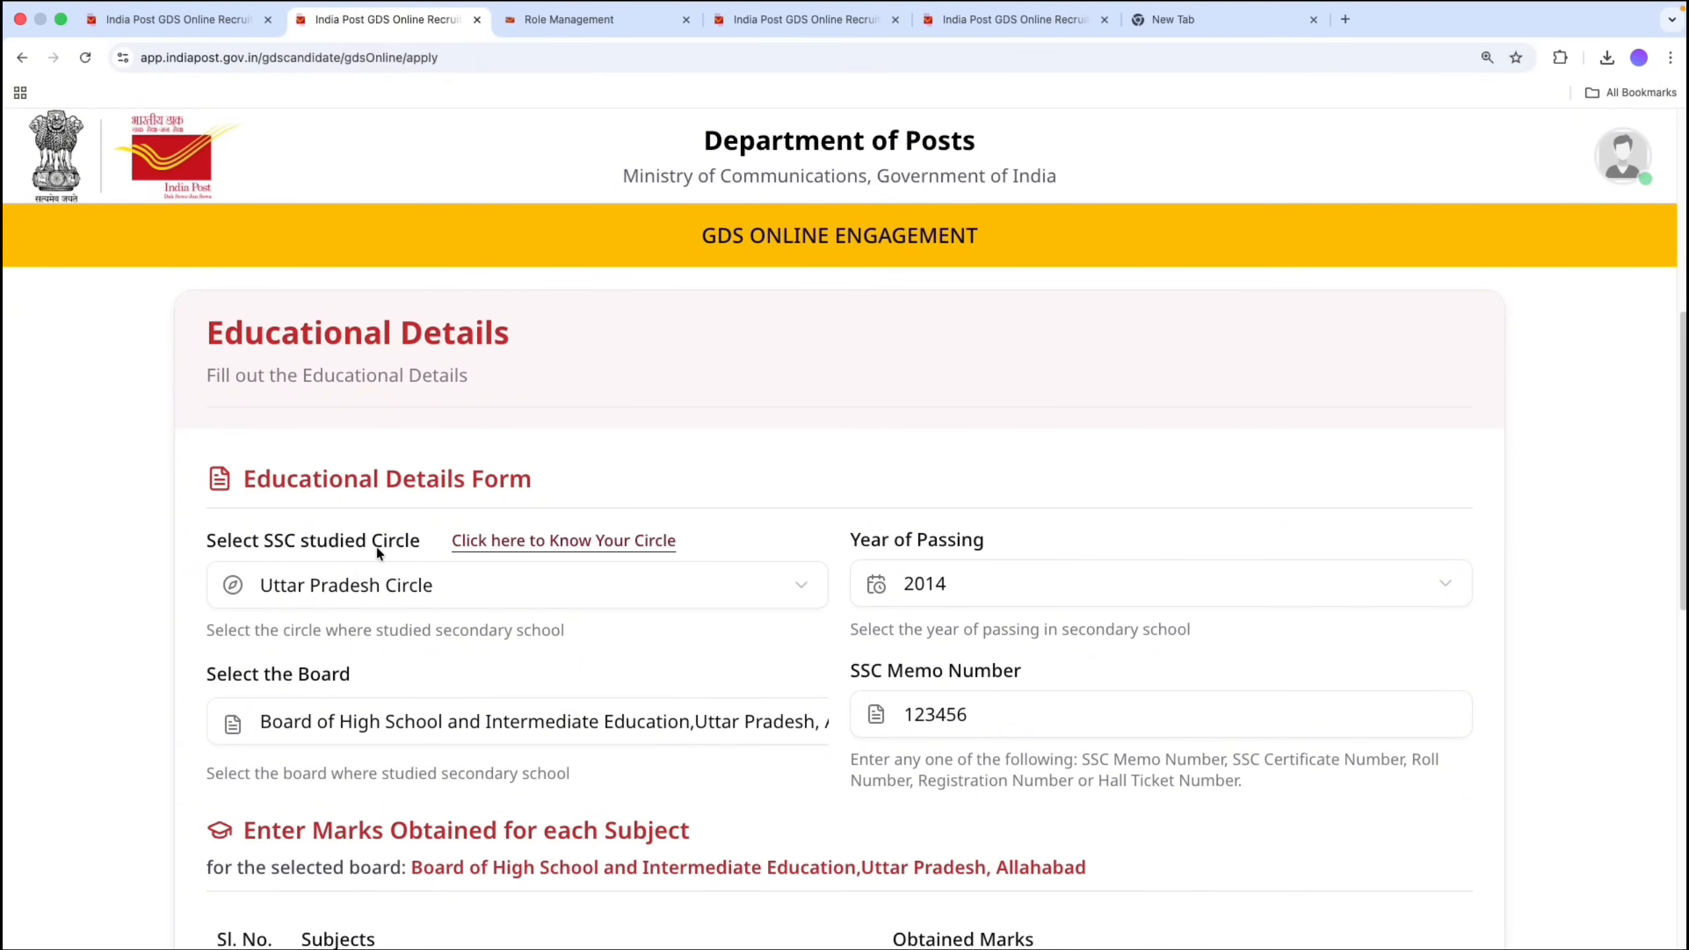
left_click(433, 586)
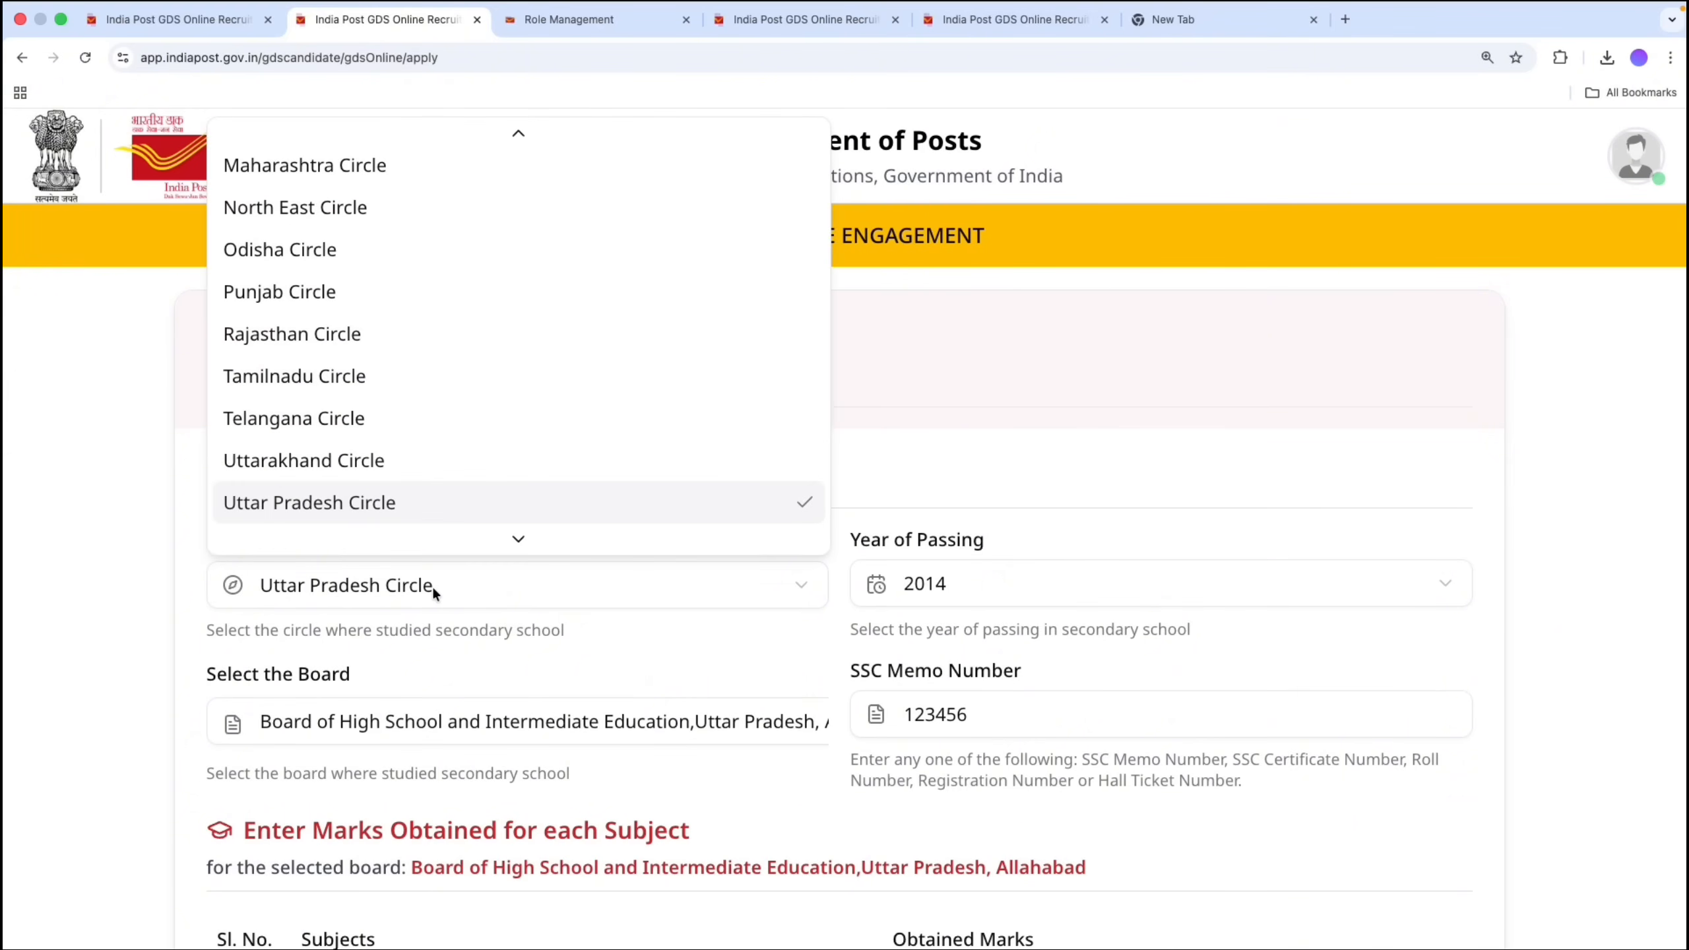
left_click(381, 492)
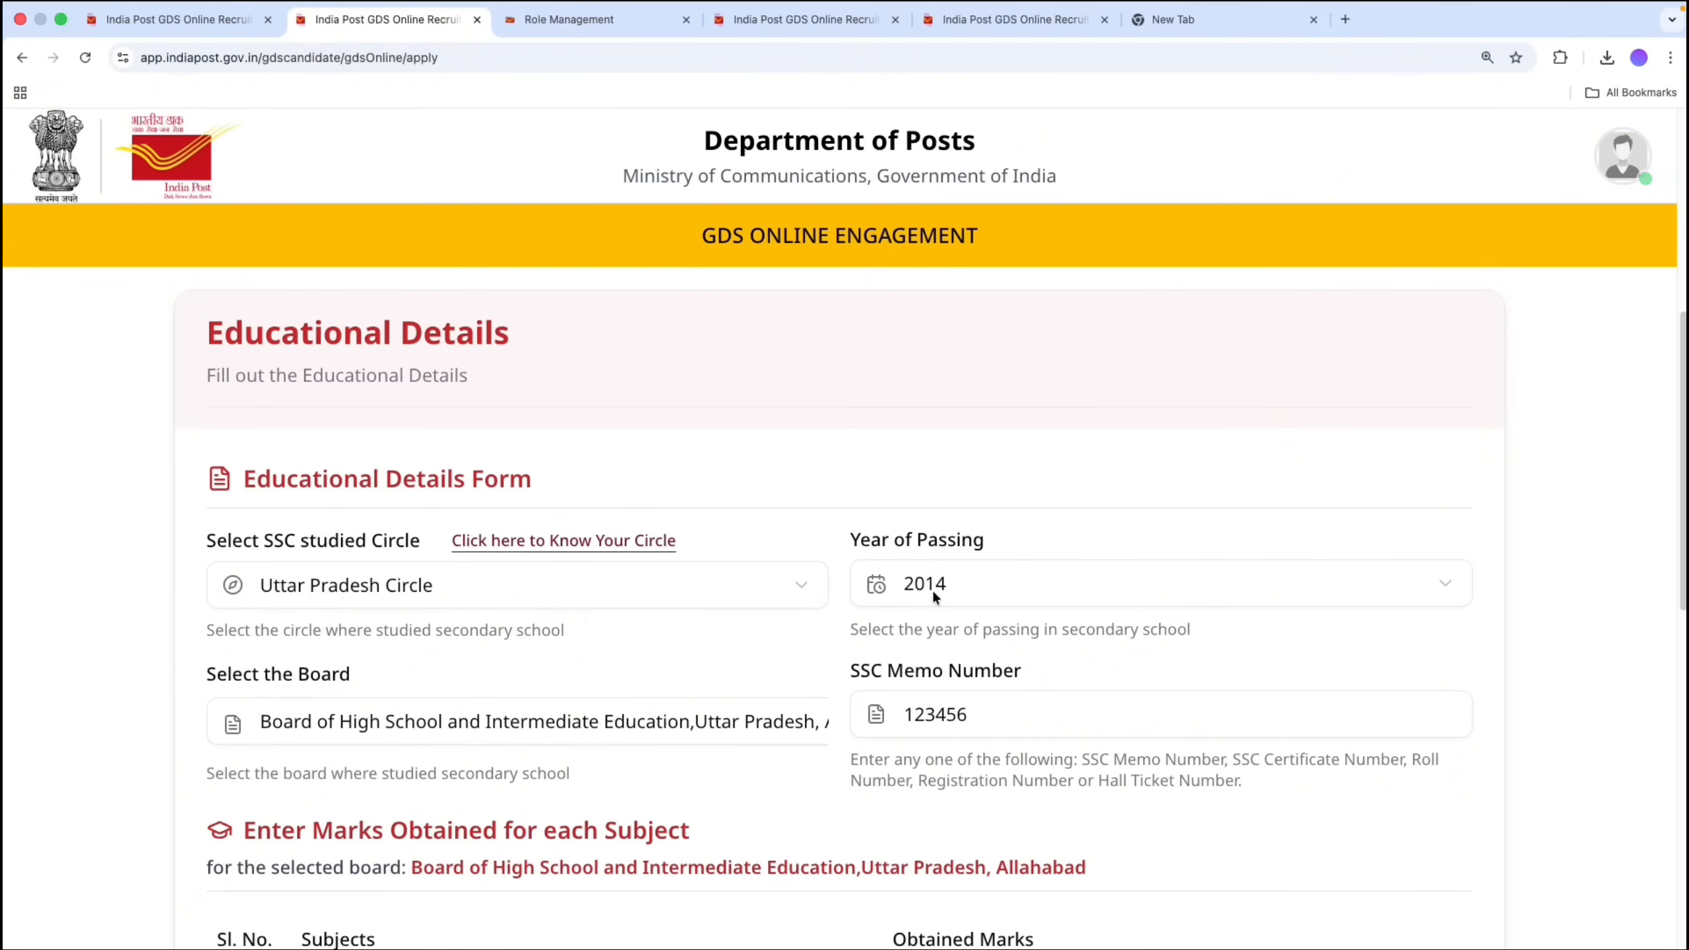
left_click(953, 584)
left_click(952, 585)
left_click(433, 718)
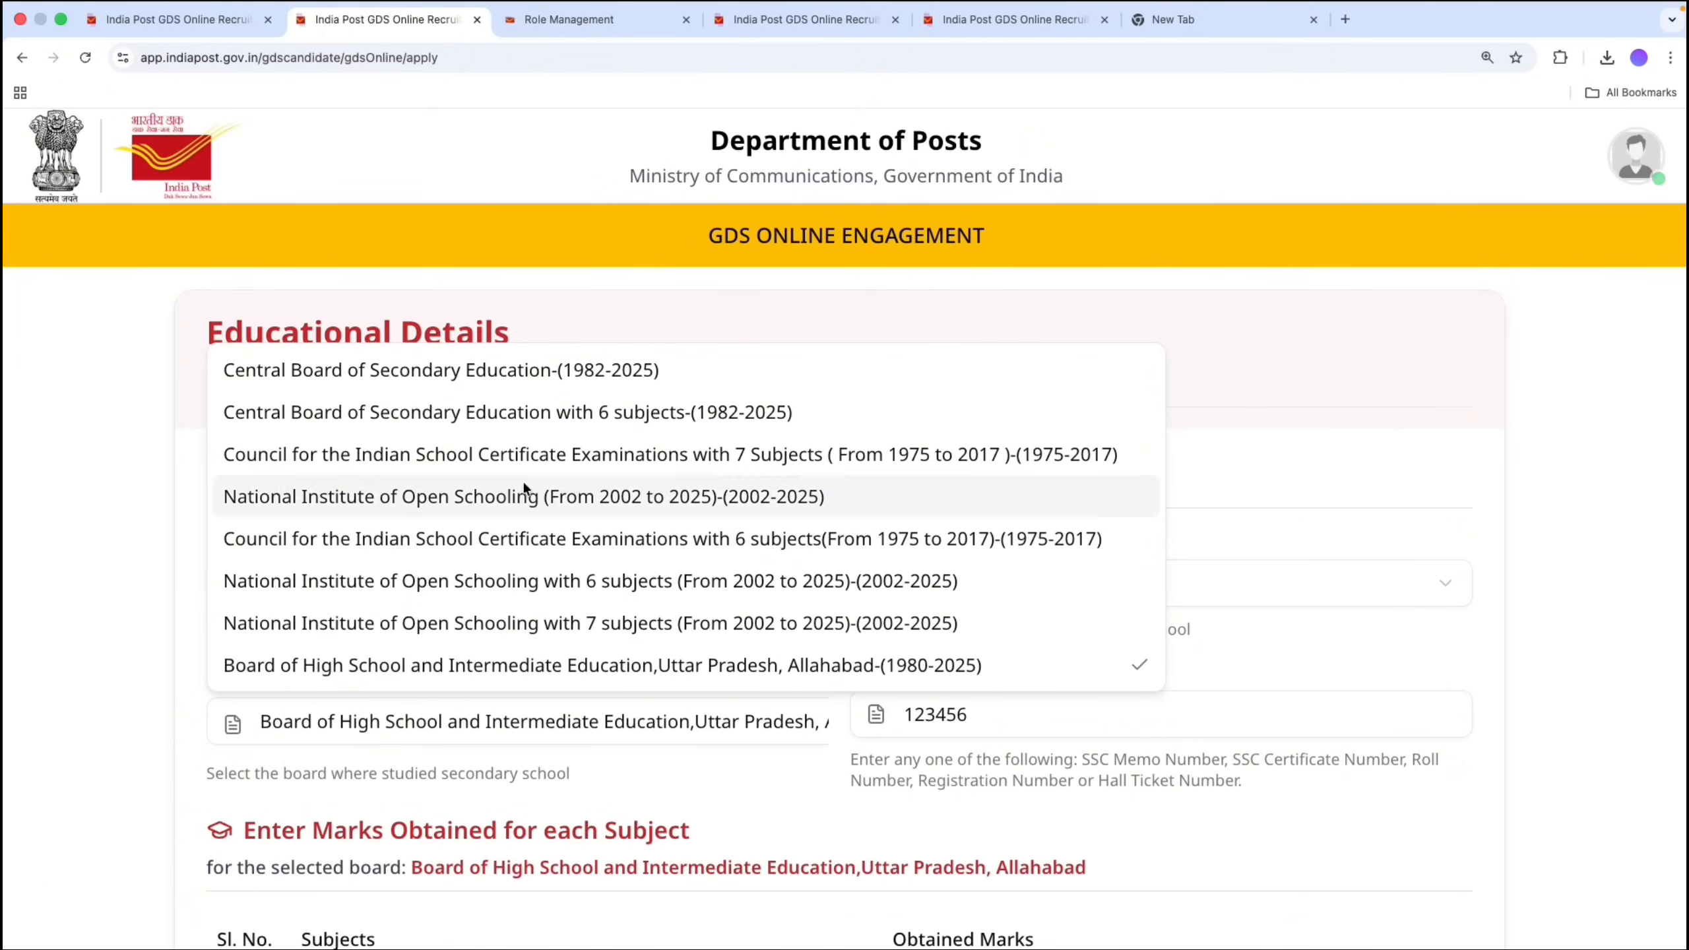
left_click(436, 713)
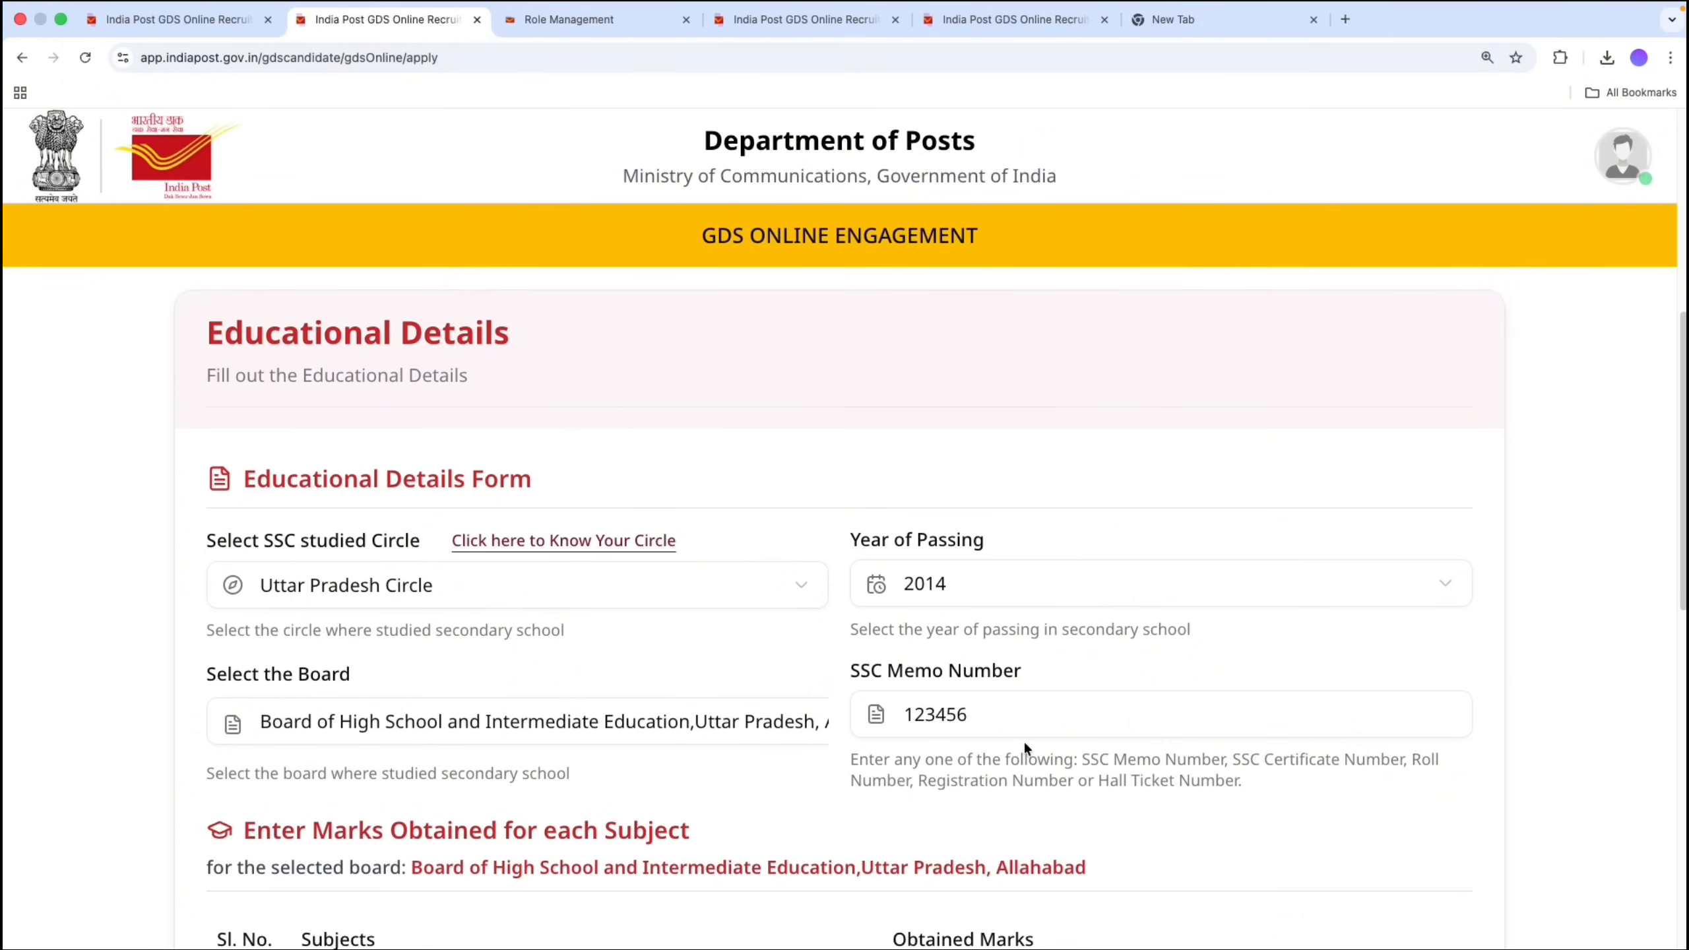
left_click_drag(1341, 759, 1467, 766)
left_click_drag(1251, 782, 1011, 781)
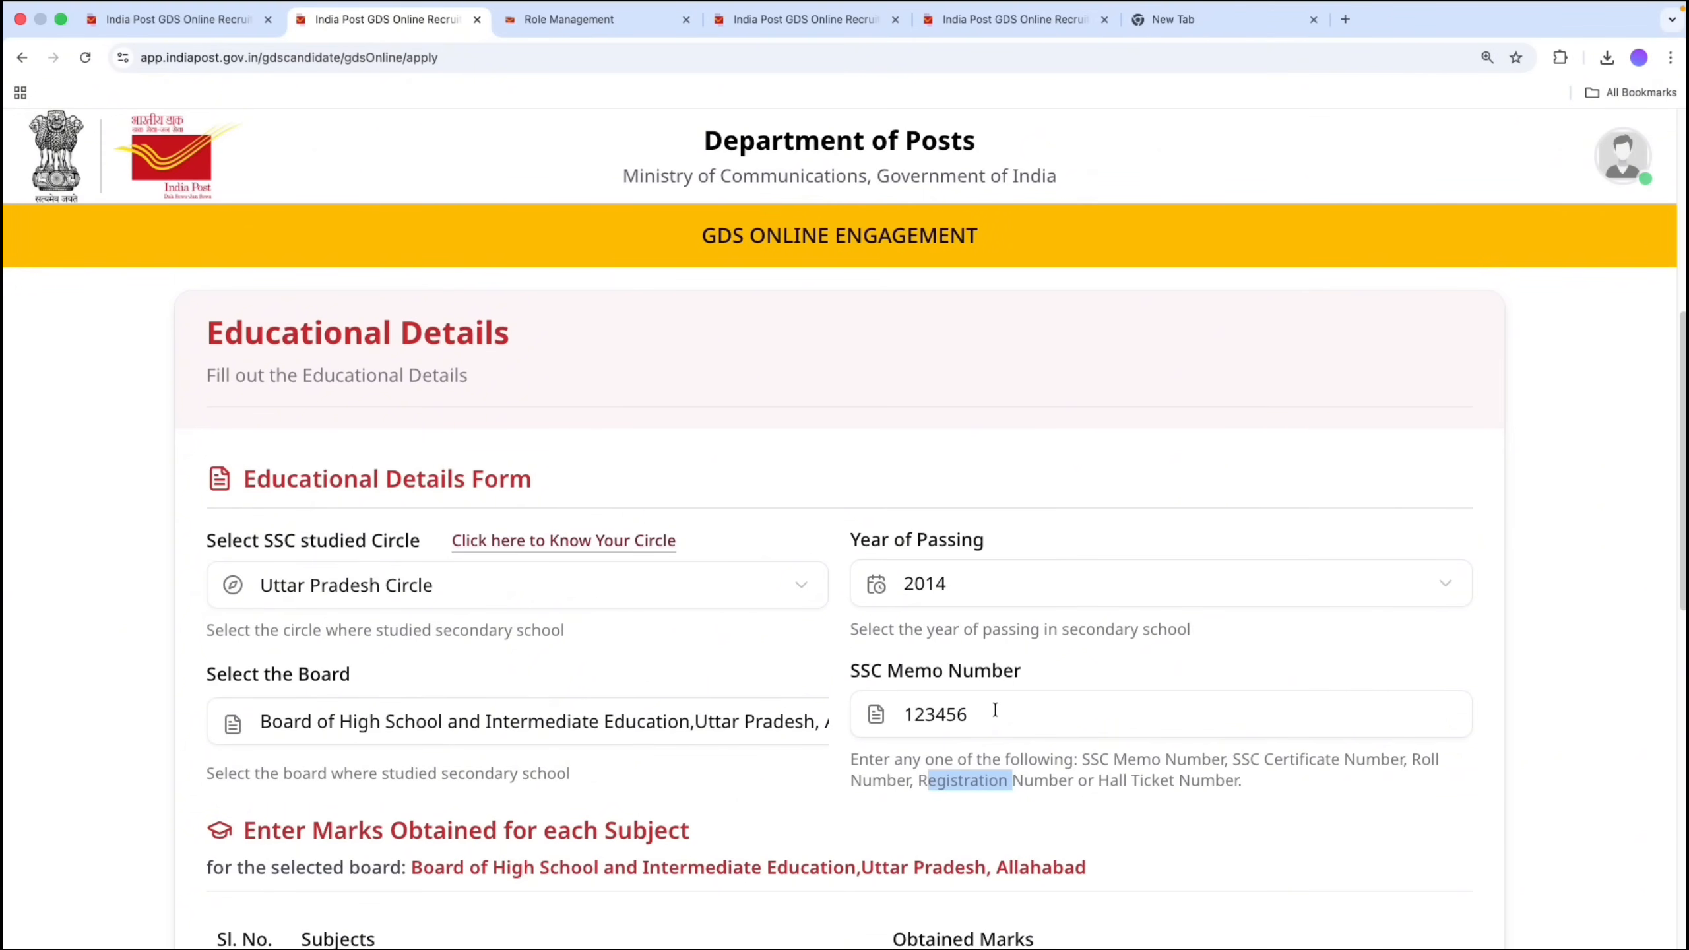
left_click(1045, 772)
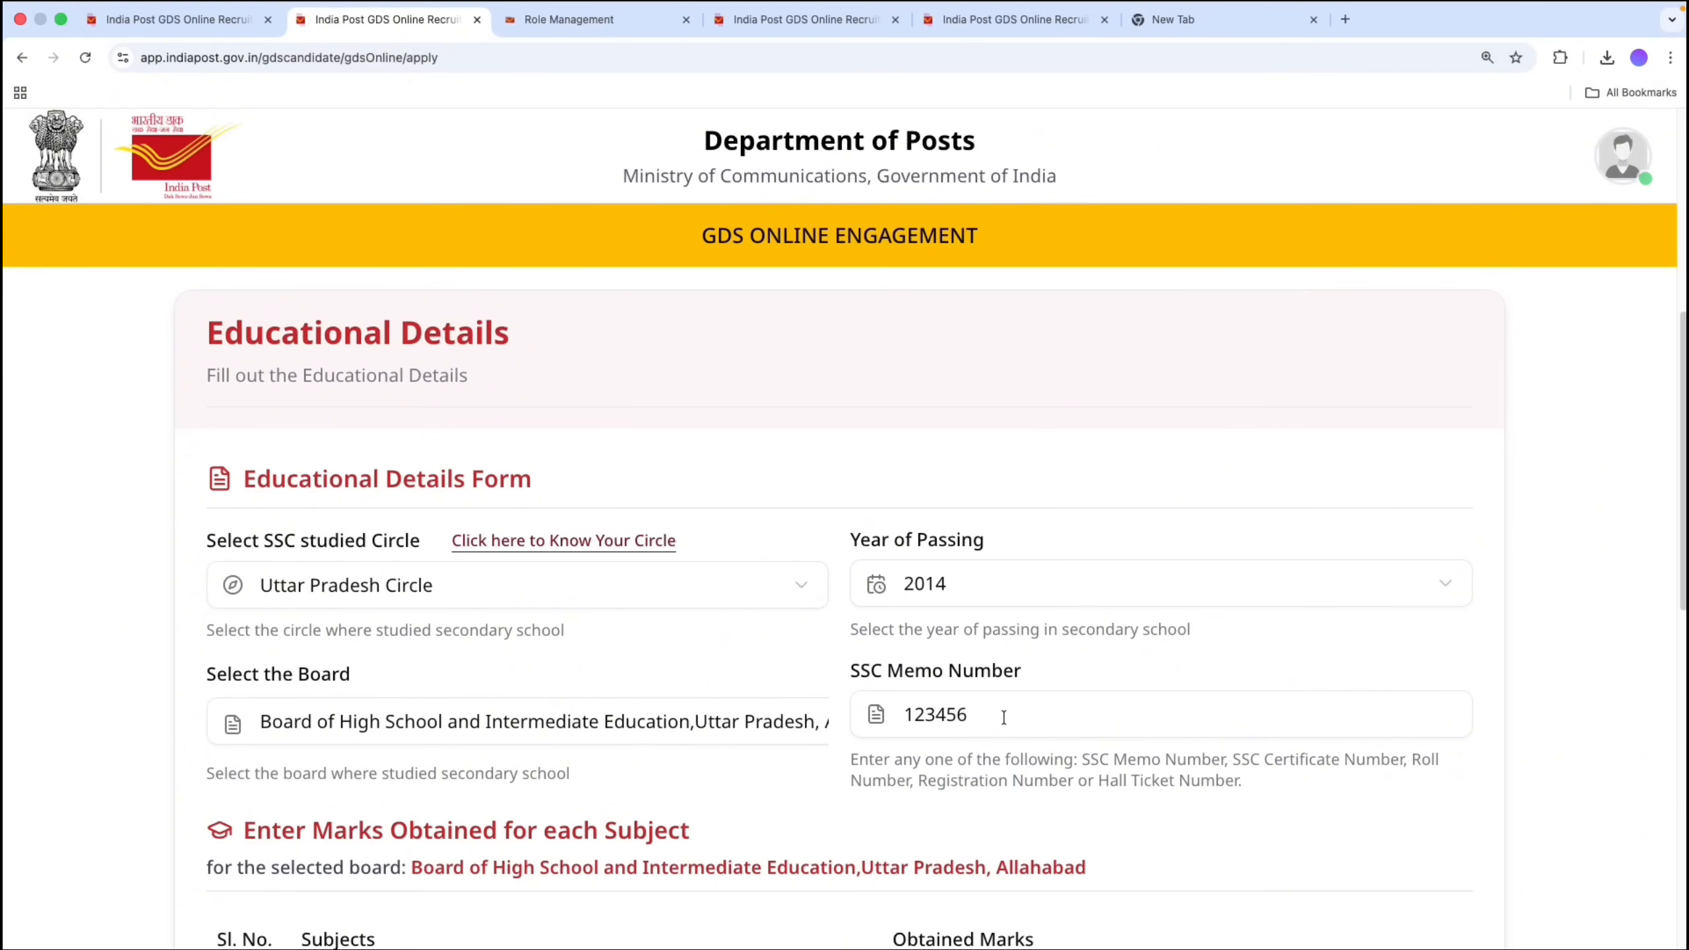
scroll(800, 610, "down", 6)
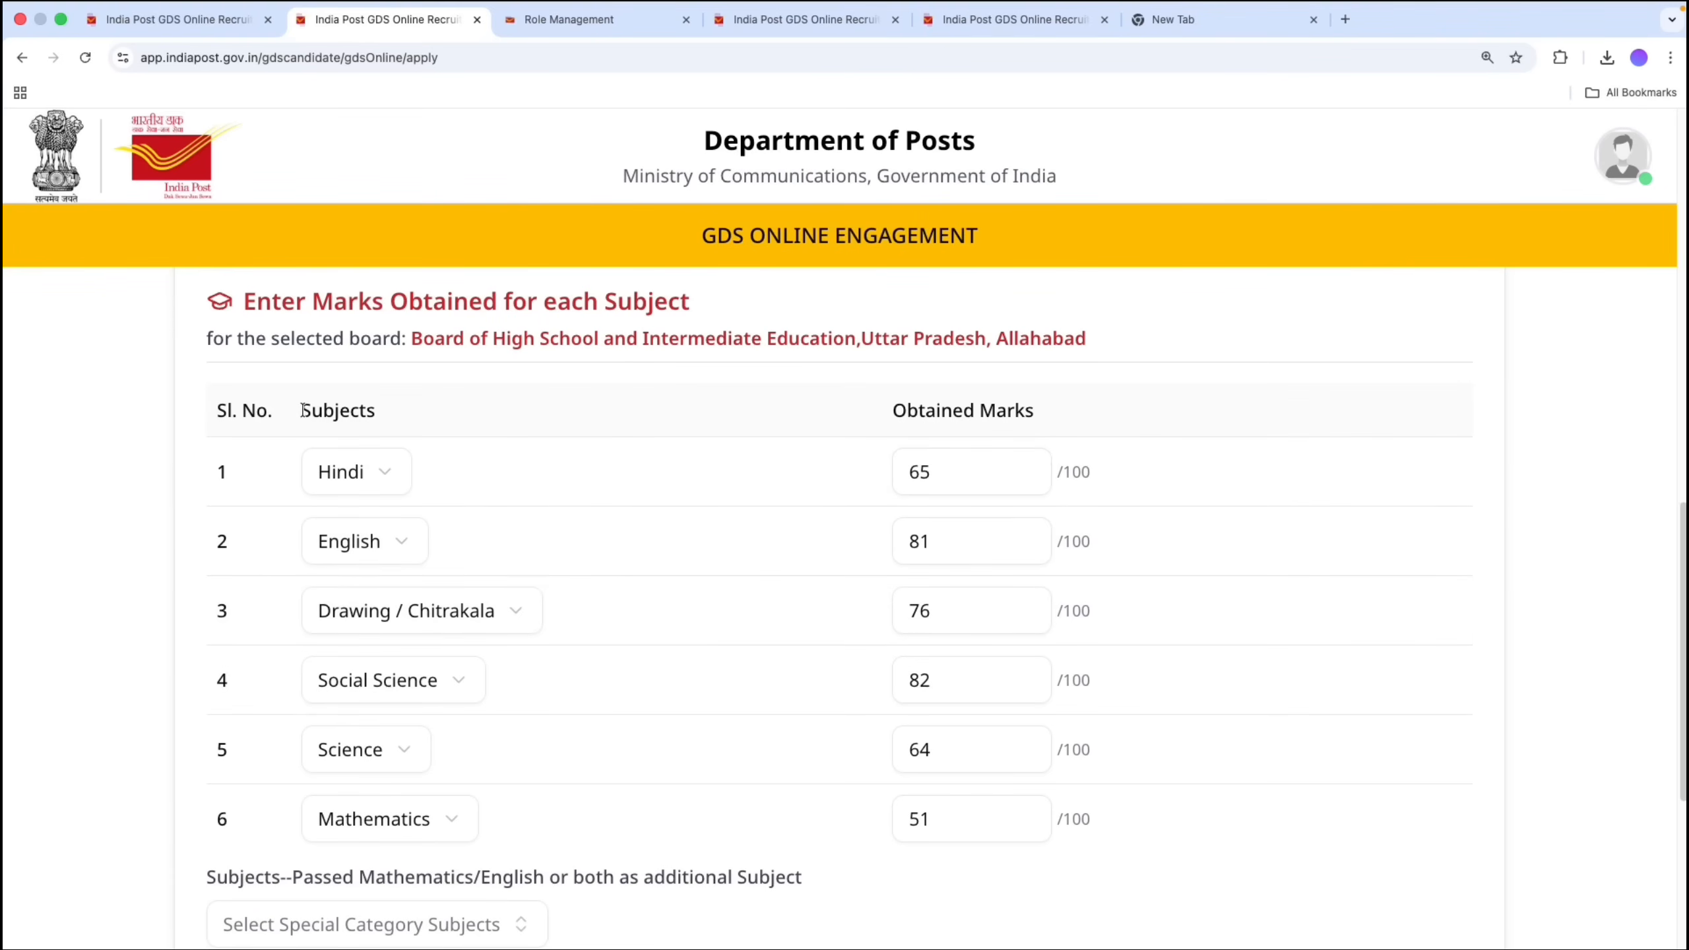
left_click_drag(303, 409, 388, 419)
left_click(456, 412)
left_click(346, 486)
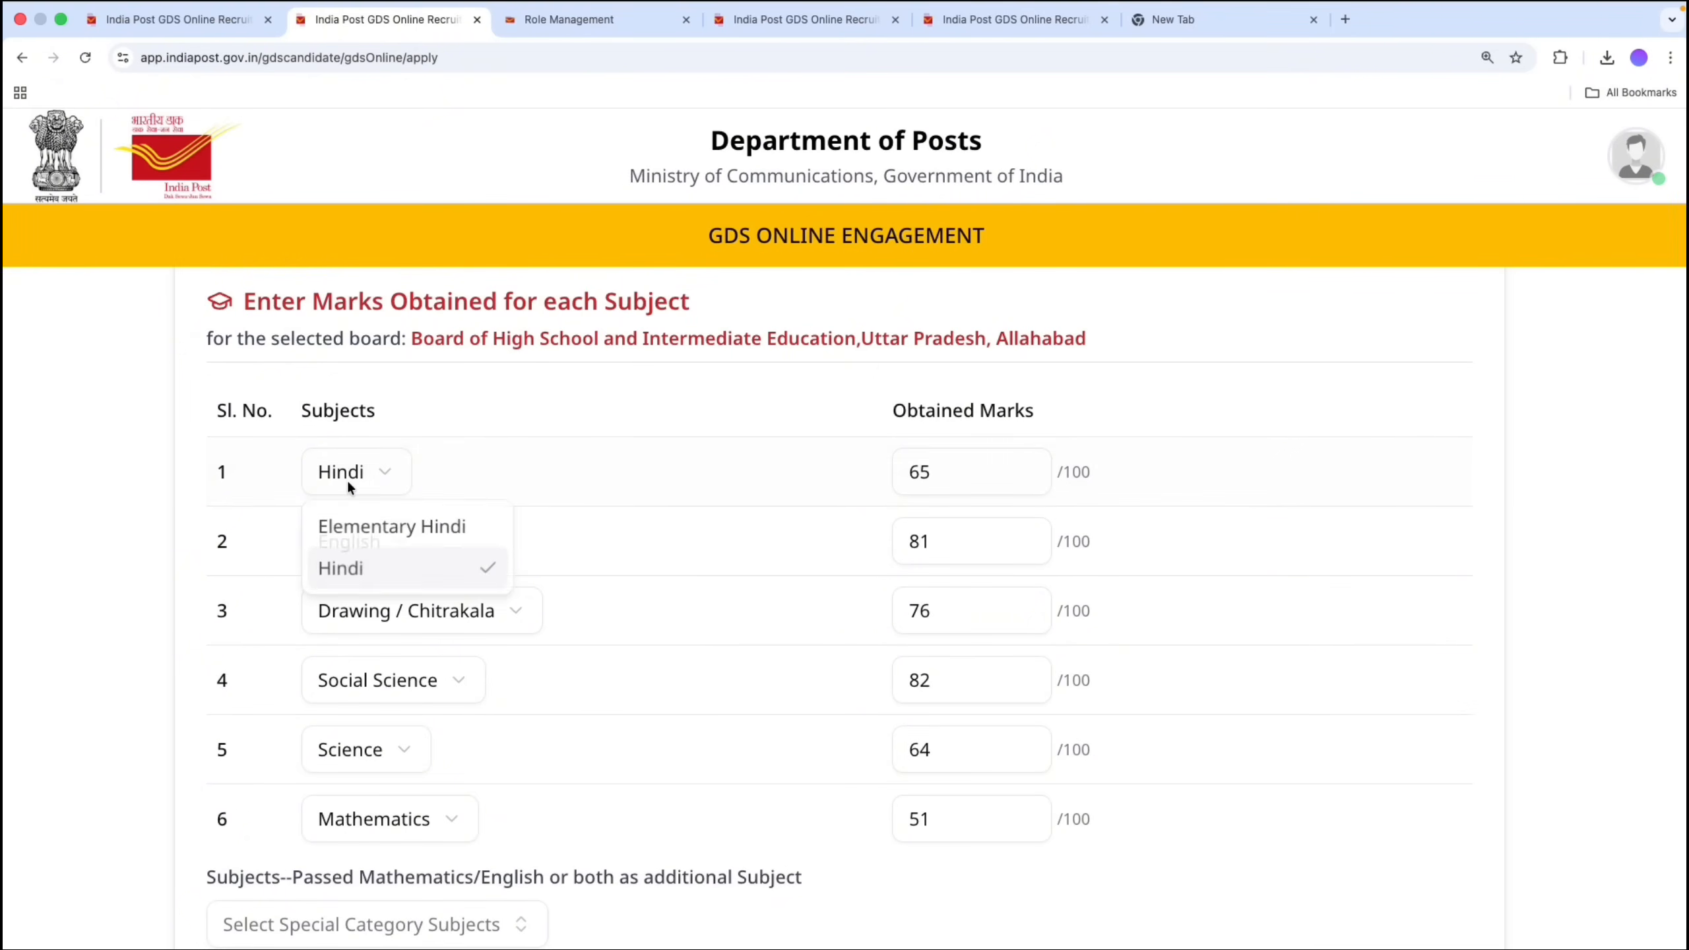
left_click(353, 570)
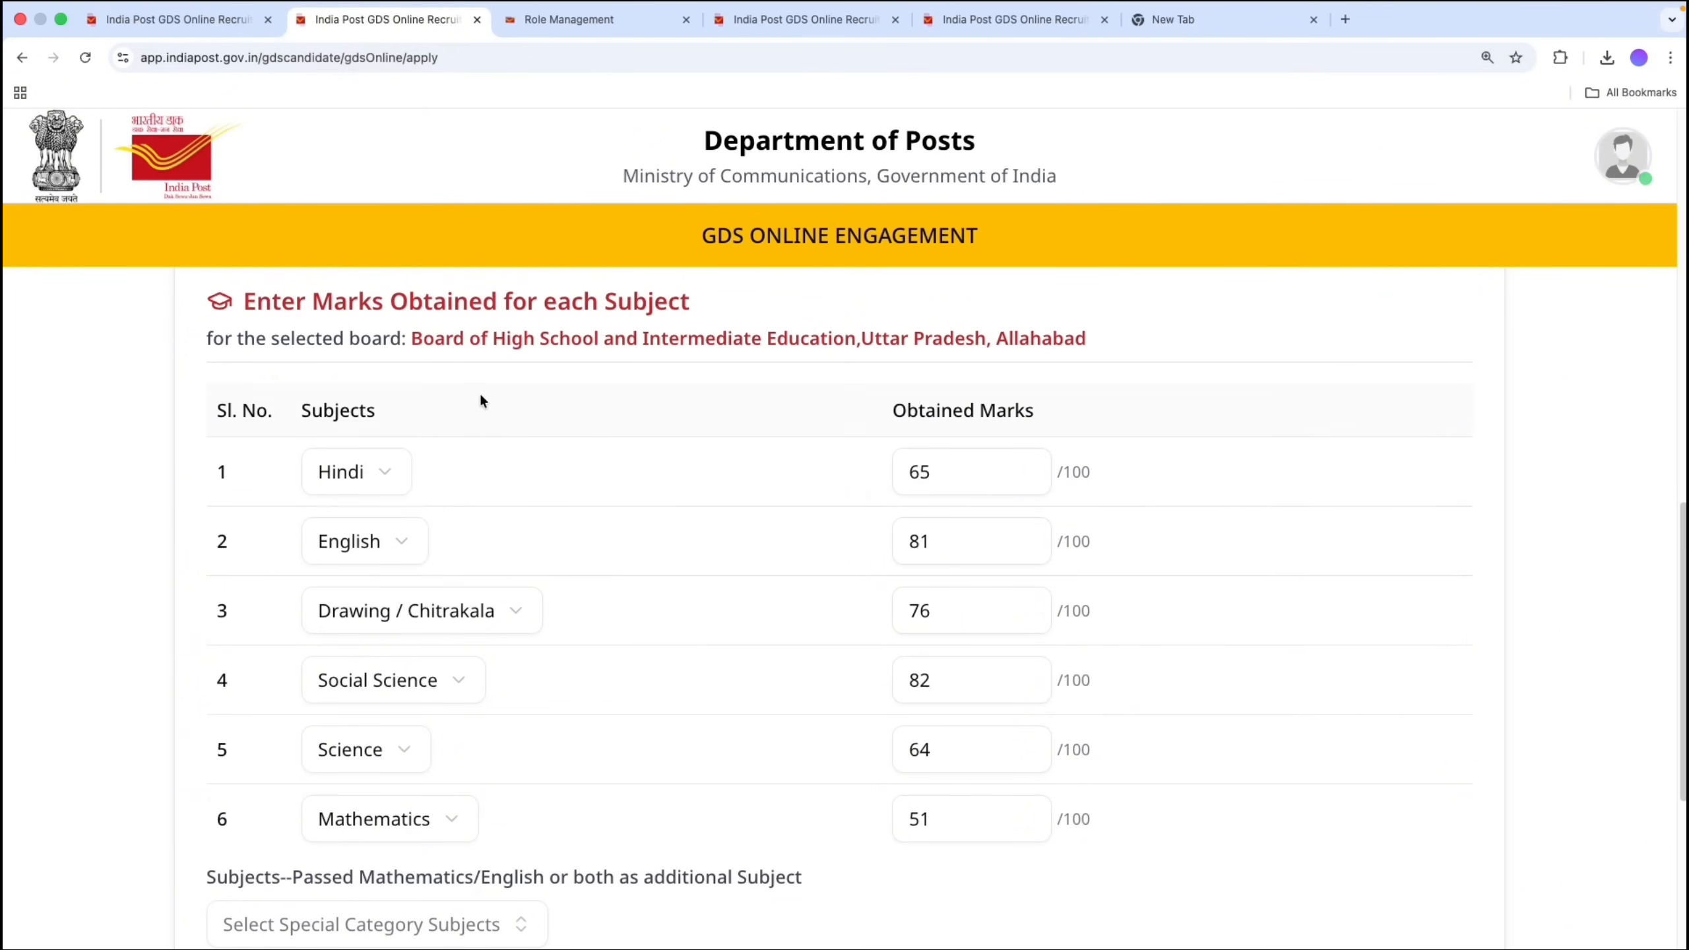
left_click(377, 457)
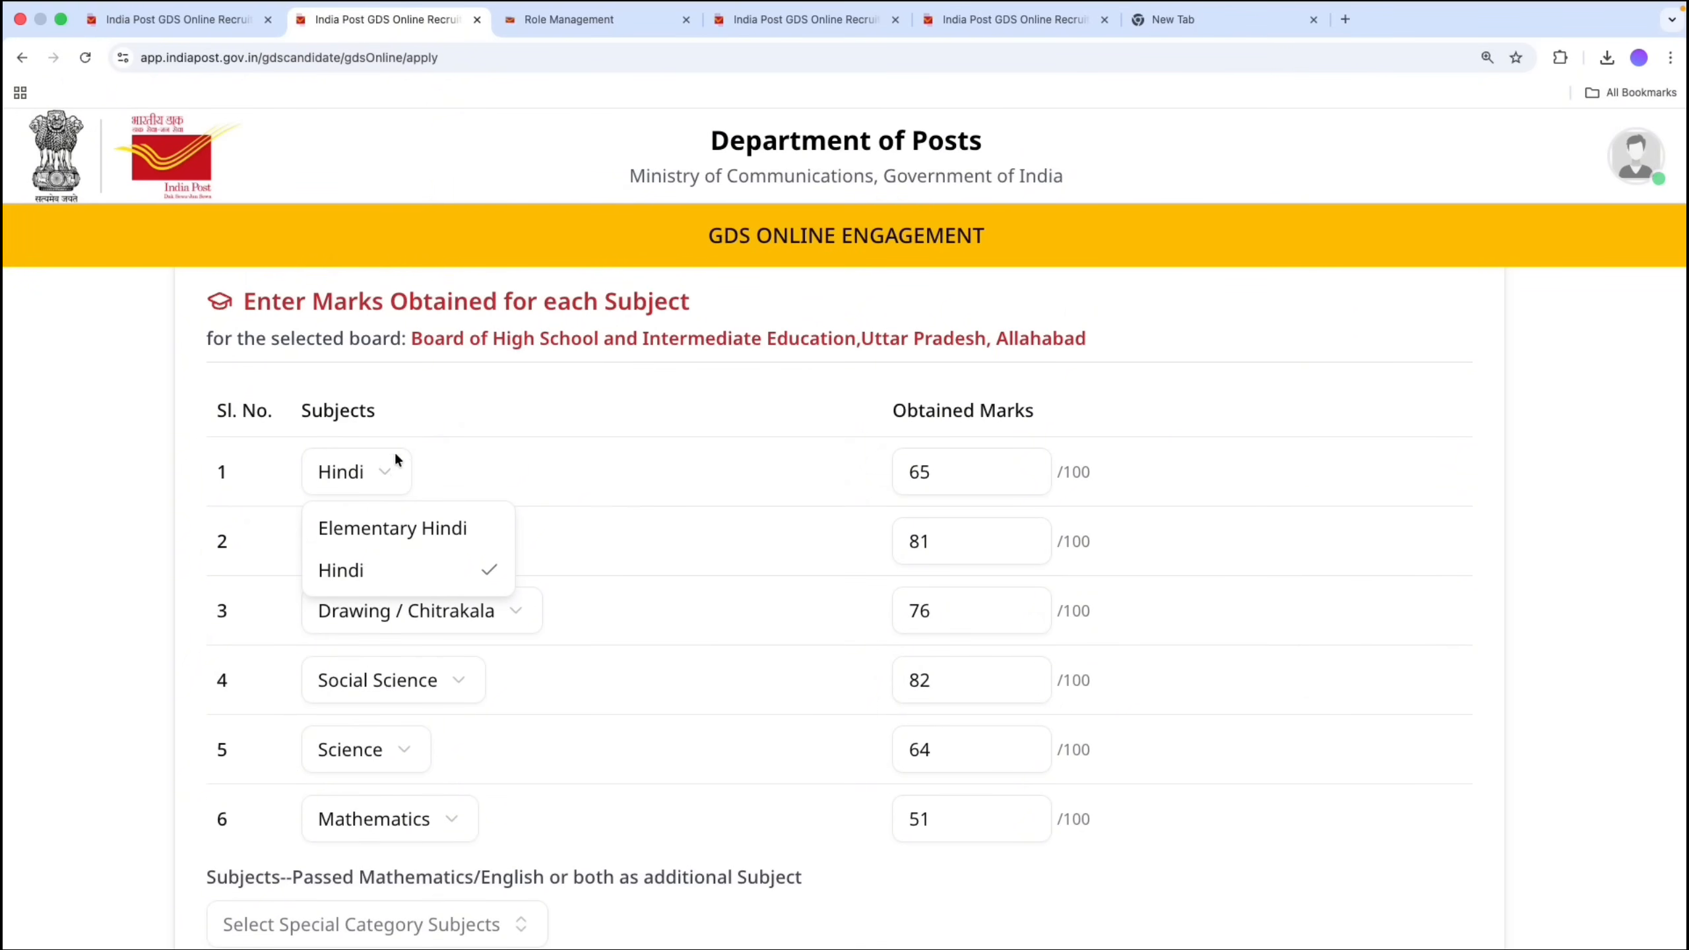
left_click(356, 570)
left_click(360, 541)
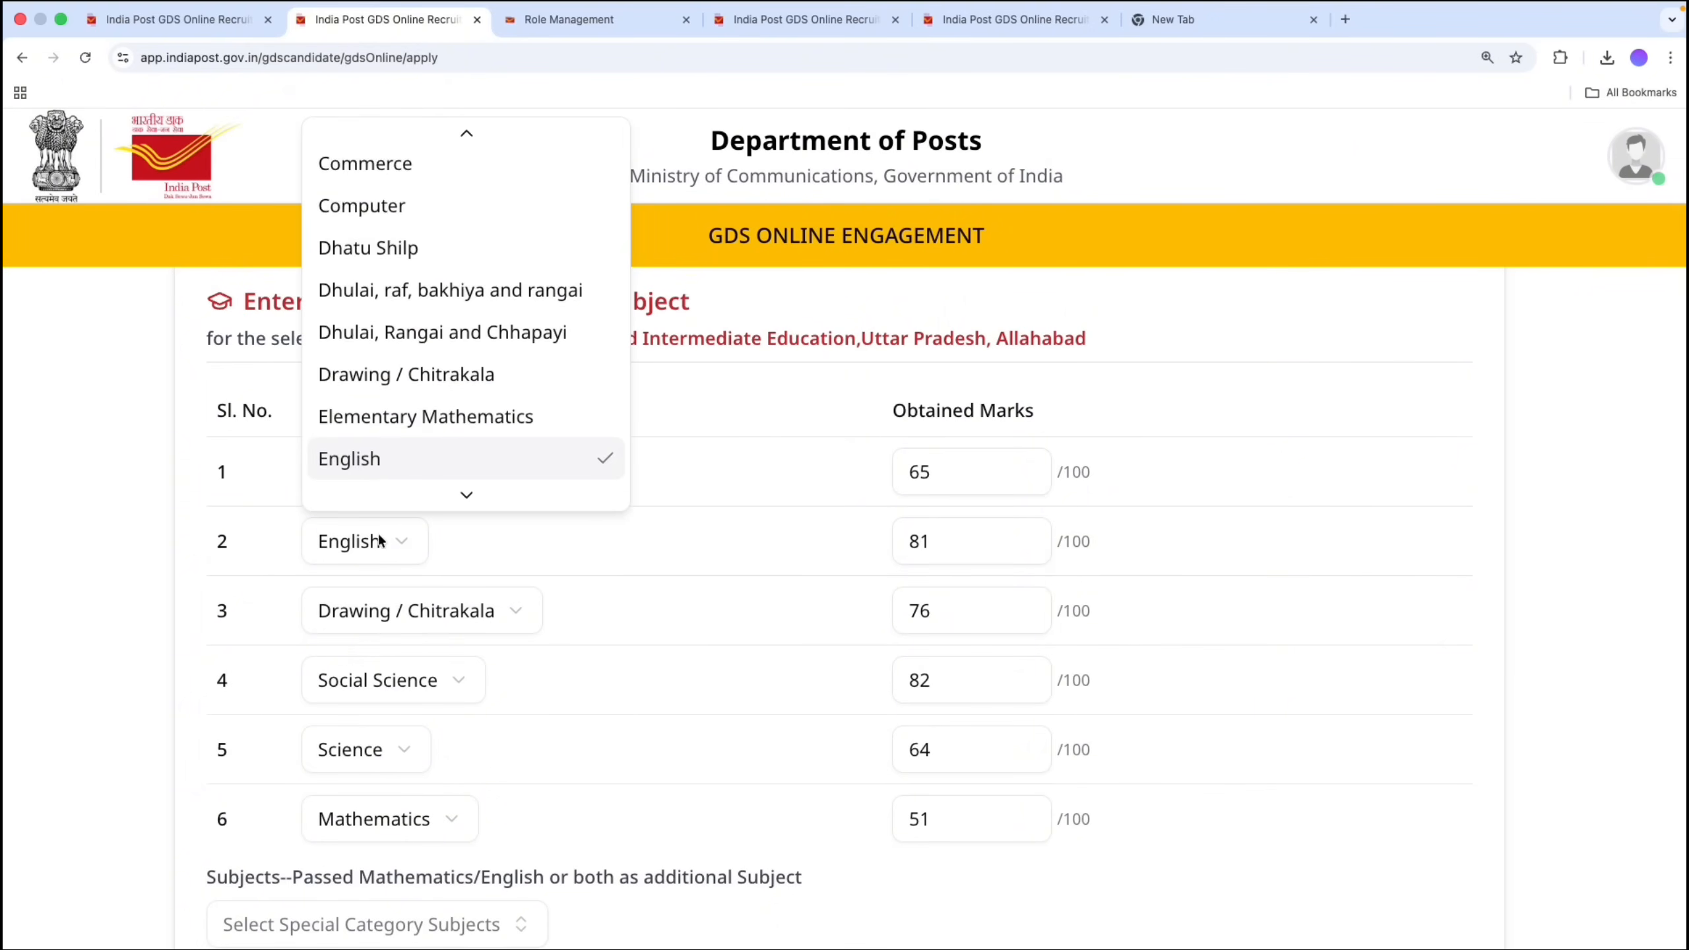
left_click(408, 376)
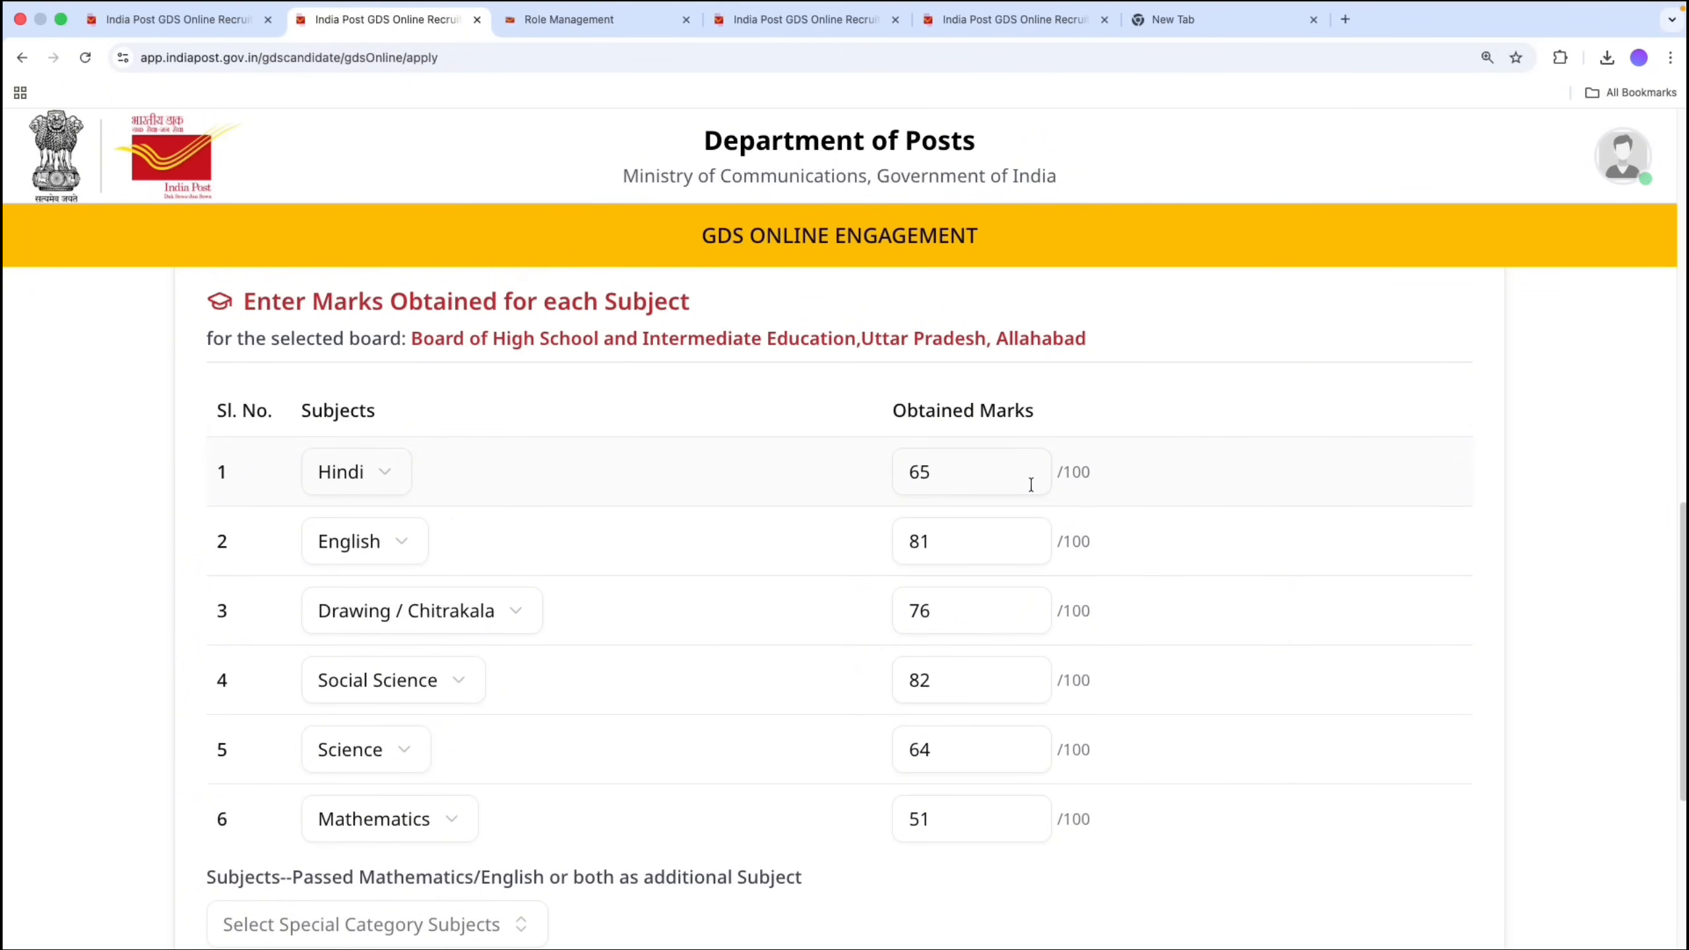
left_click_drag(1058, 477, 1107, 474)
left_click(1121, 471)
scroll(646, 677, "down", 6)
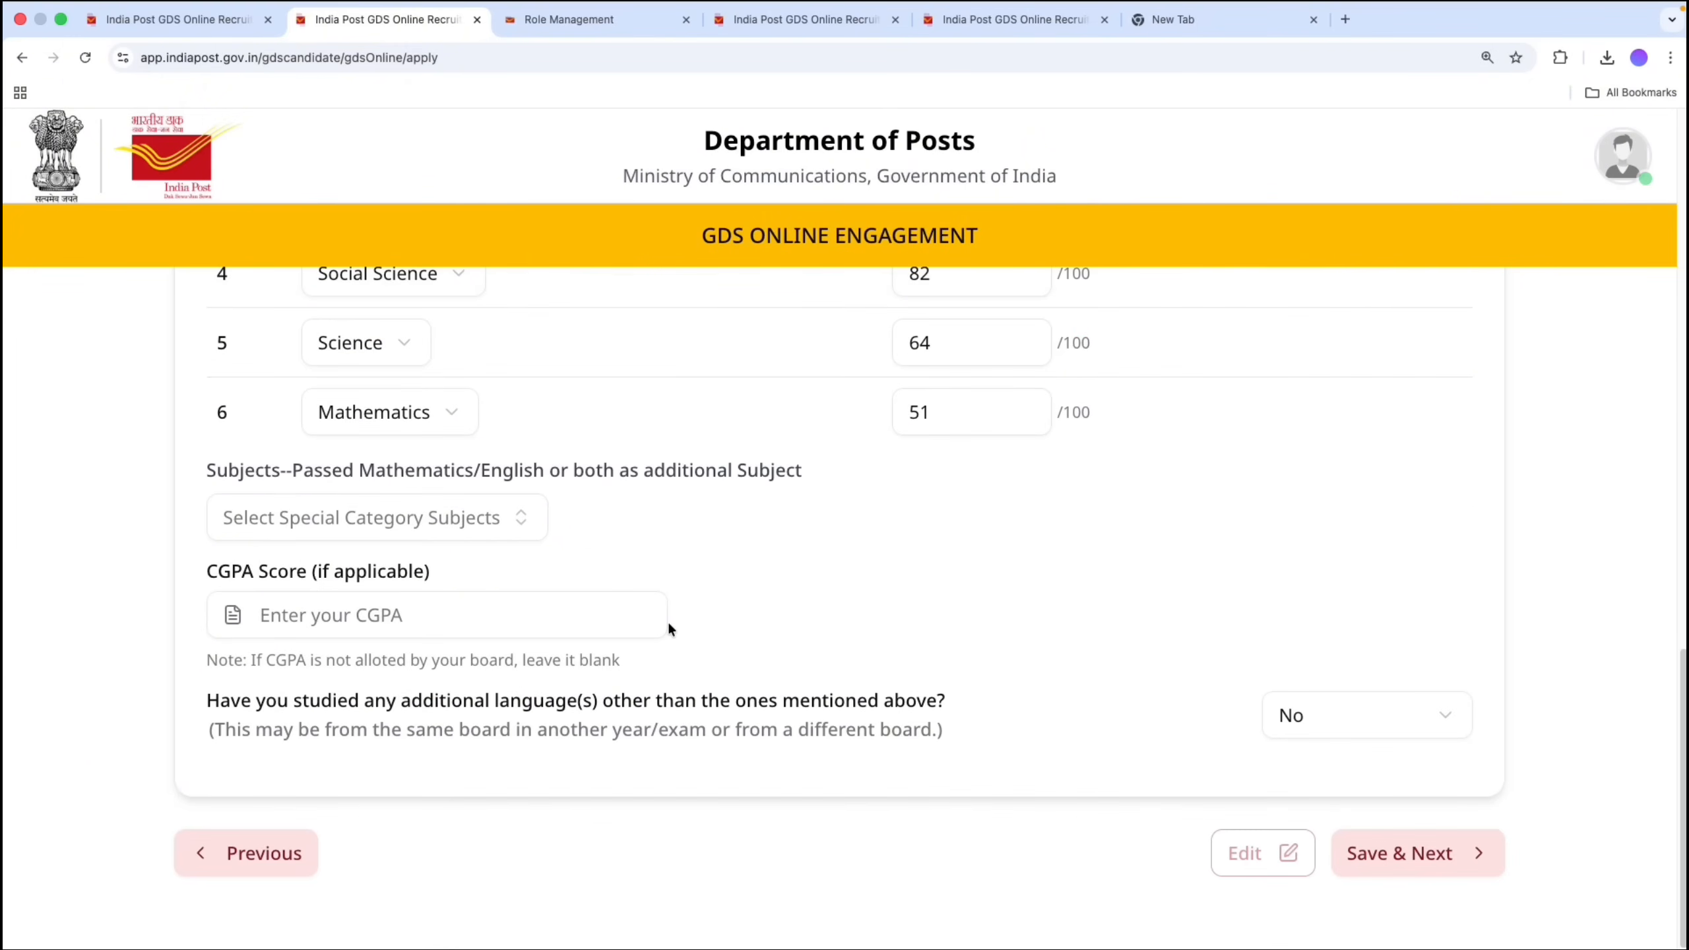
Leave Special Category Subjects and CGPA blank and keep No for additional languages.
left_click(360, 532)
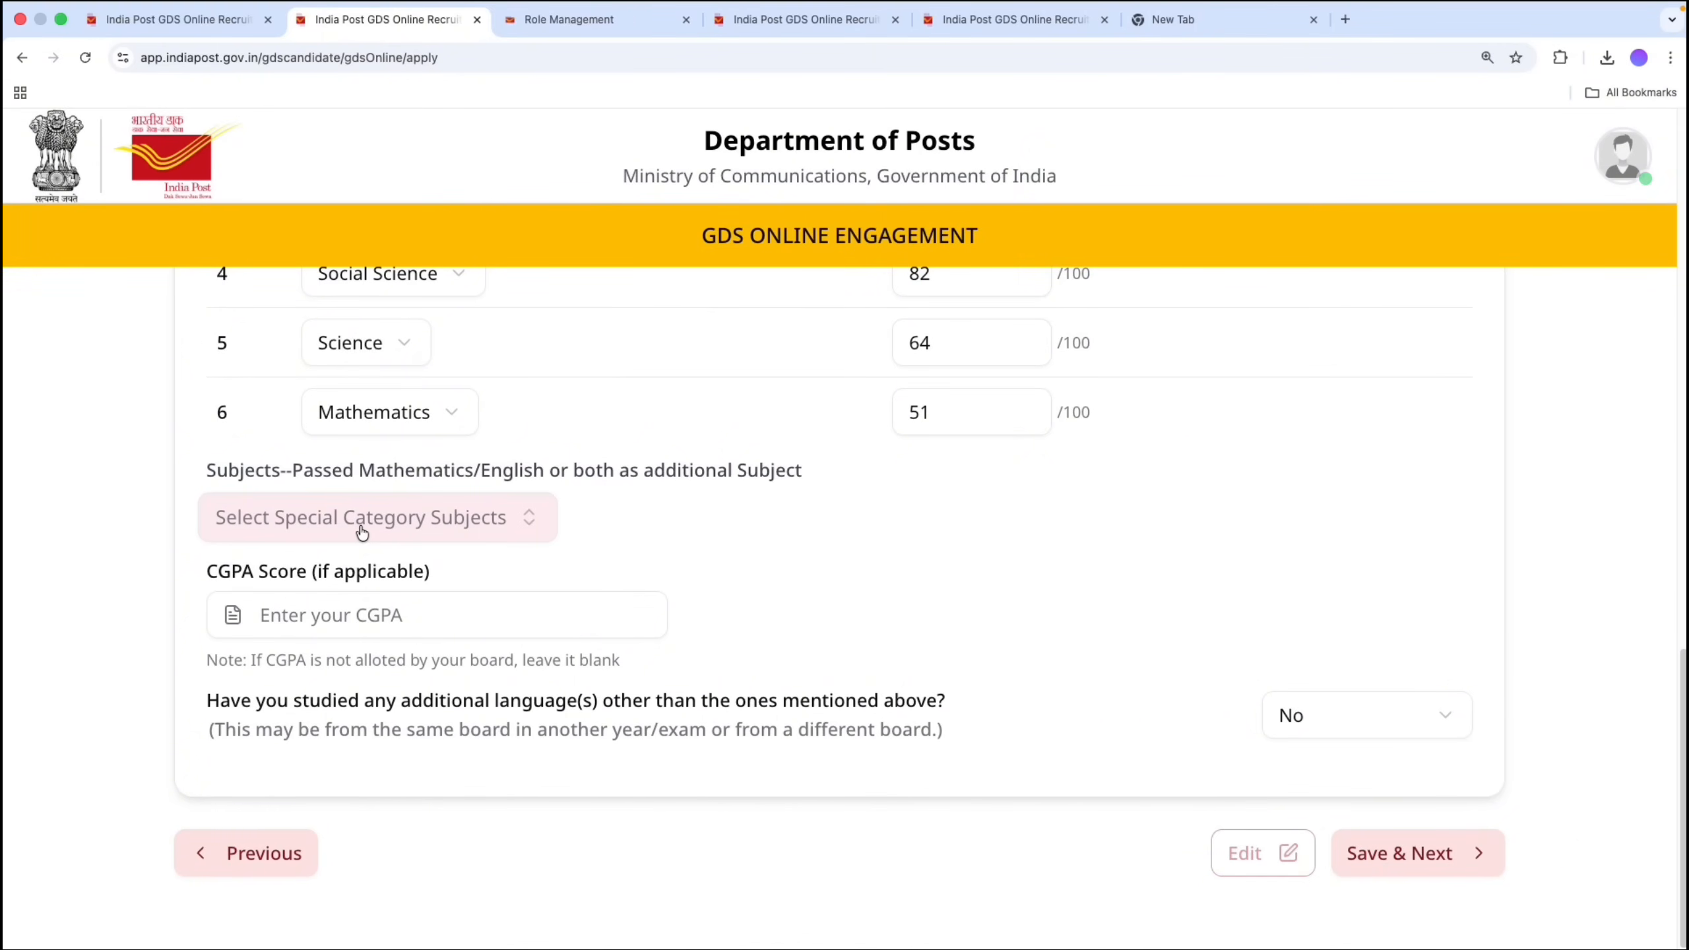
left_click(377, 526)
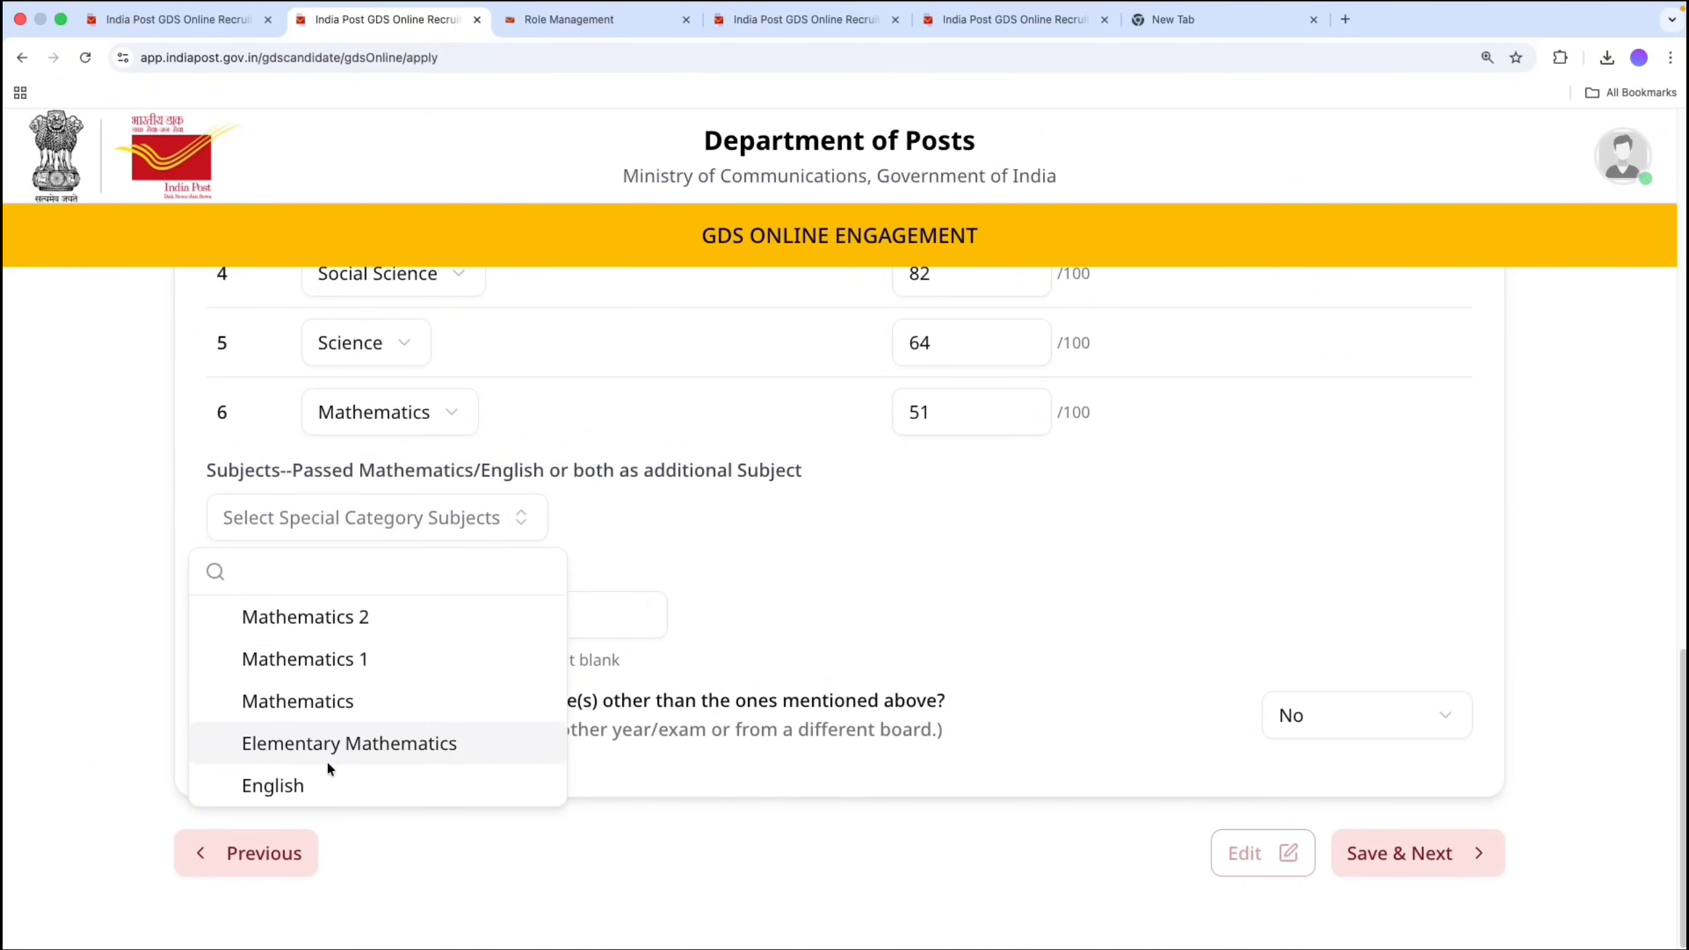
left_click(753, 556)
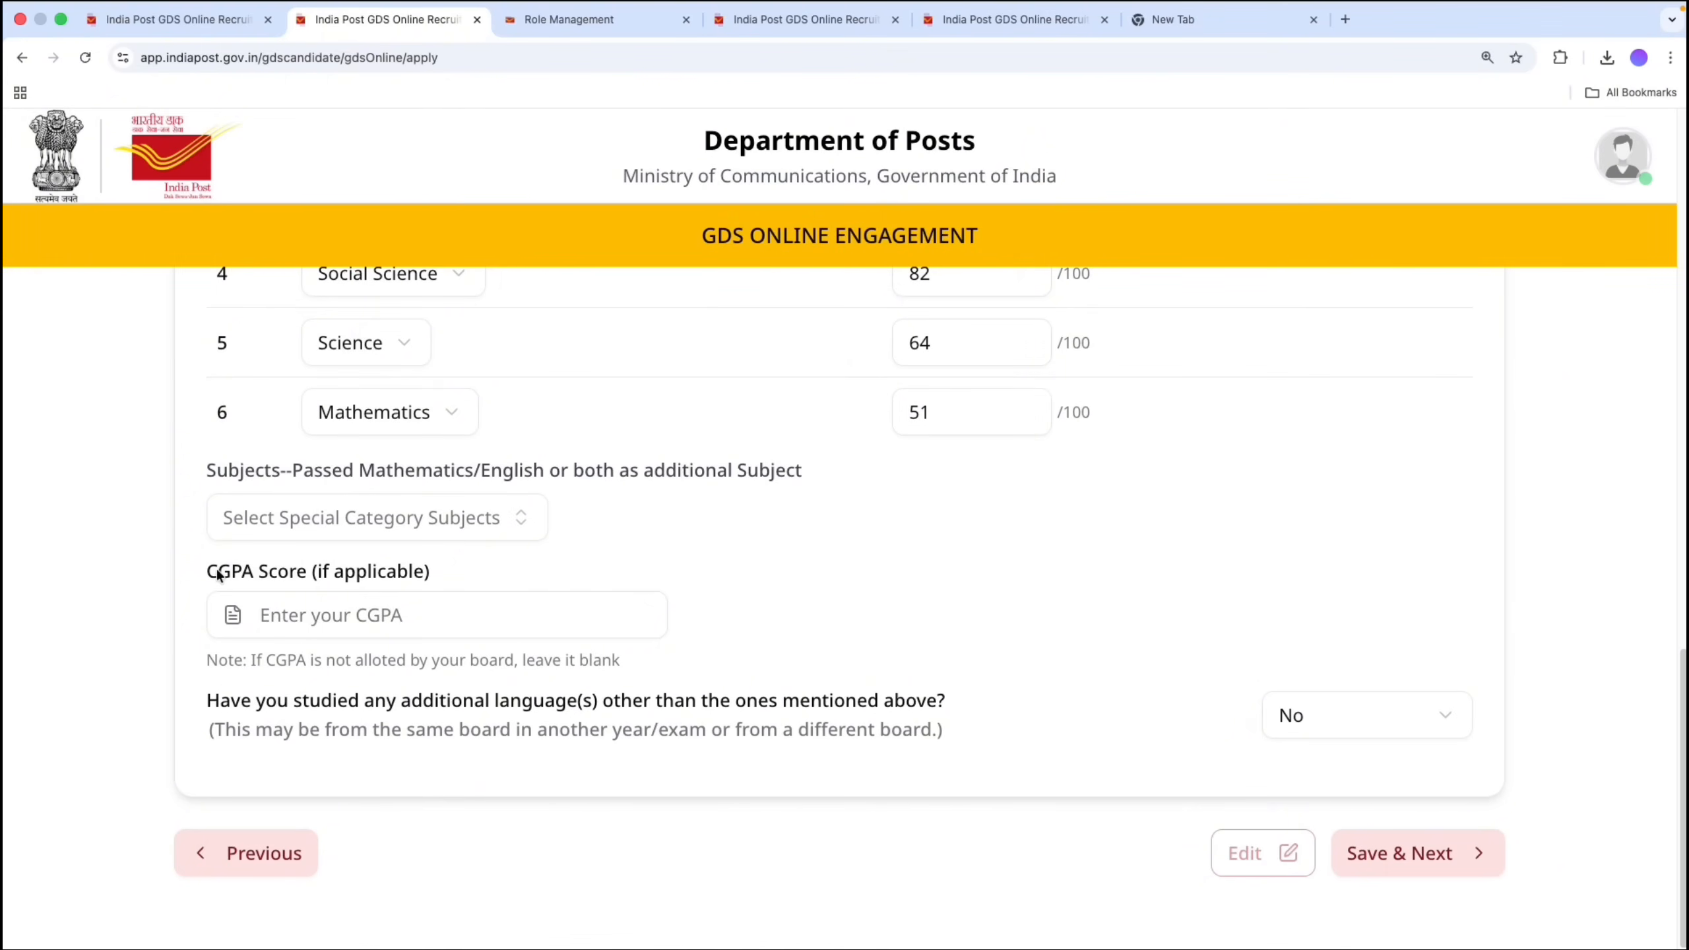
left_click(426, 617)
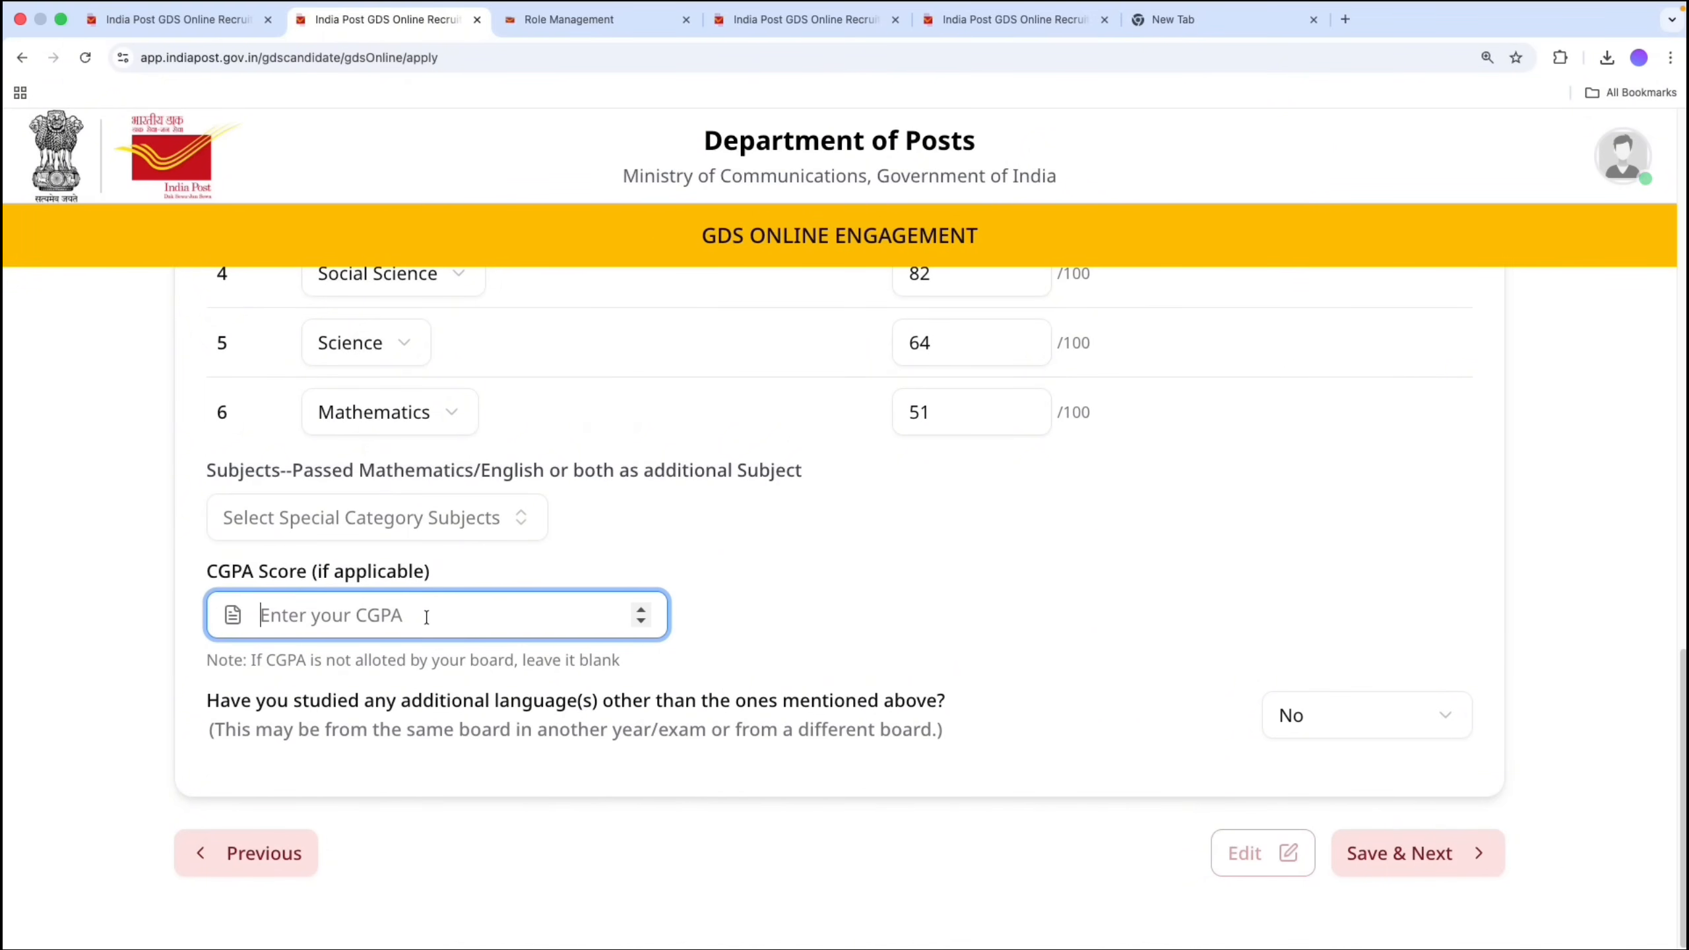
left_click(815, 591)
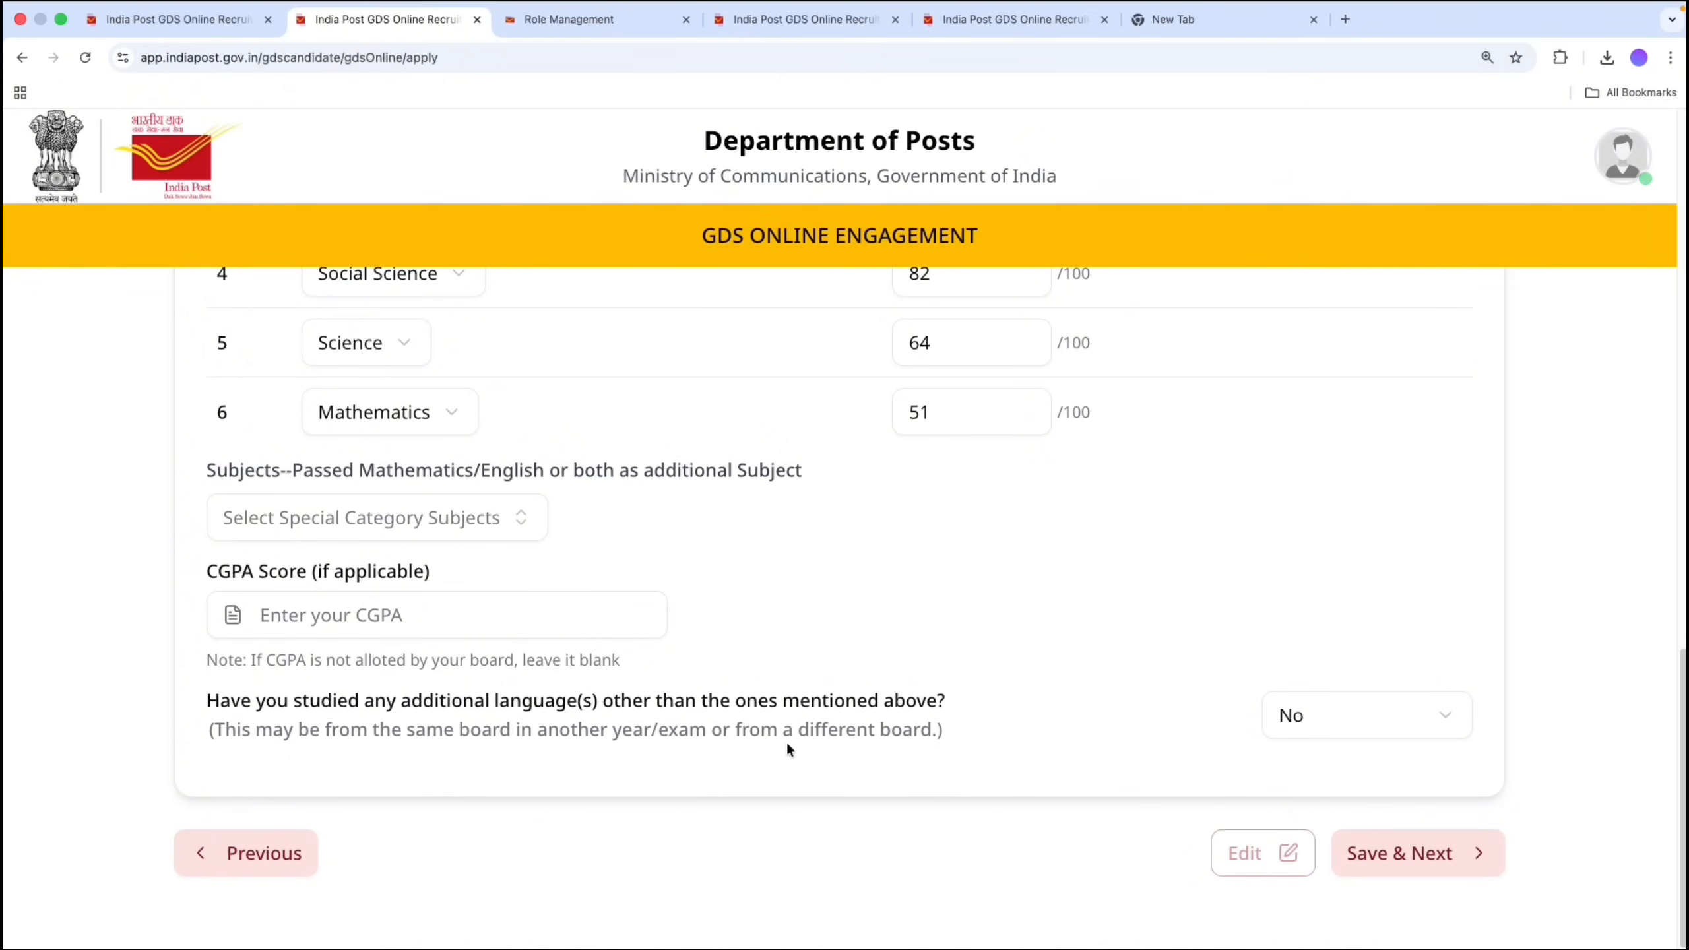
left_click(1342, 716)
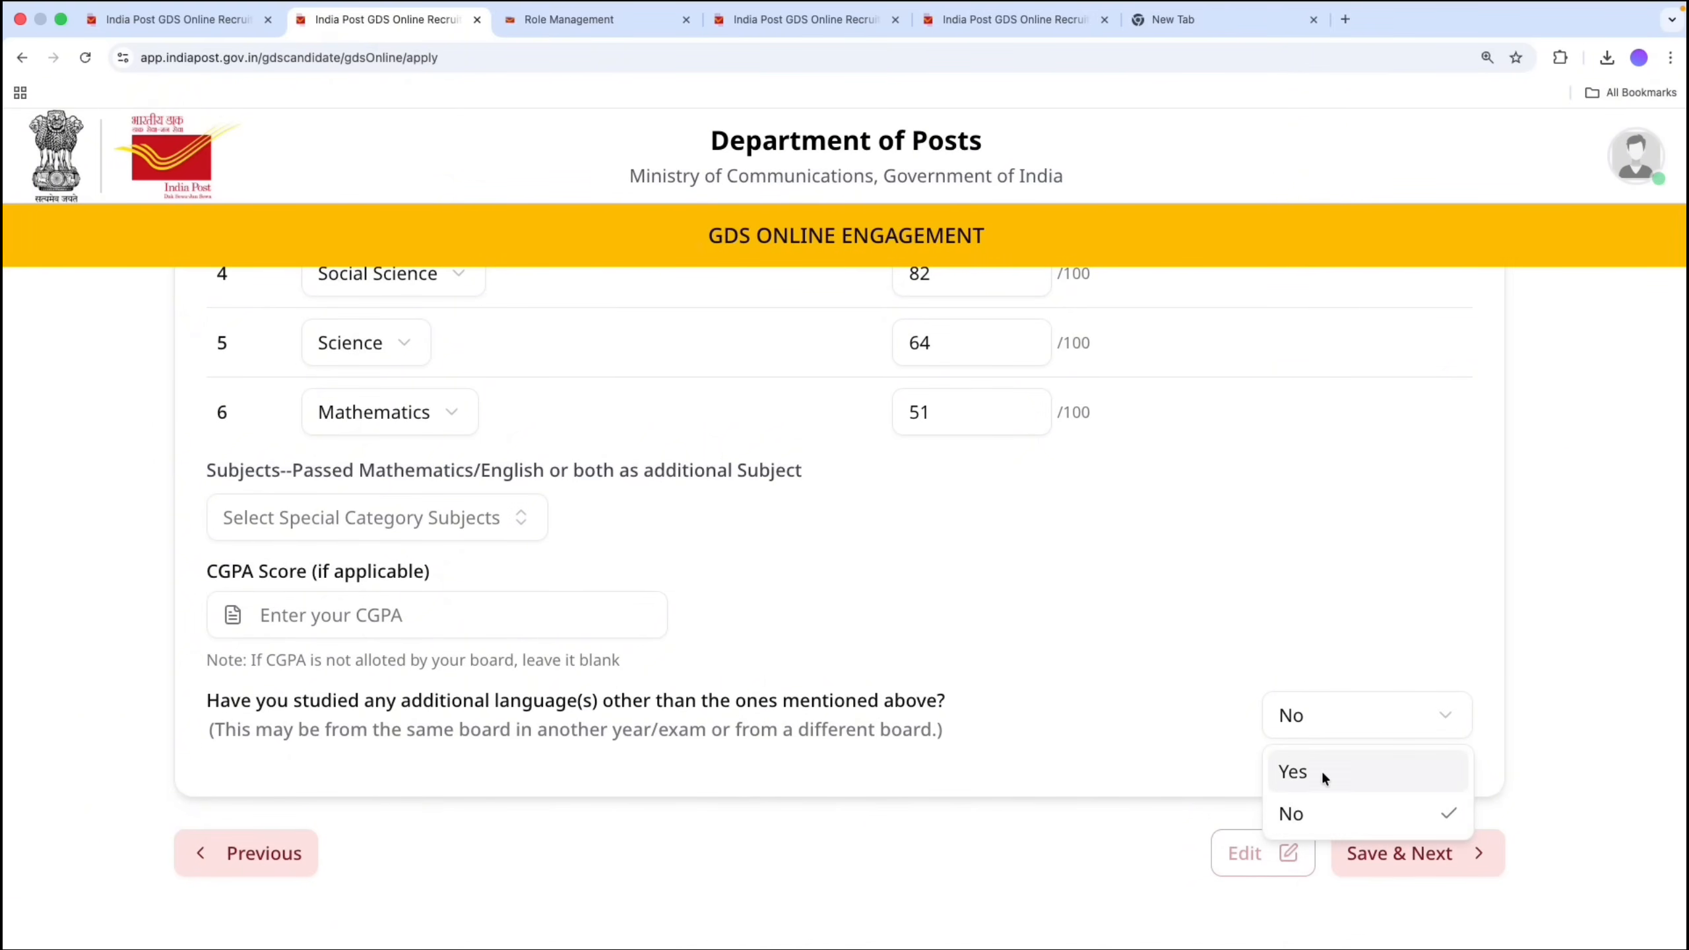
left_click(1321, 769)
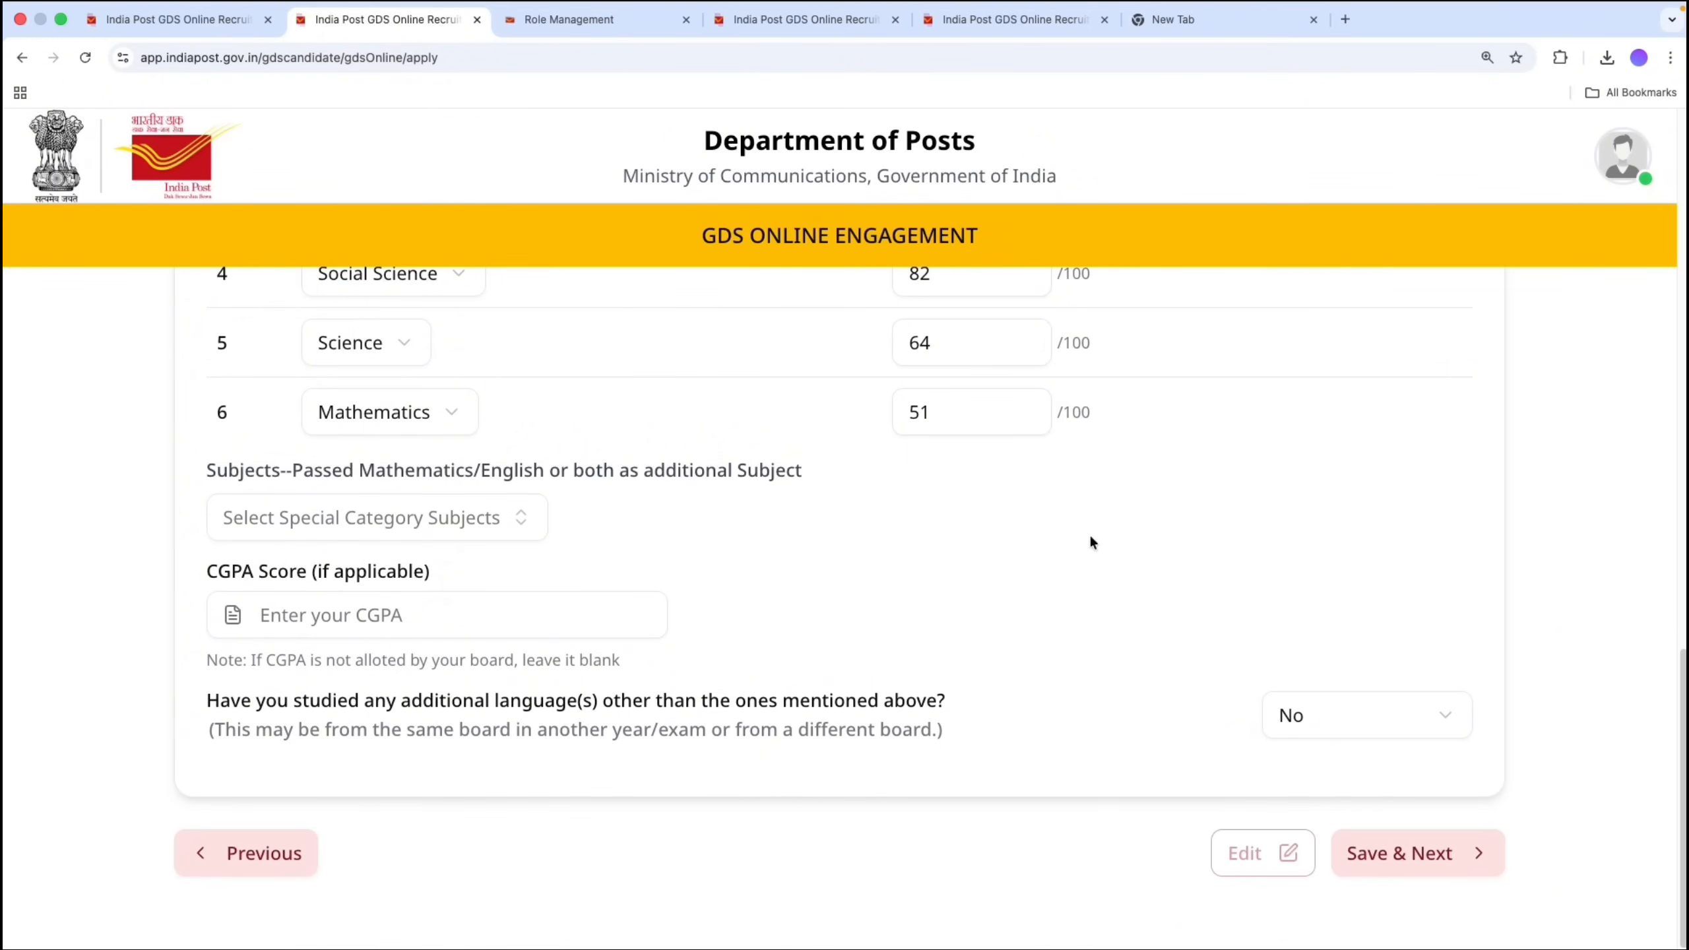
left_click(1370, 709)
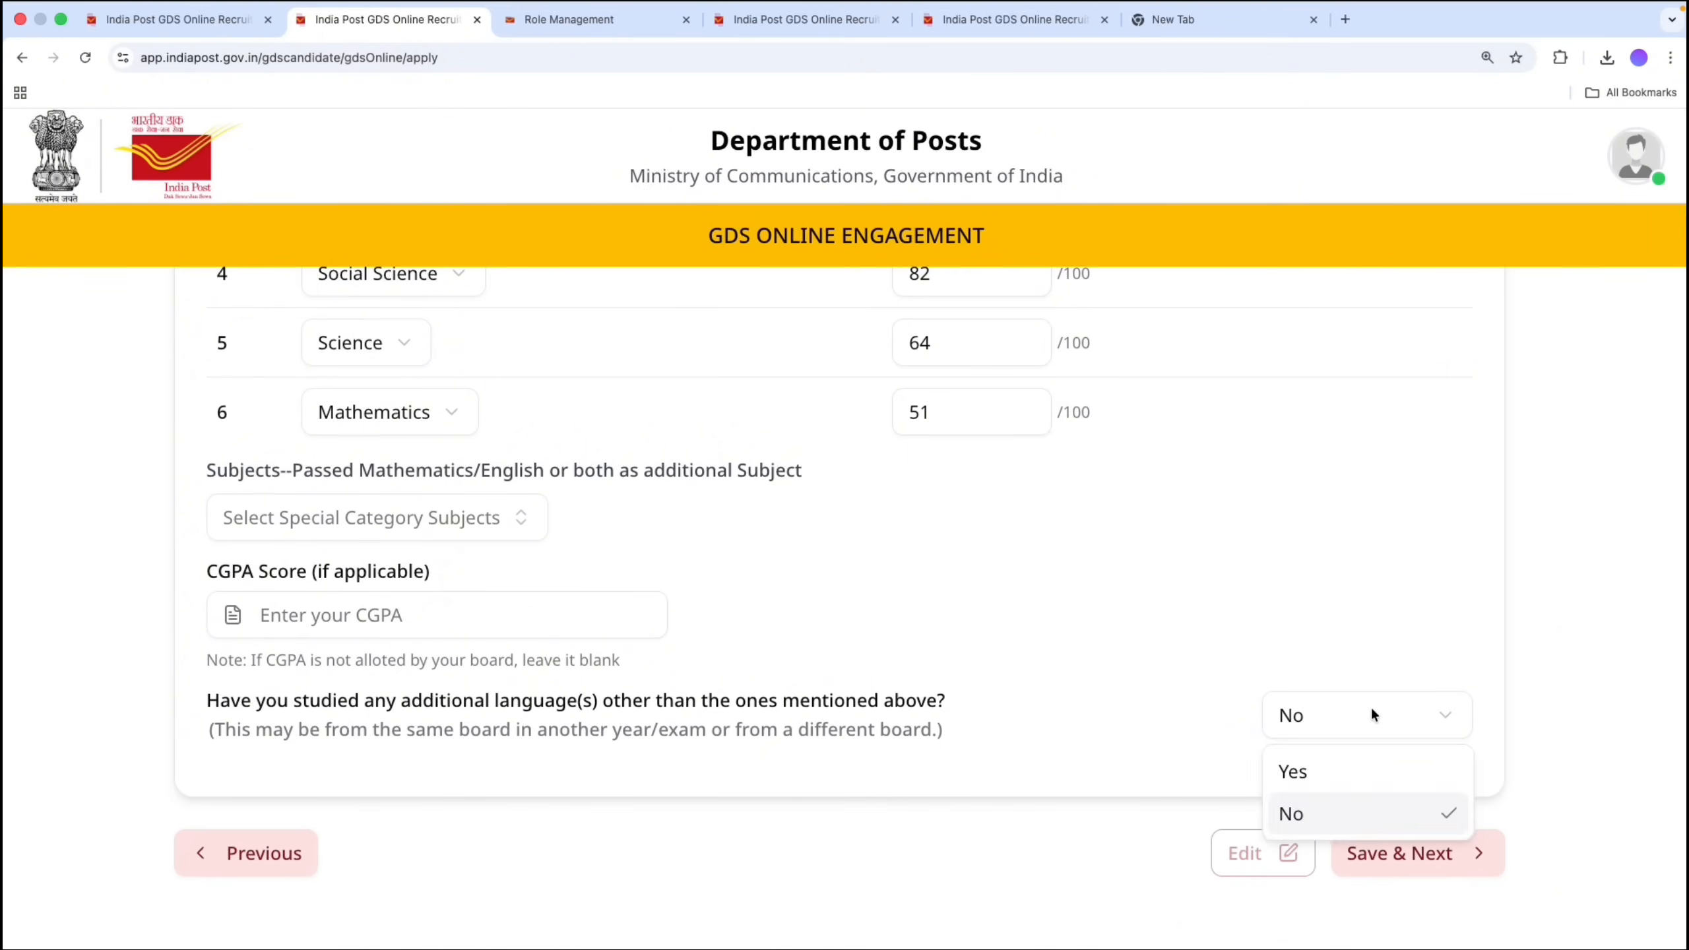
left_click(1370, 710)
Save the educational details, confirming the warning, and reach the Post Preferences form.
left_click(1396, 857)
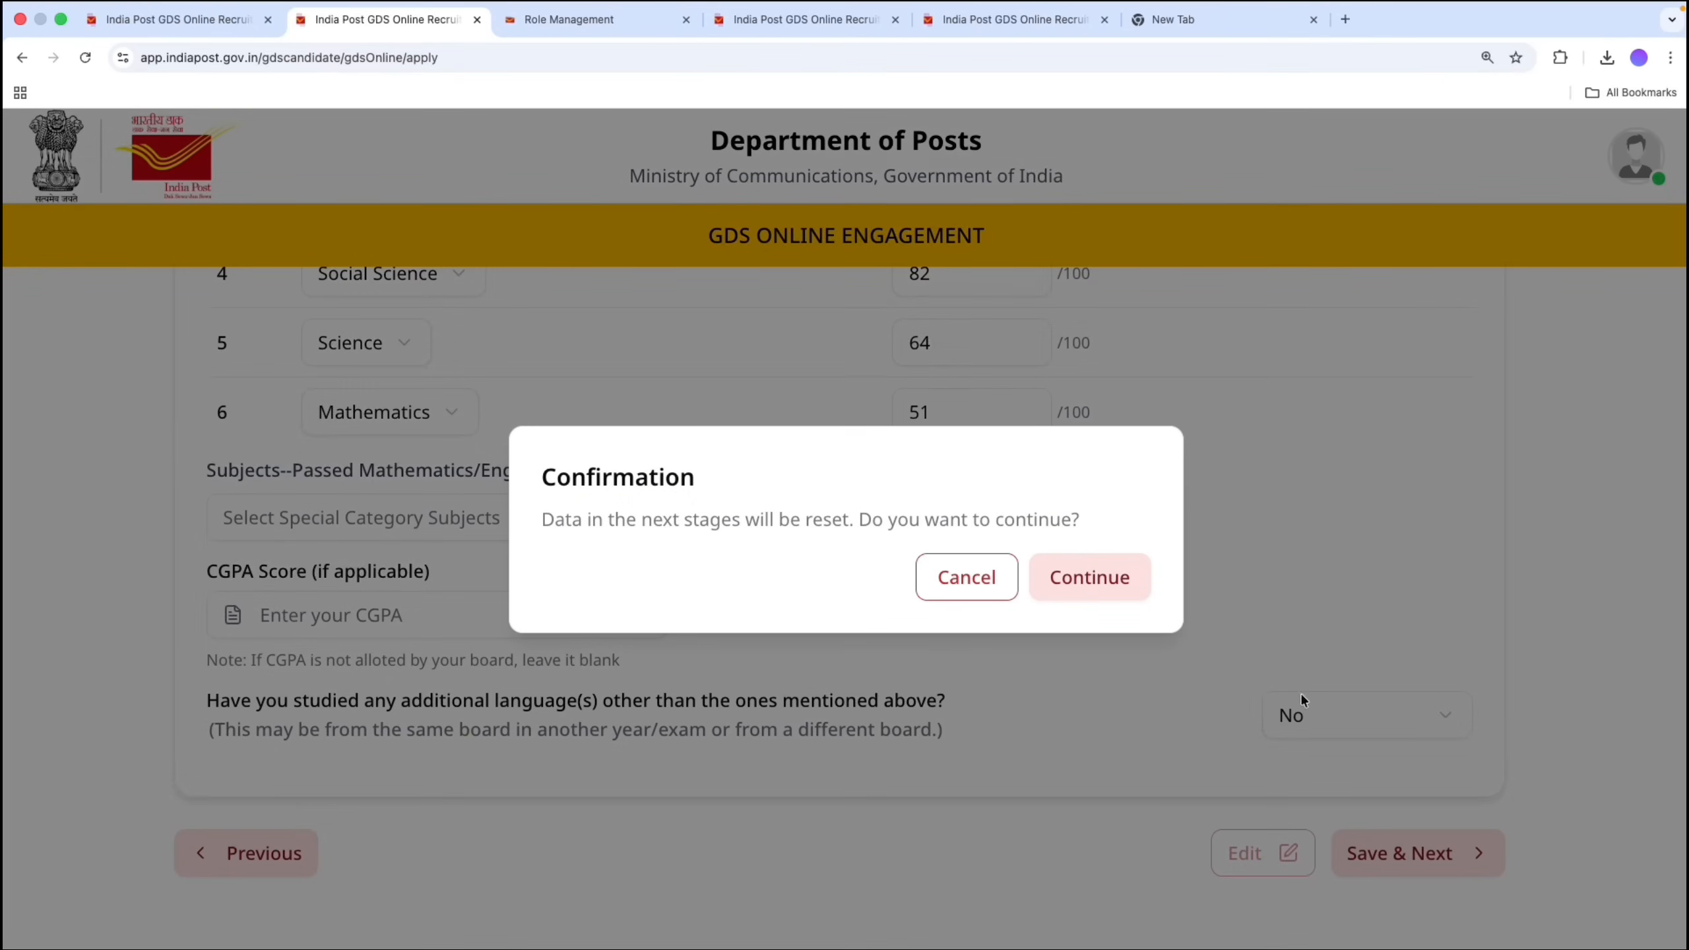
left_click(1091, 577)
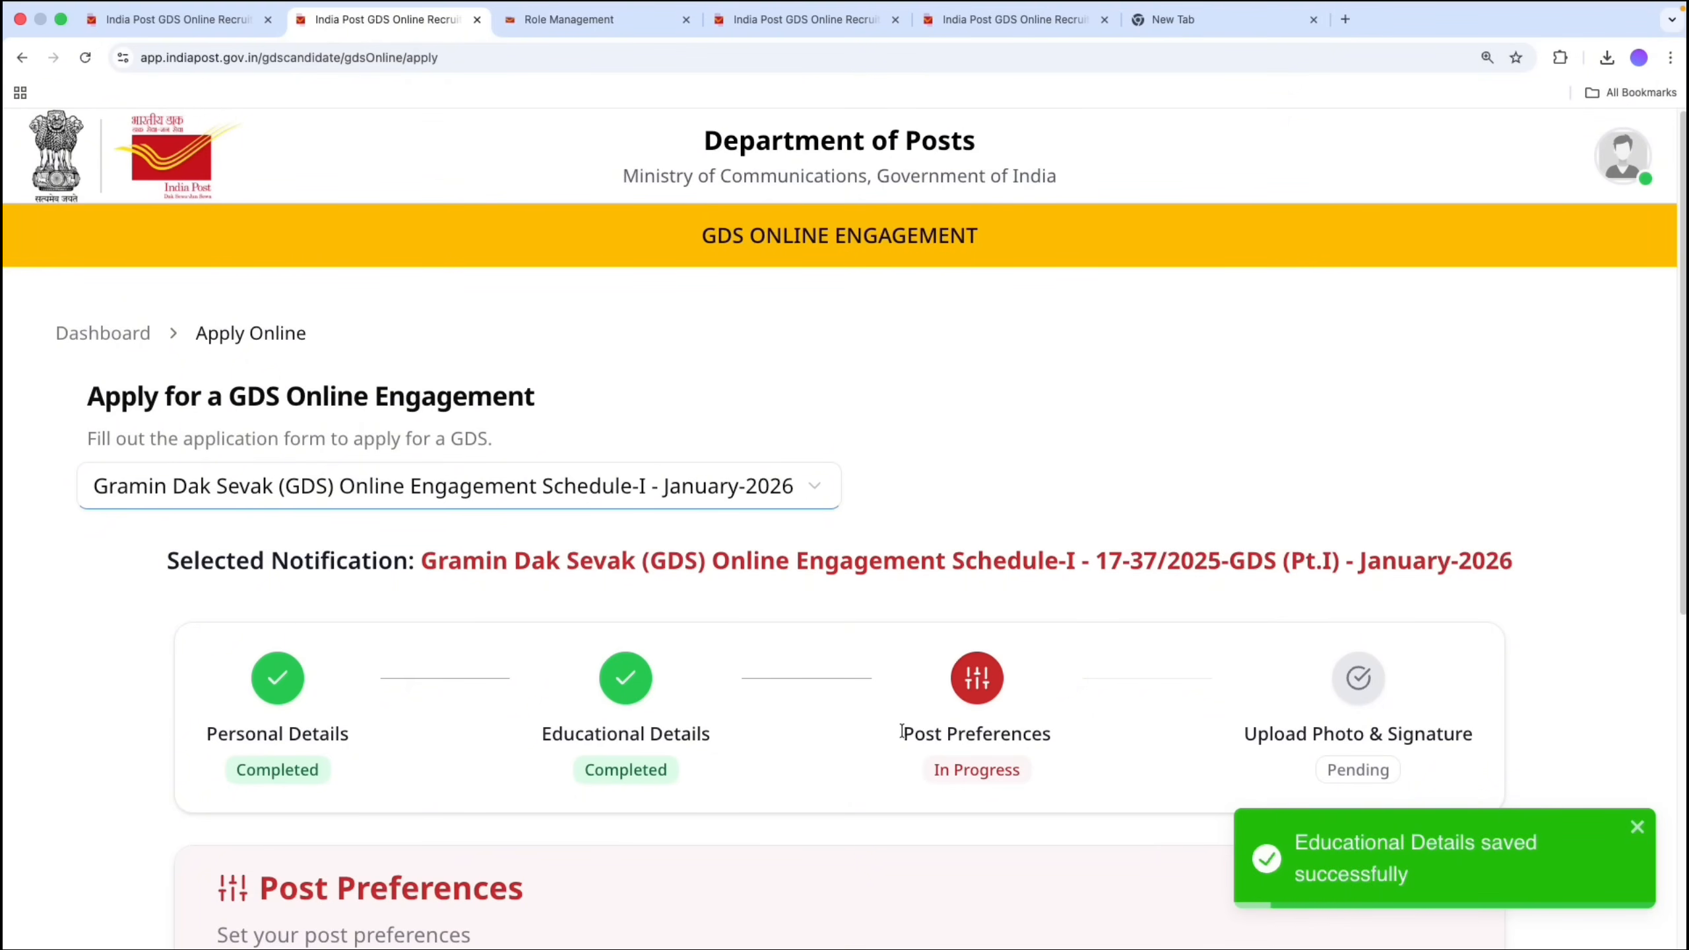
left_click_drag(904, 732, 1008, 750)
scroll(526, 588, "down", 8)
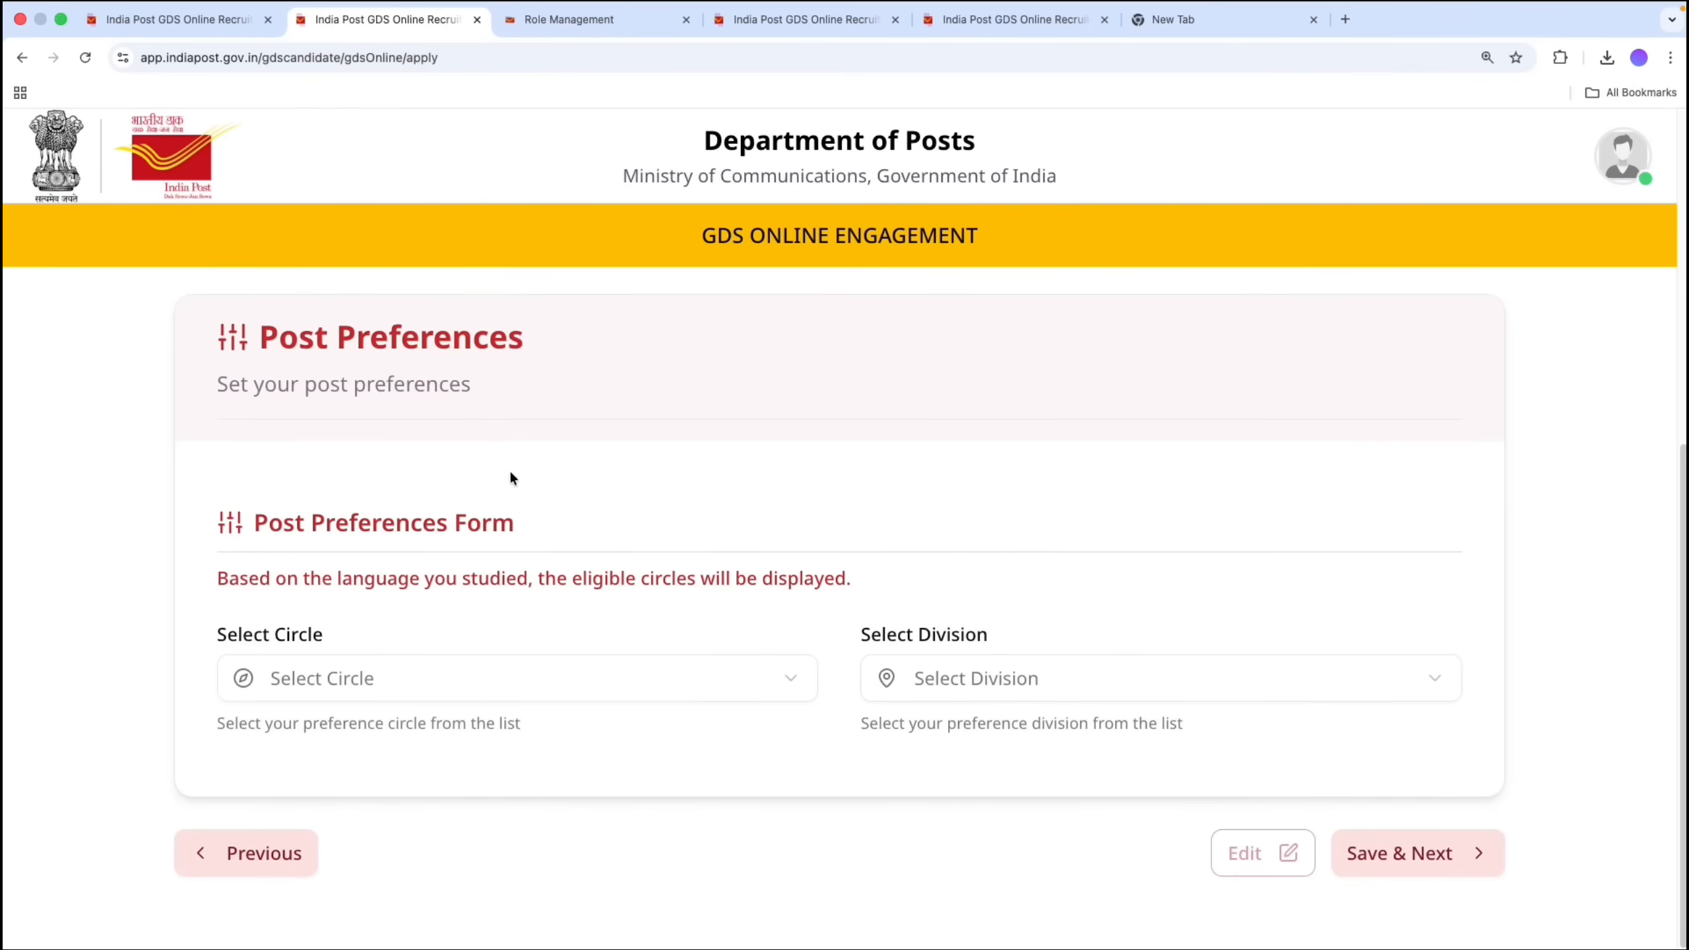
left_click_drag(250, 526, 505, 533)
Look through the Select Circle list without choosing, then return to the portal home tab.
left_click(470, 413)
left_click_drag(268, 526, 399, 530)
left_click(574, 509)
left_click(370, 670)
scroll(406, 505, "down", 1)
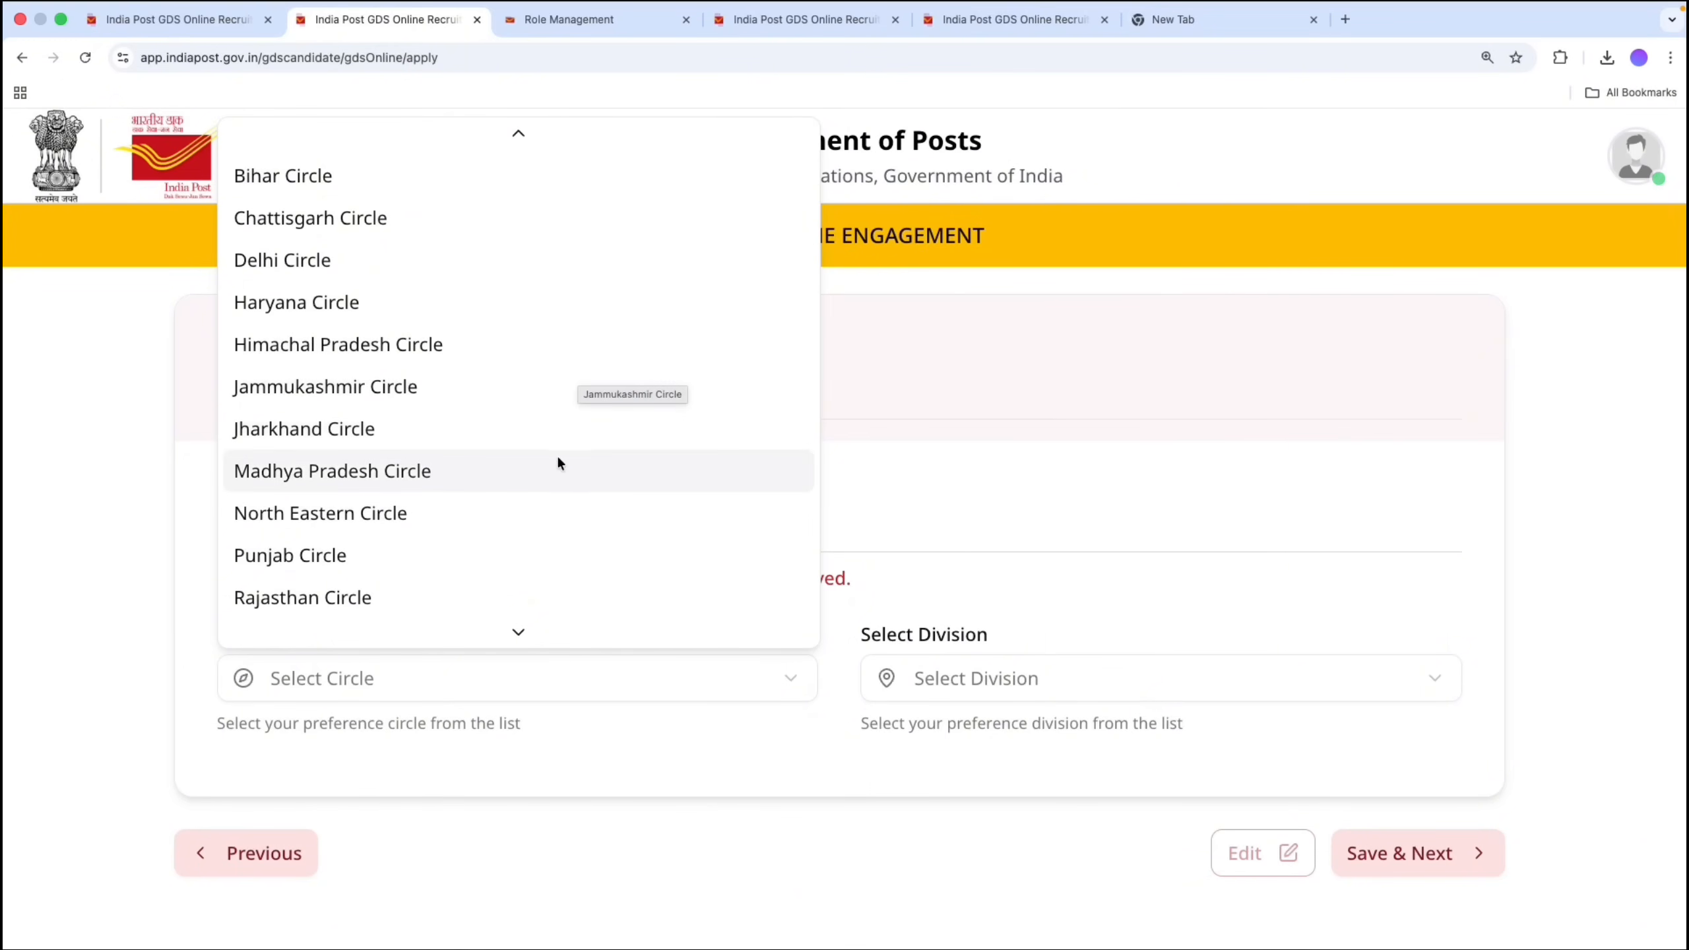
left_click(883, 490)
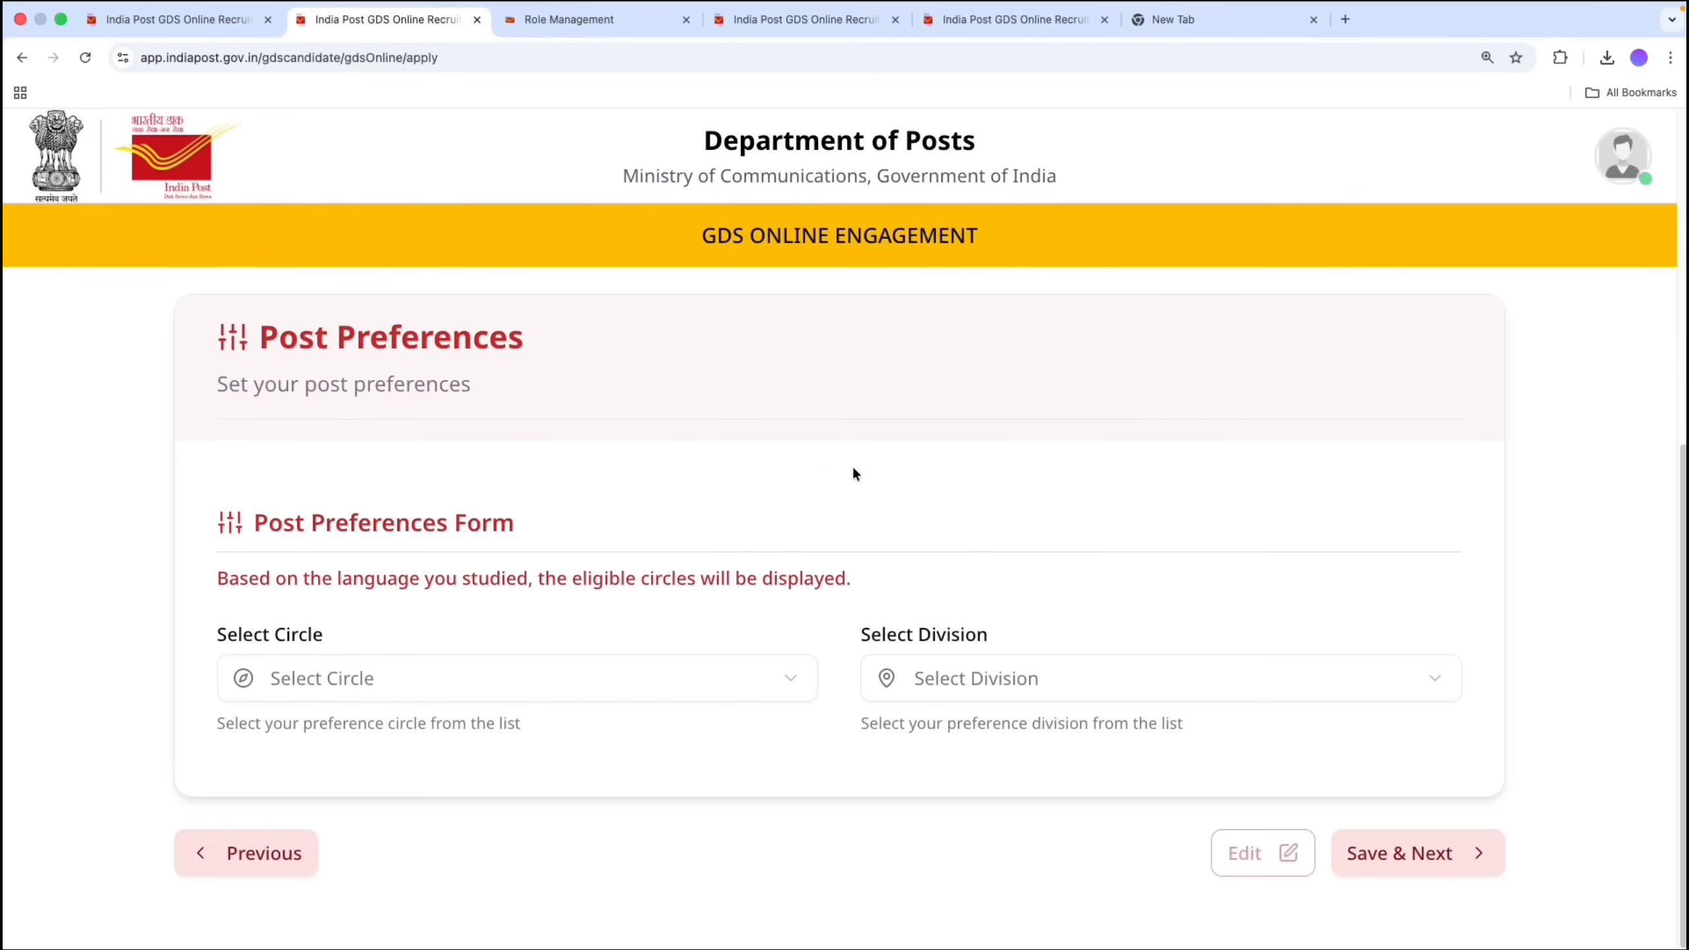
left_click(186, 19)
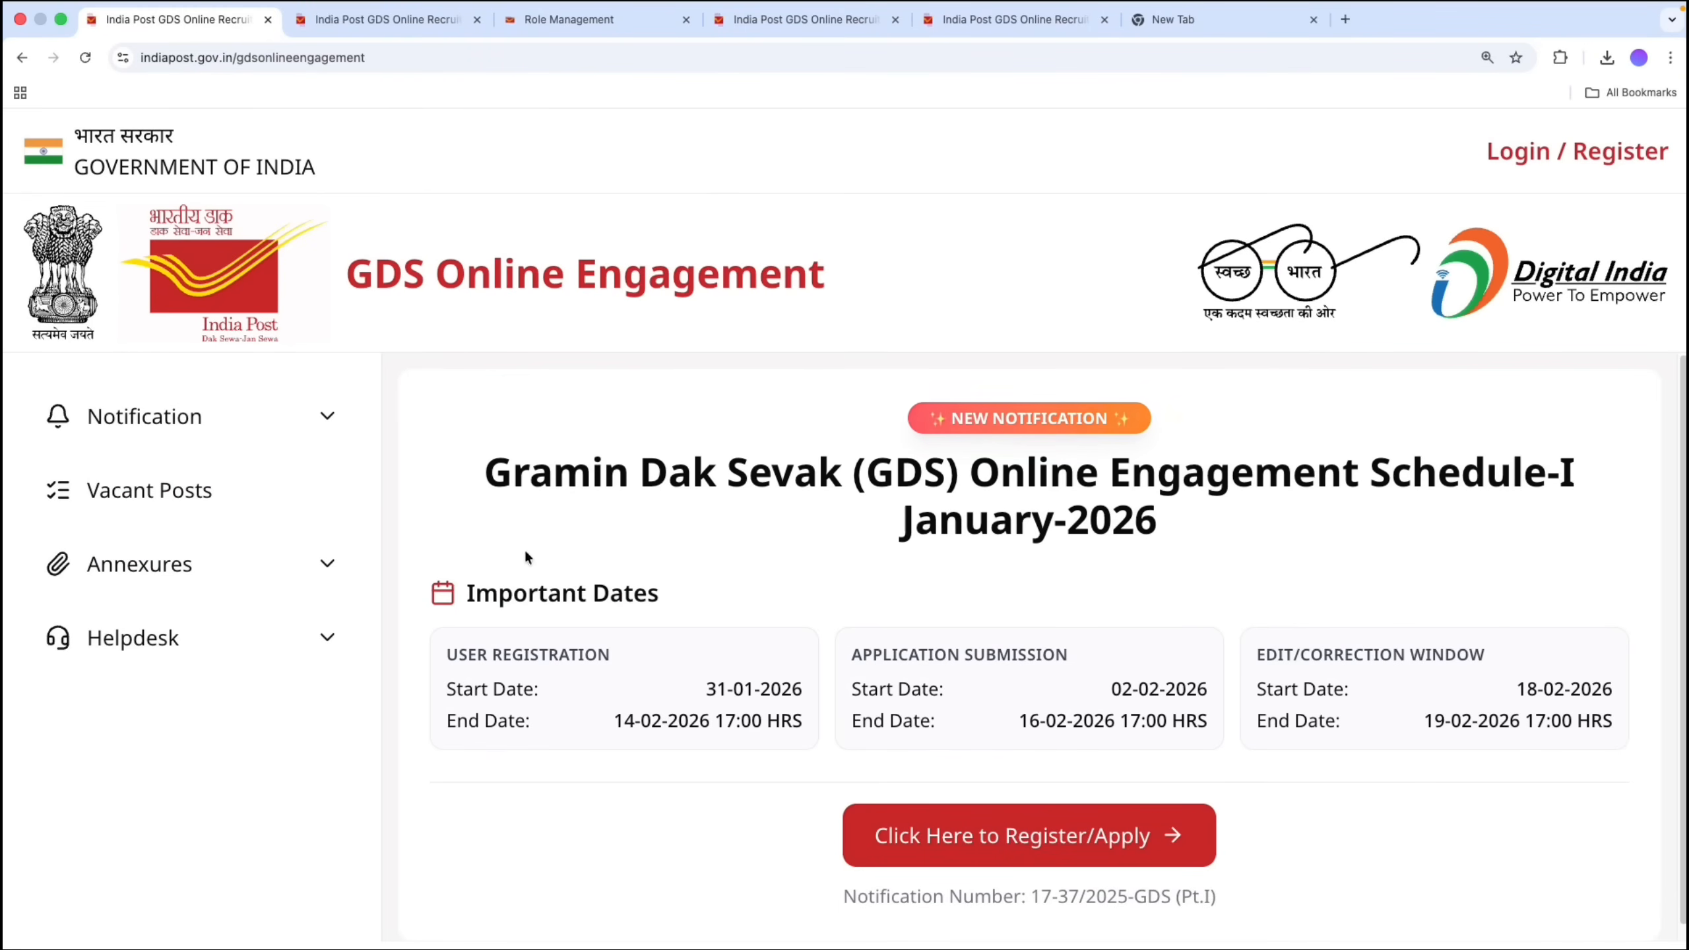
List vacant posts for Uttar Pradesh Circle, Aligarh Division.
left_click(152, 500)
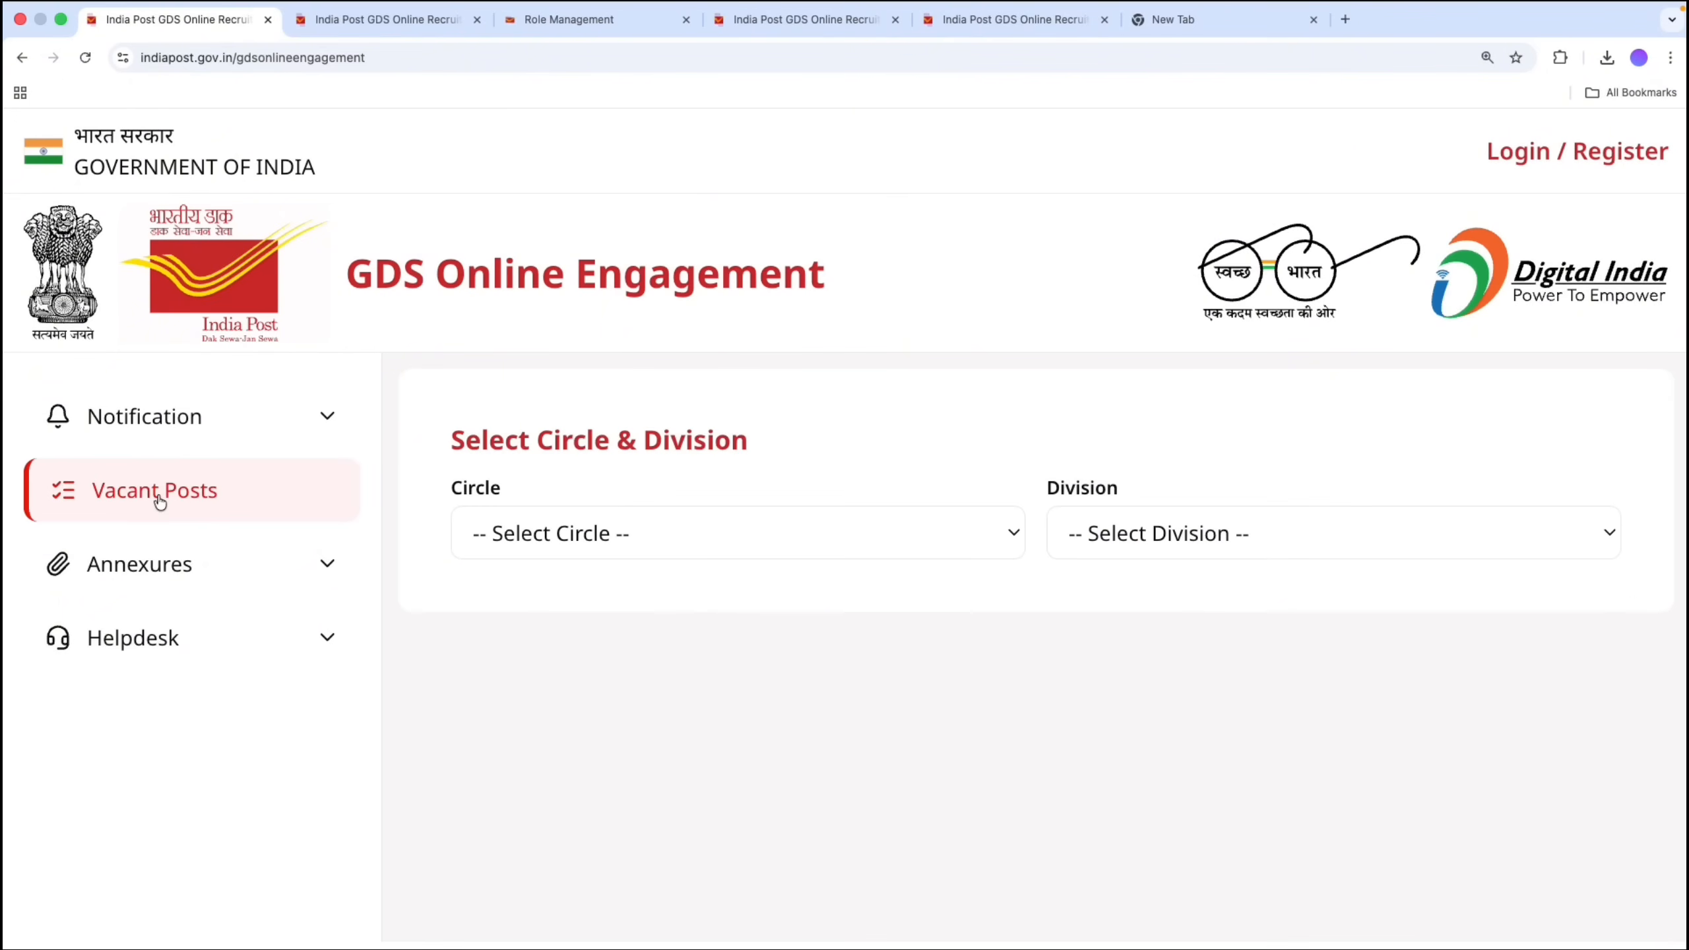
left_click(558, 539)
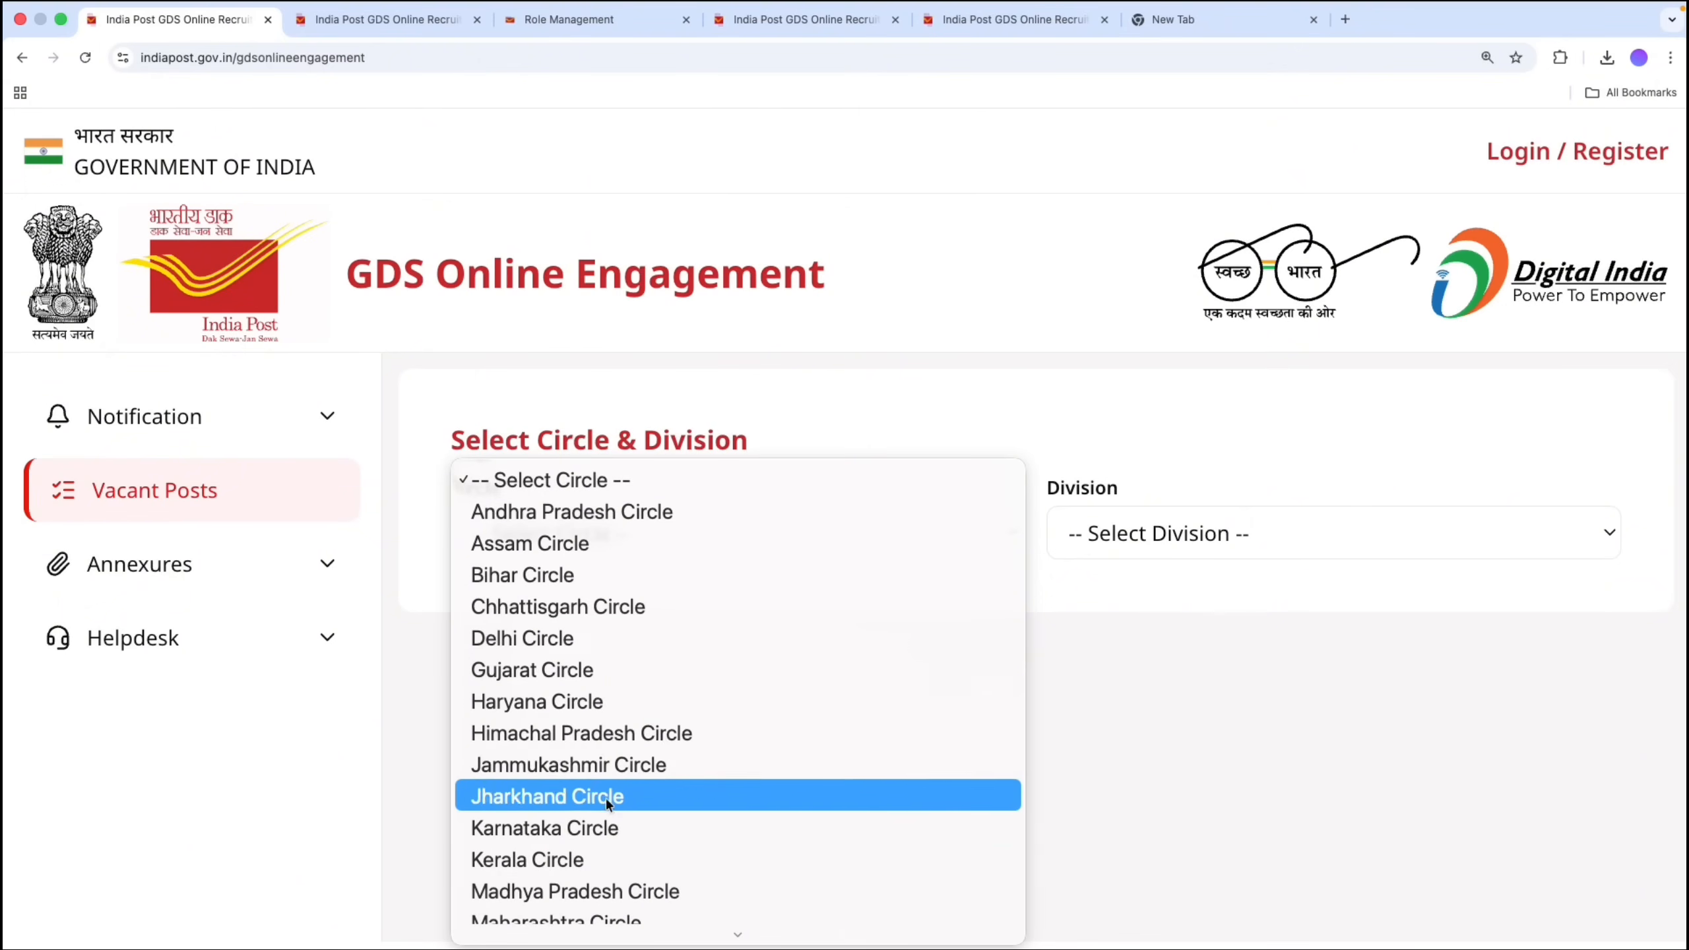
scroll(602, 808, "down", 5)
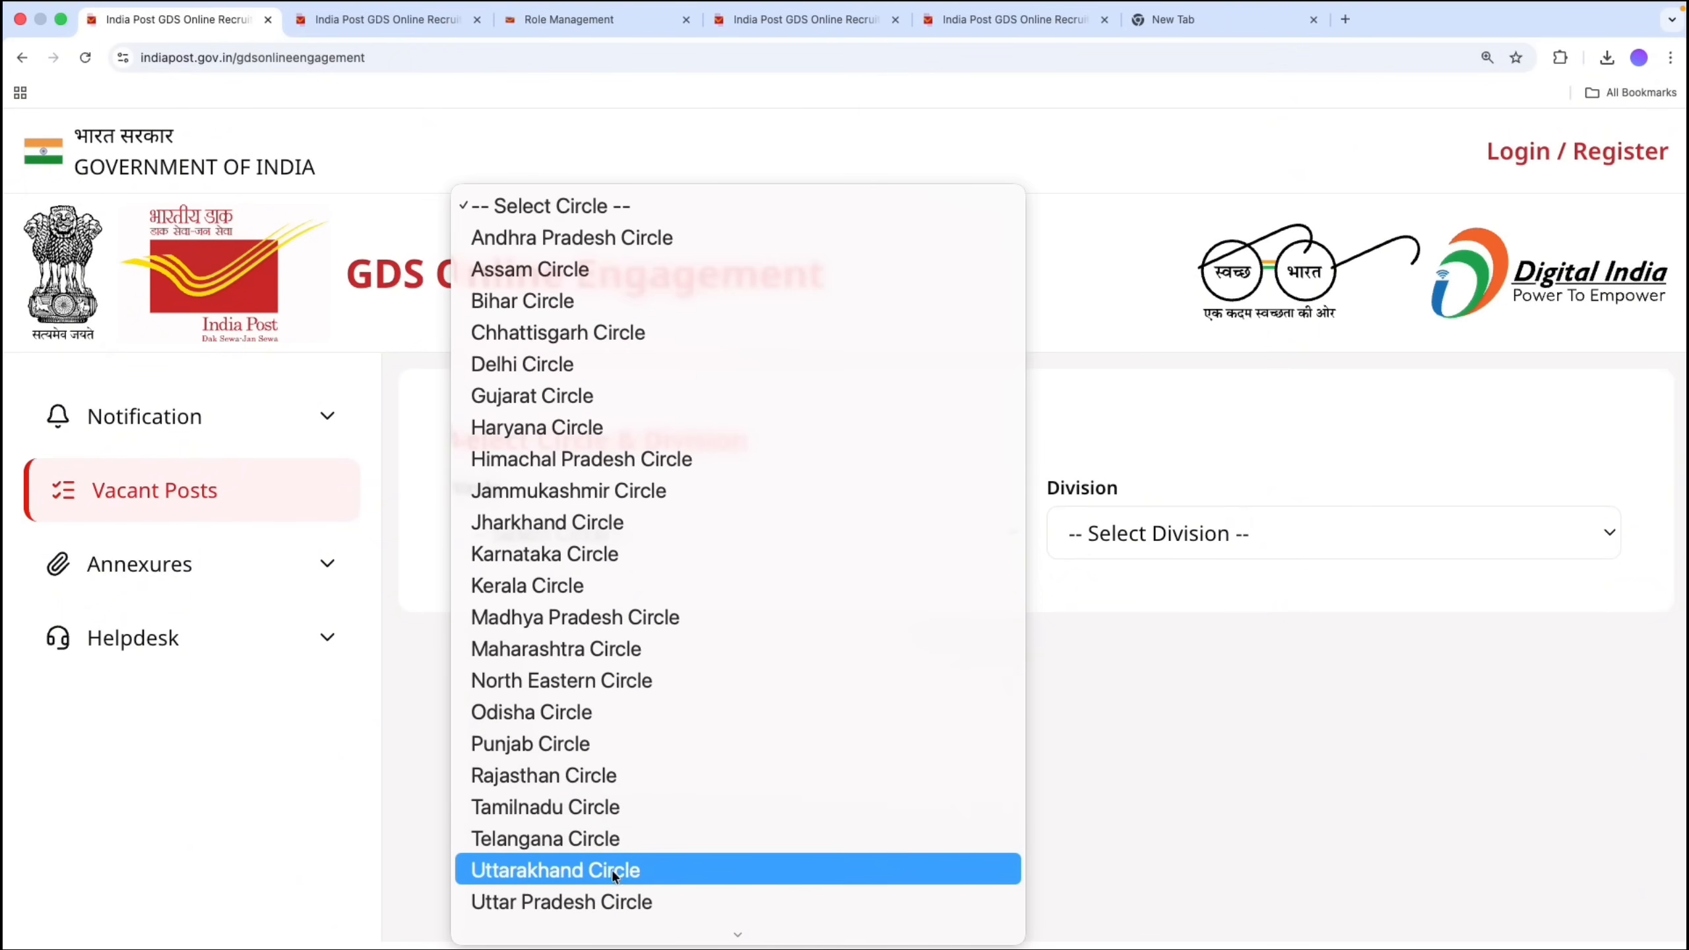
left_click(607, 898)
left_click(1129, 543)
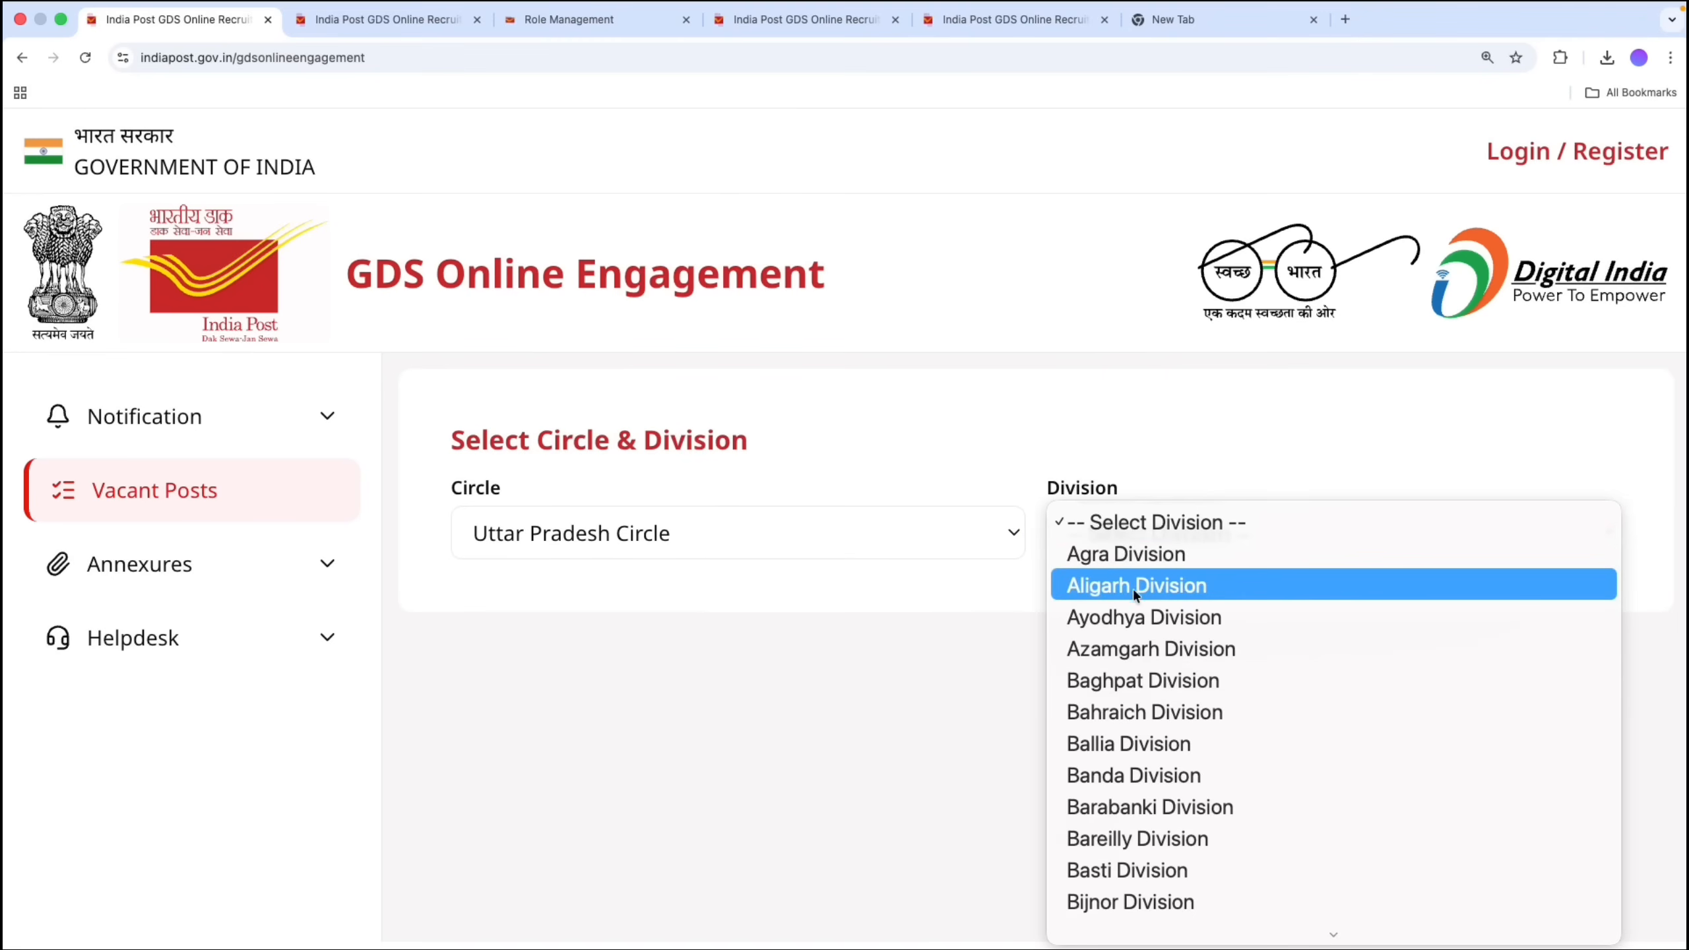
left_click(1138, 586)
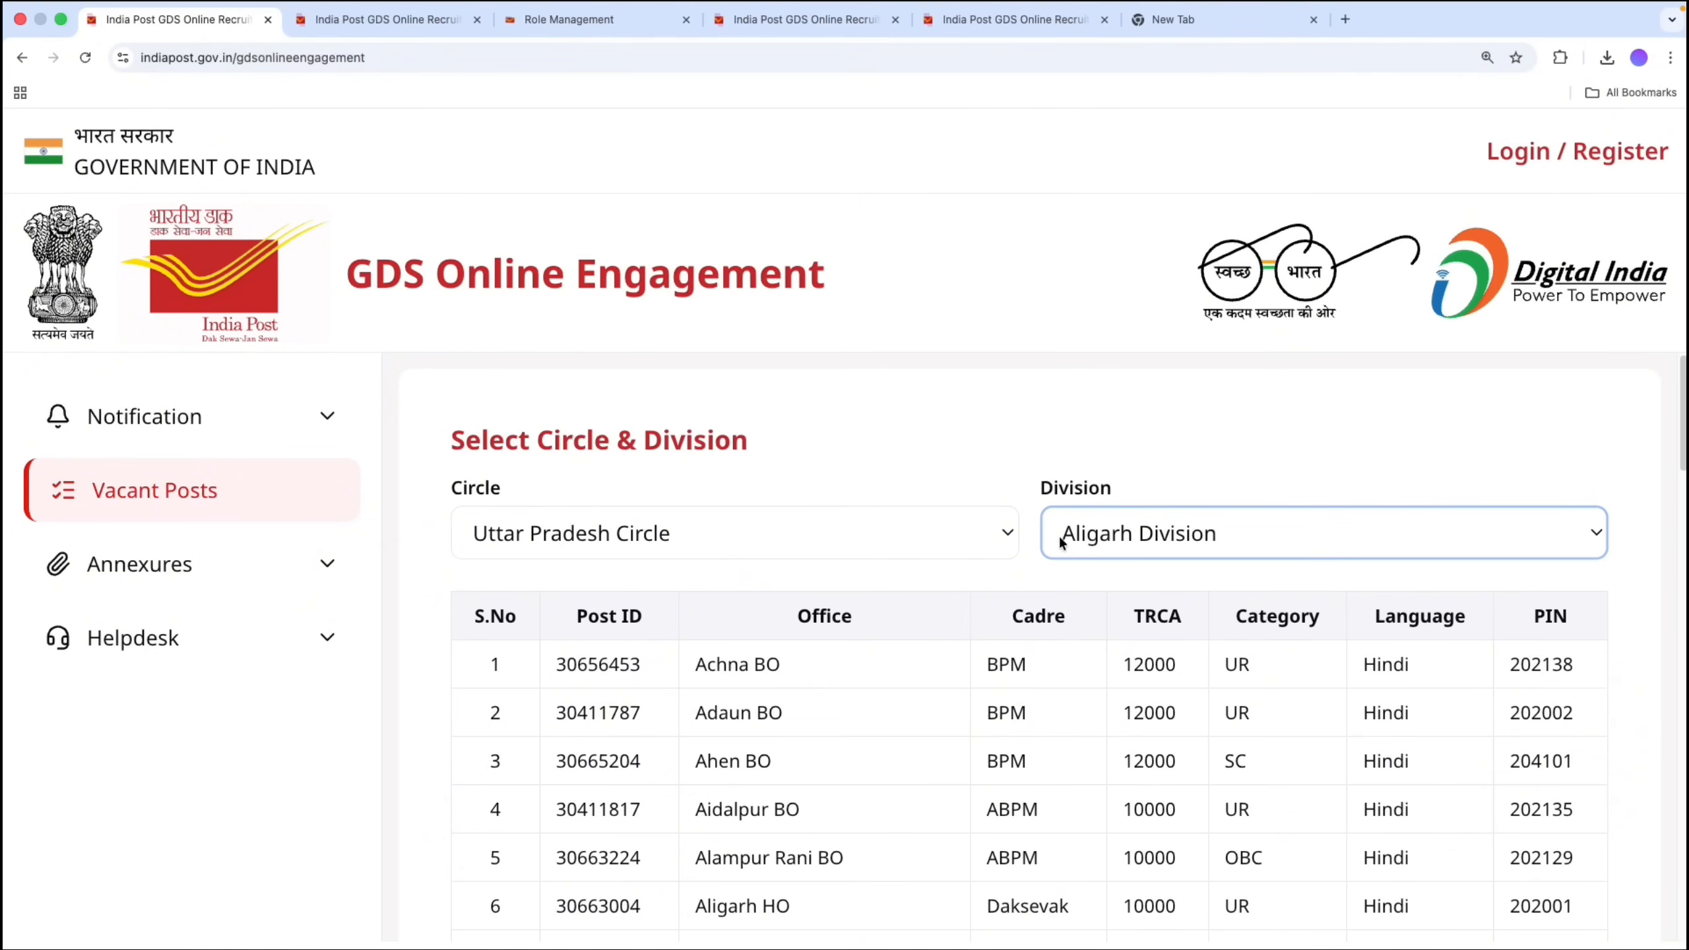
scroll(988, 658, "down", 5)
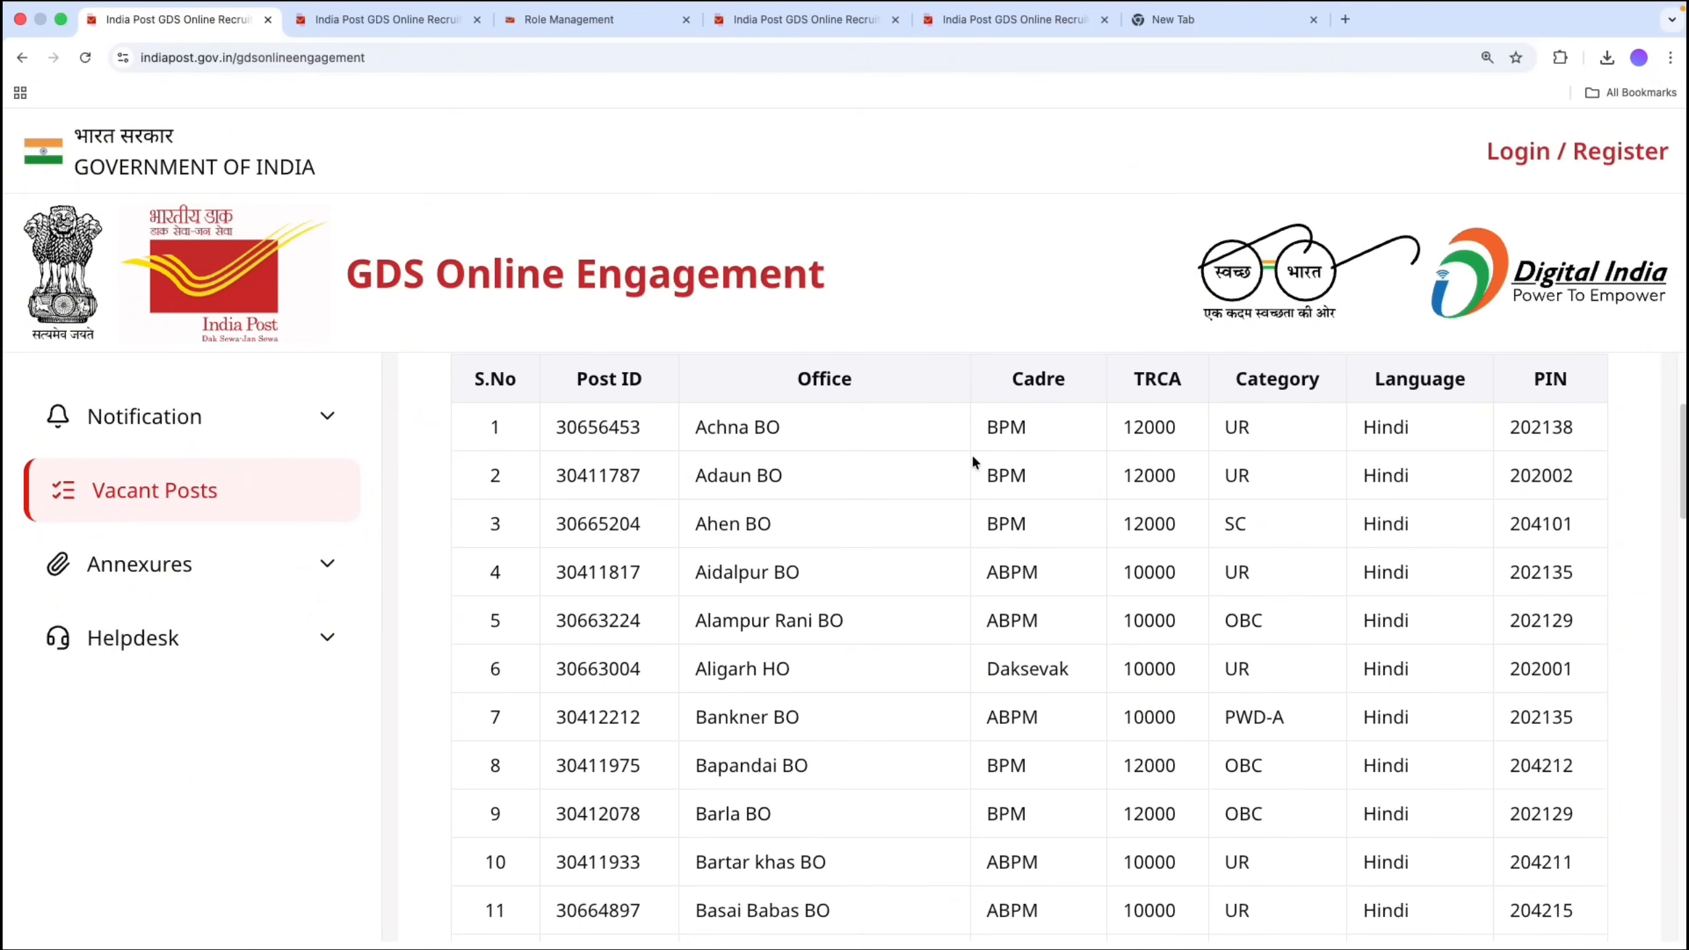
Check row 1 (BPM, 12000 pay, Hindi), then open the Circlewise Posts Notified document.
left_click_drag(1120, 426, 1180, 429)
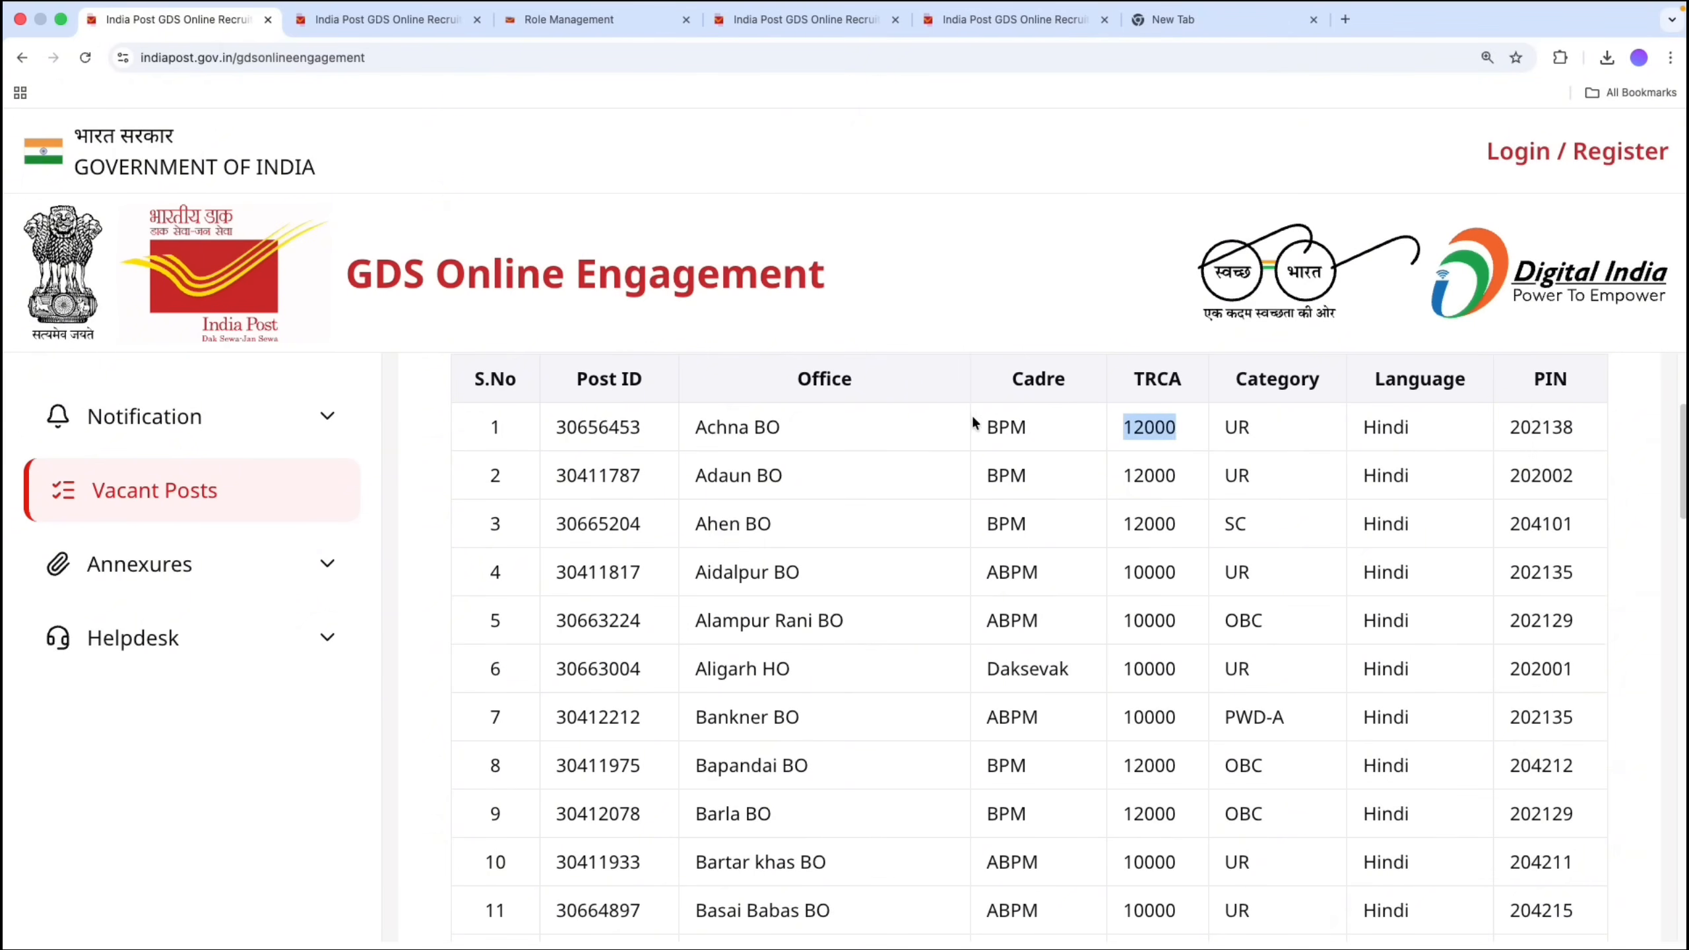
left_click(1000, 426)
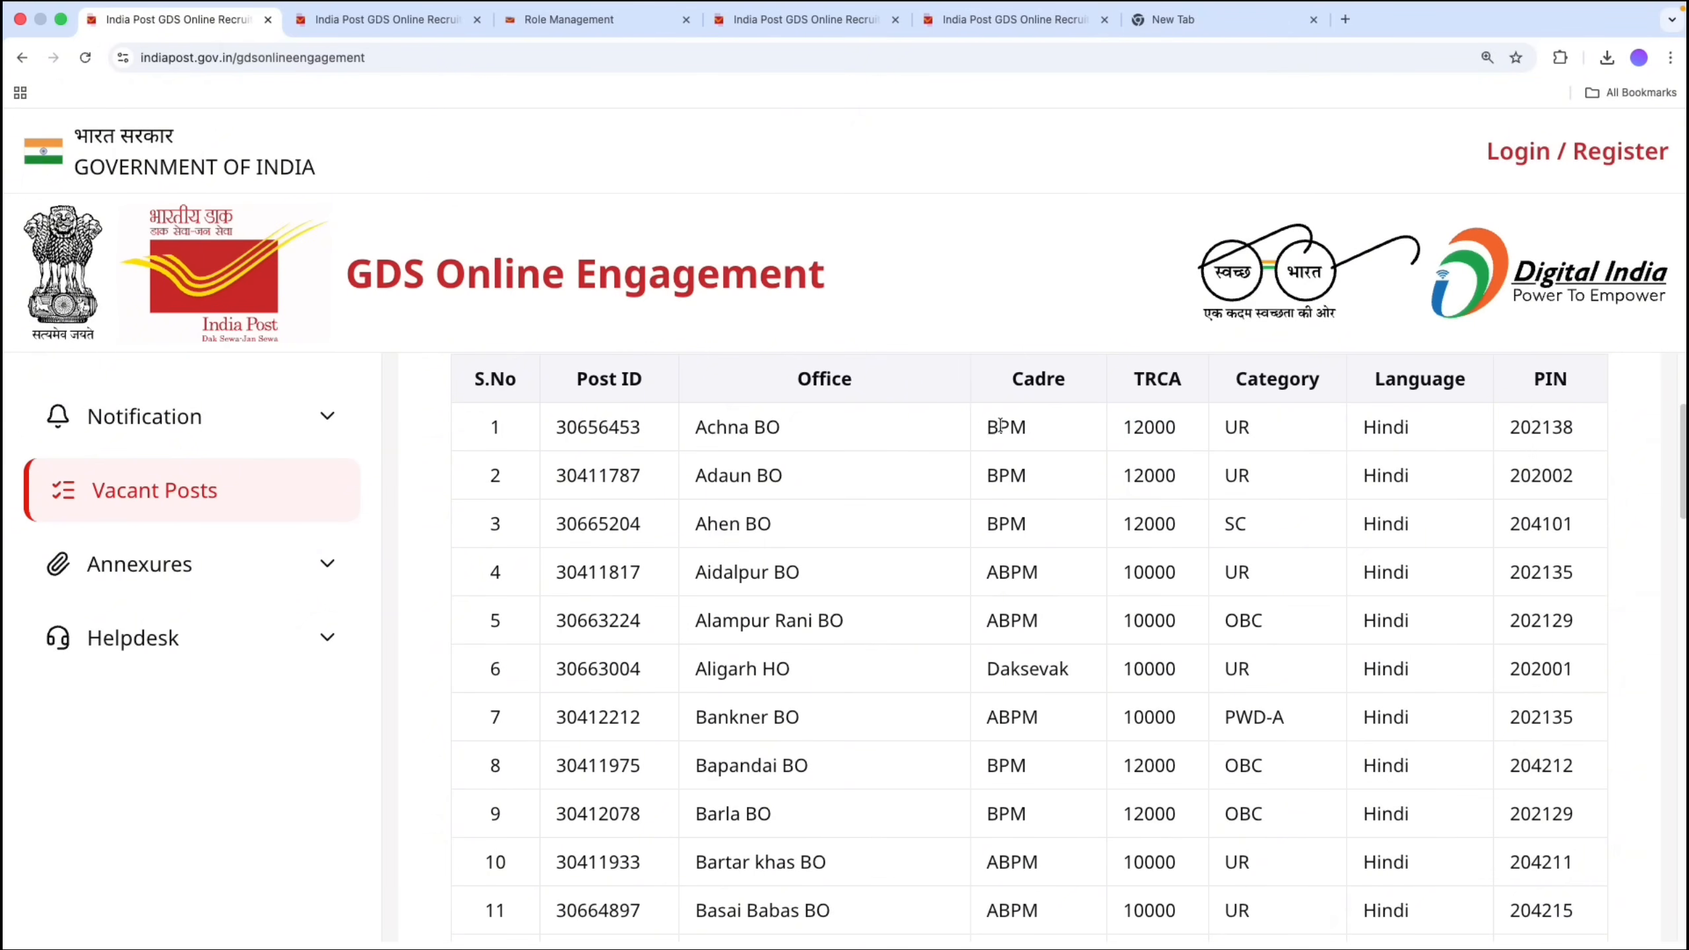
left_click(1208, 428)
left_click_drag(1029, 428, 981, 432)
left_click_drag(1348, 433, 1404, 431)
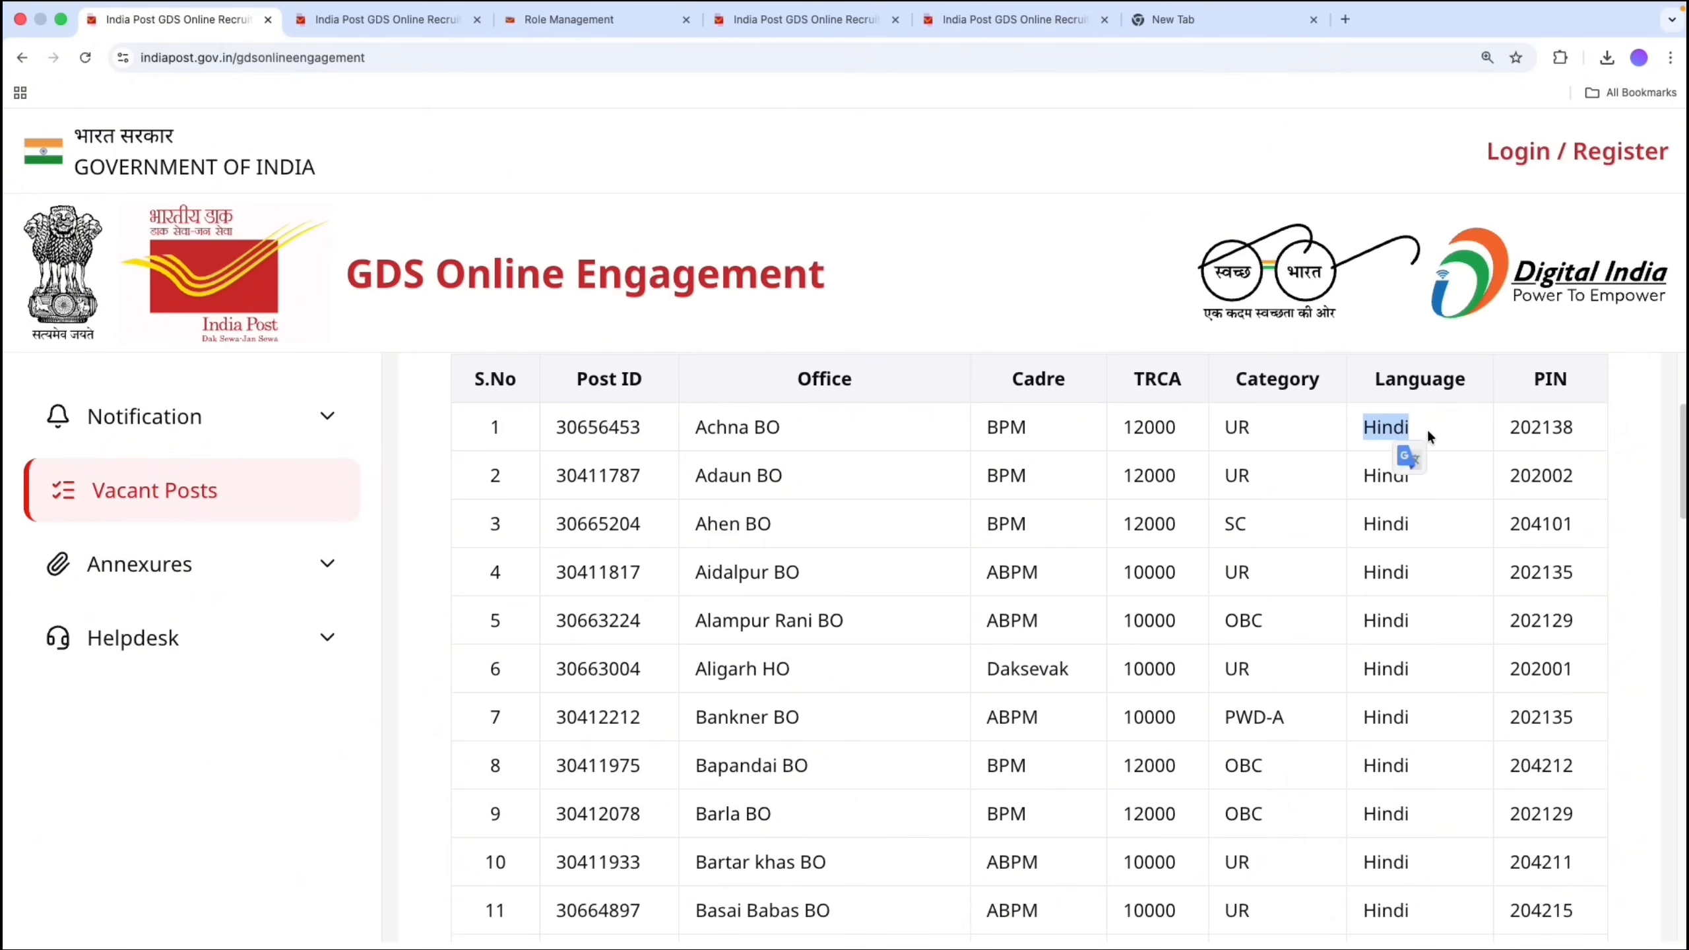
left_click(1426, 428)
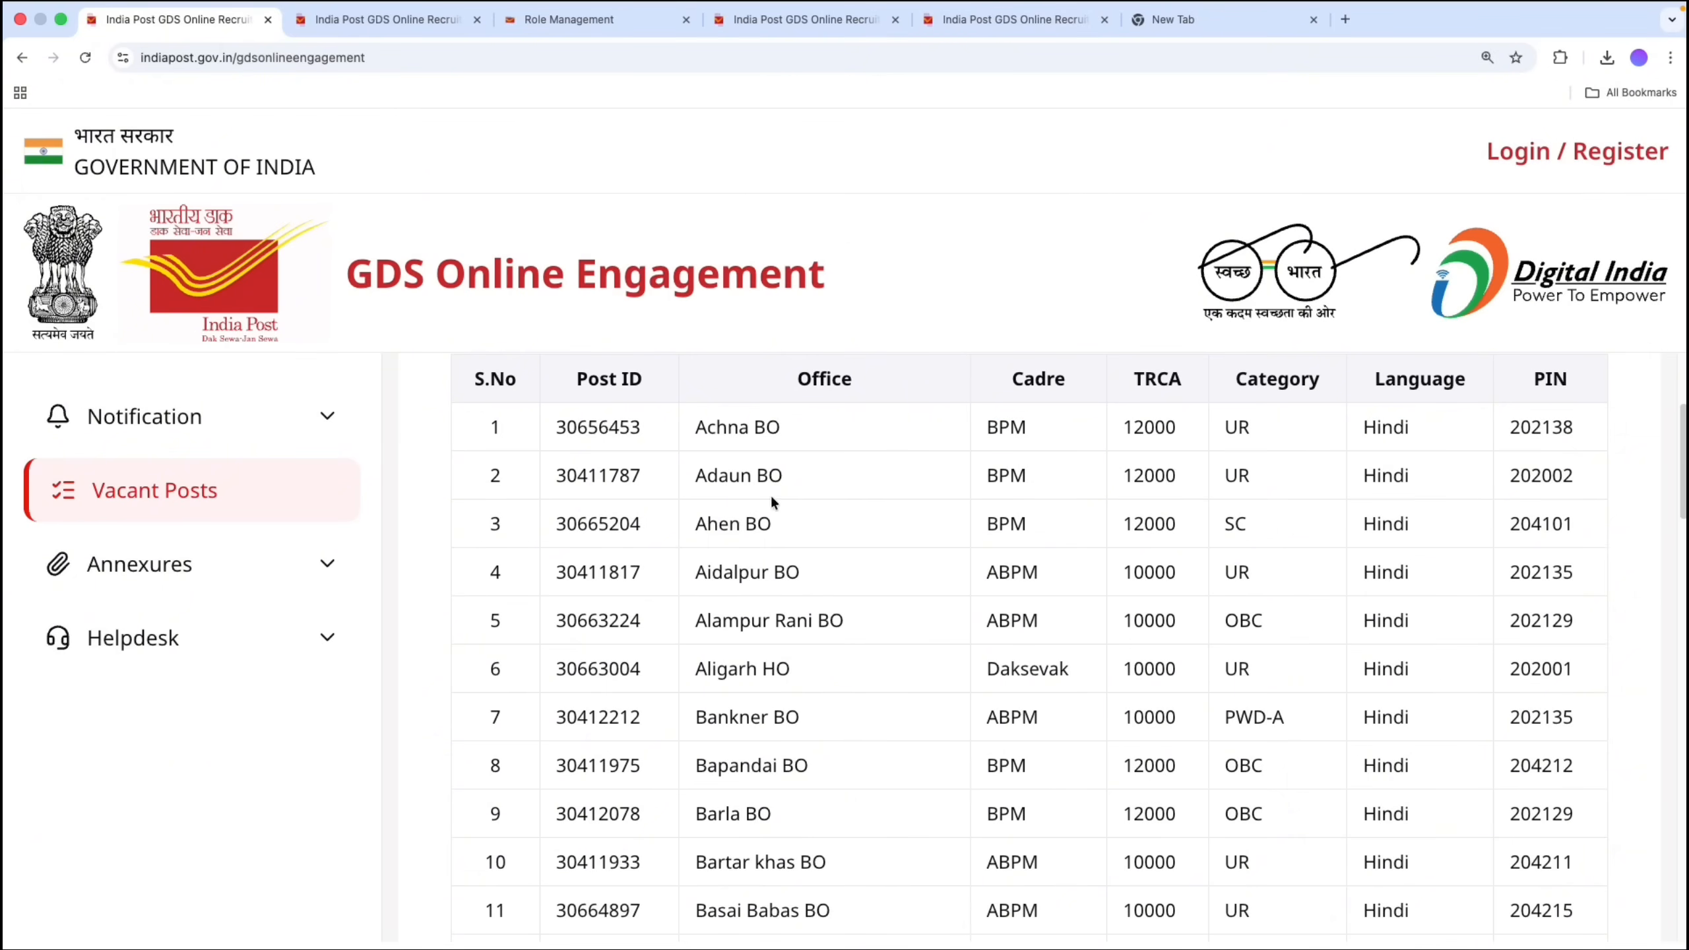
left_click(323, 417)
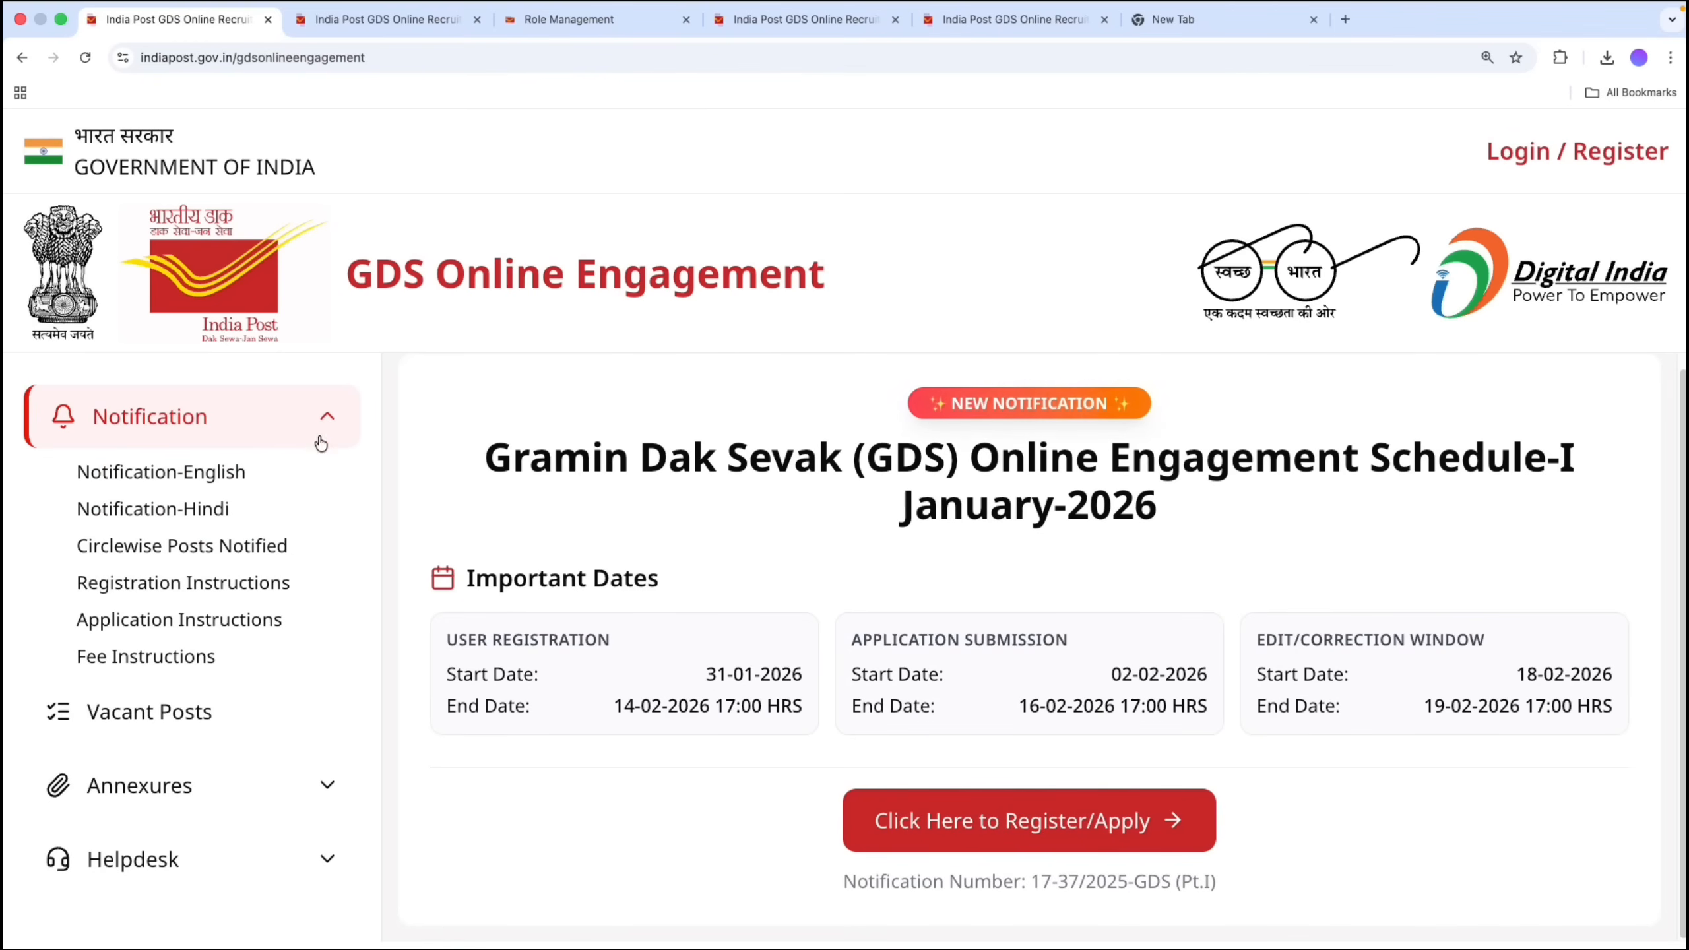
left_click(215, 552)
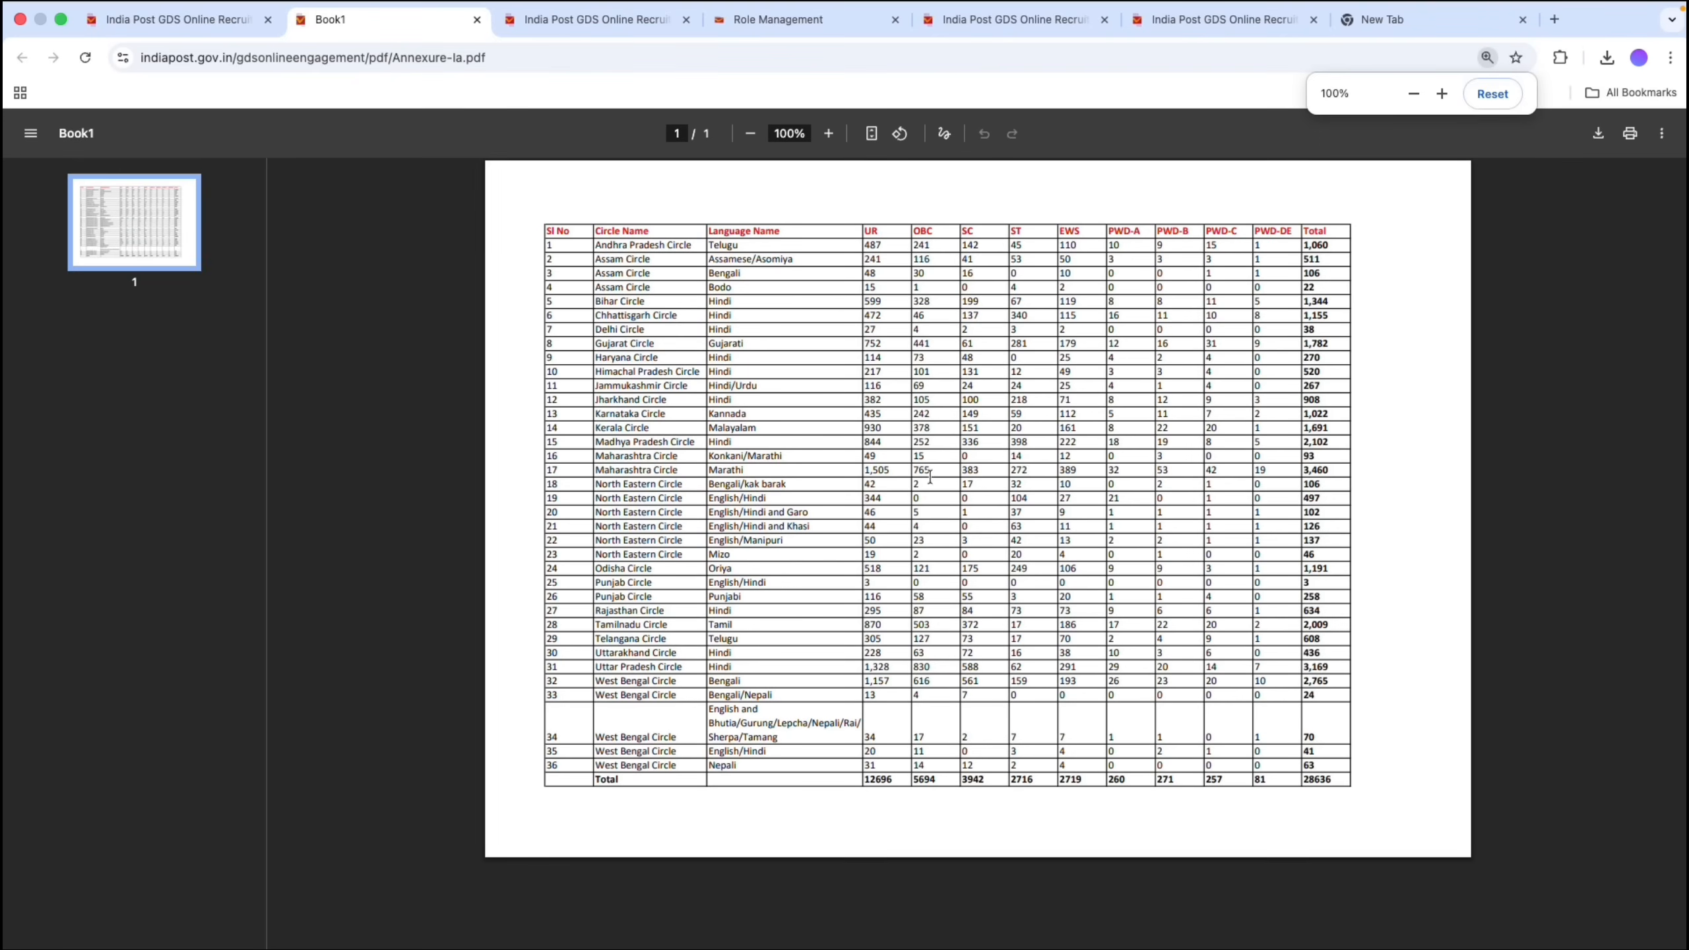
Zoom the Annexure-IA table to 150% and check Assam Circle's Bodo row with 15 UR posts.
left_click(829, 135)
left_click(829, 135)
left_click(829, 136)
left_click(830, 135)
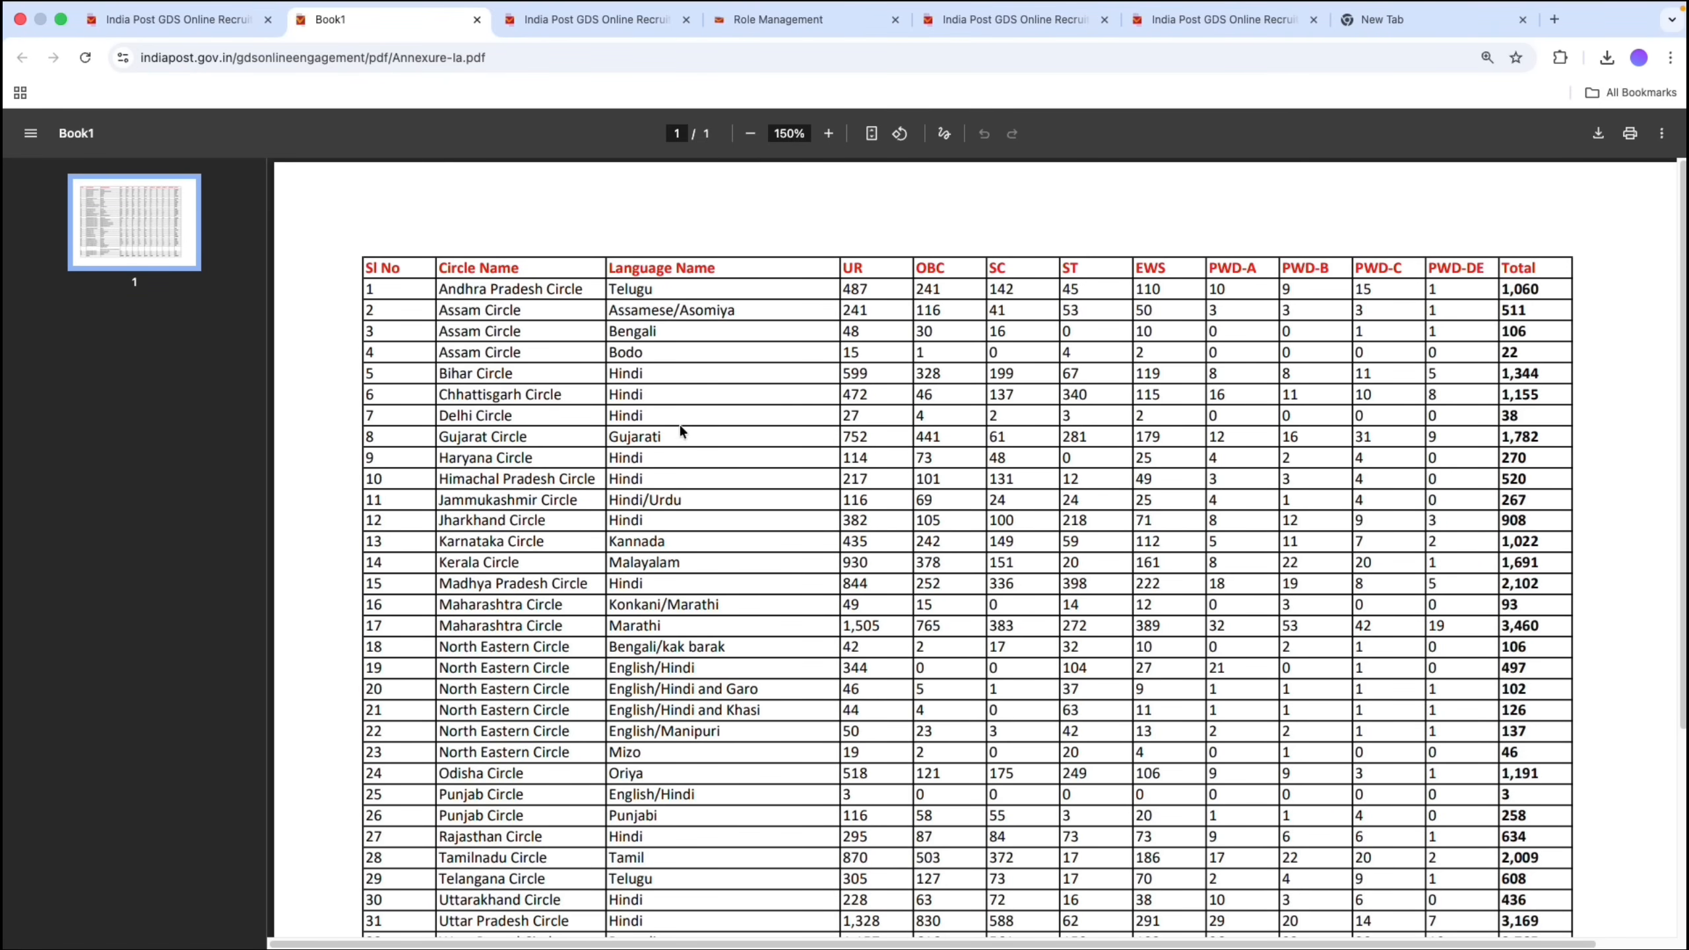
scroll(572, 599, "down", 3)
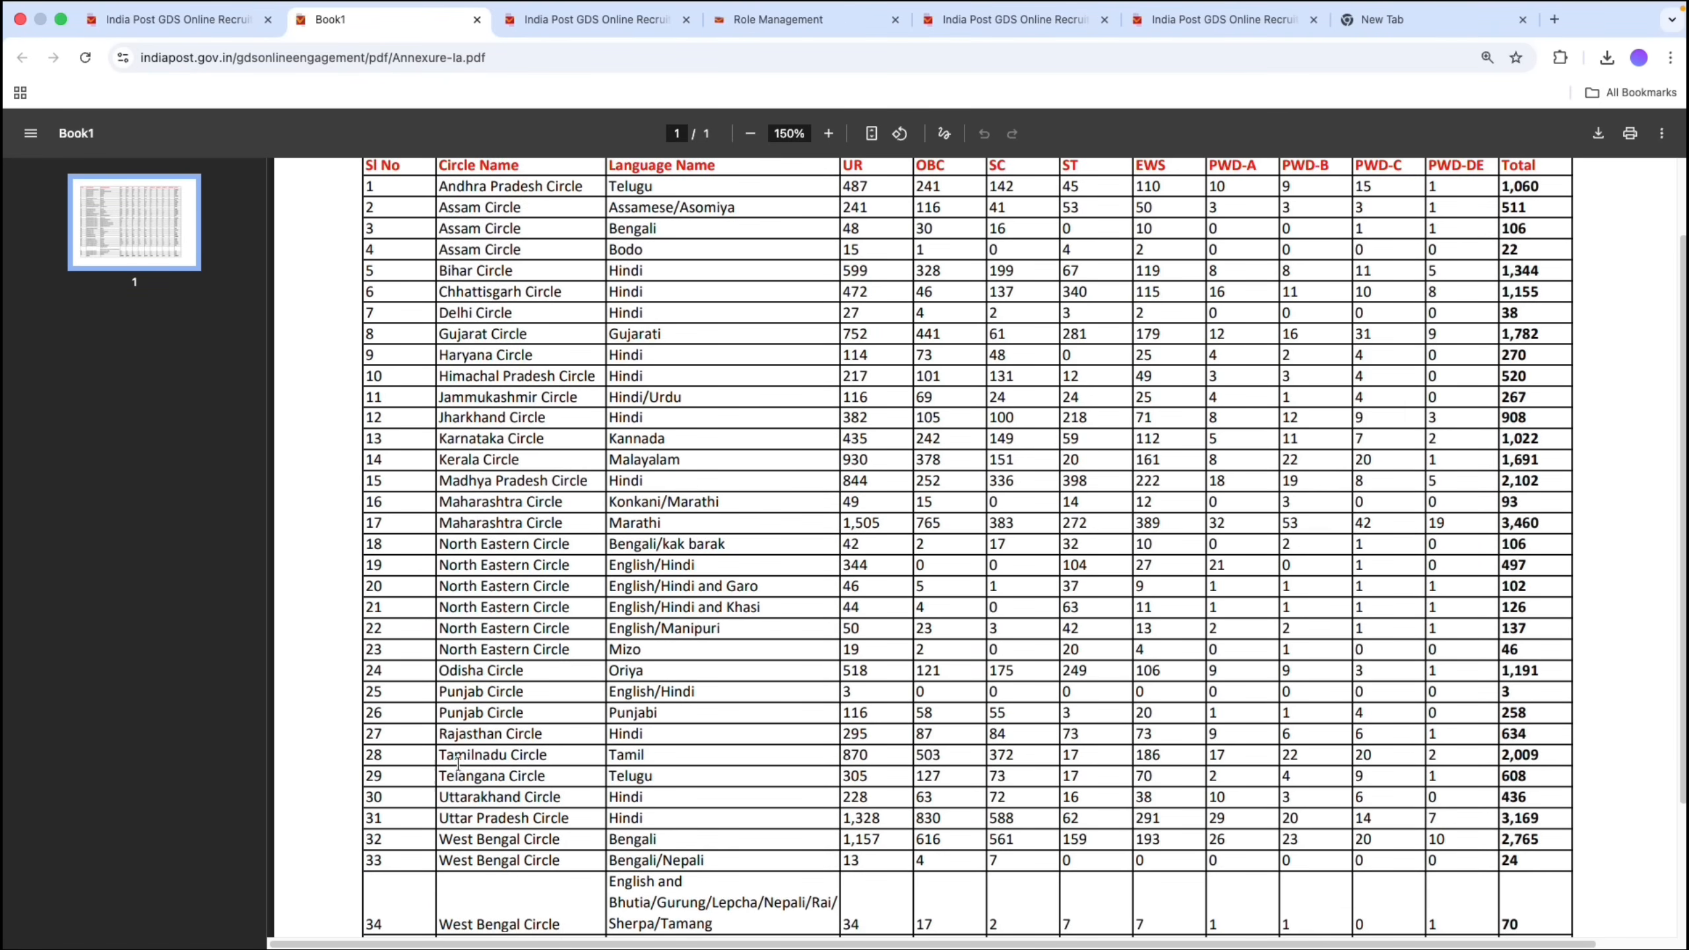
scroll(572, 599, "up", 3)
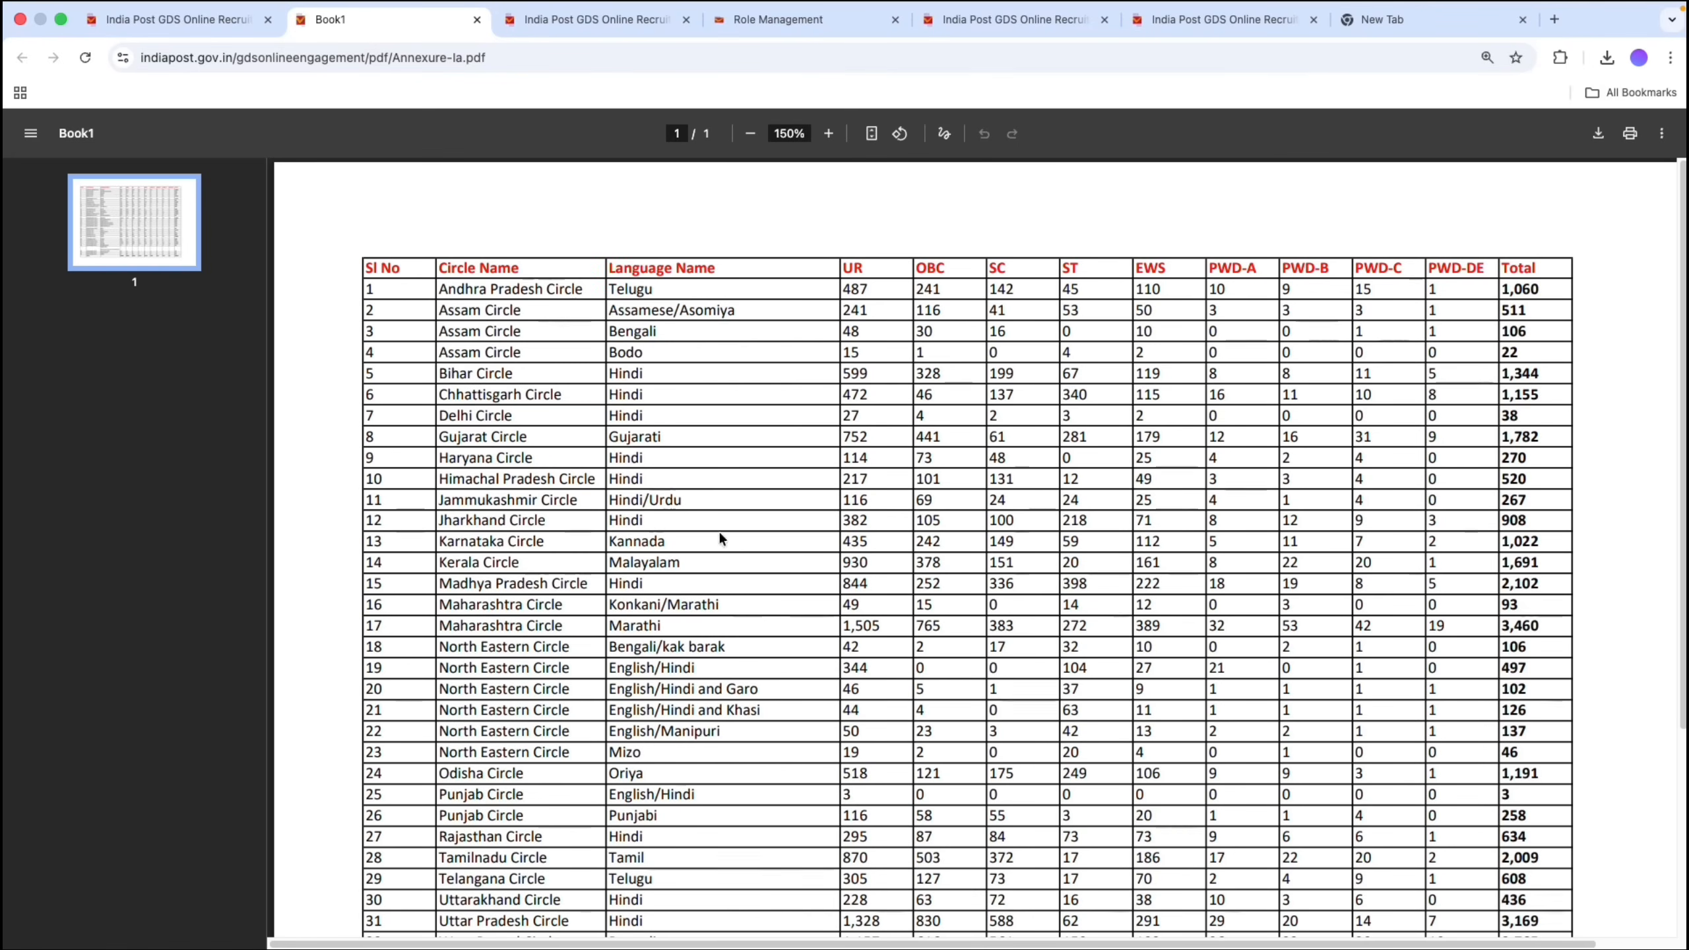
left_click_drag(435, 351, 642, 361)
left_click(677, 366)
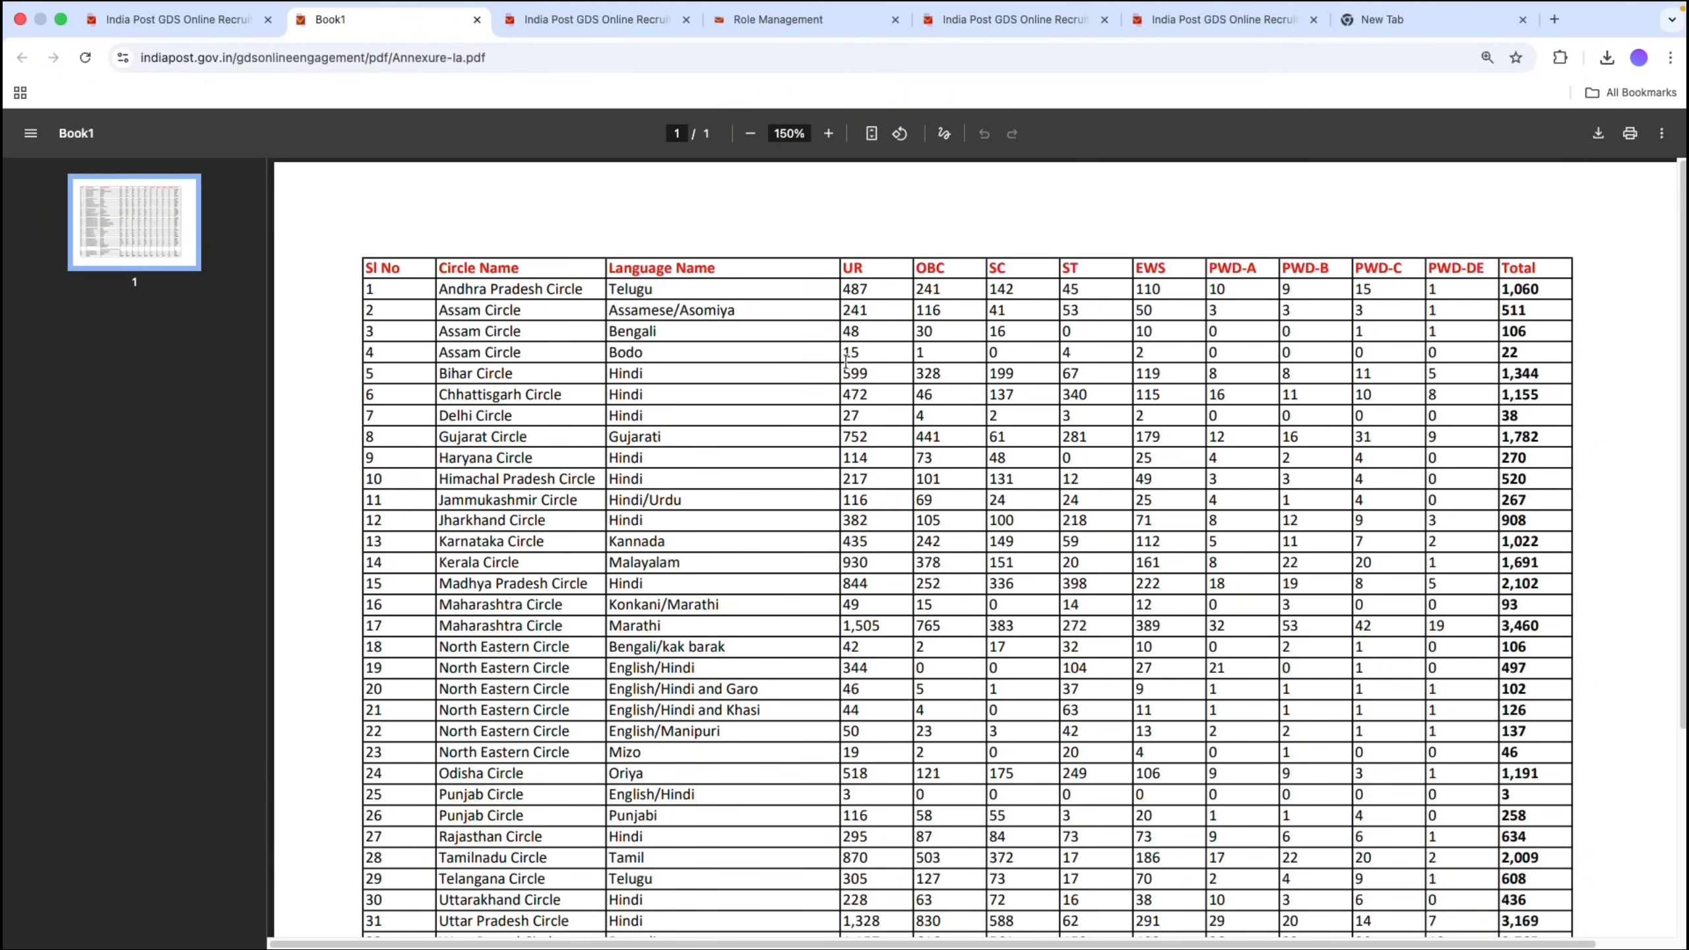
left_click_drag(841, 350, 1007, 354)
left_click(1403, 363)
Recheck row 4's Assam Circle / Bodo and row 5's Hindi language.
left_click_drag(525, 352, 441, 352)
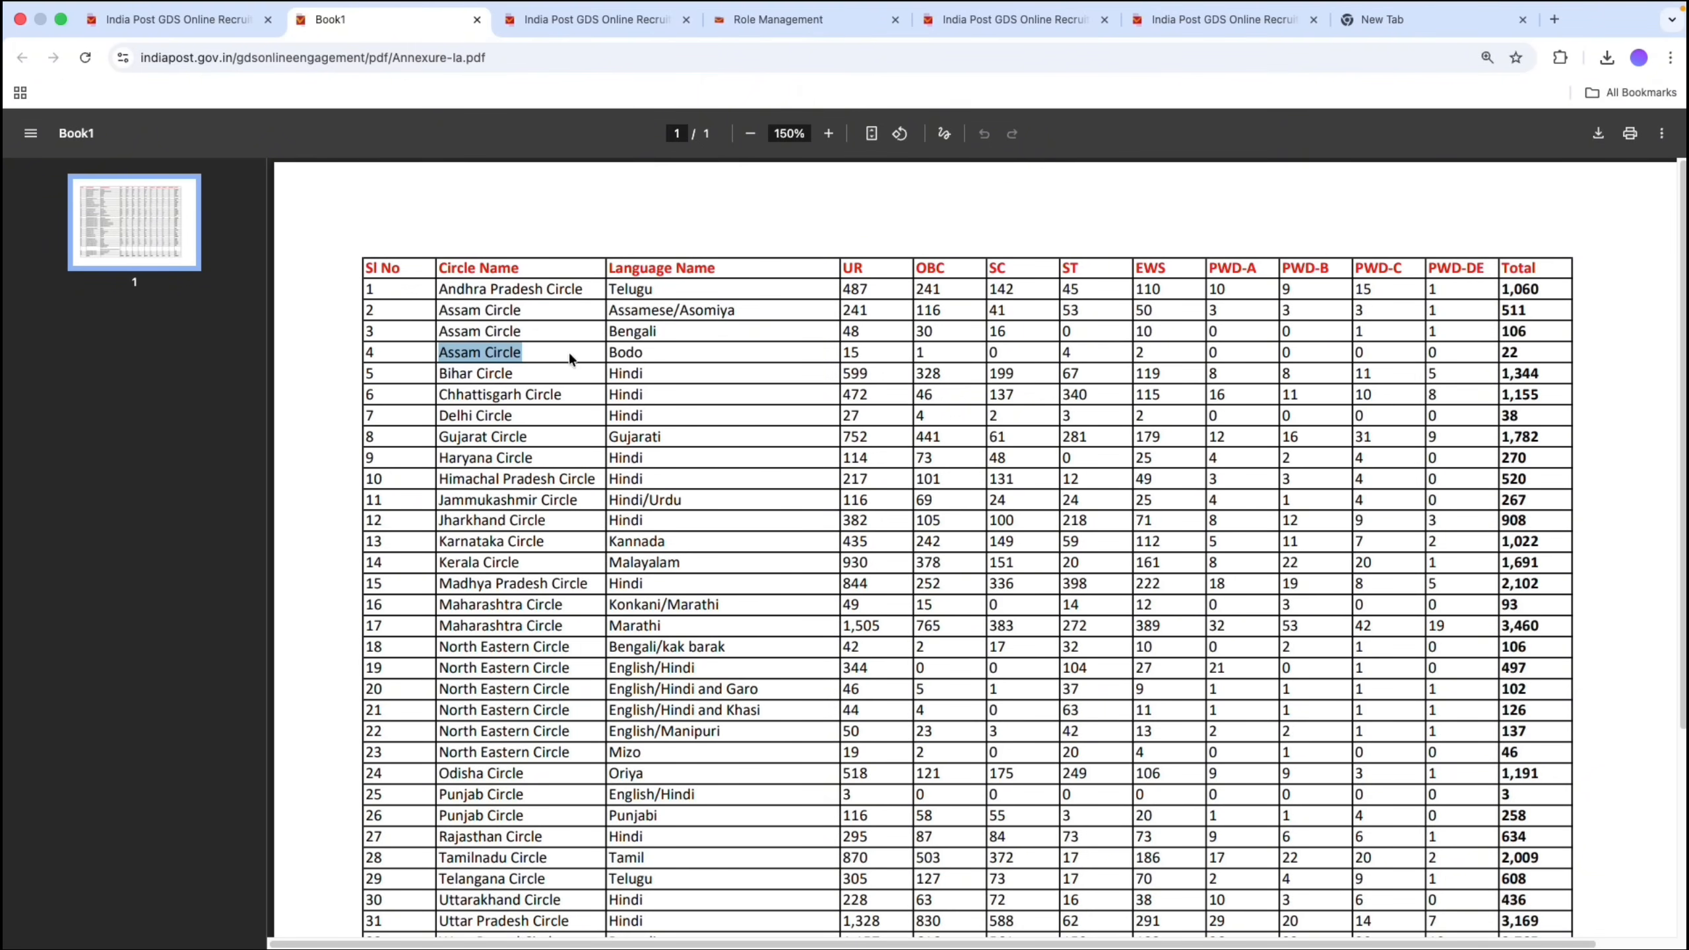
left_click_drag(603, 352, 652, 355)
left_click(657, 357)
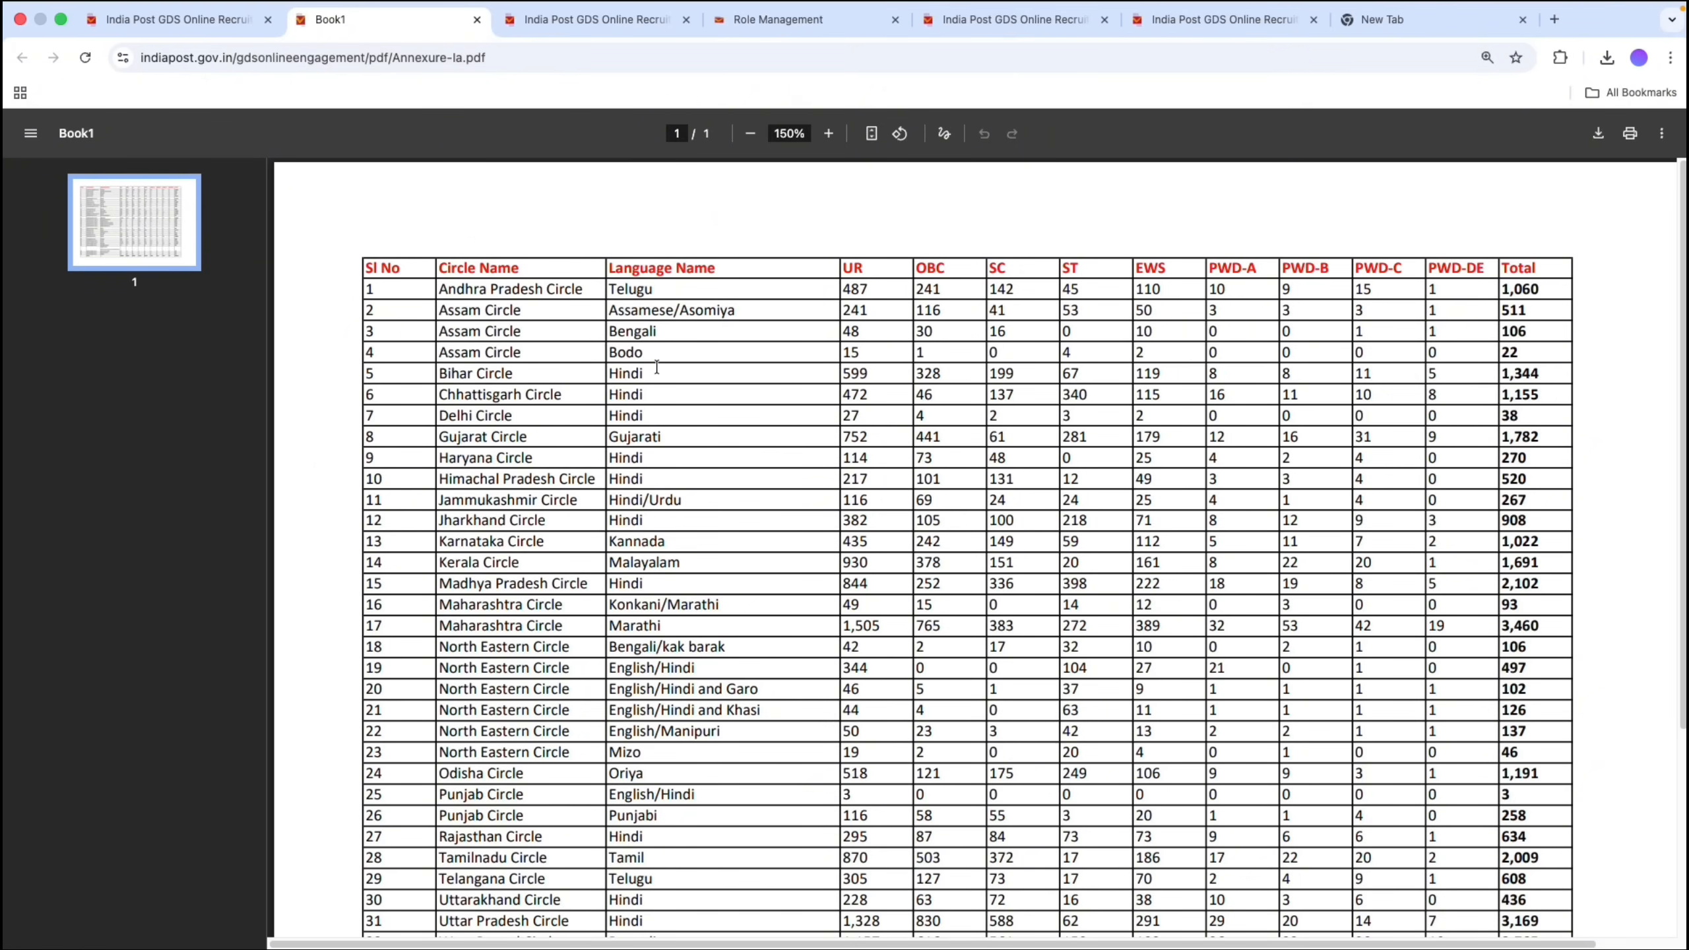
mouse_move(650, 368)
left_mouse_down()
mouse_move(608, 372)
mouse_move(652, 356)
left_mouse_up()
left_click(663, 353)
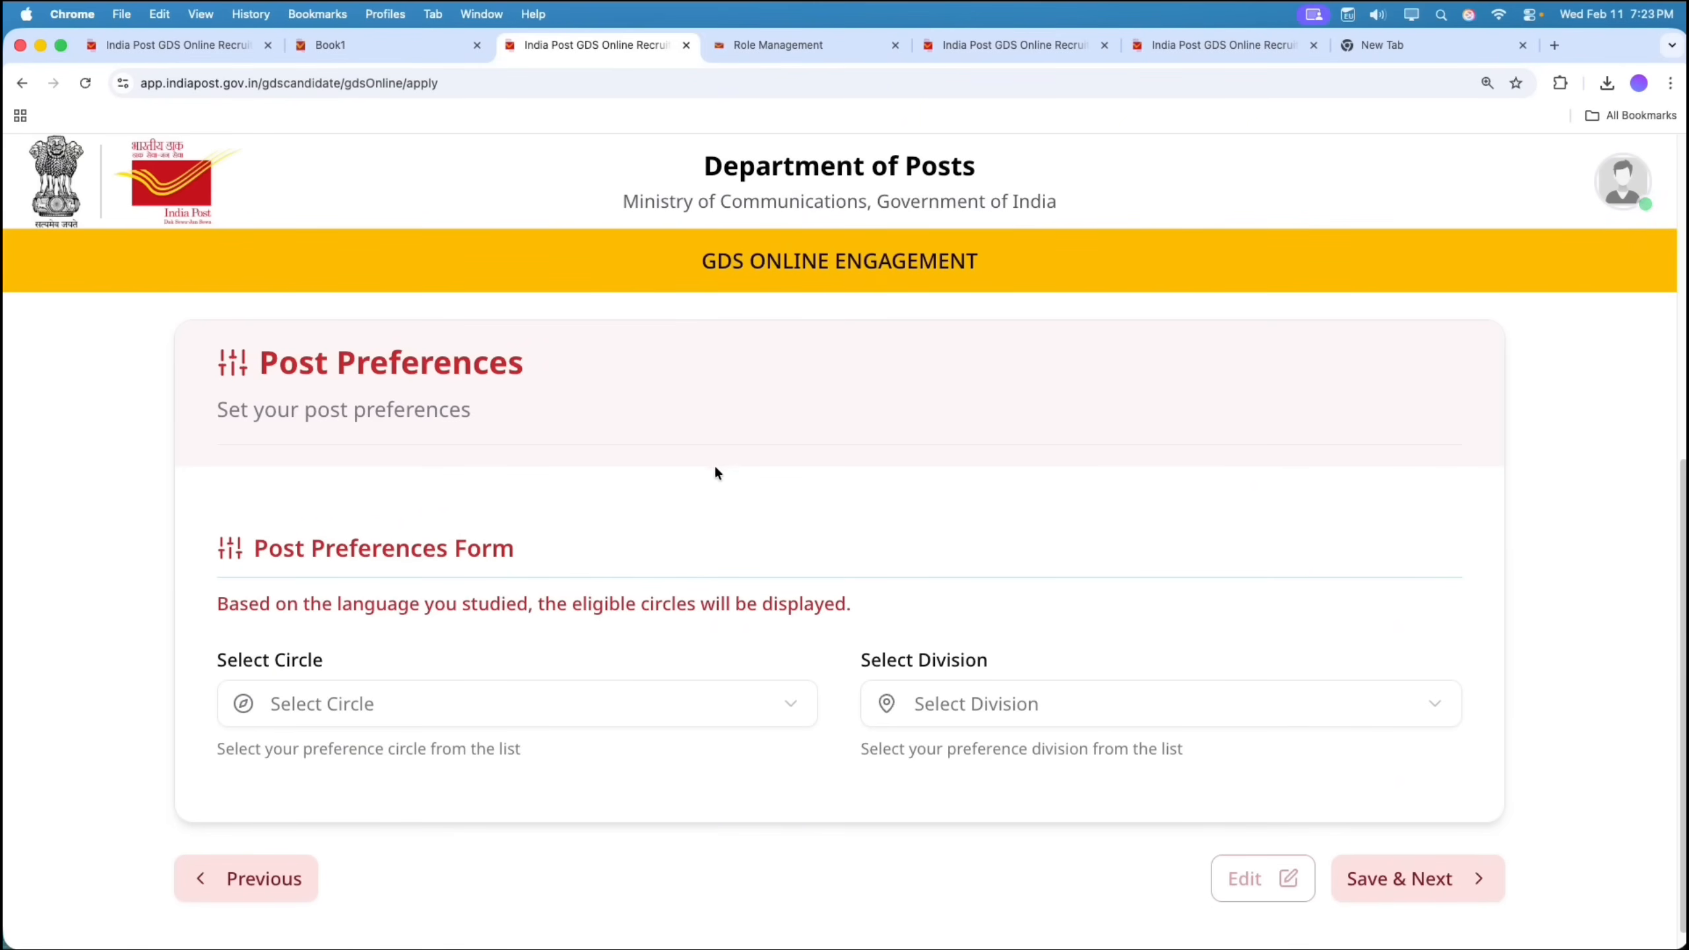
Choose Uttar Pradesh Circle and, after briefly picking Bareilly, Ballia Division to list 32 posts.
left_click(507, 703)
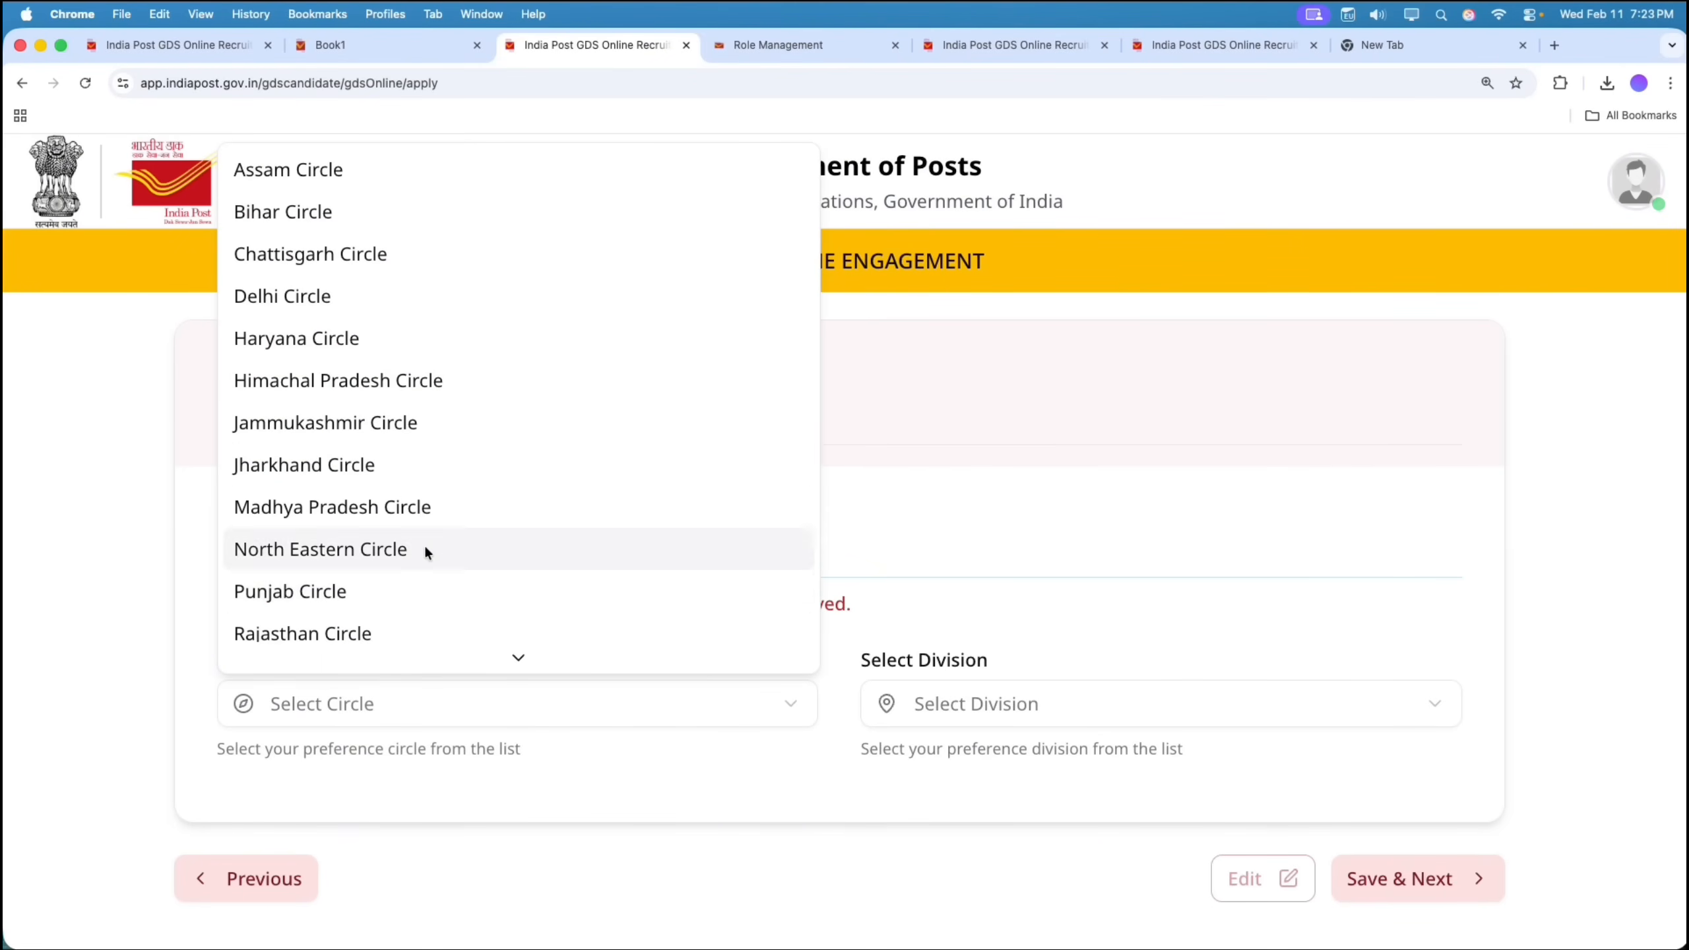
left_click(375, 715)
left_click(973, 705)
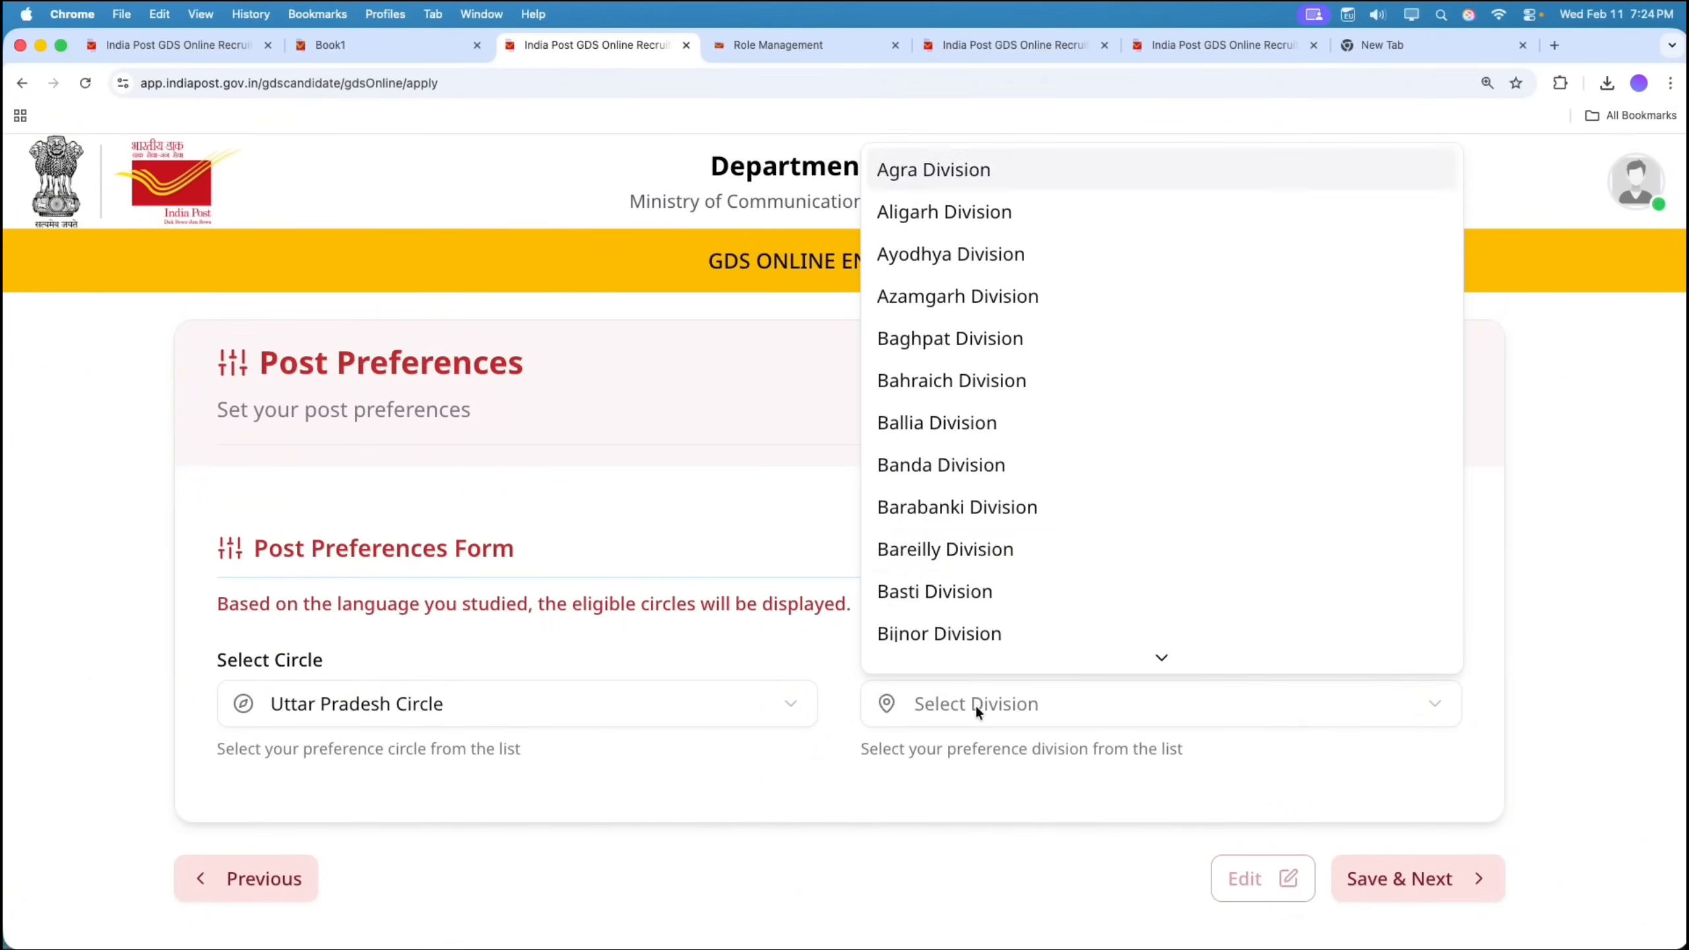
left_click(962, 550)
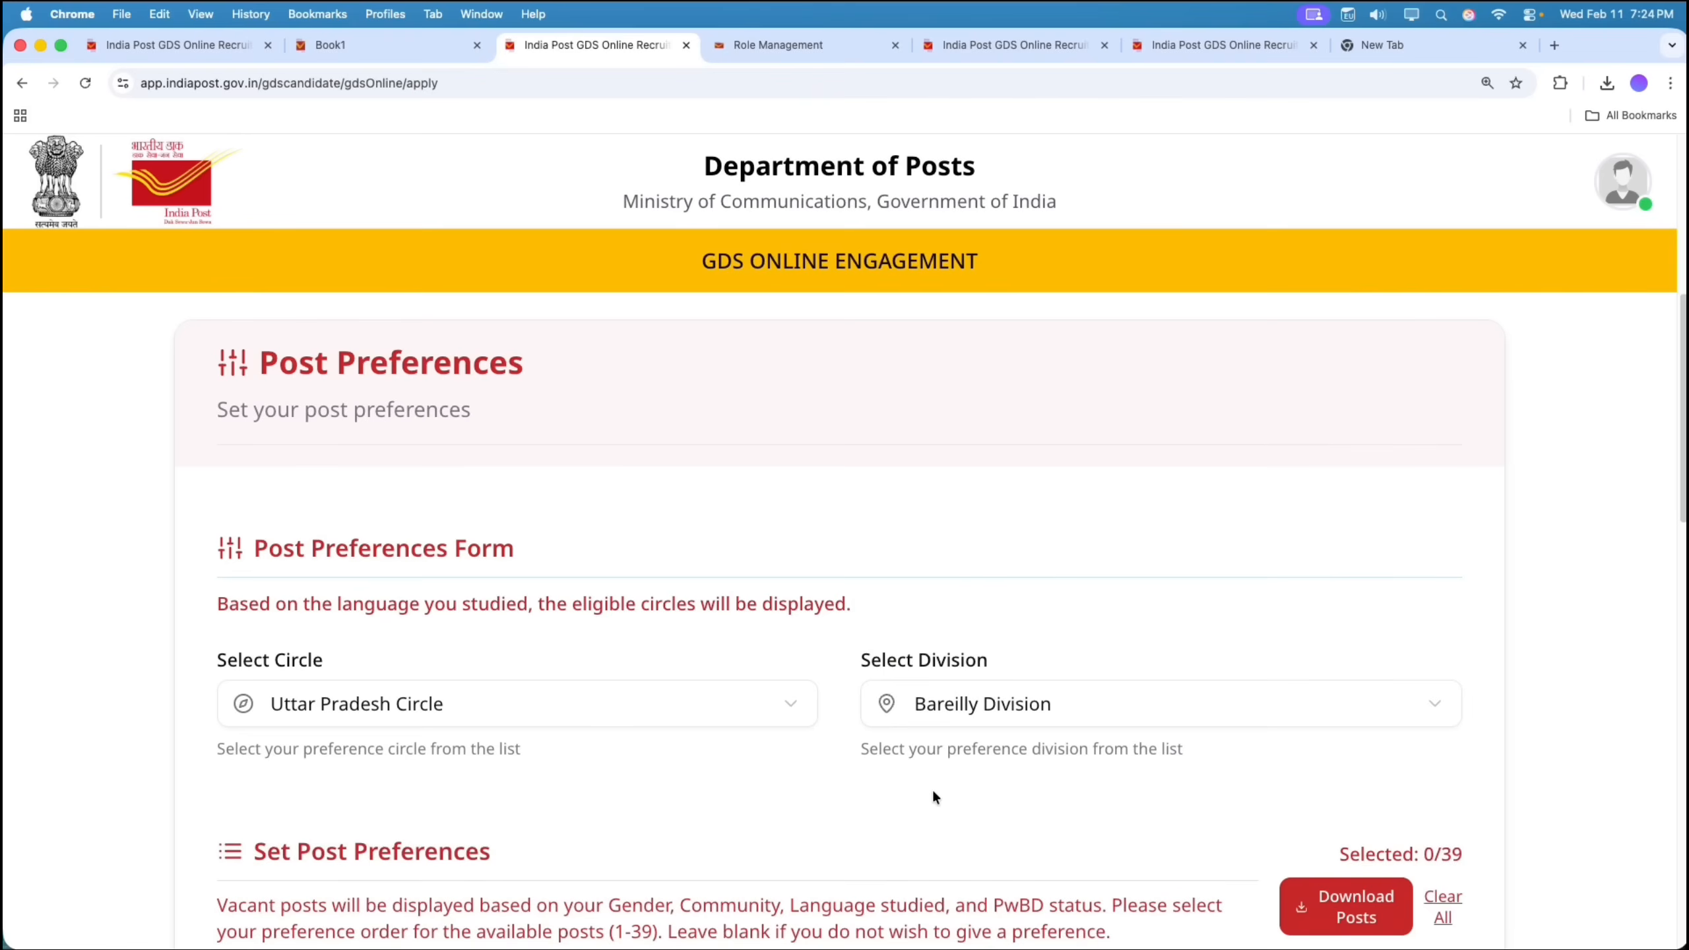
left_click(944, 703)
left_click(995, 425)
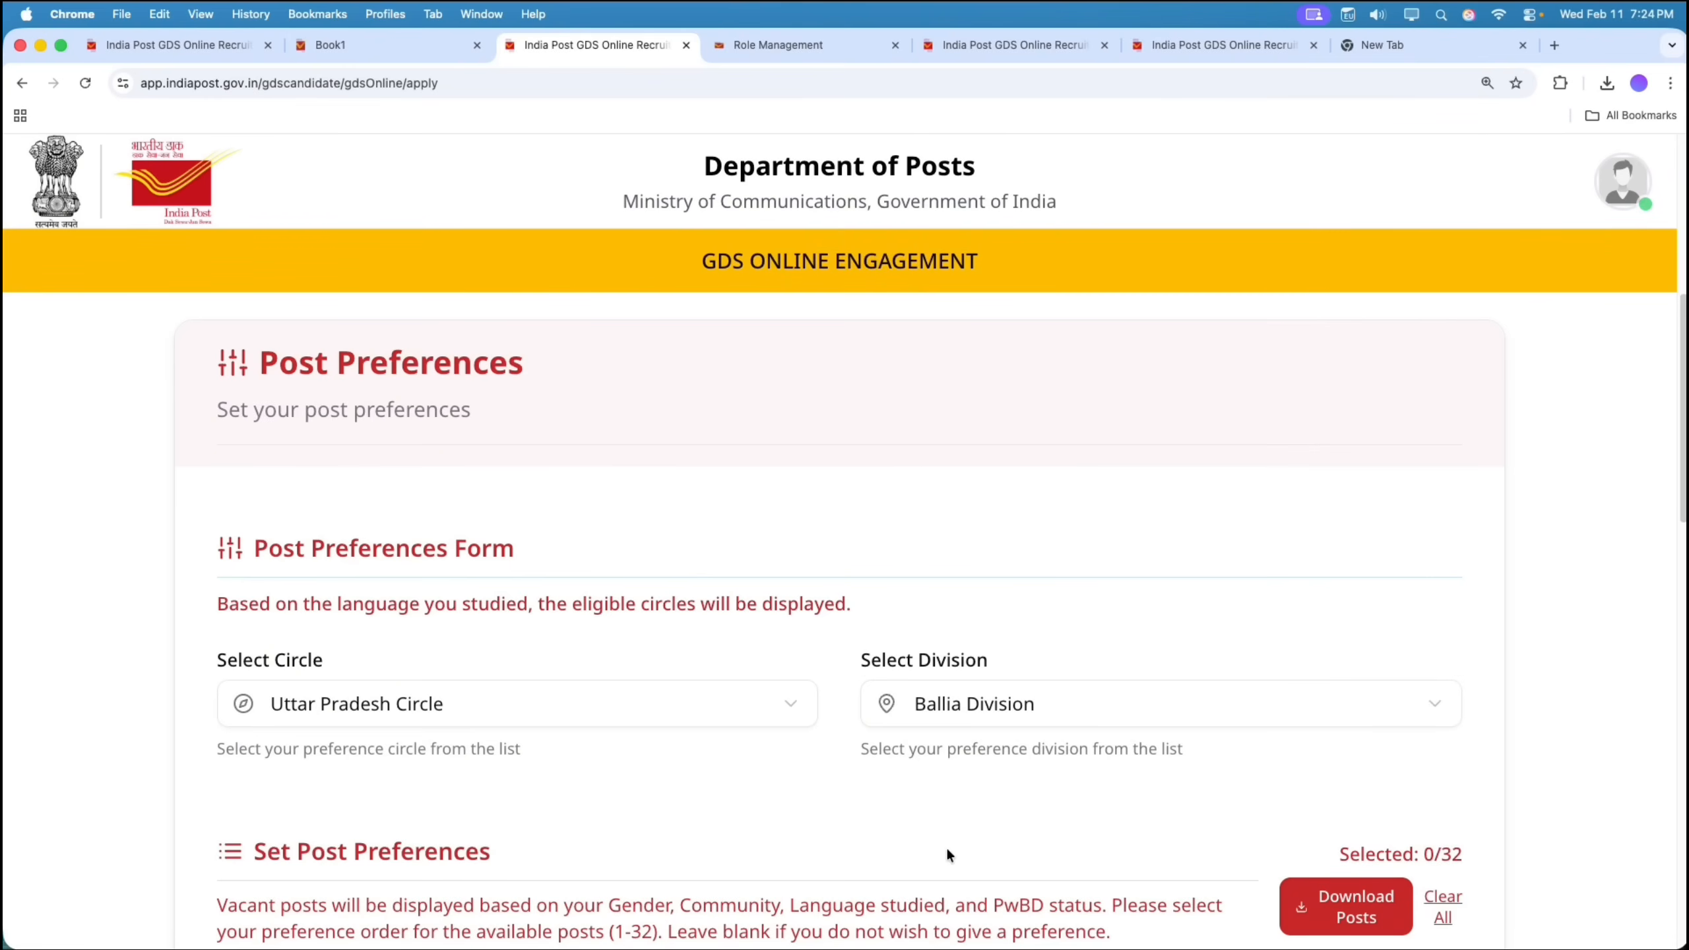
Bring Ballia's posts into view and examine row 1's Aundi BO details and BPM designation.
scroll(946, 846, "up", 1)
scroll(946, 847, "down", 10)
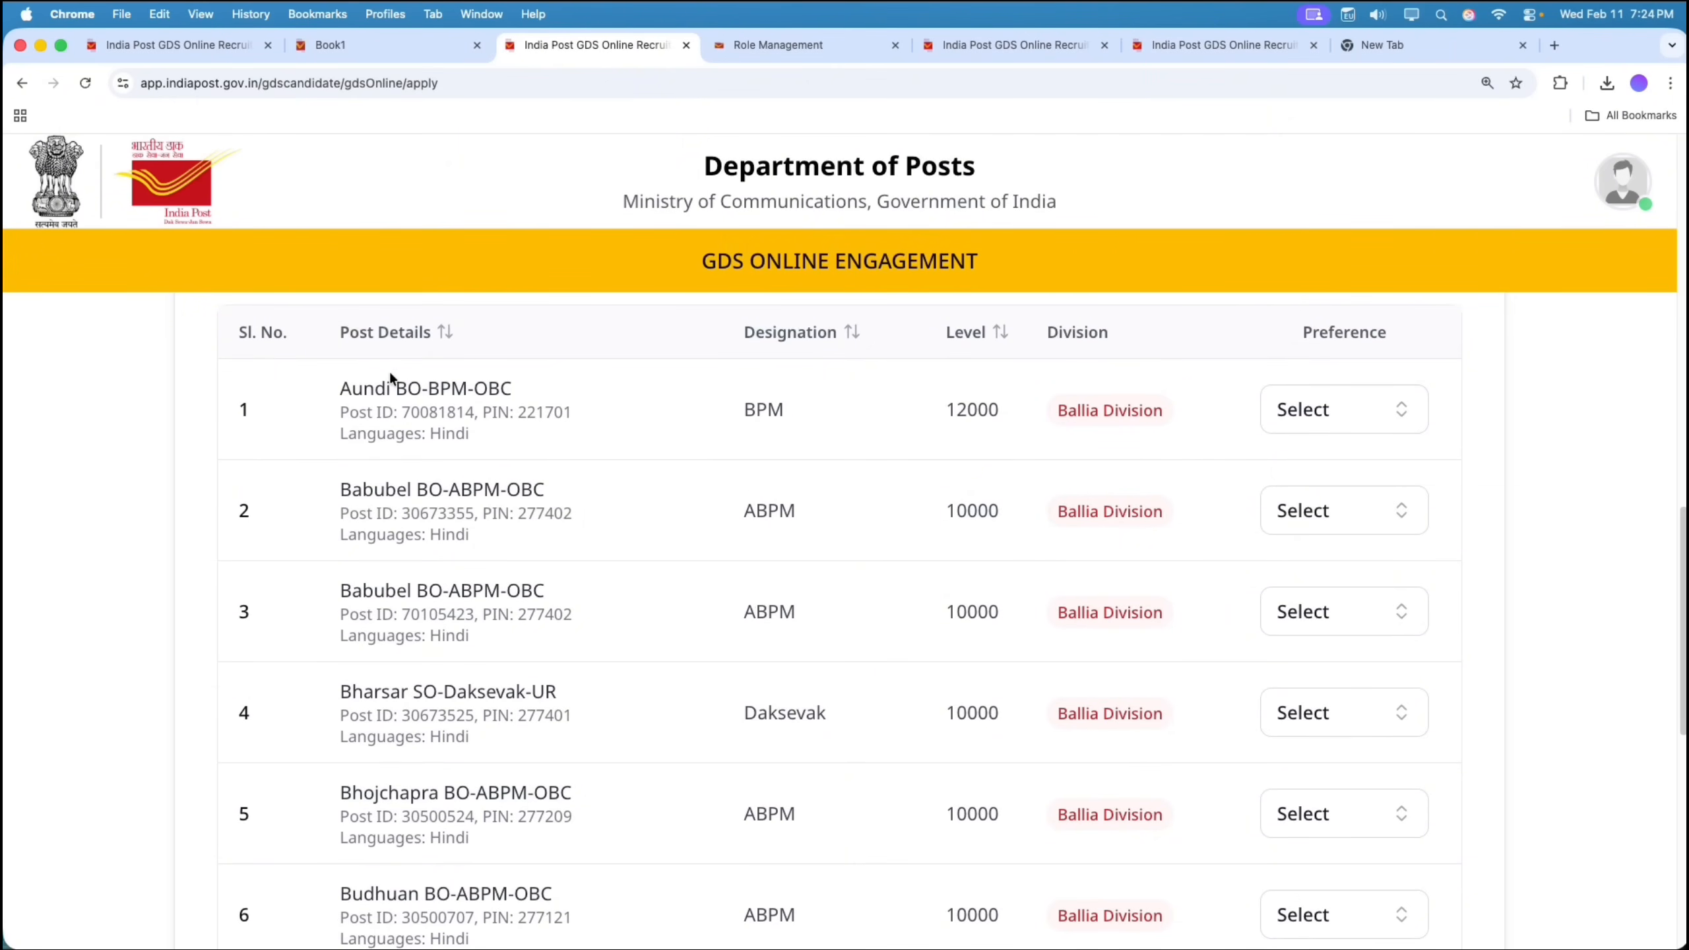
left_click_drag(341, 387, 469, 438)
left_click(513, 437)
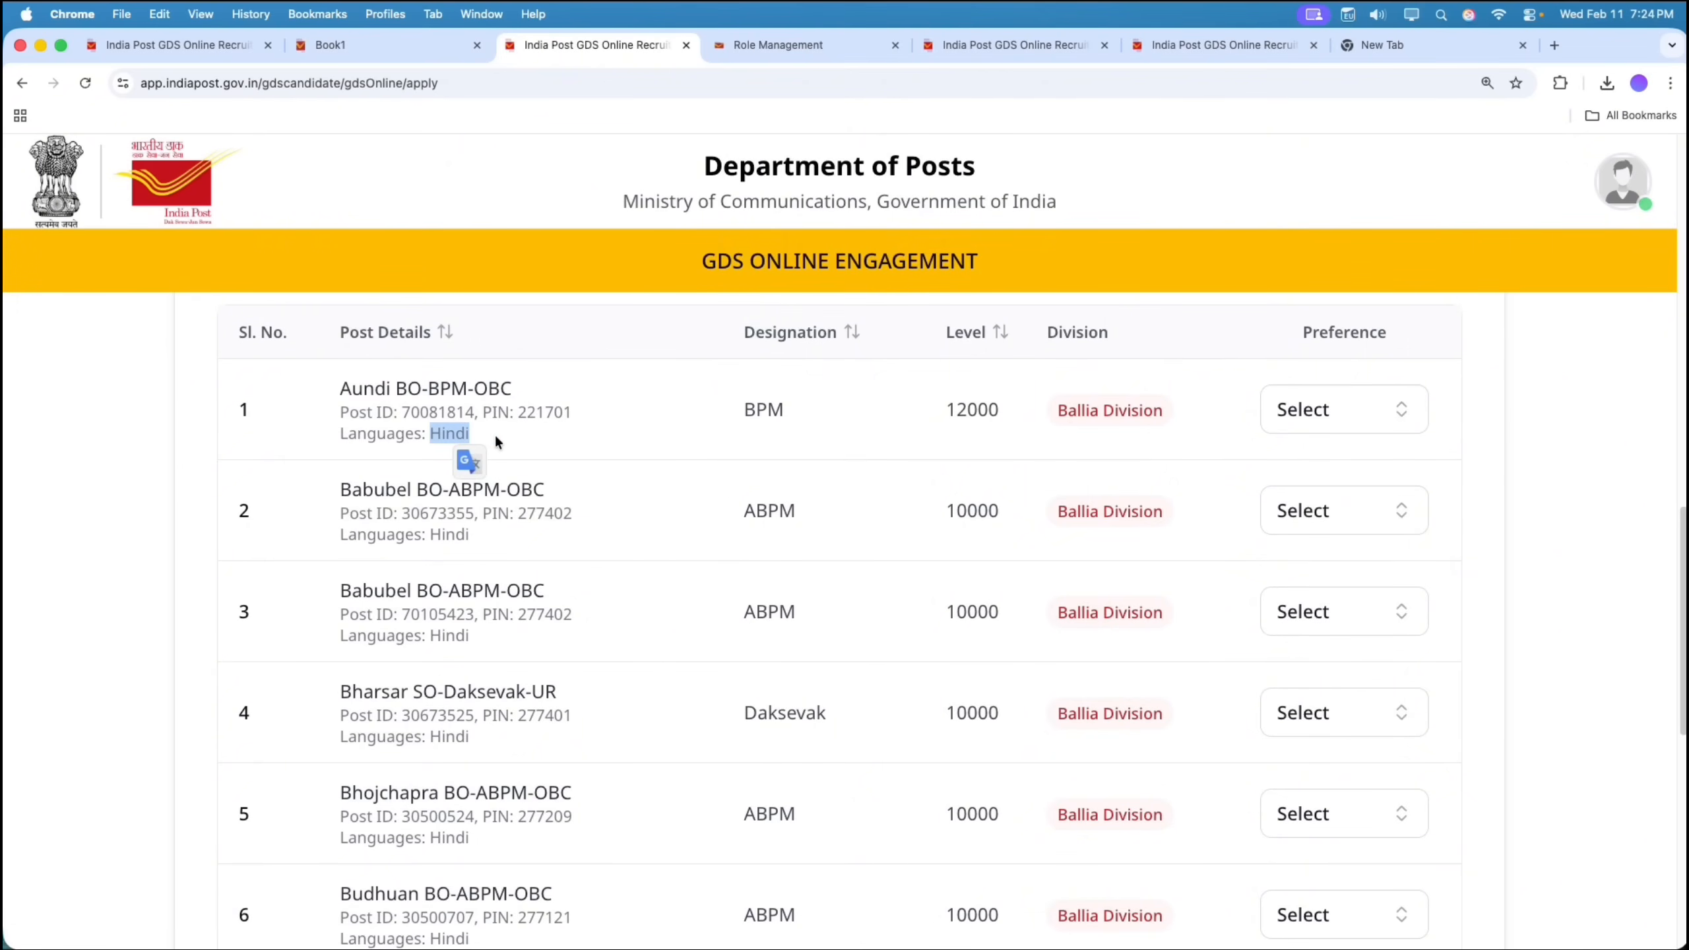
left_click(494, 437)
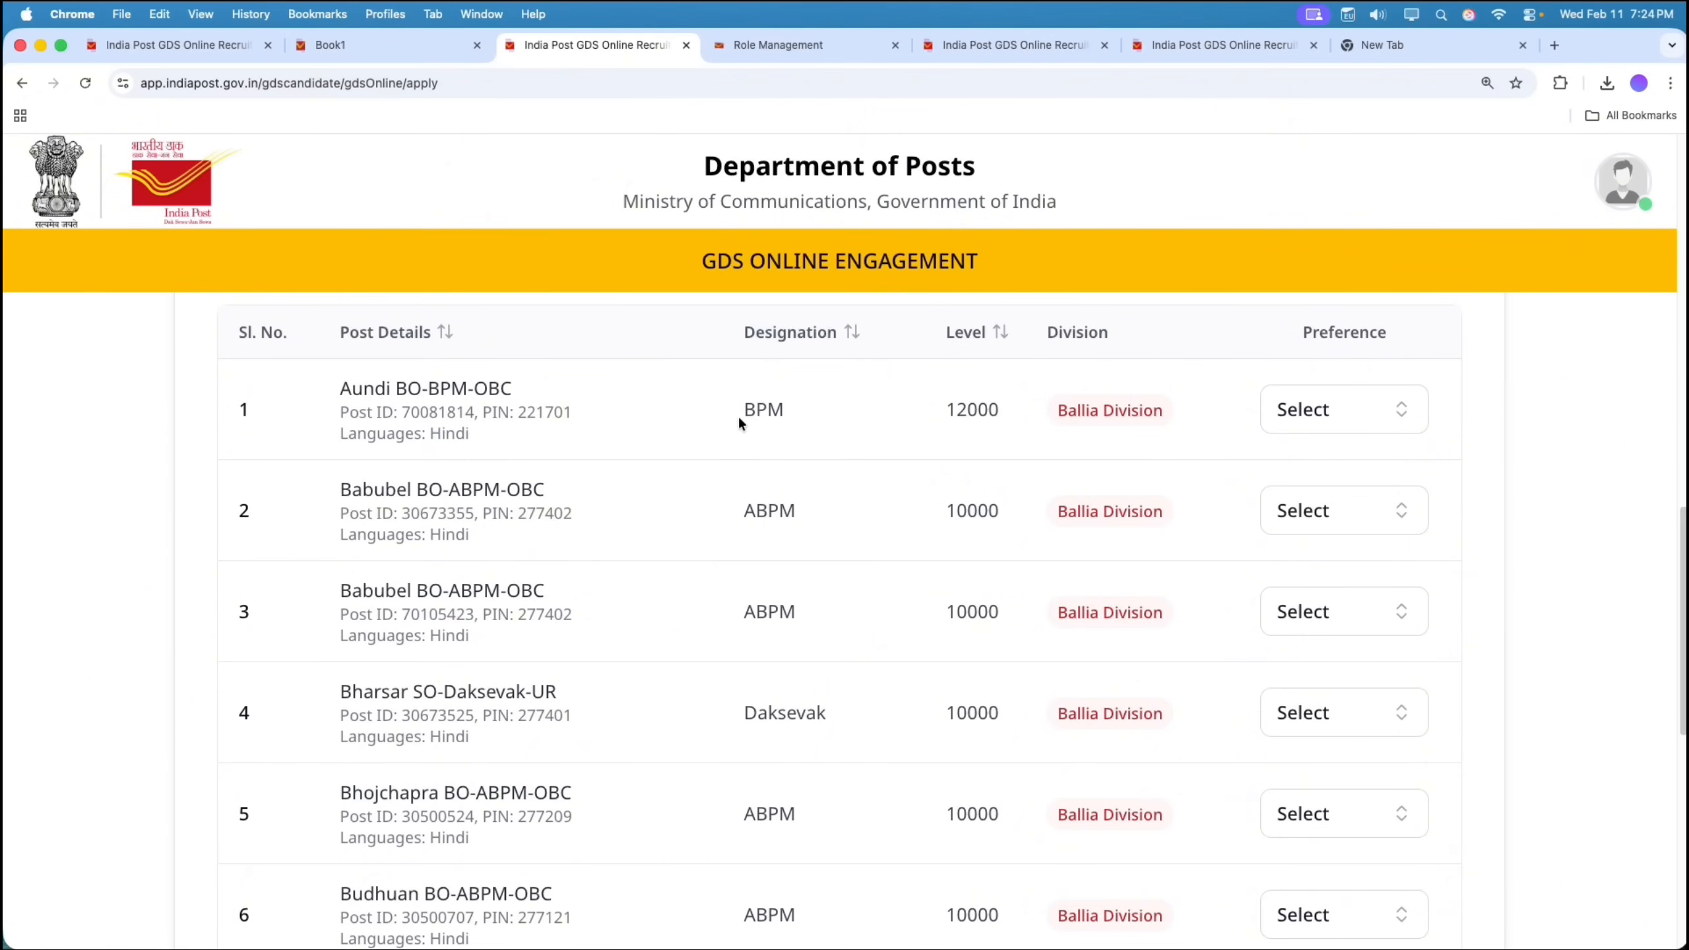
mouse_move(744, 410)
left_mouse_down()
mouse_move(769, 410)
mouse_move(744, 410)
left_mouse_up()
left_click(801, 420)
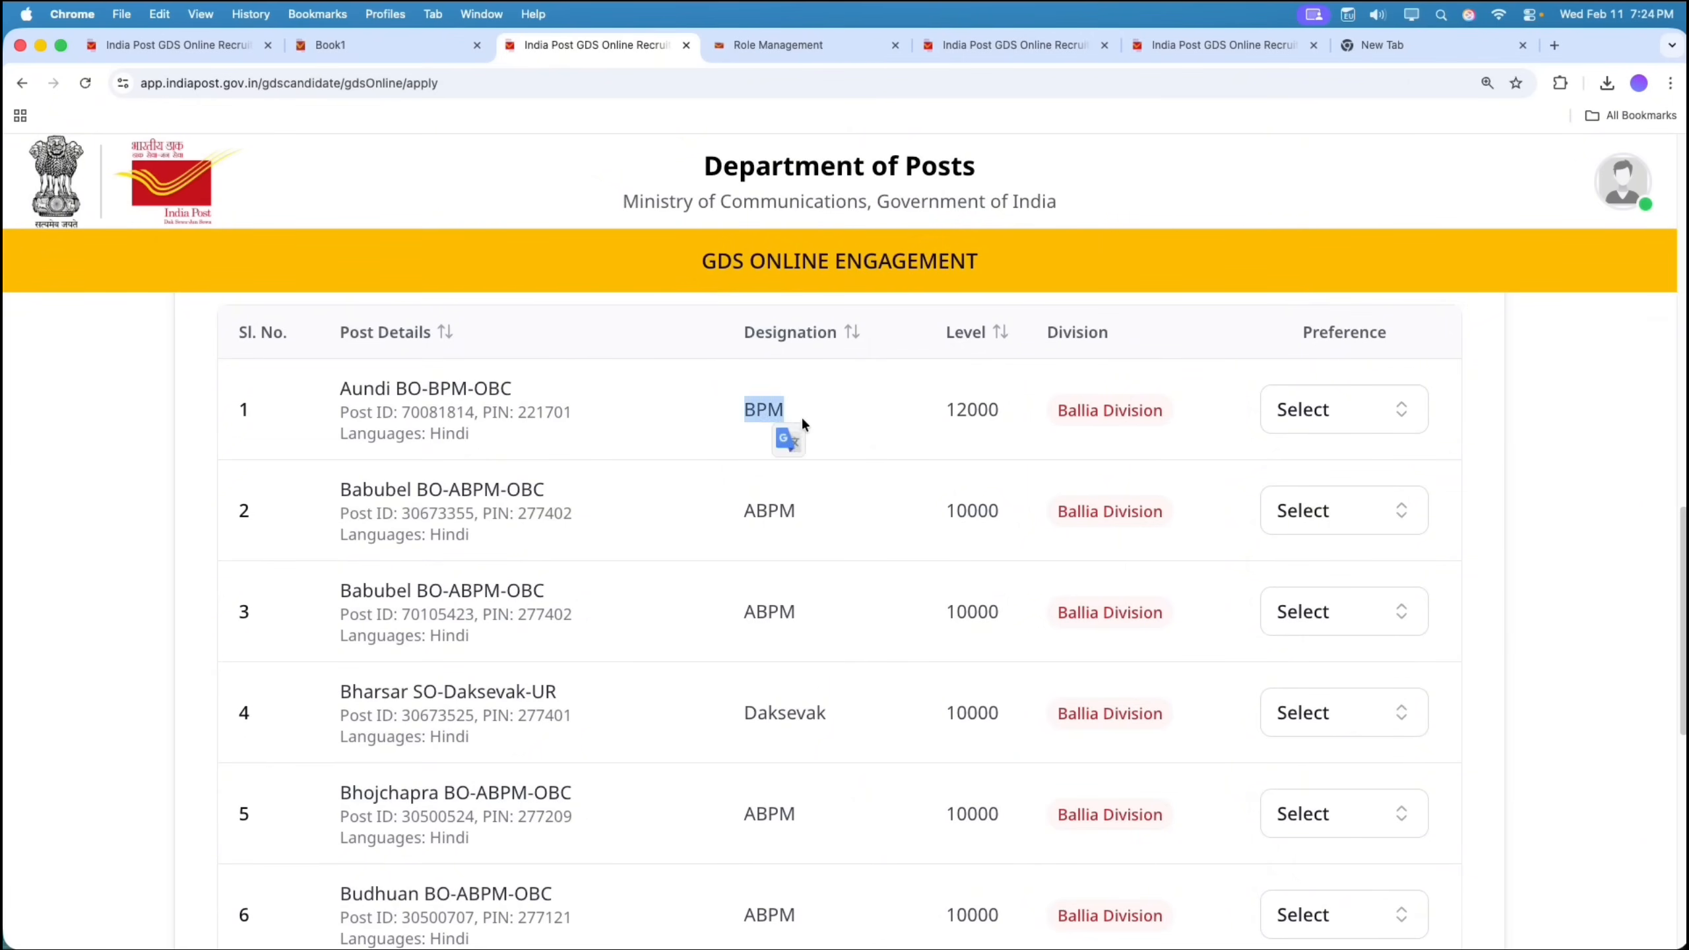
Rank Aundi BO as preference 1, the first Babubel post 2 and Chandadih 3.
left_click(1301, 414)
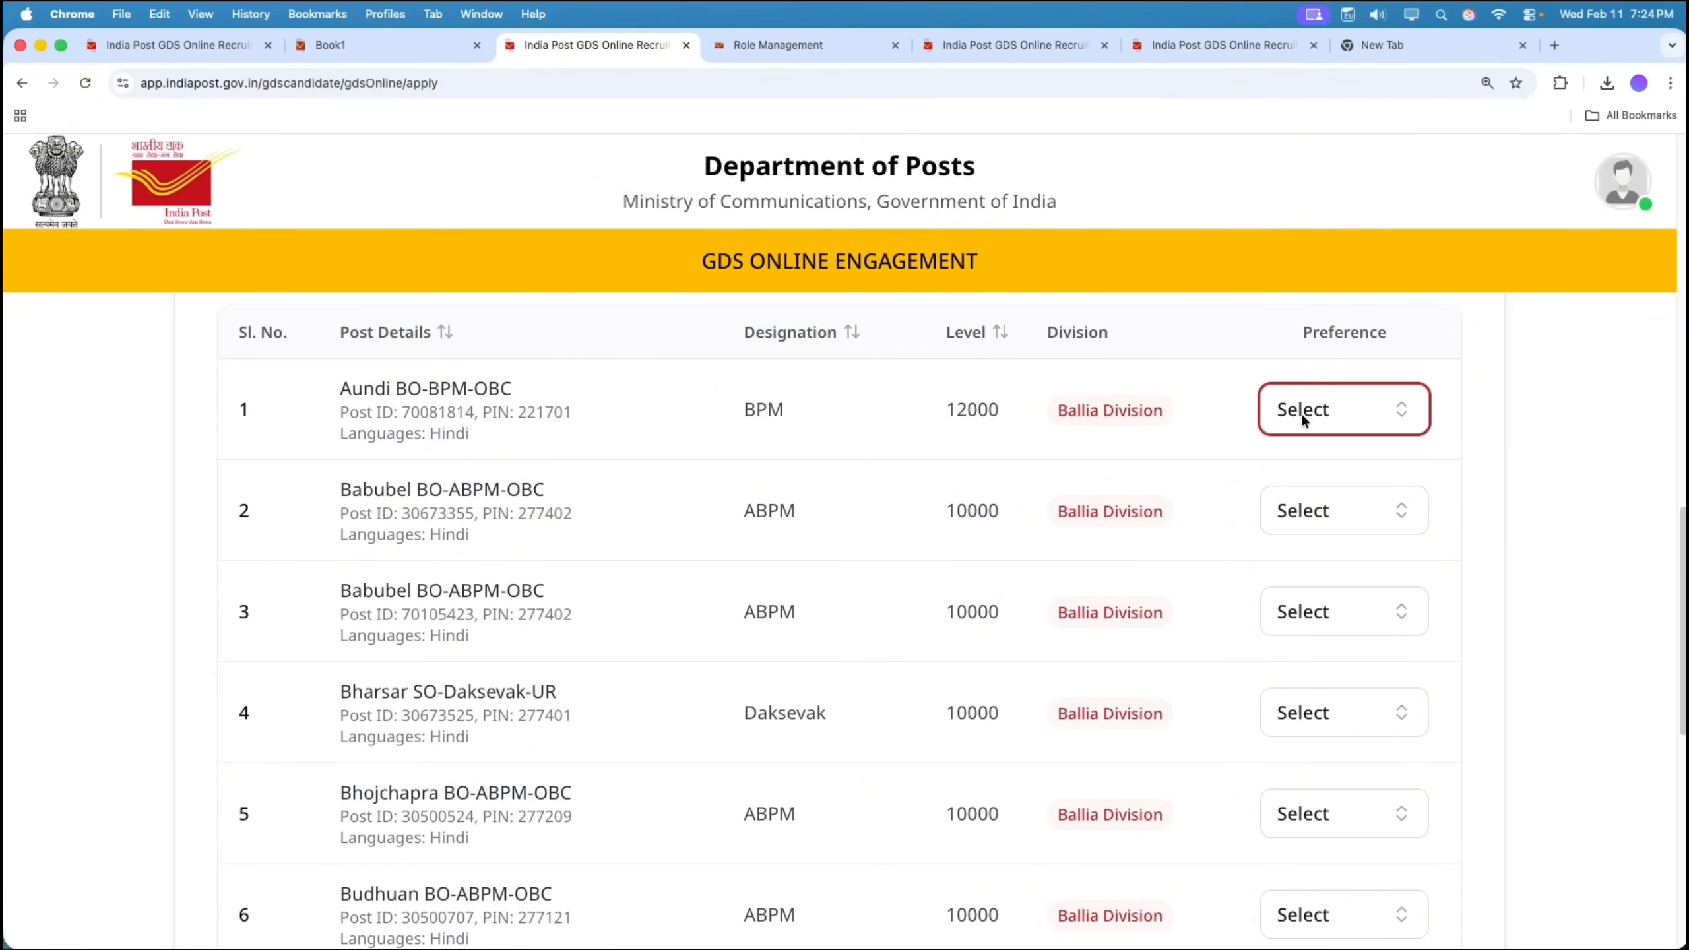
left_click(1287, 532)
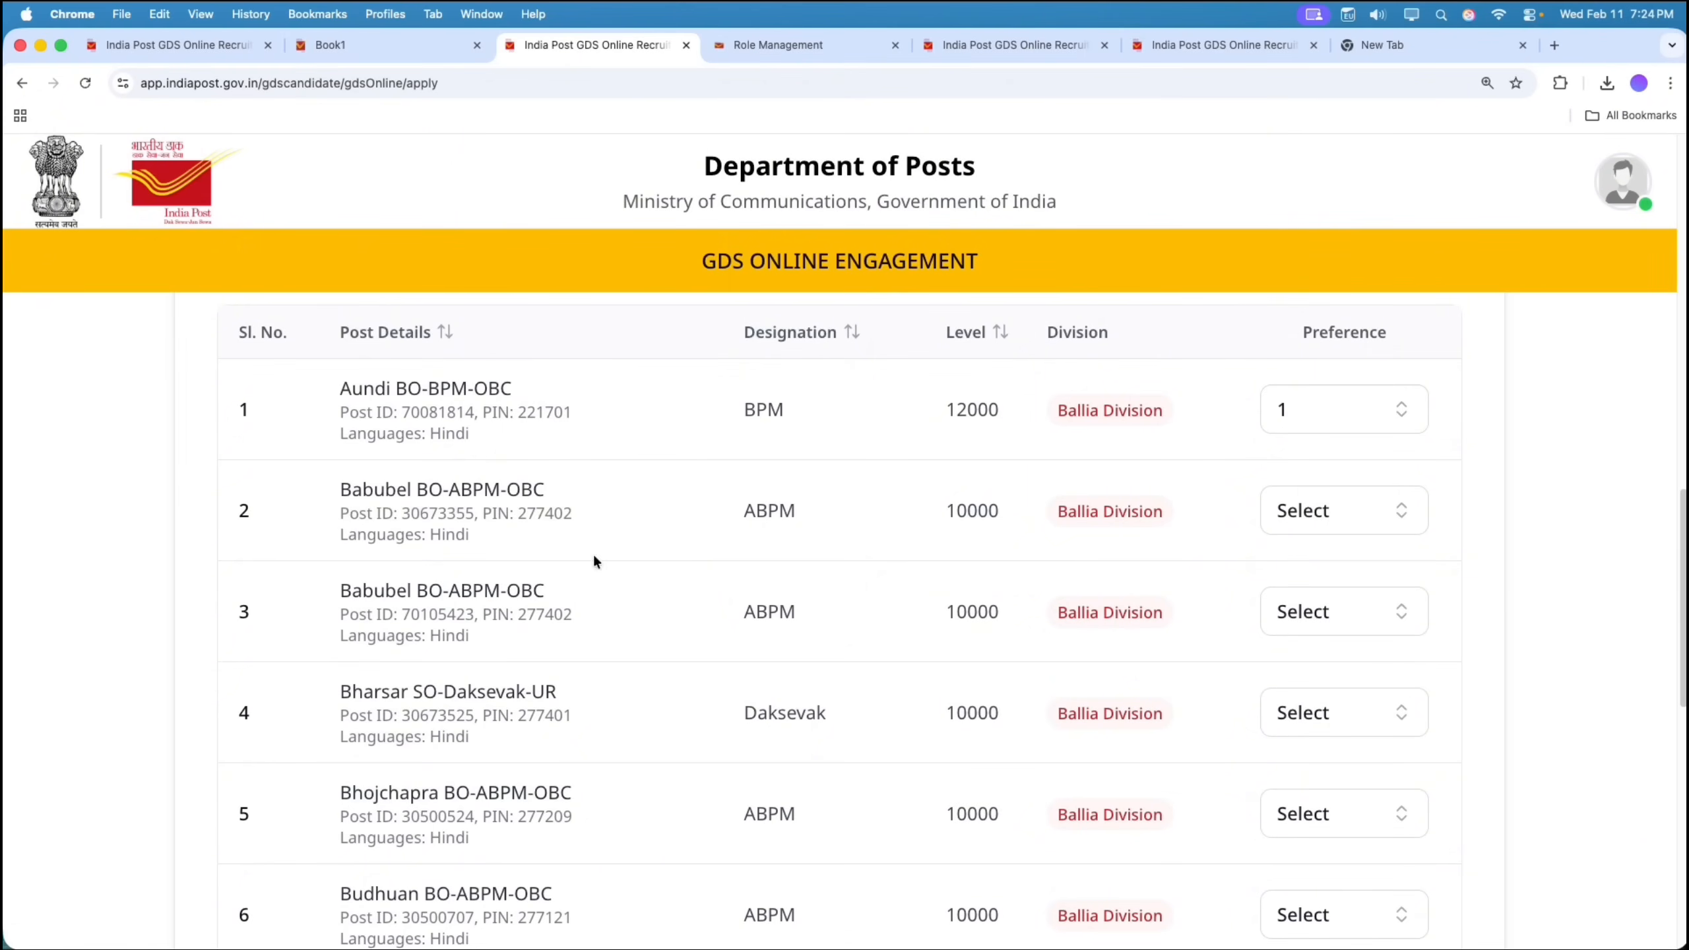
left_click_drag(735, 516, 996, 513)
left_click(872, 520)
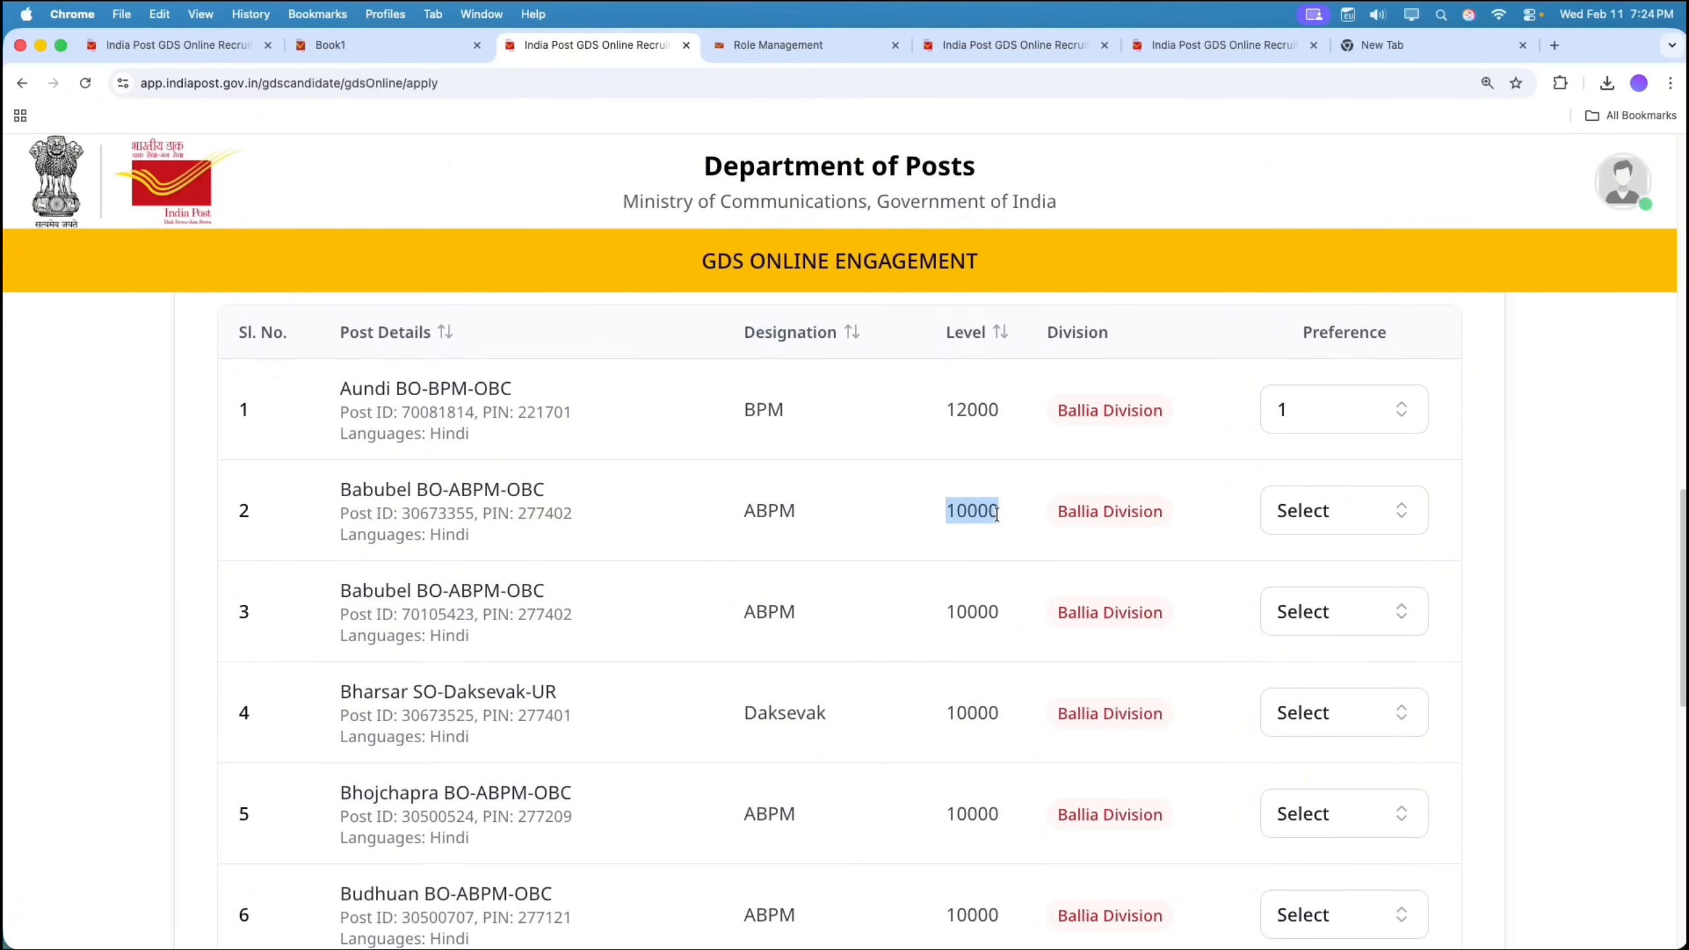
left_click(1018, 541)
left_click(1294, 517)
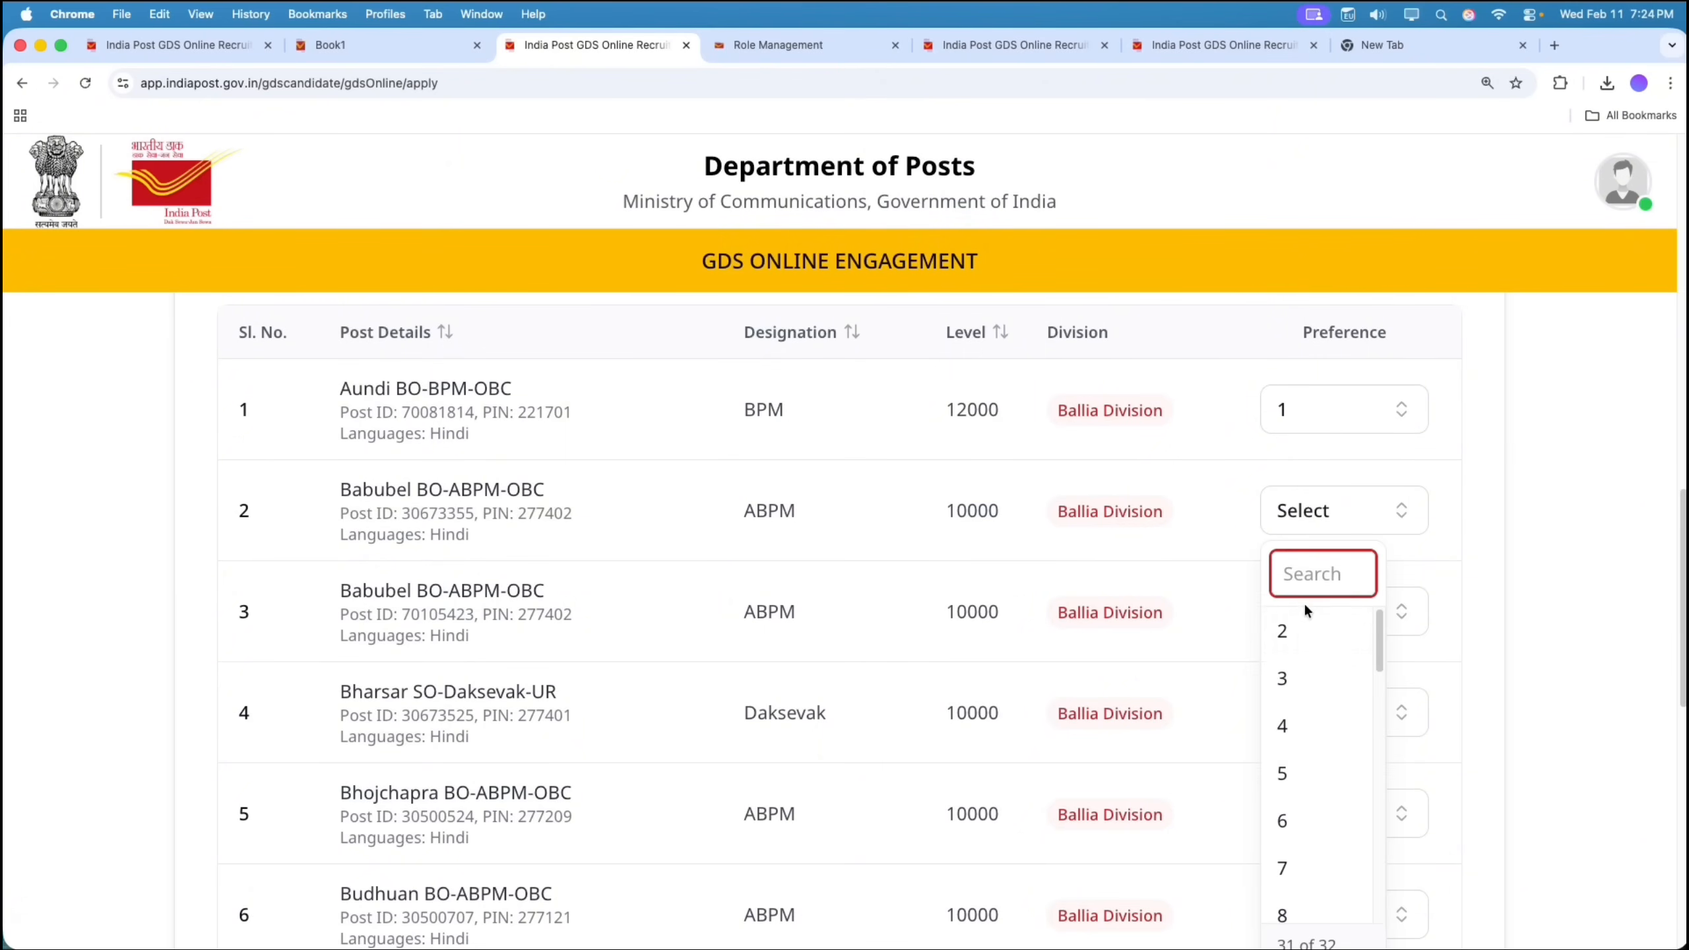
left_click(1303, 632)
scroll(860, 526, "down", 8)
left_click(1297, 460)
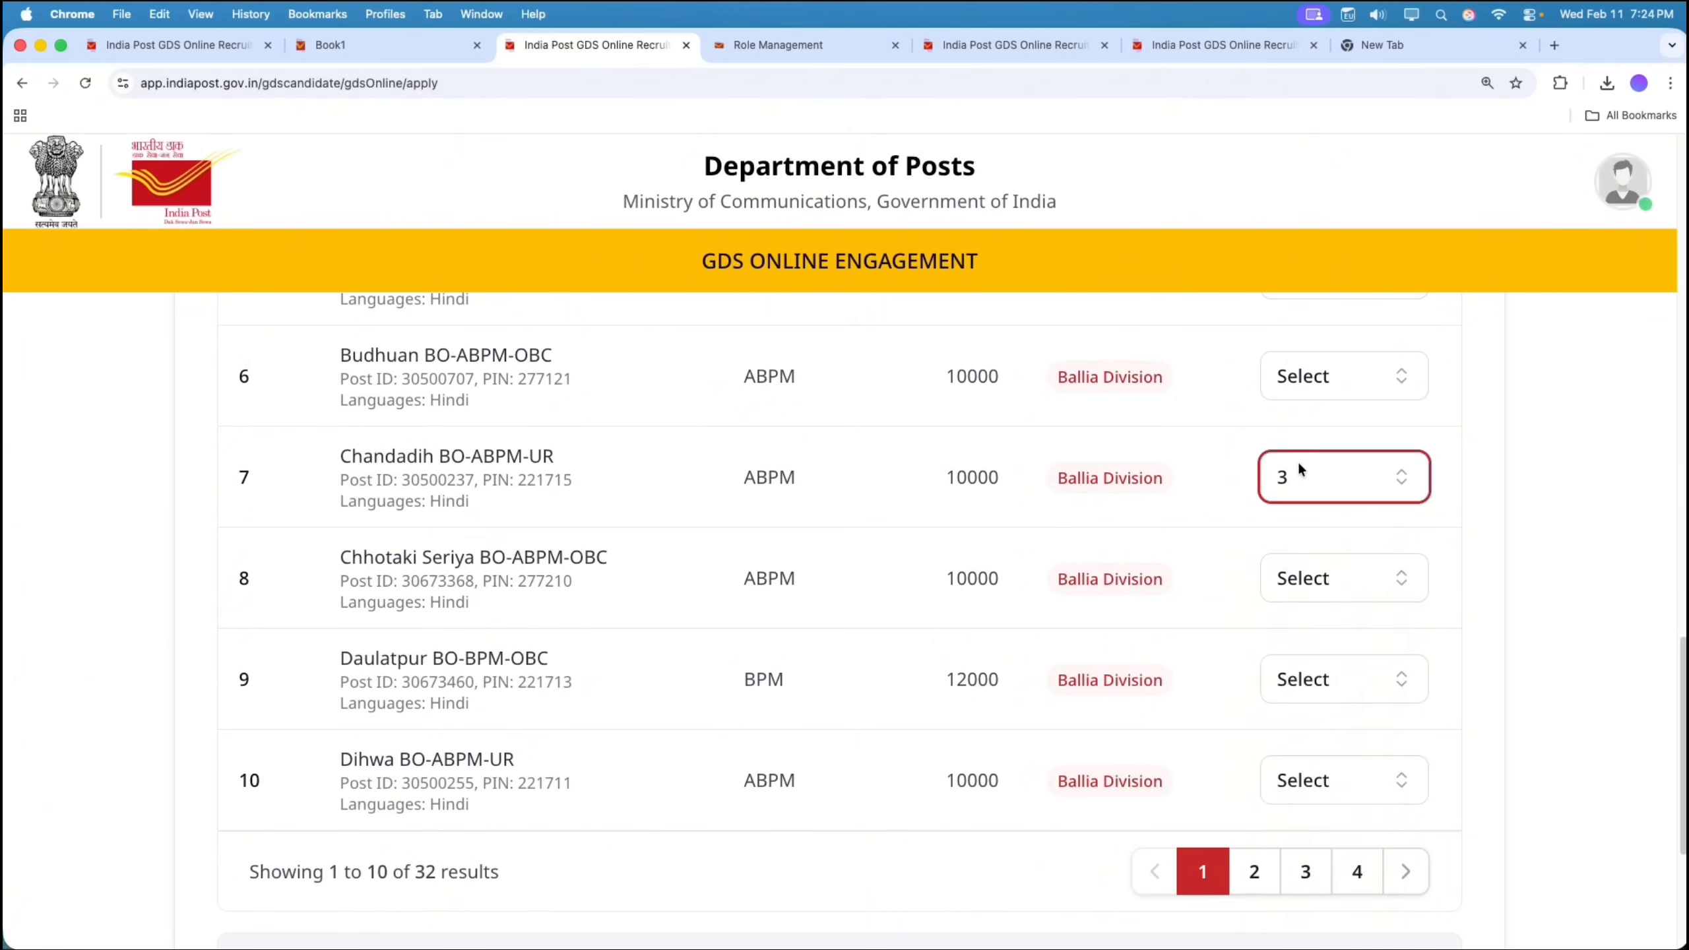
Rank the Budhuan post as preference 4.
left_click(1296, 375)
left_click(1305, 376)
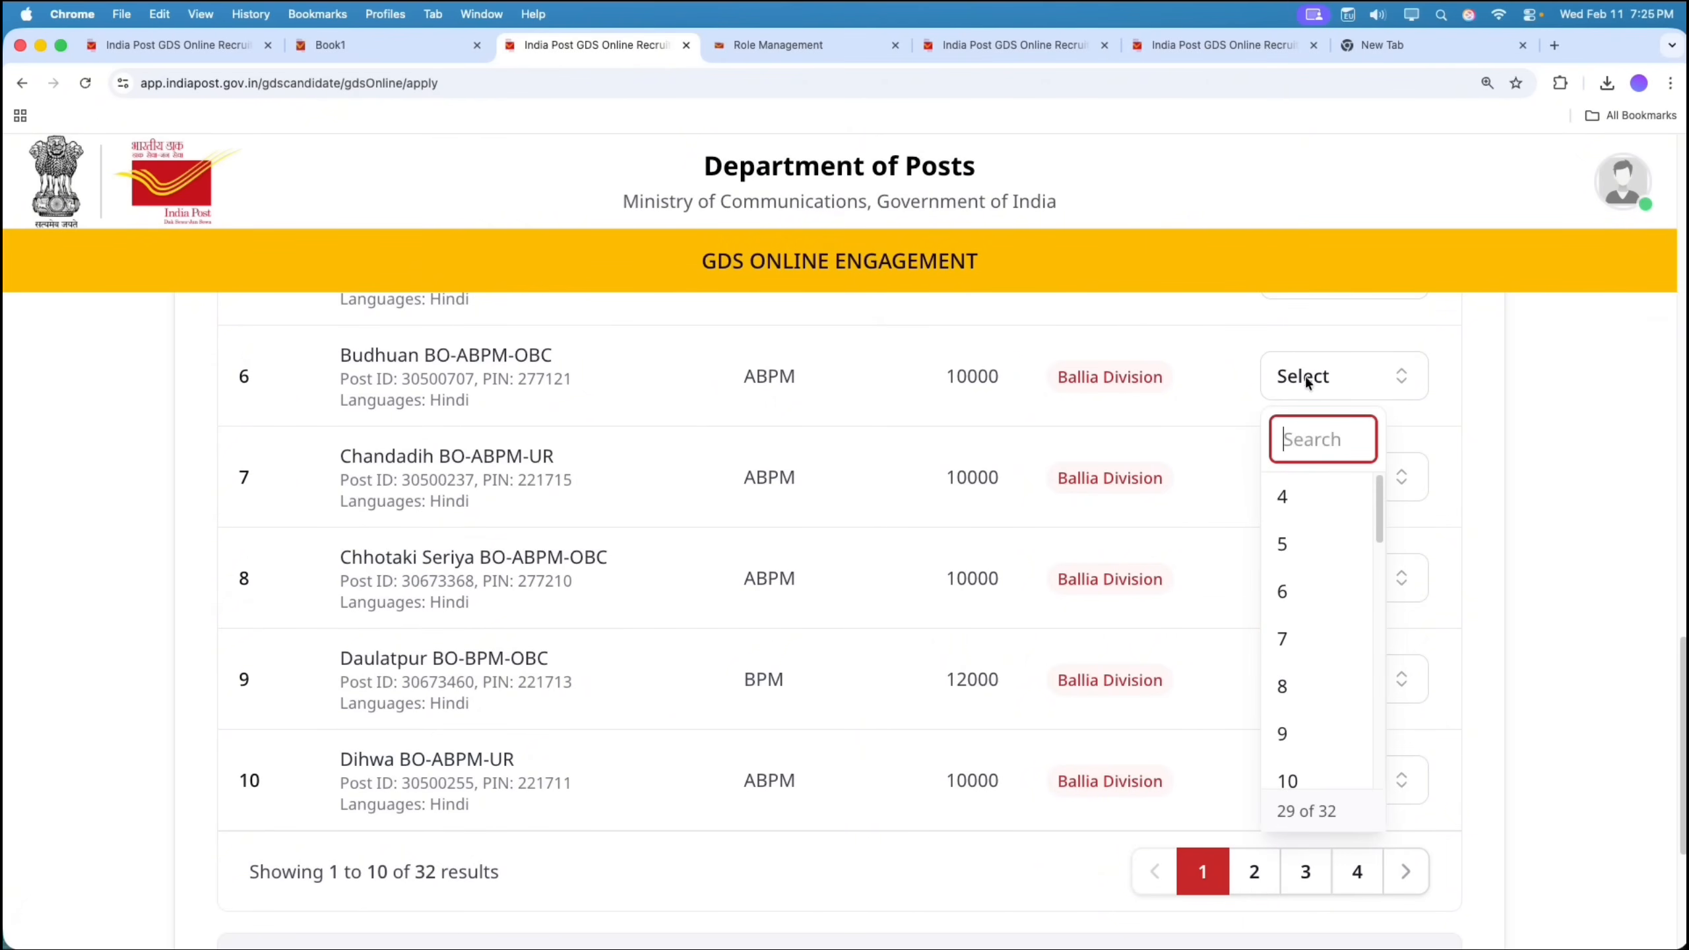
left_click(1283, 499)
scroll(1292, 479, "up", 2)
scroll(1286, 444, "down", 4)
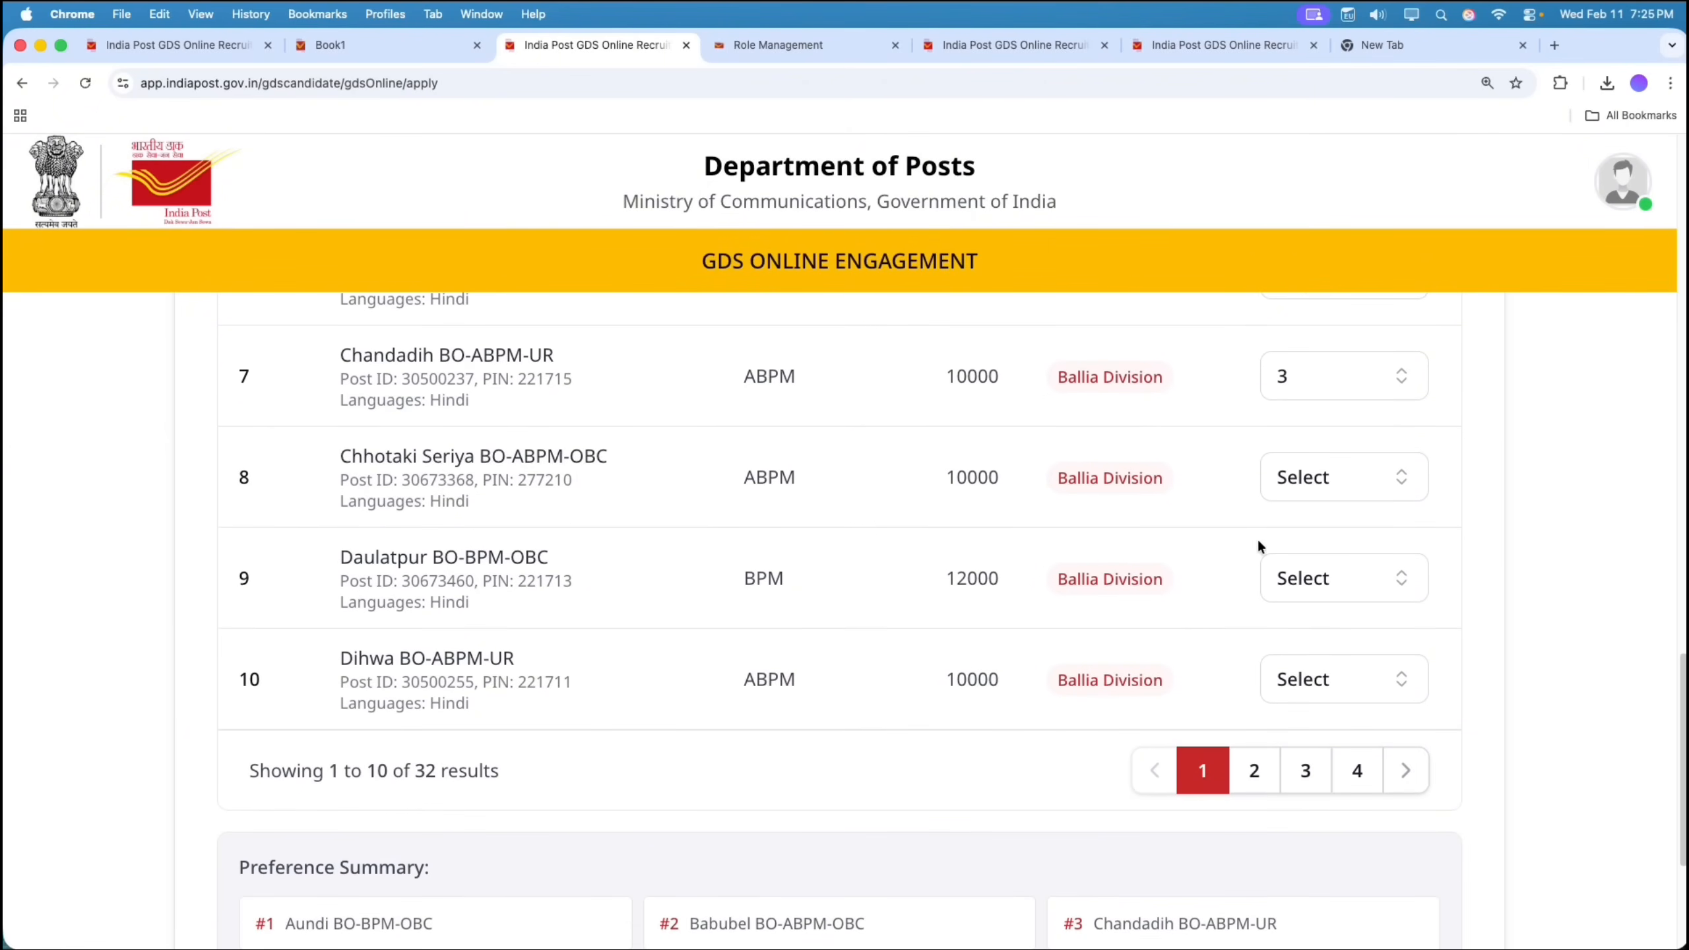
On the last page of posts, rank Suryabhanpur as preference 5 and Tikadeori as 6.
left_click(1248, 789)
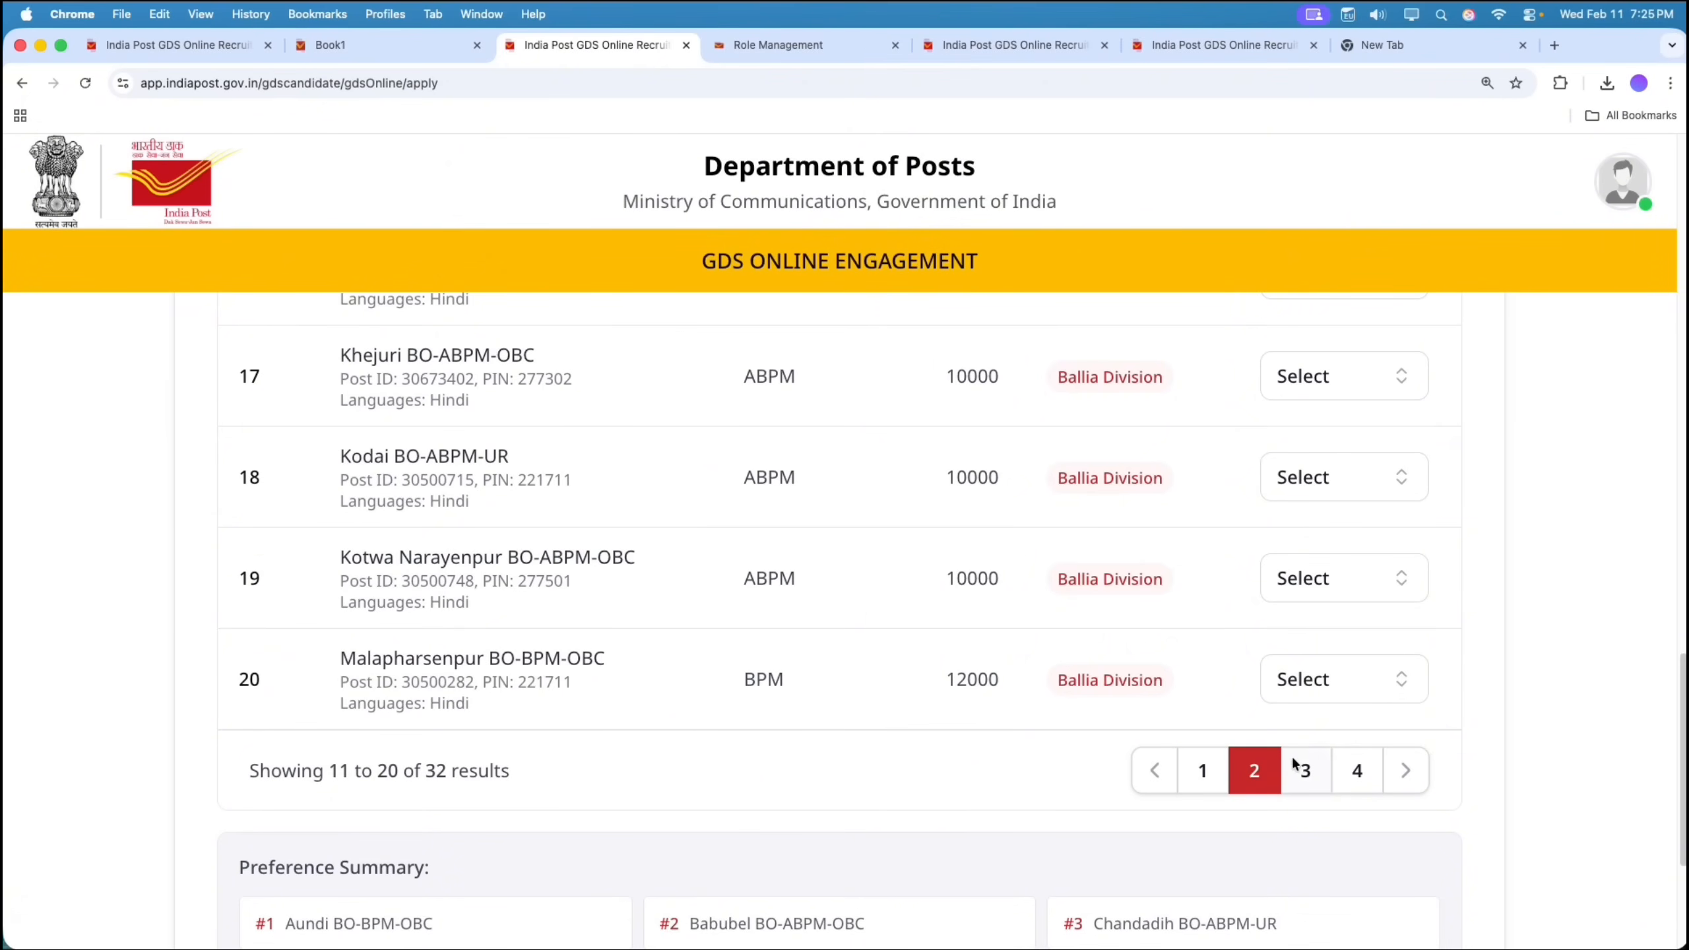
left_click(1301, 772)
left_click(1357, 771)
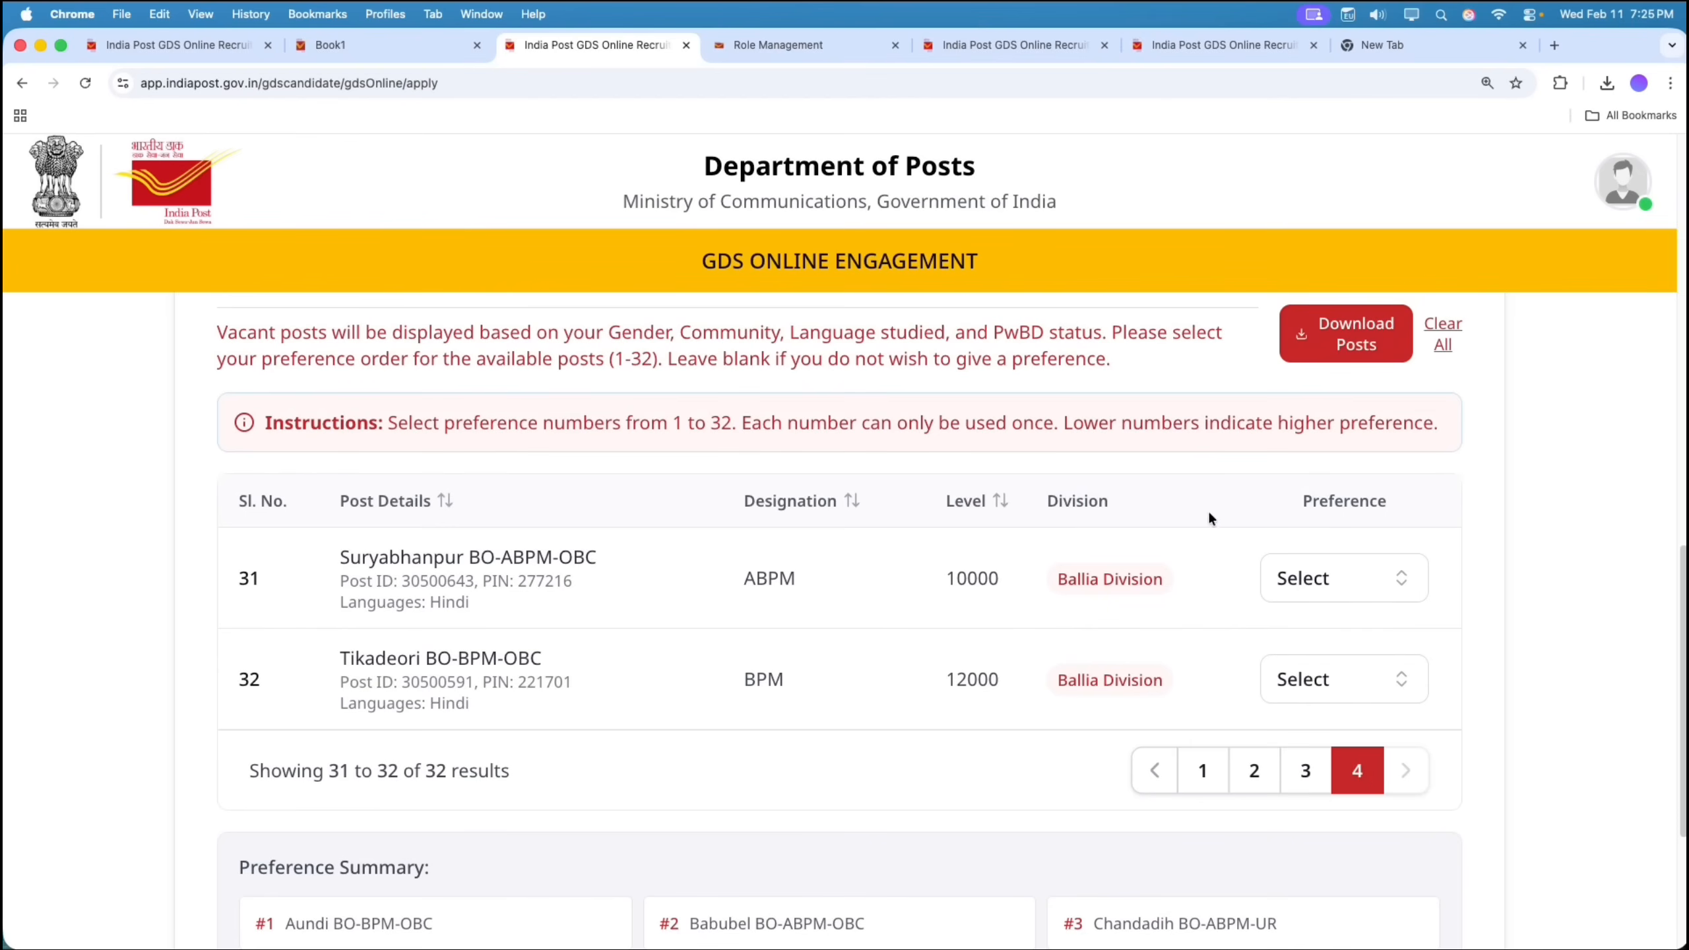
left_click(1287, 579)
left_click(1216, 579)
left_click(1293, 582)
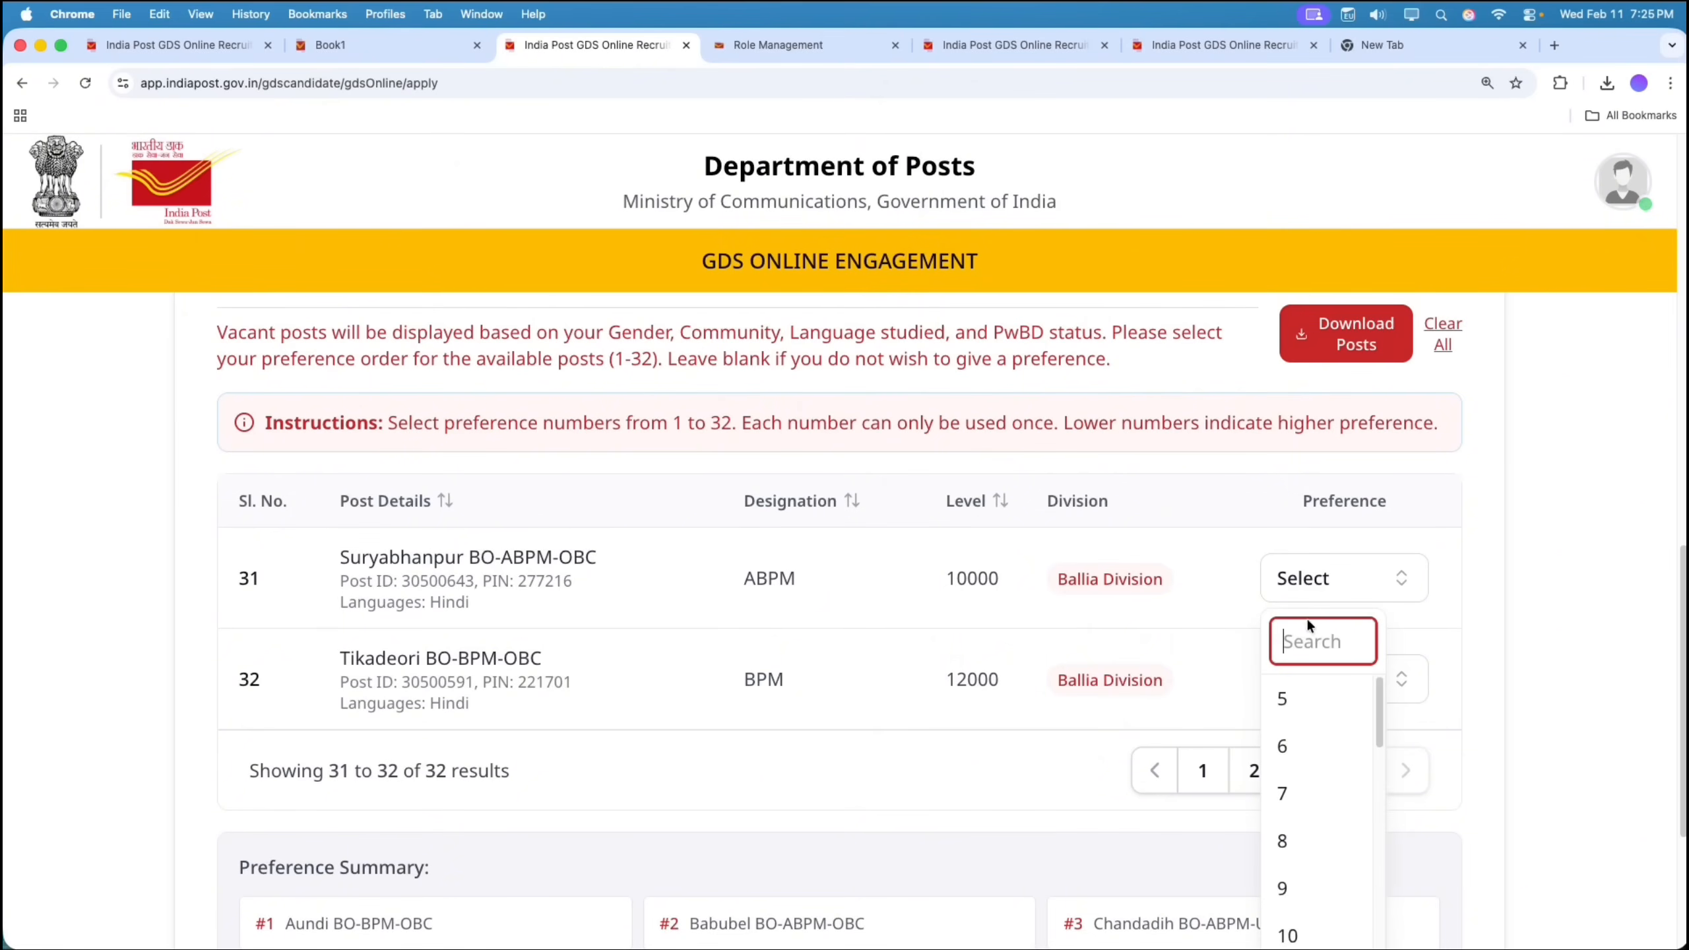
left_click(1287, 697)
left_click(1293, 679)
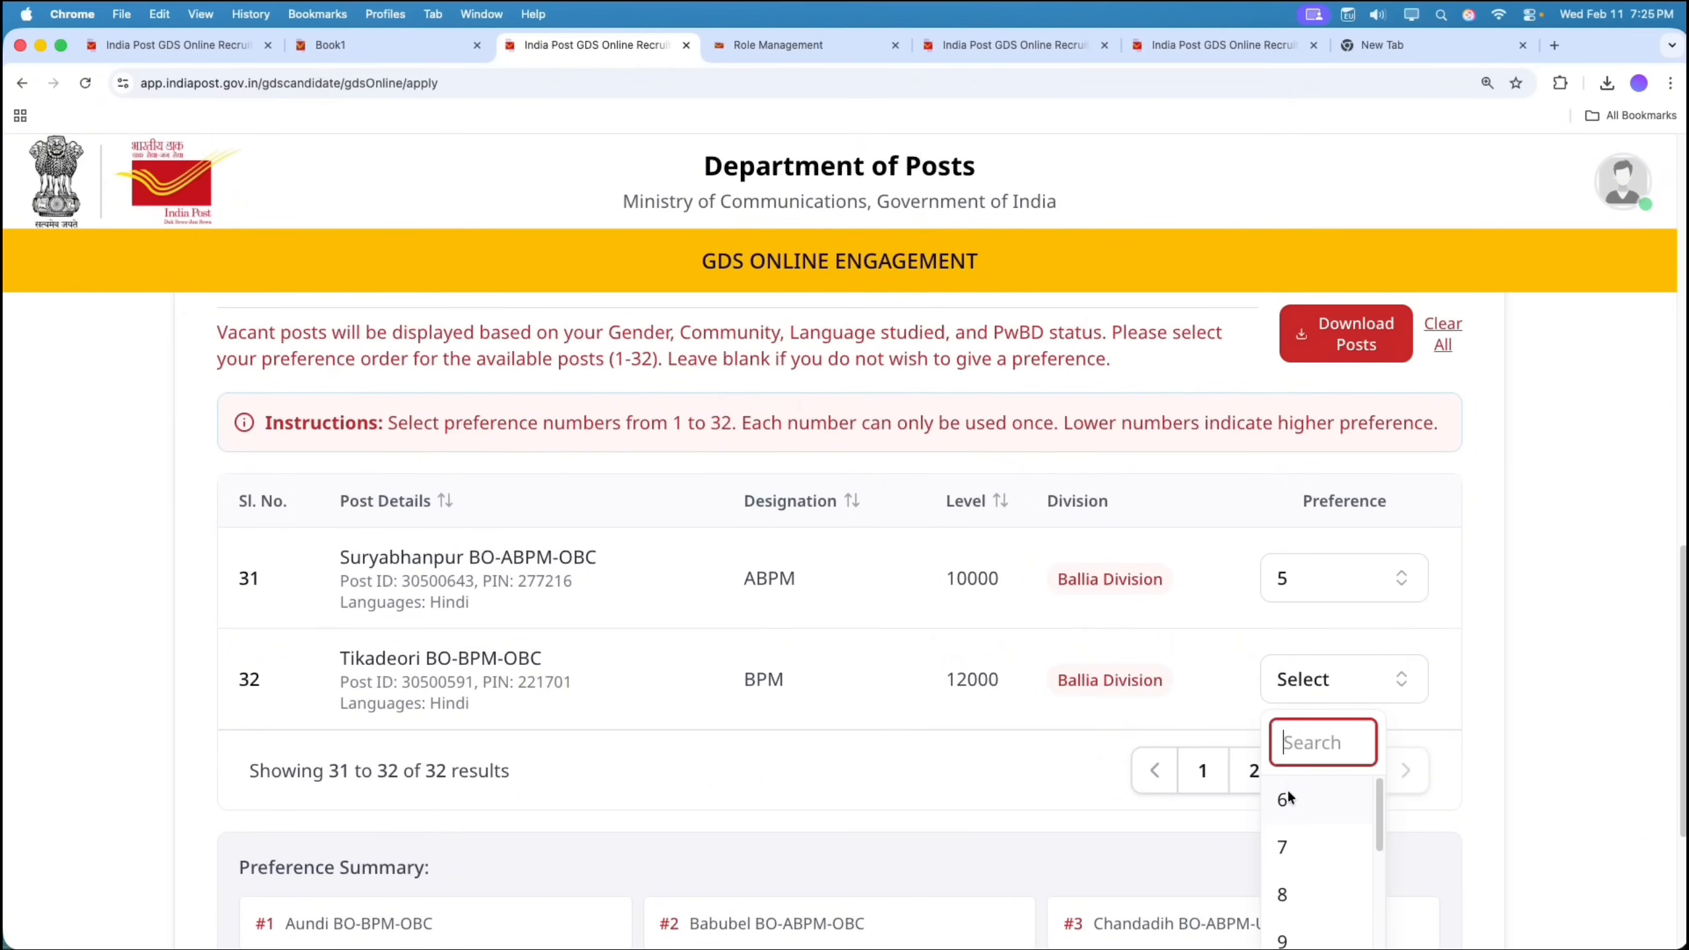
left_click(1286, 805)
scroll(955, 673, "down", 5)
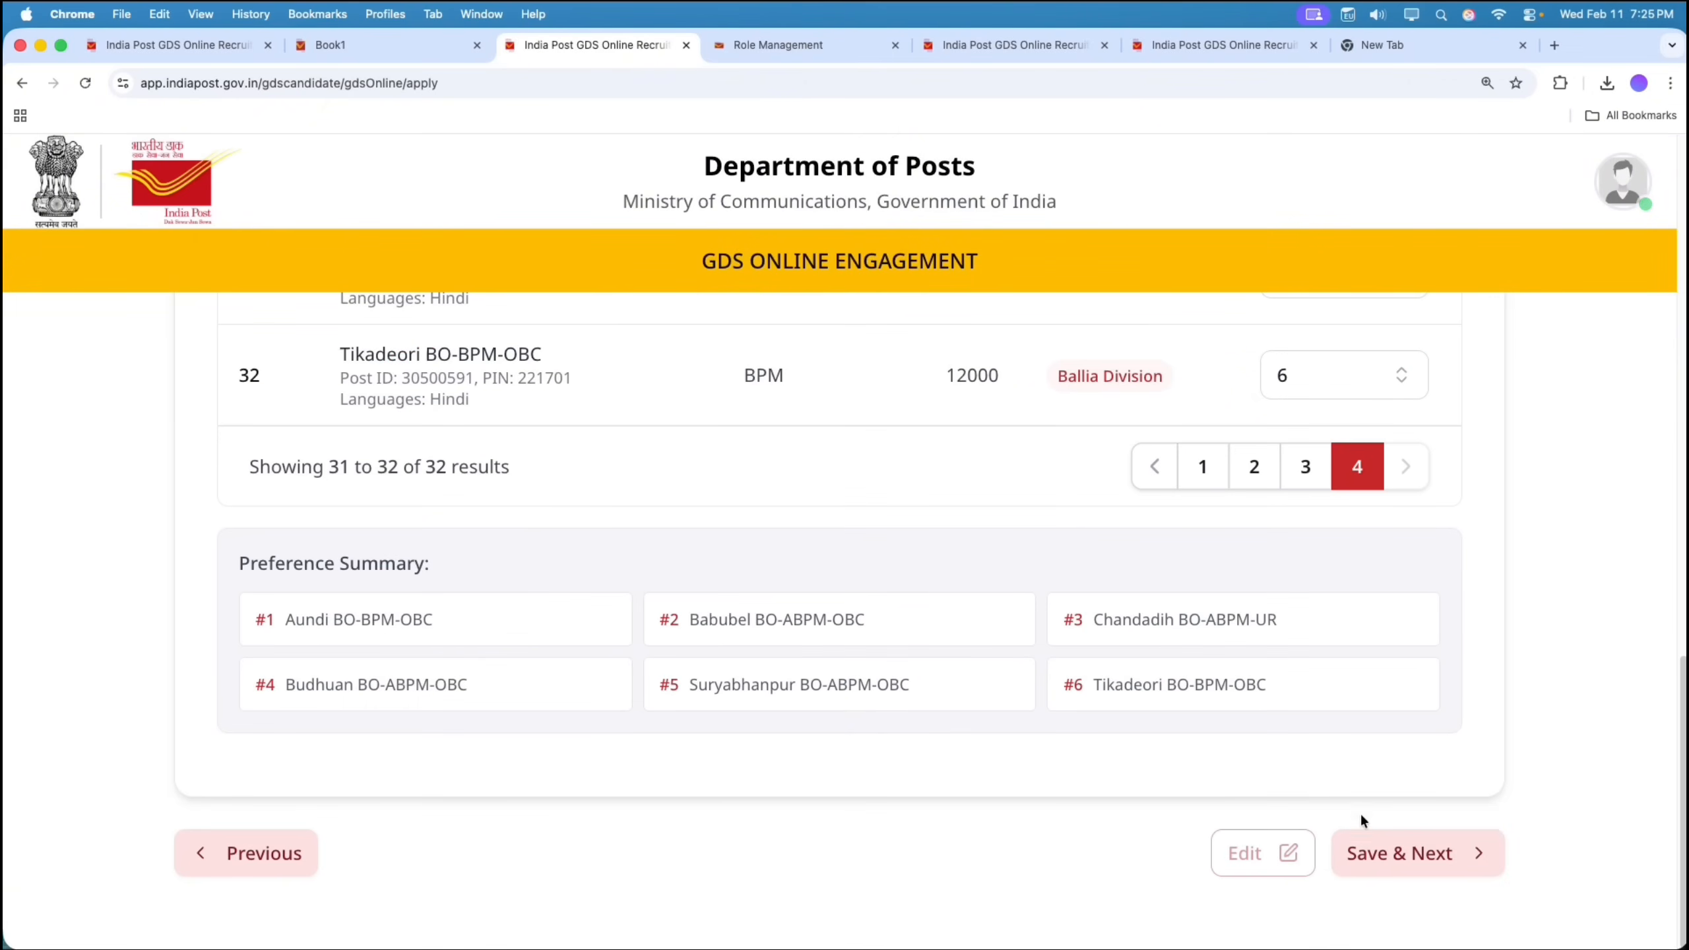
Save the six post preferences with Save & Next and scroll to the Upload Photo & Signature form.
left_click(1359, 855)
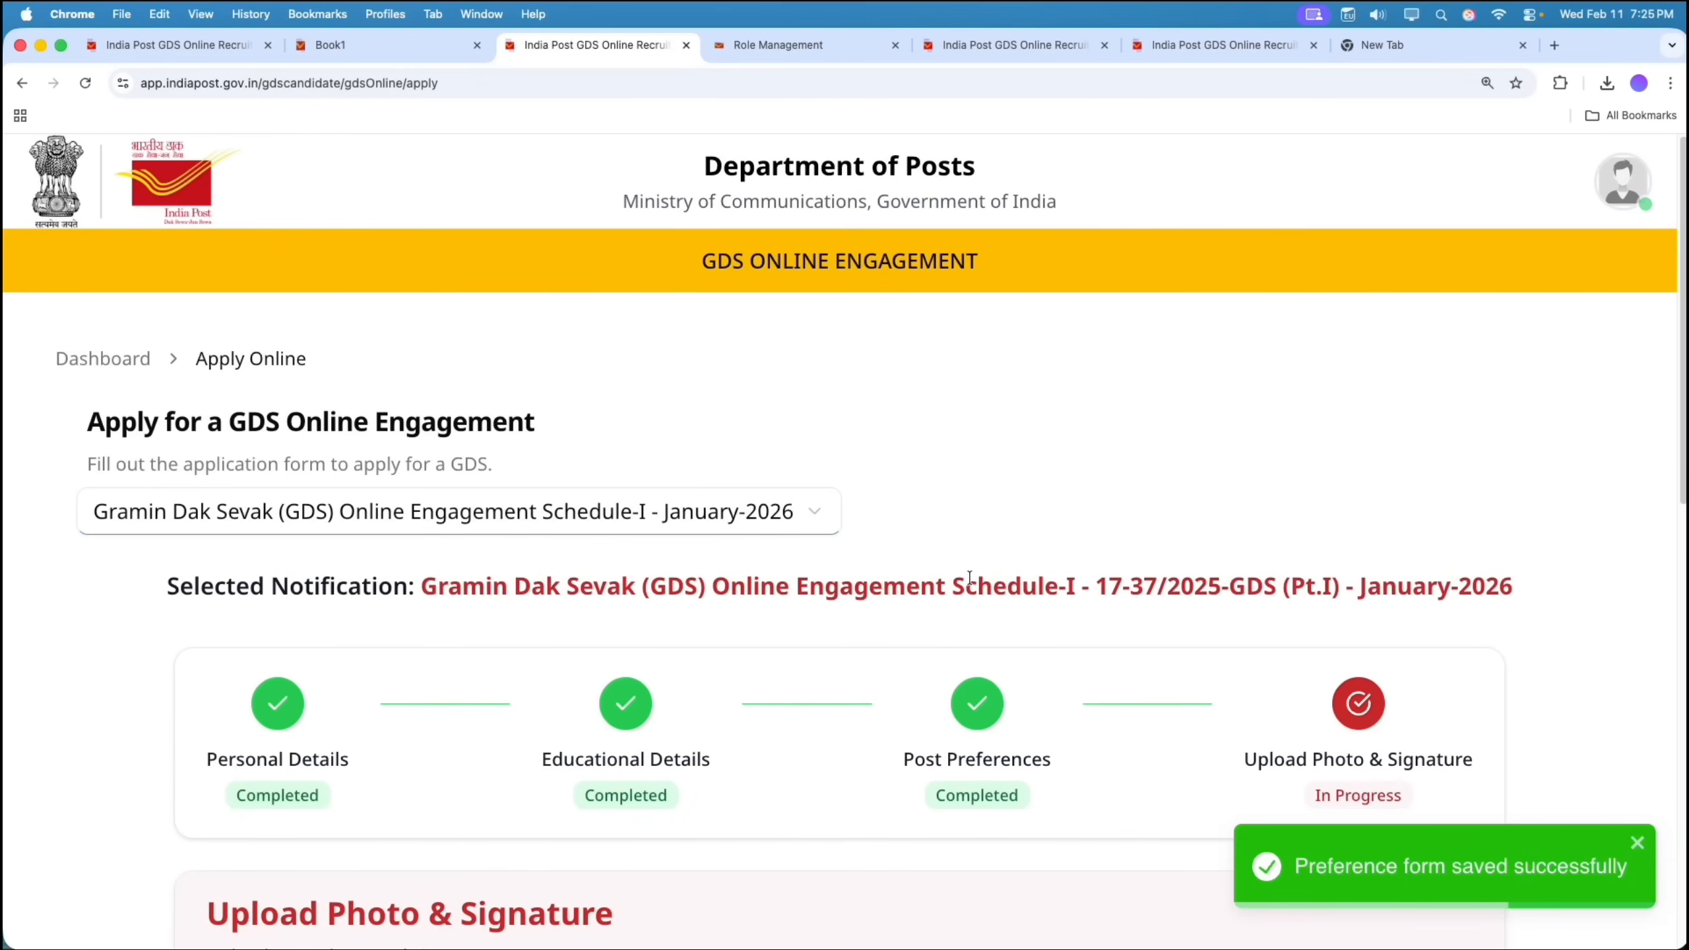
scroll(1139, 618, "down", 5)
scroll(1140, 621, "down", 3)
left_click_drag(1245, 329, 1436, 332)
left_click(1186, 384)
scroll(1186, 384, "down", 3)
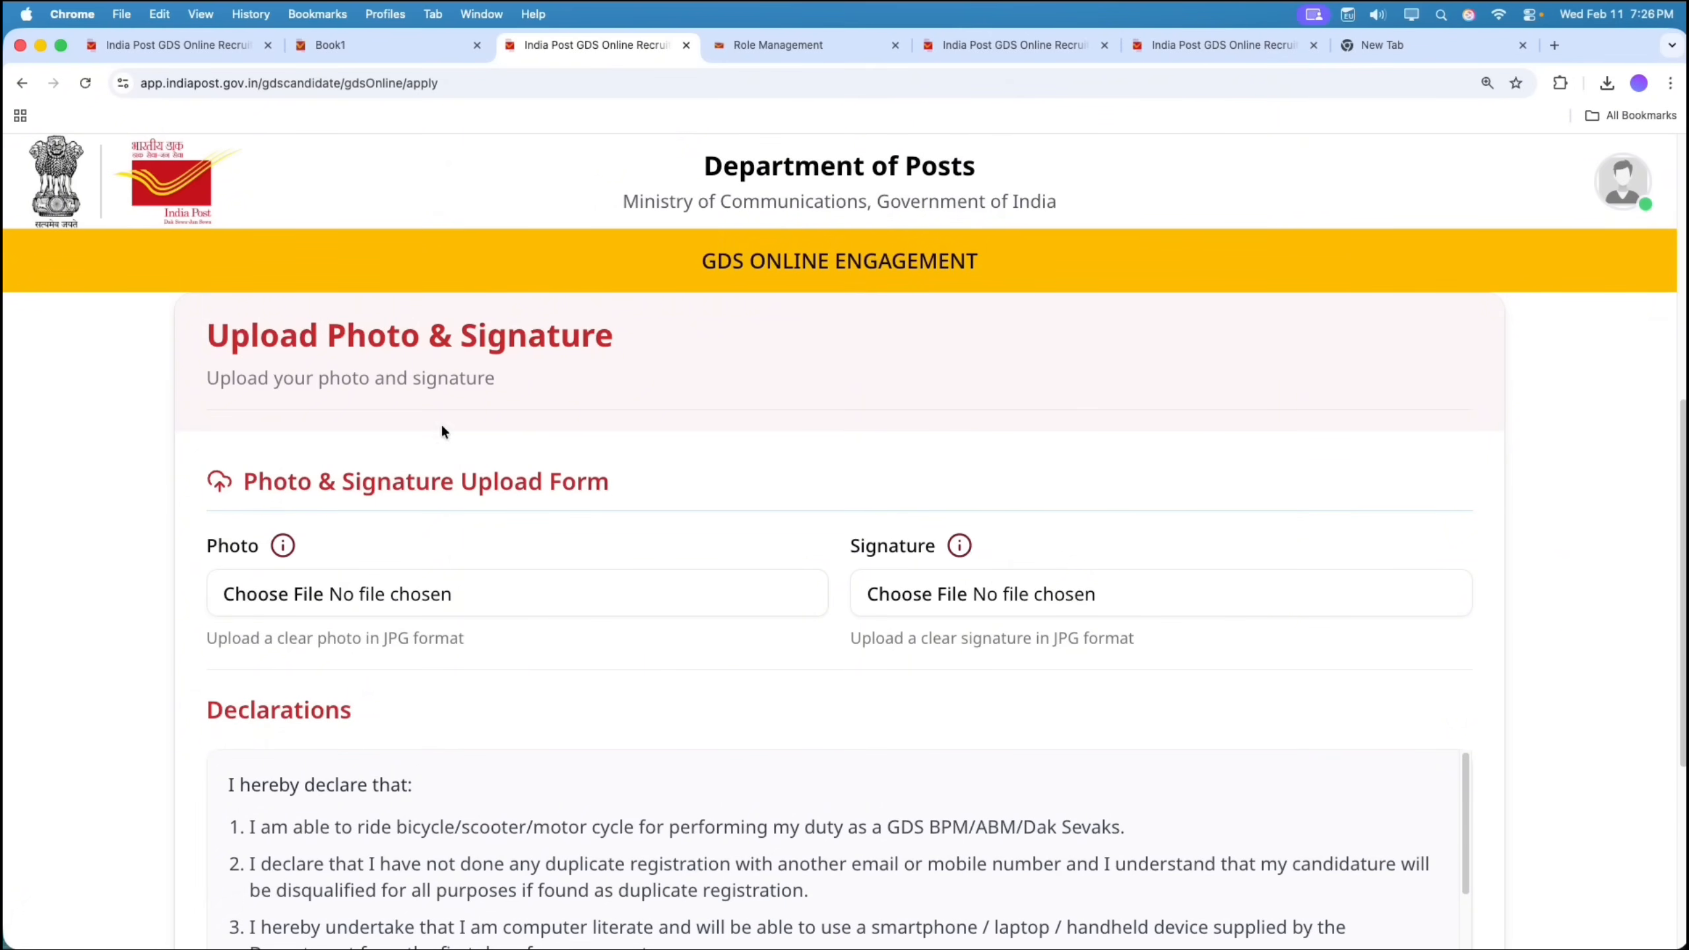
Read the photo (JPG, 30–100 KB) and signature (JPG, 20–100 KB, 5:2) upload requirements.
mouse_move(283, 546)
mouse_move(960, 547)
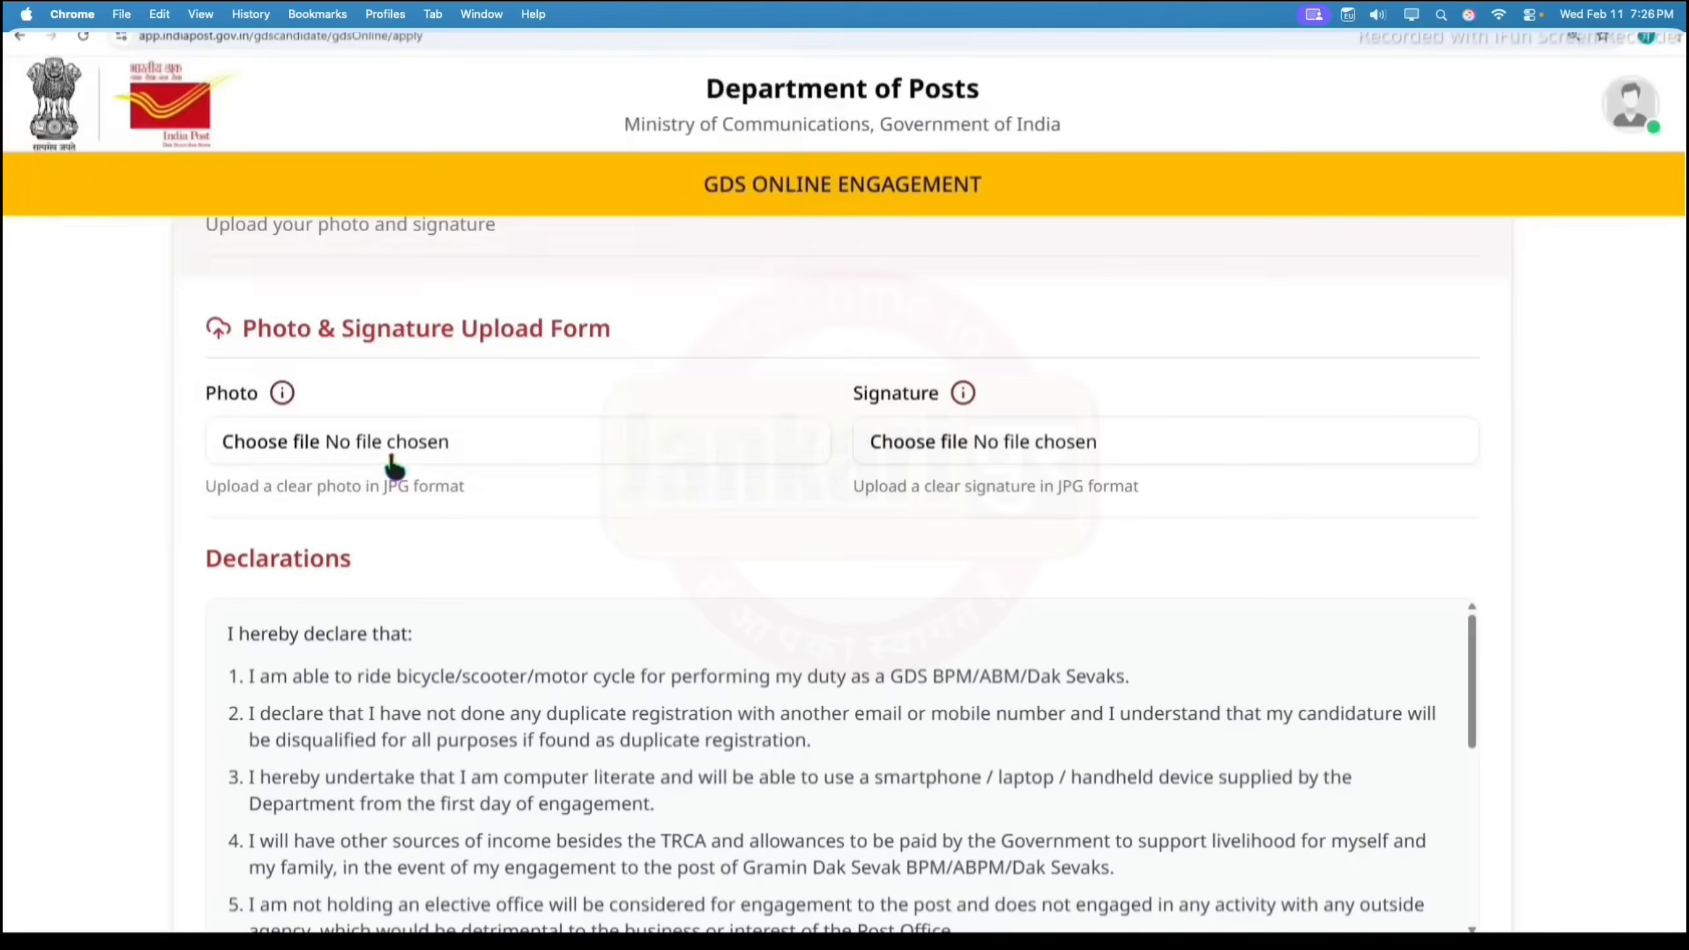
left_click(394, 463)
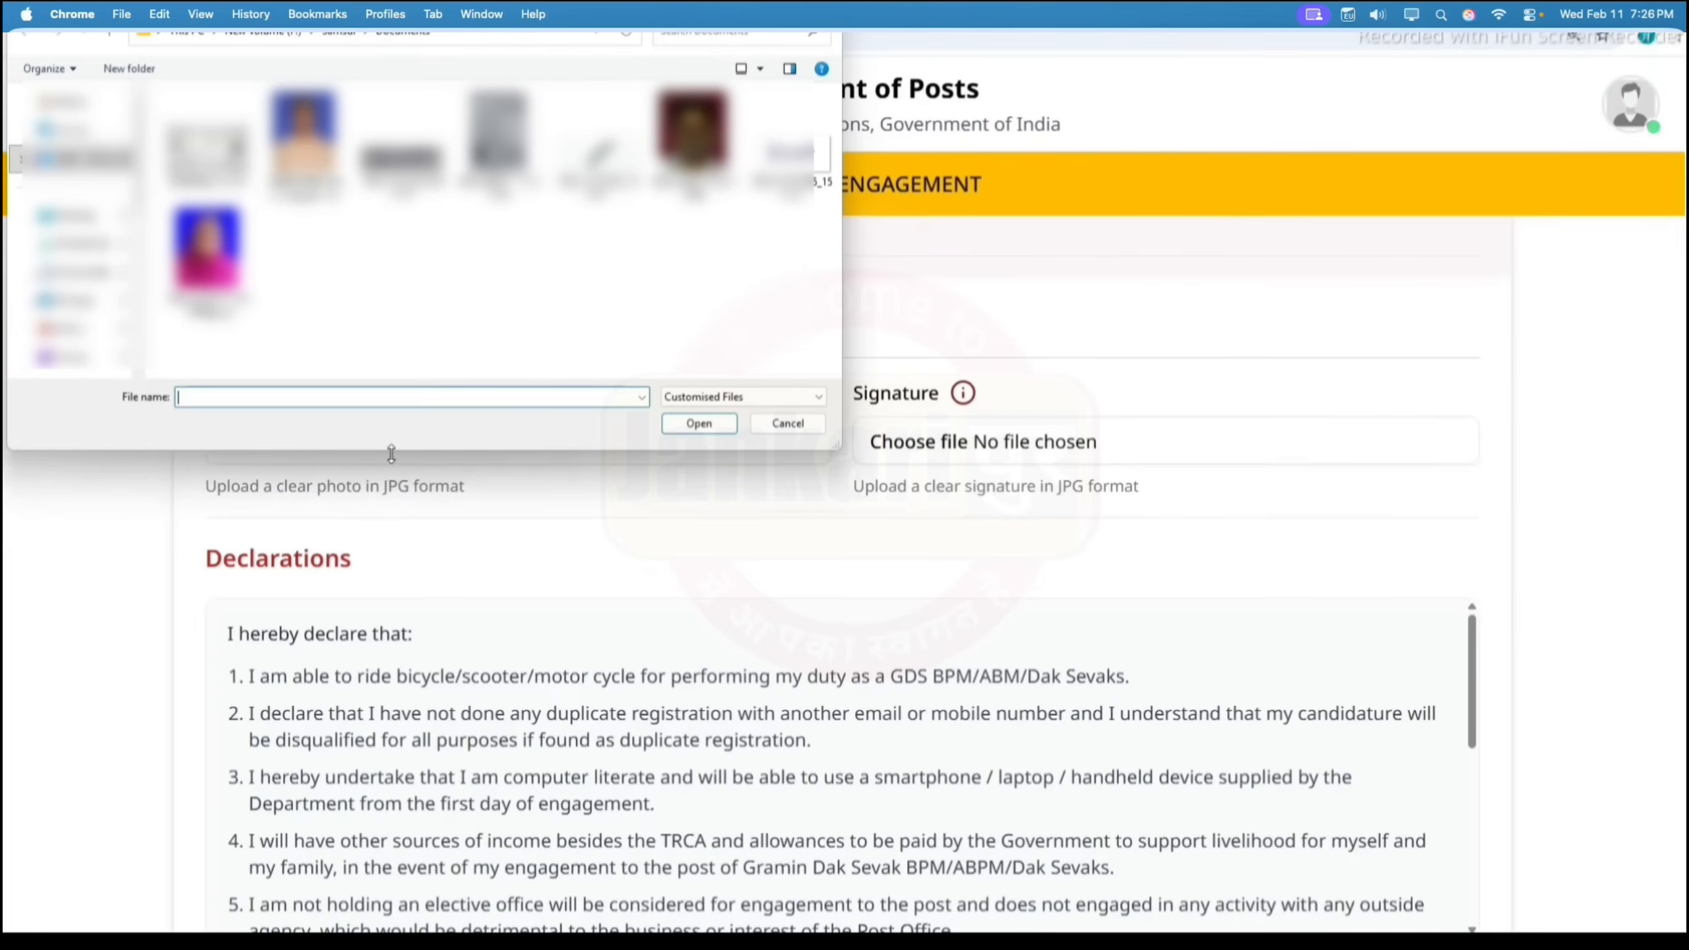
left_click(305, 147)
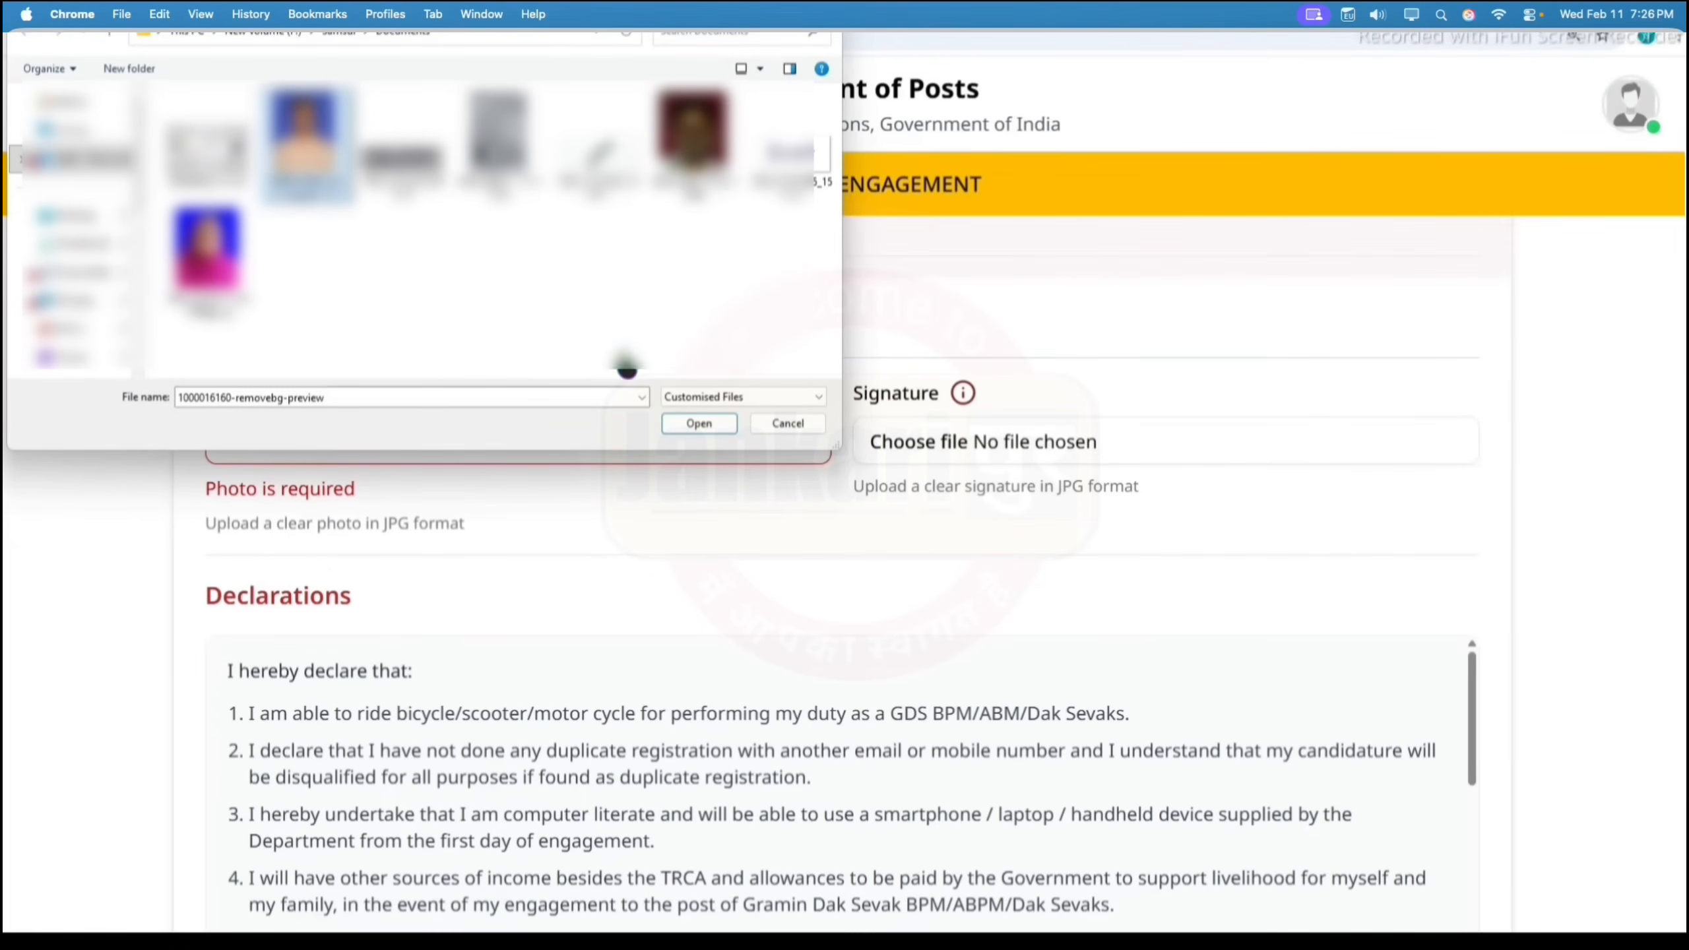
left_click(681, 419)
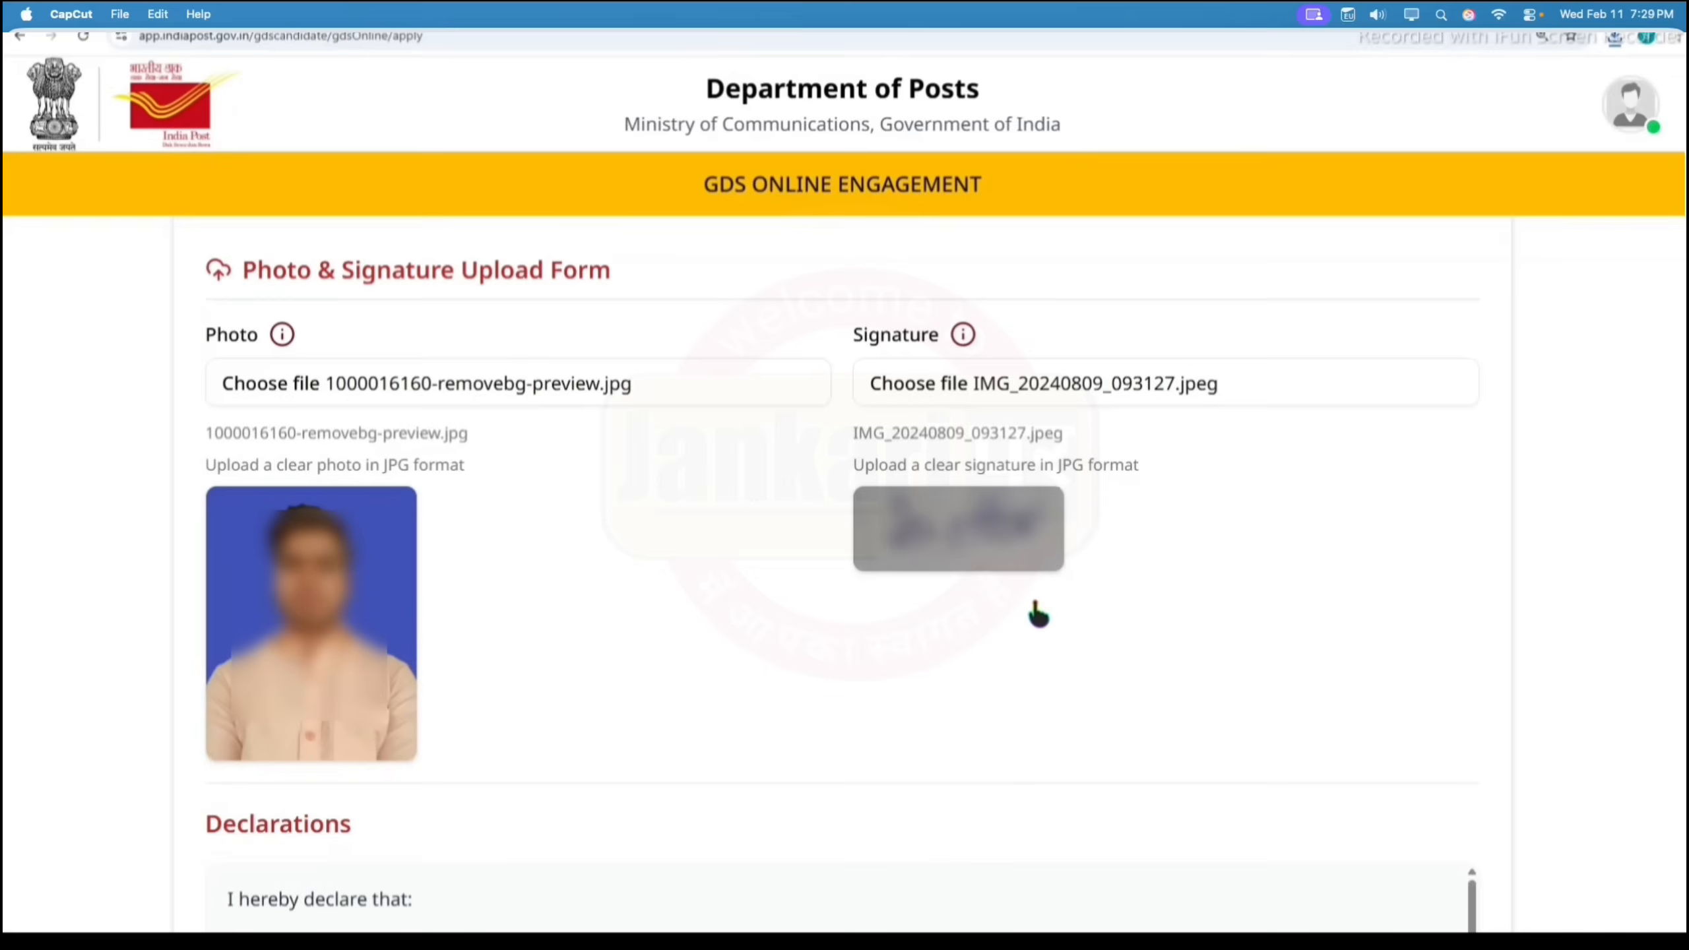
Tick 'I confirm that I have read and agree' to accept the declarations.
scroll(1152, 679, "down", 8)
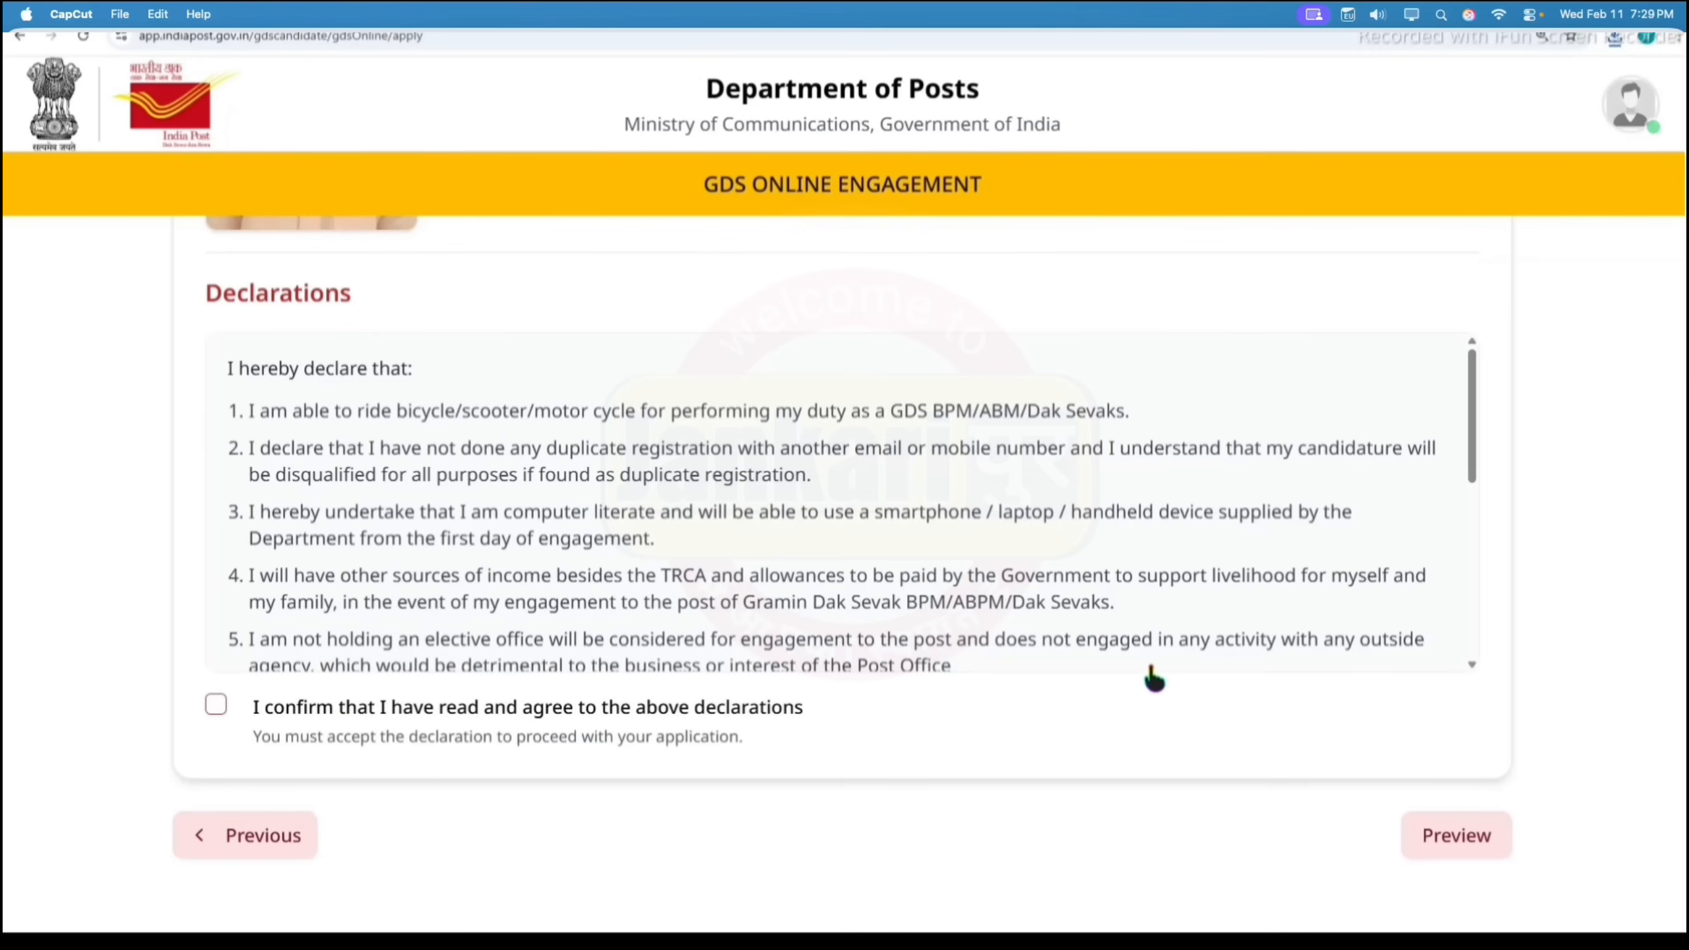
left_click(216, 705)
scroll(1424, 641, "down", 4)
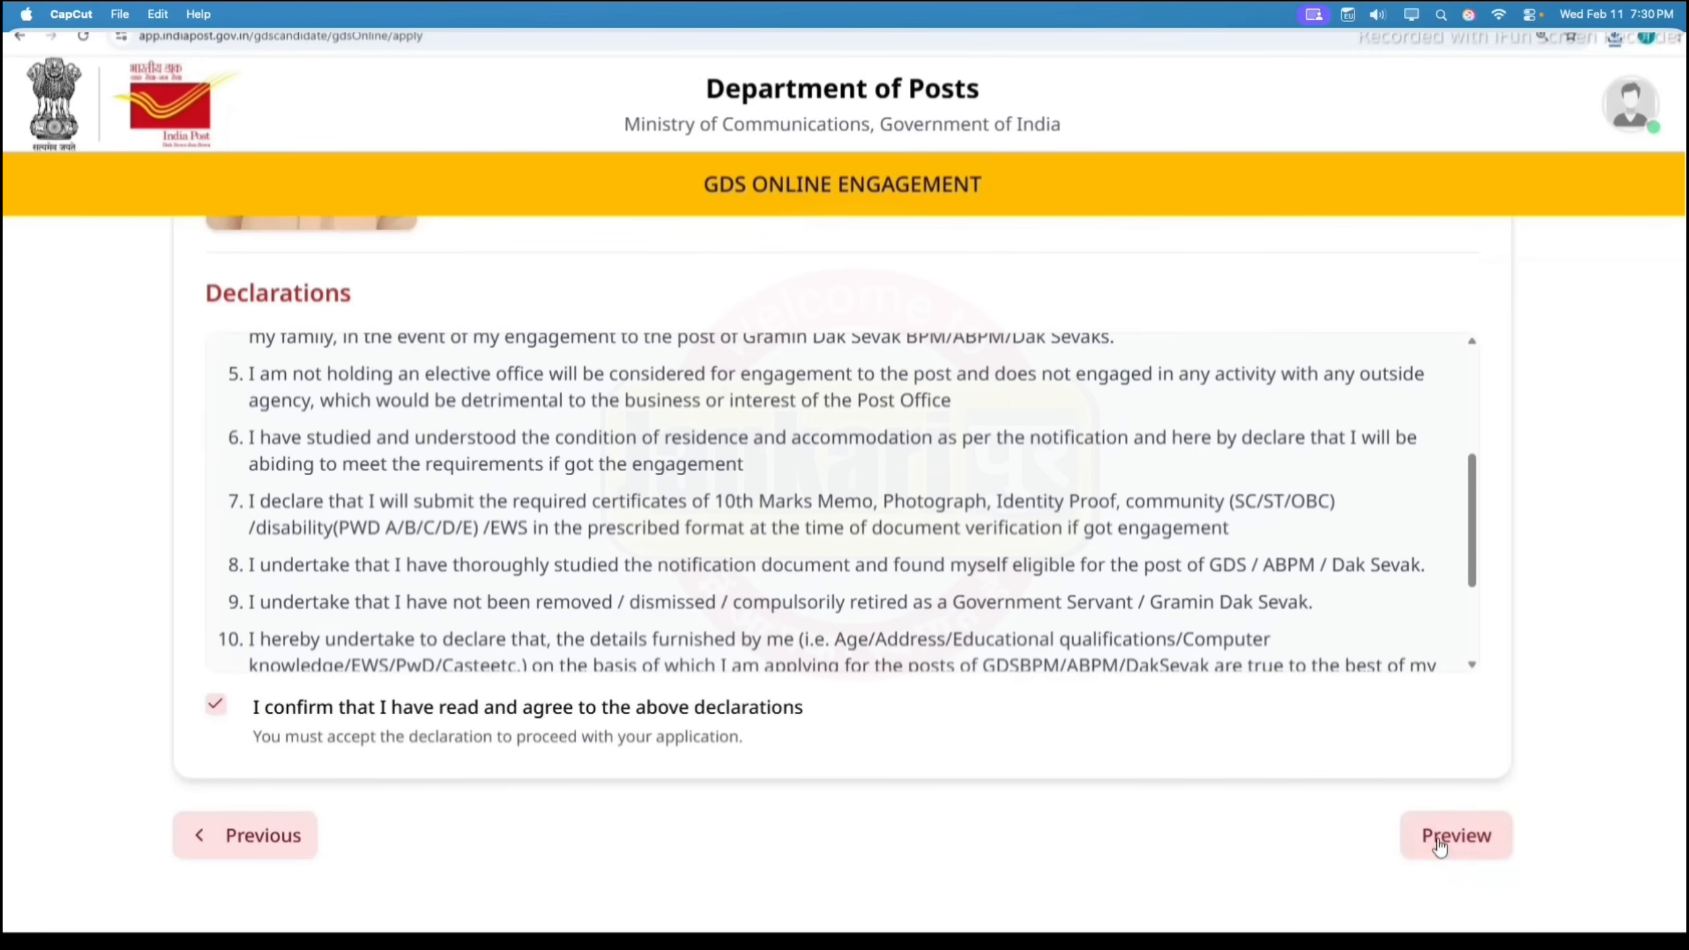
Open the Application Preview and scroll through marks and all eleven declarations.
left_click(1440, 830)
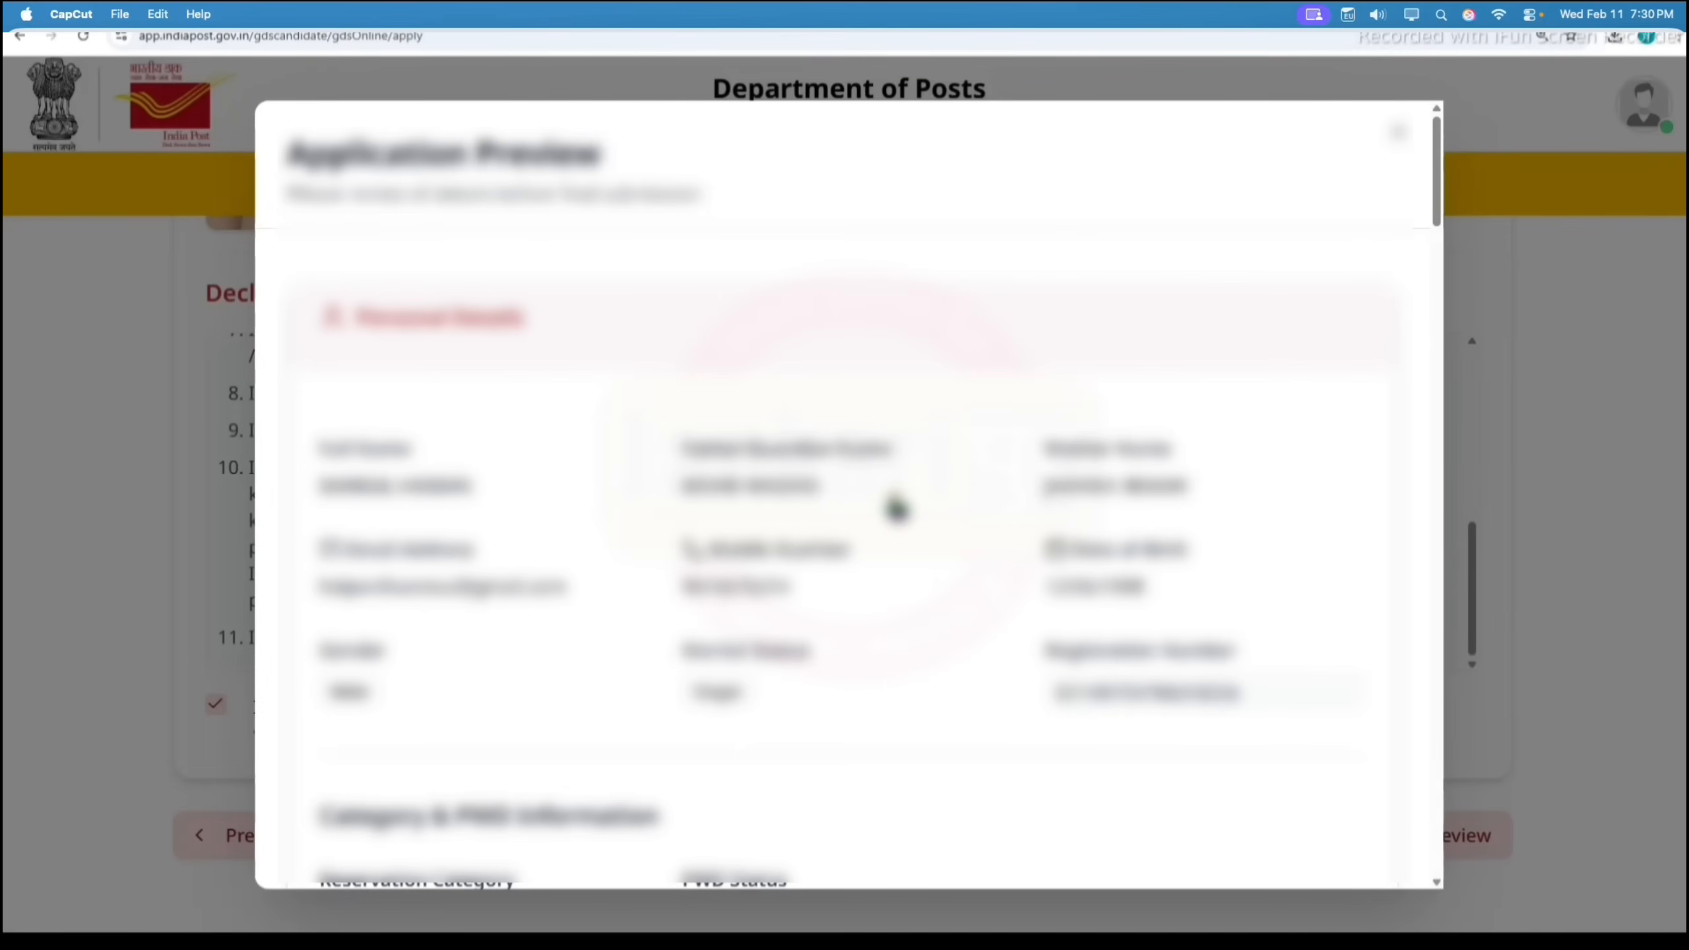
scroll(897, 510, "down", 15)
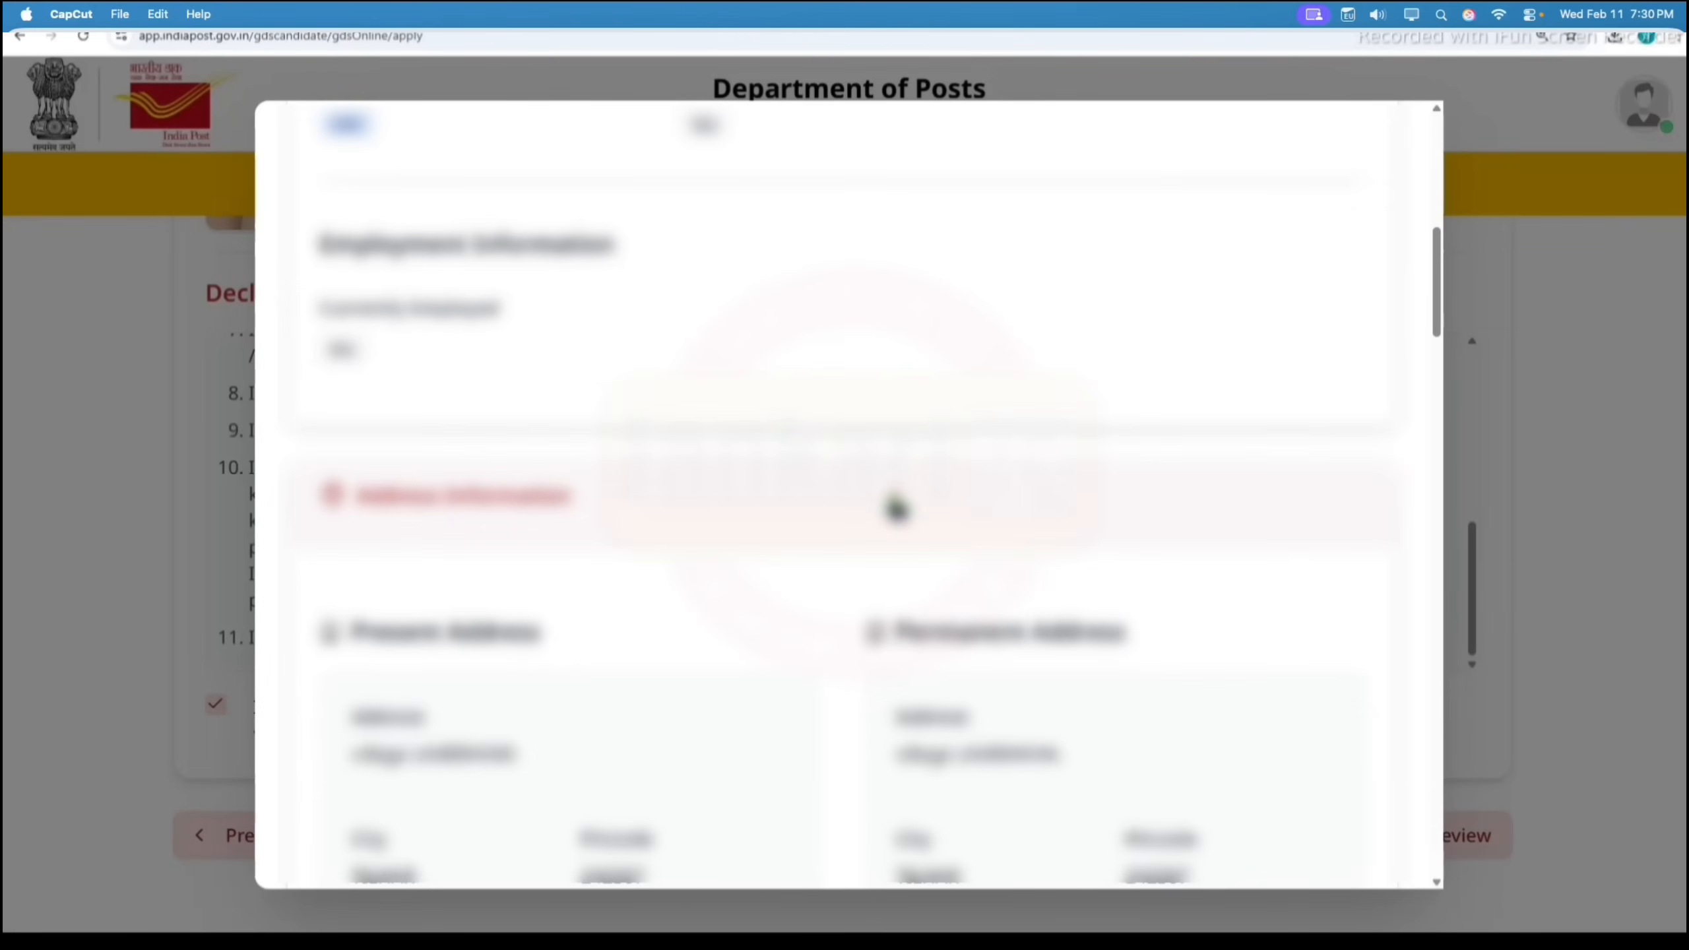
scroll(897, 510, "down", 8)
scroll(890, 497, "down", 20)
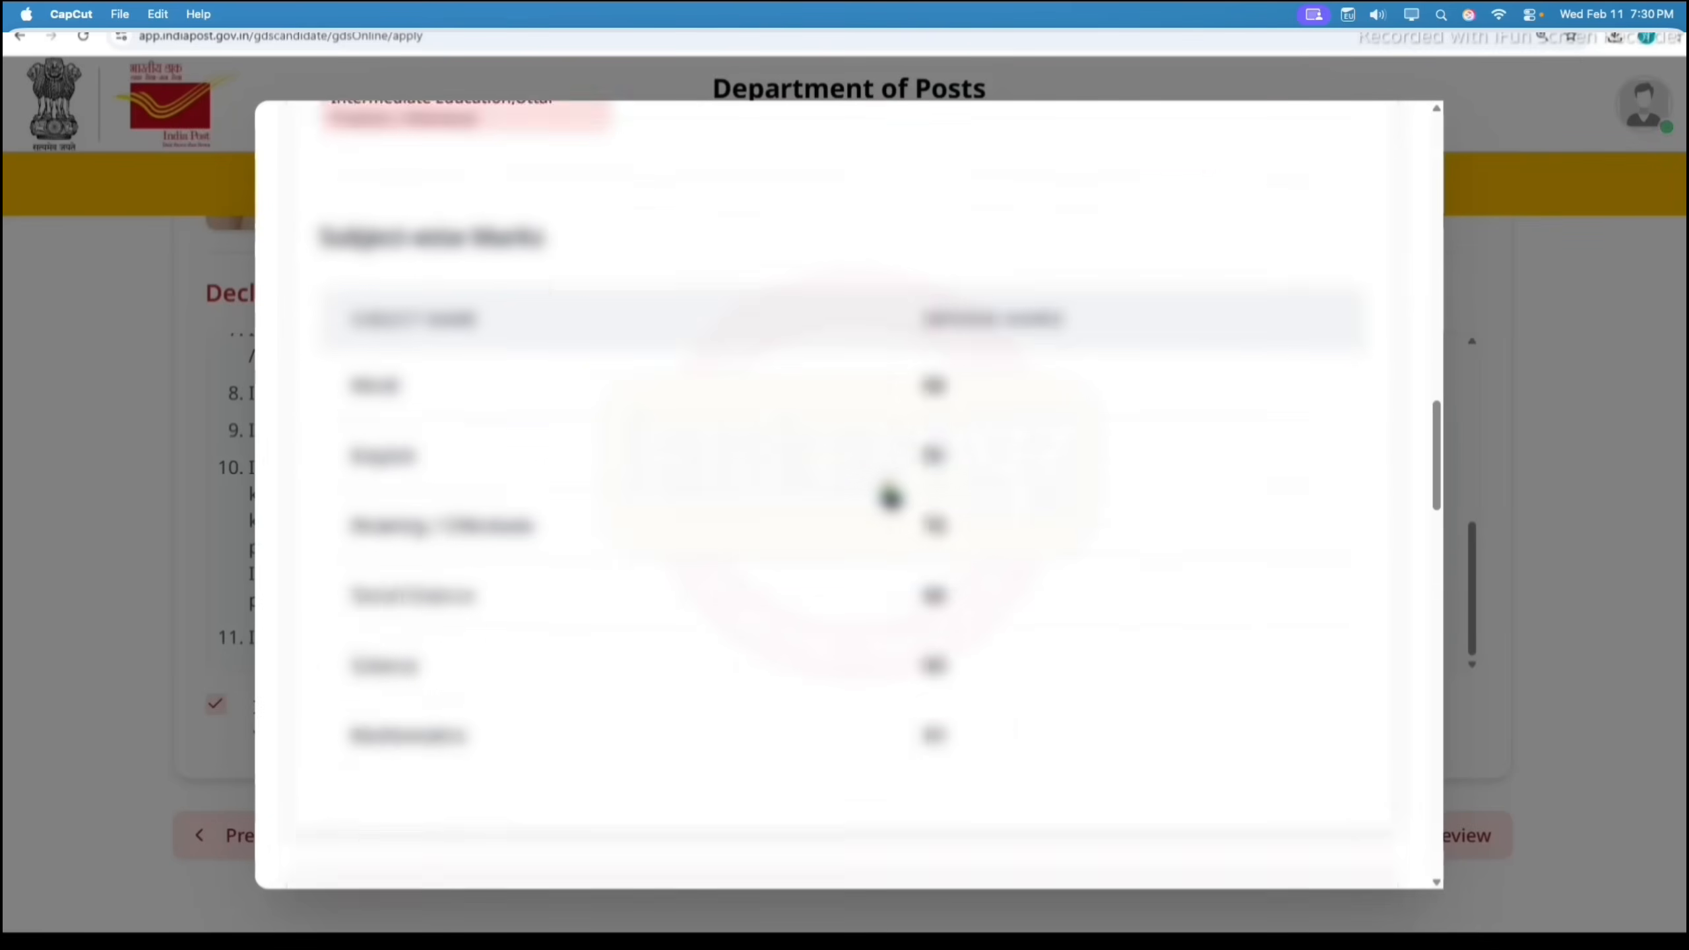
scroll(886, 493, "down", 10)
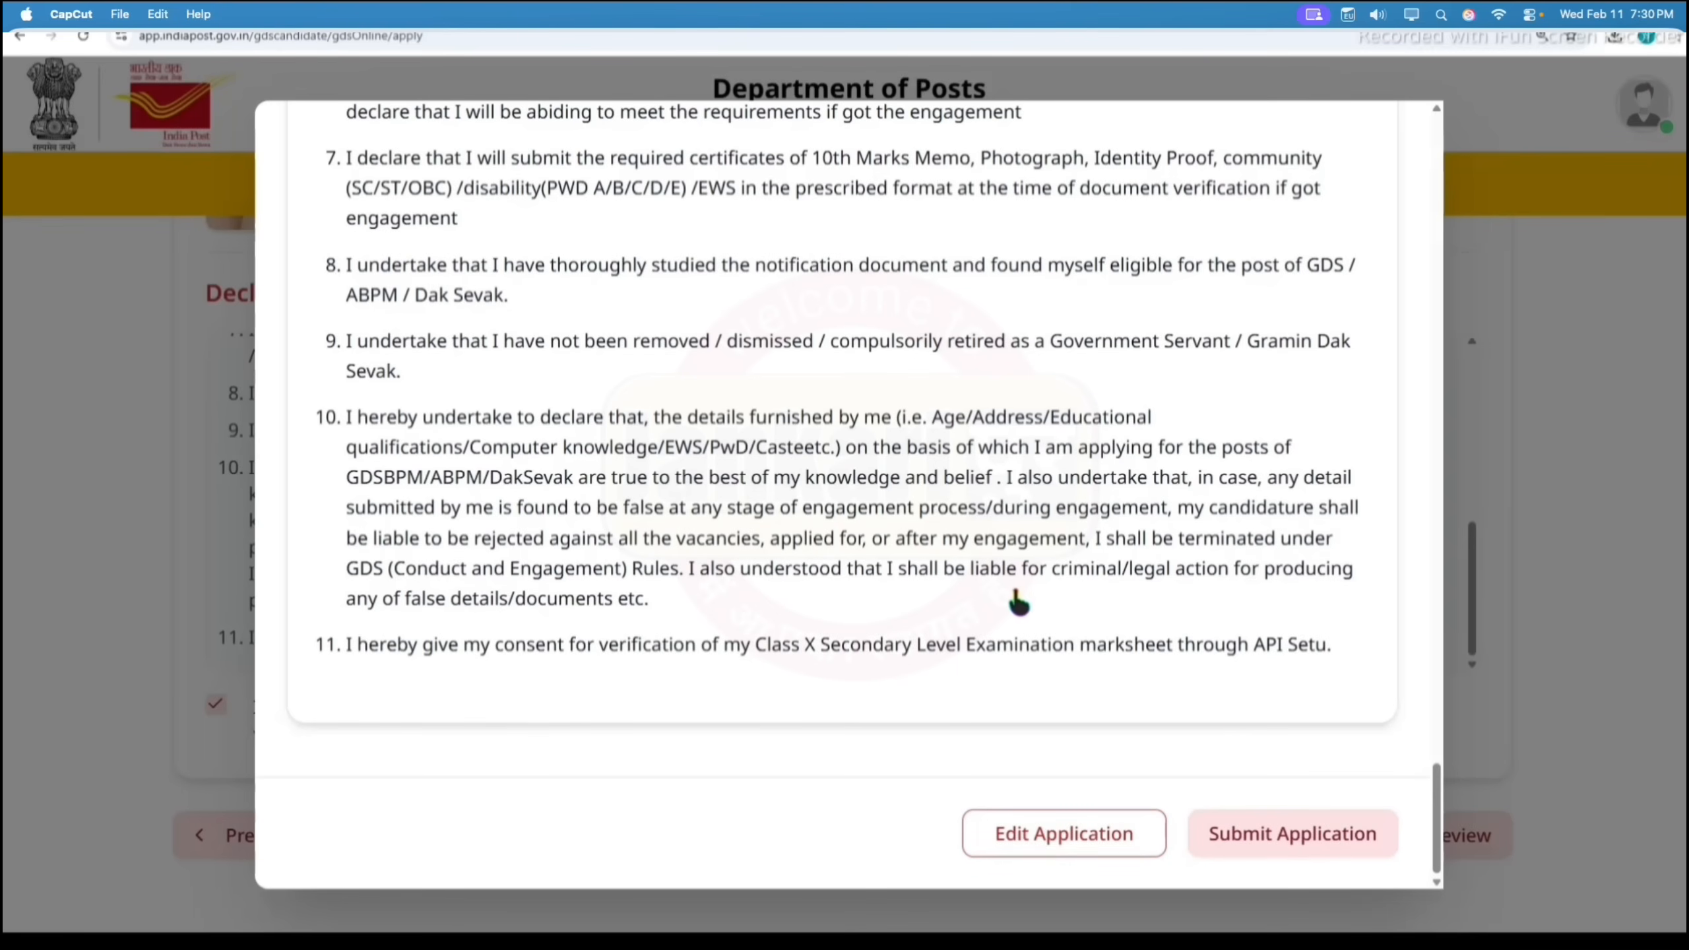
Submit the completed application and proceed to the SBIePay page for the ₹100 fee.
left_click(1290, 844)
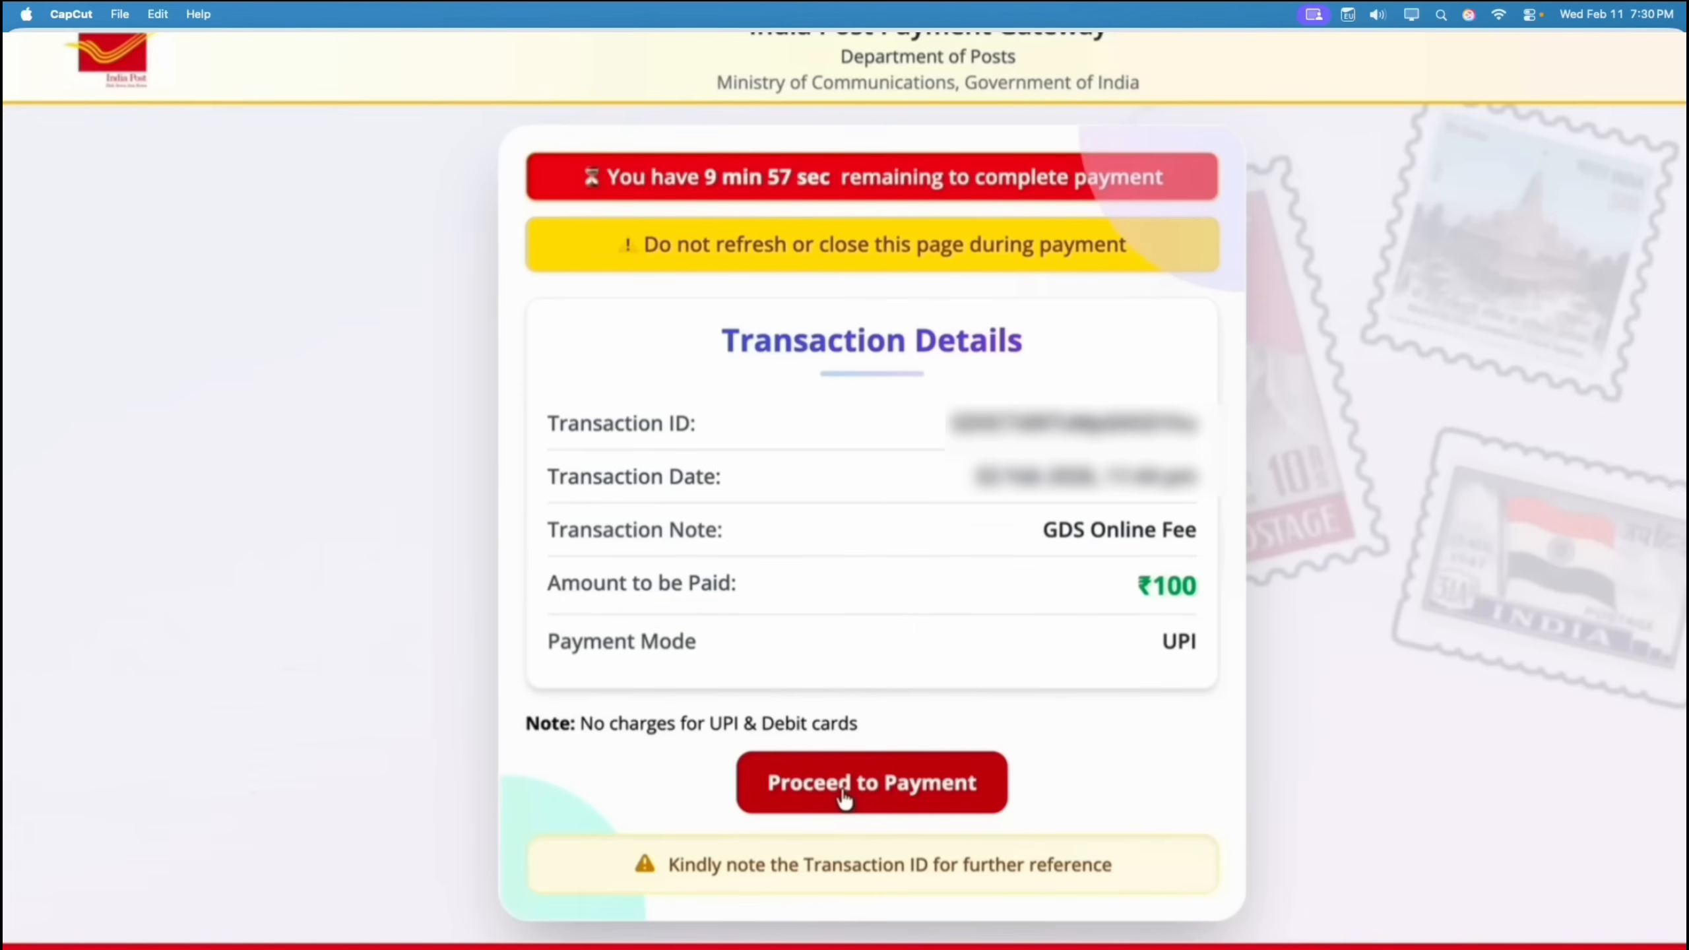
left_click(844, 783)
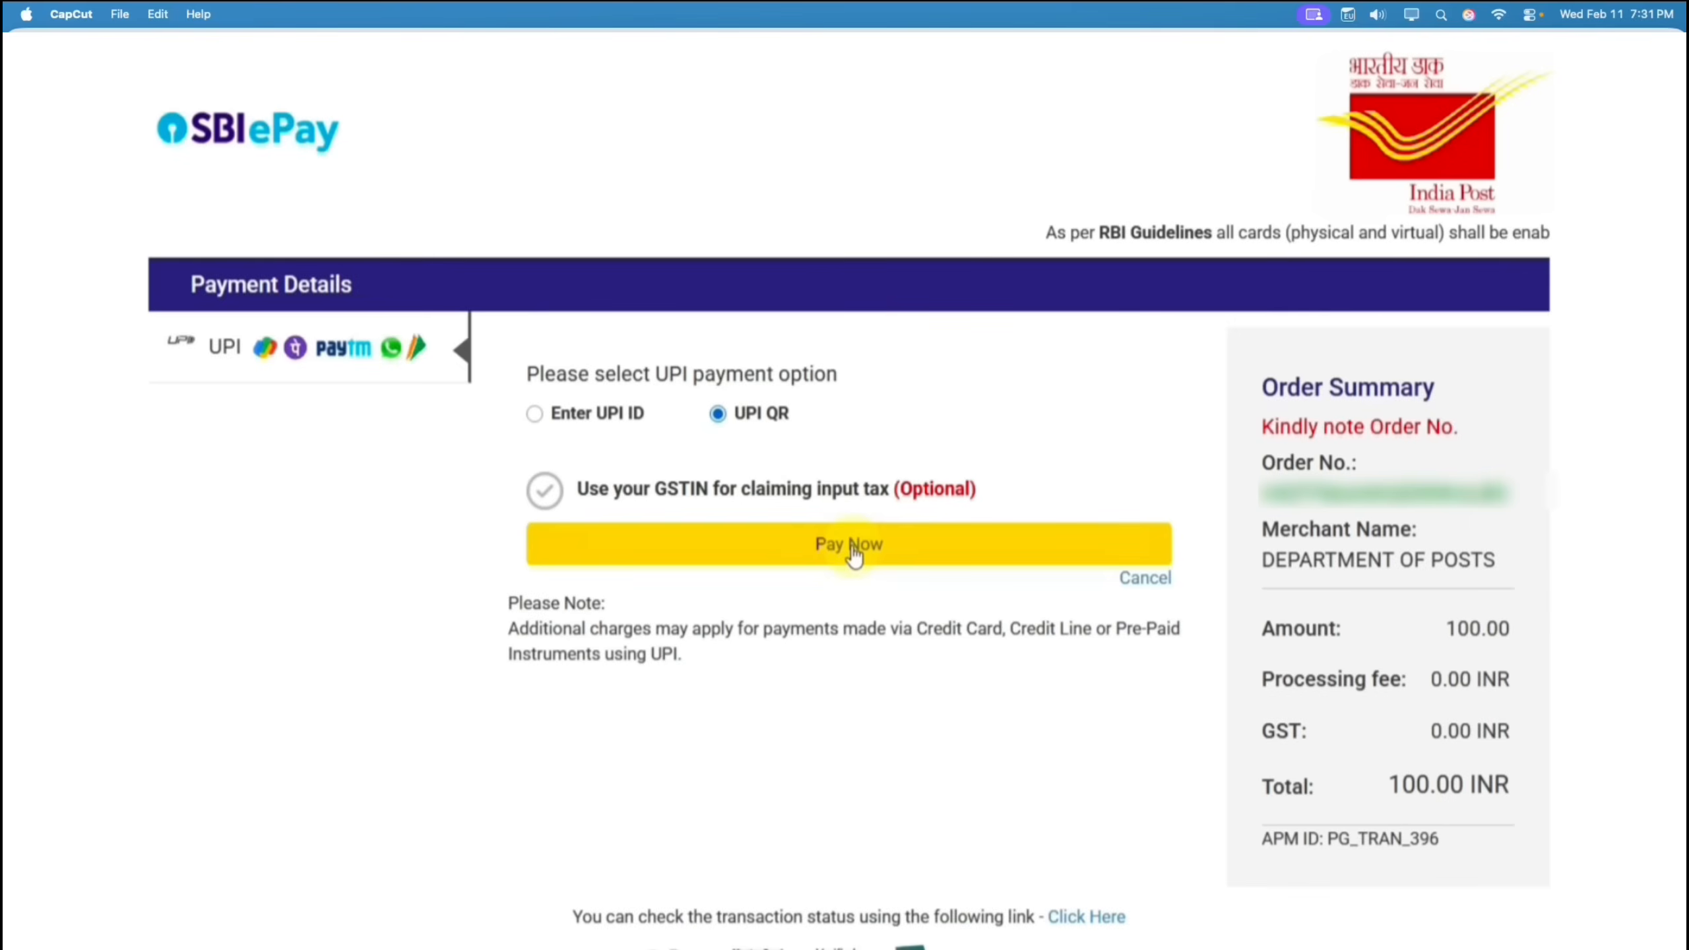
Pay the 100 INR GDS fee by UPI QR through SBI ePay.
left_click(853, 554)
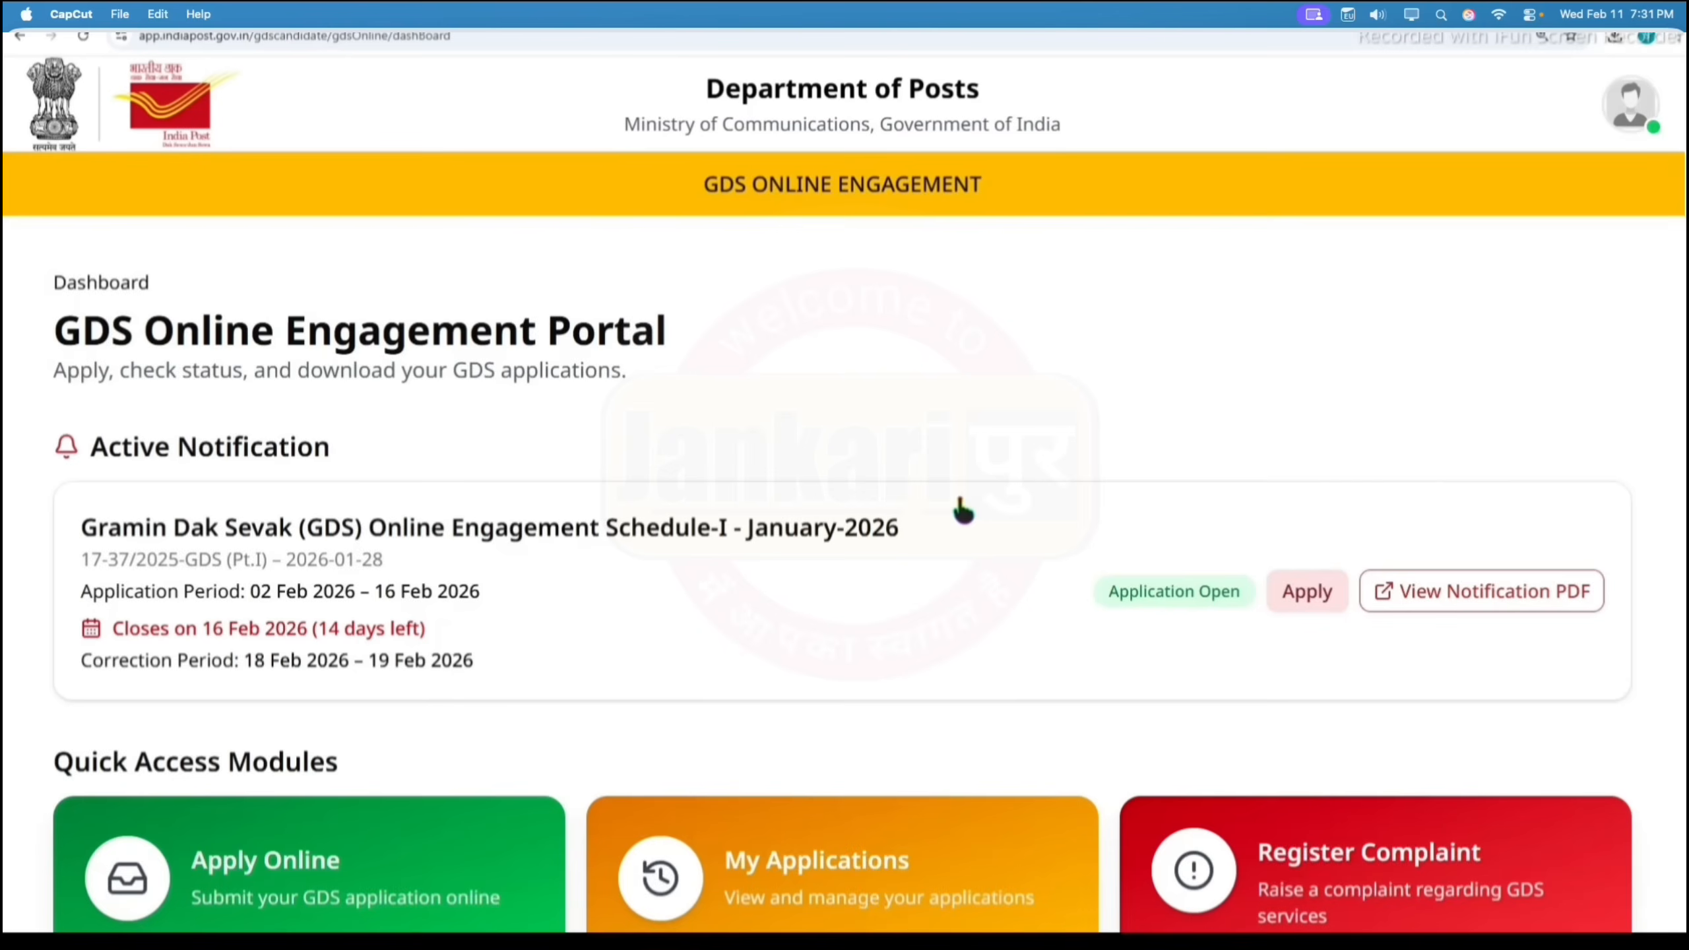
Open My Applications to verify the application is listed with status SUBMITTED.
scroll(958, 501, "down", 5)
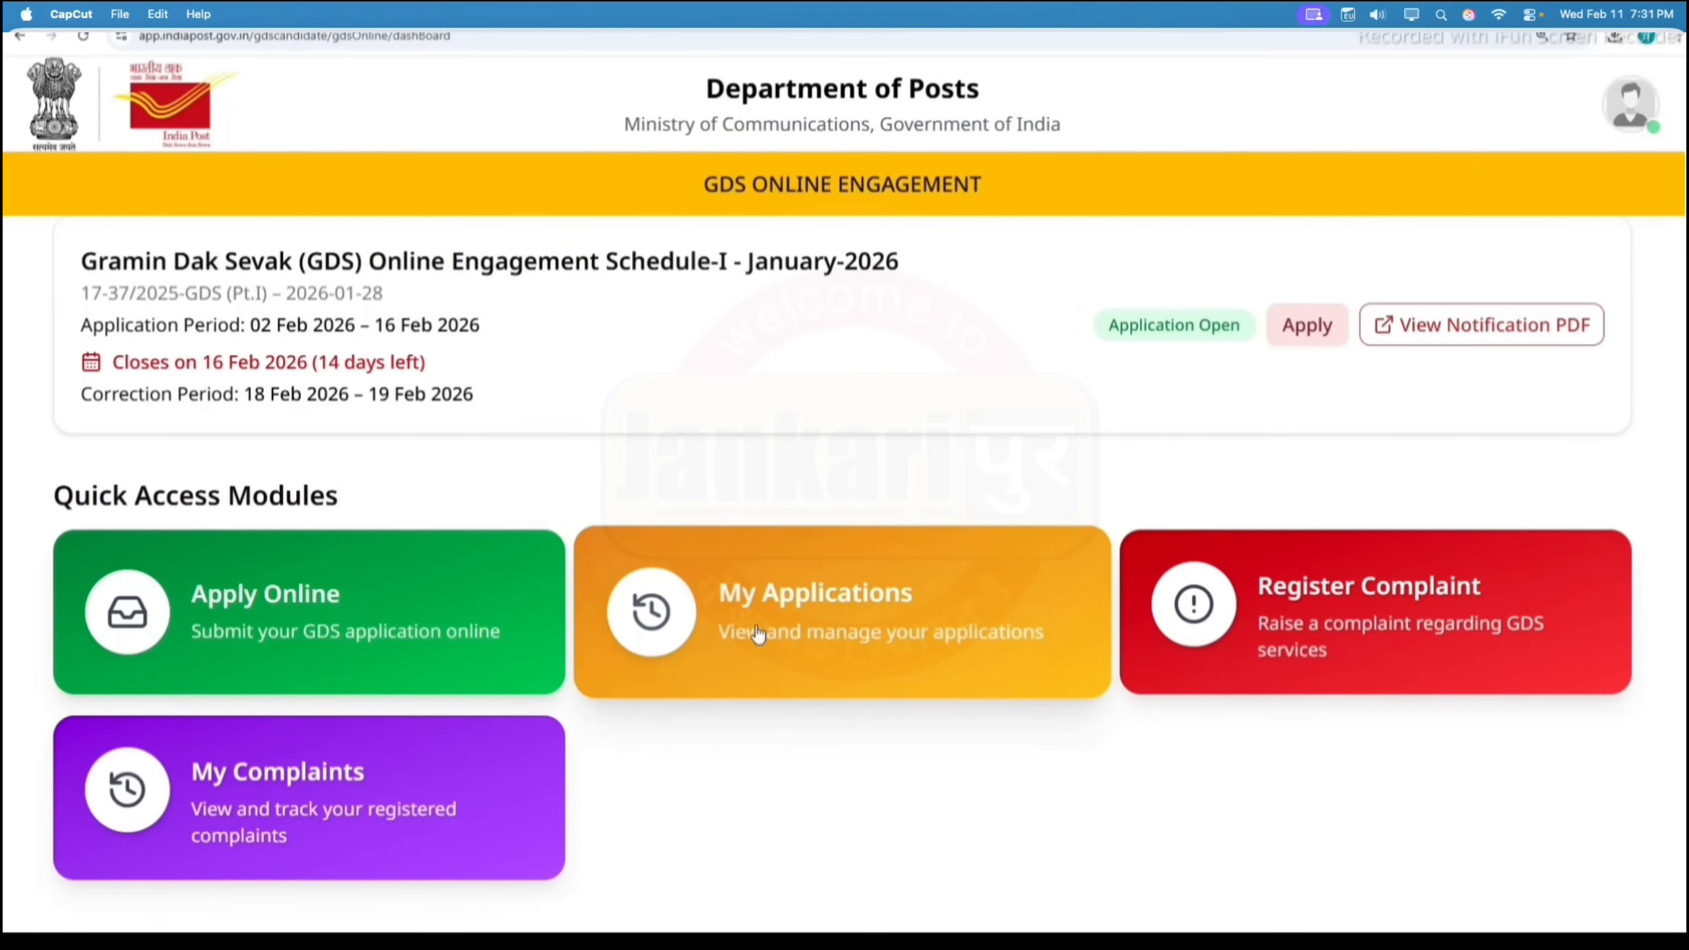
left_click(931, 647)
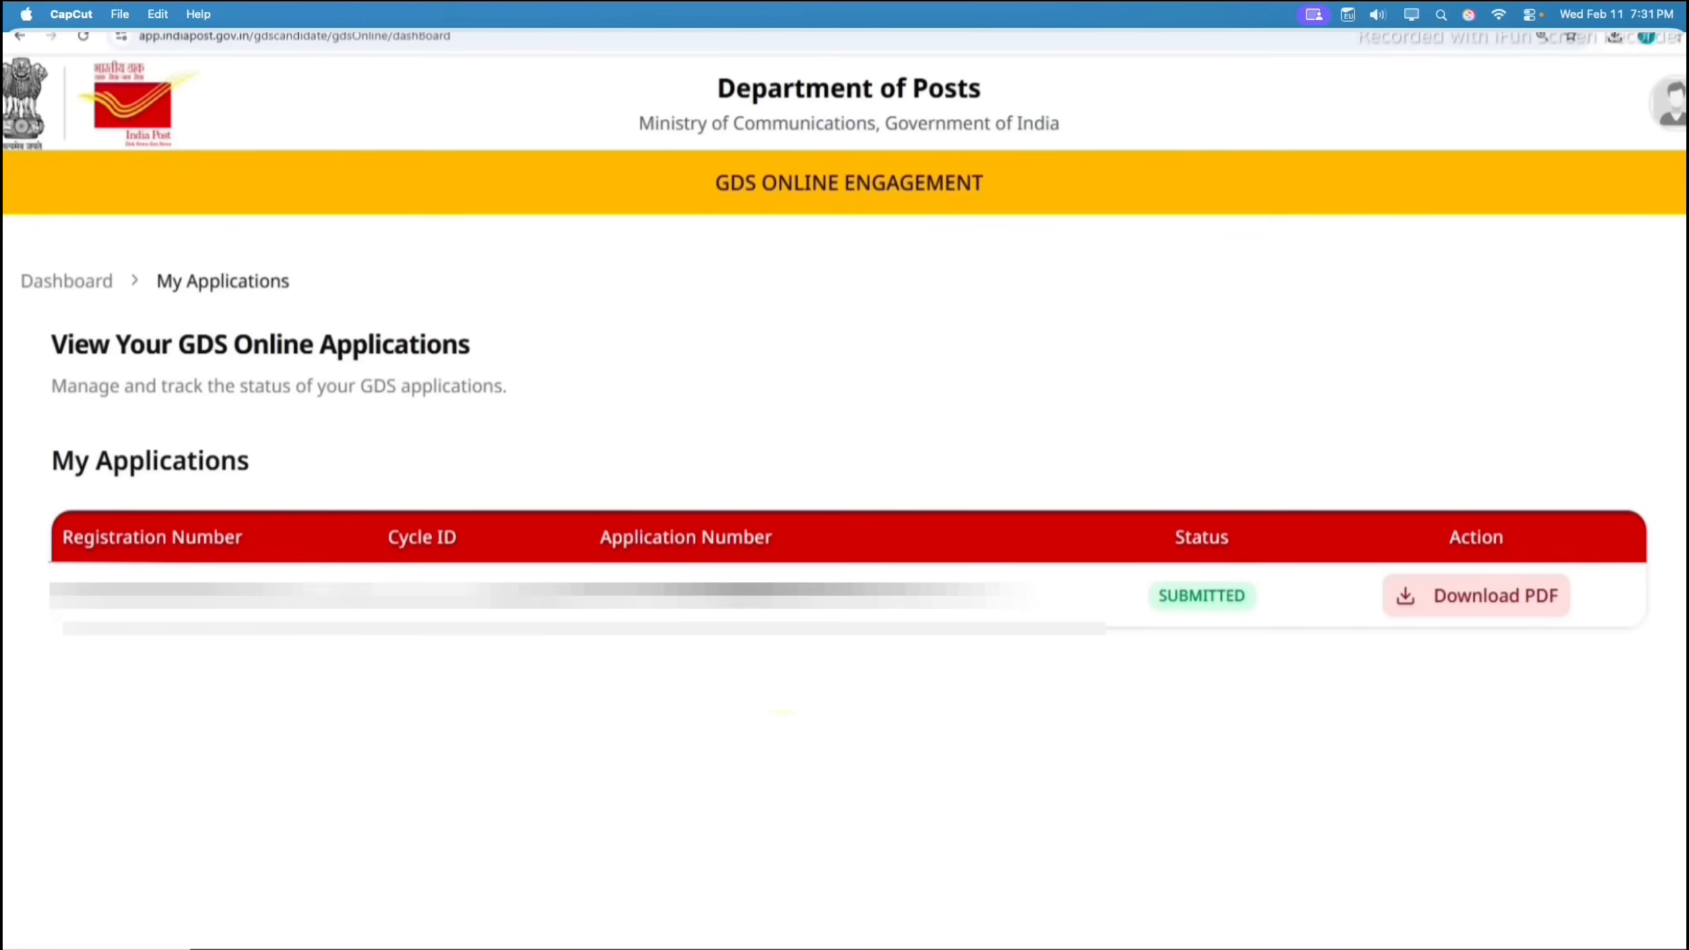